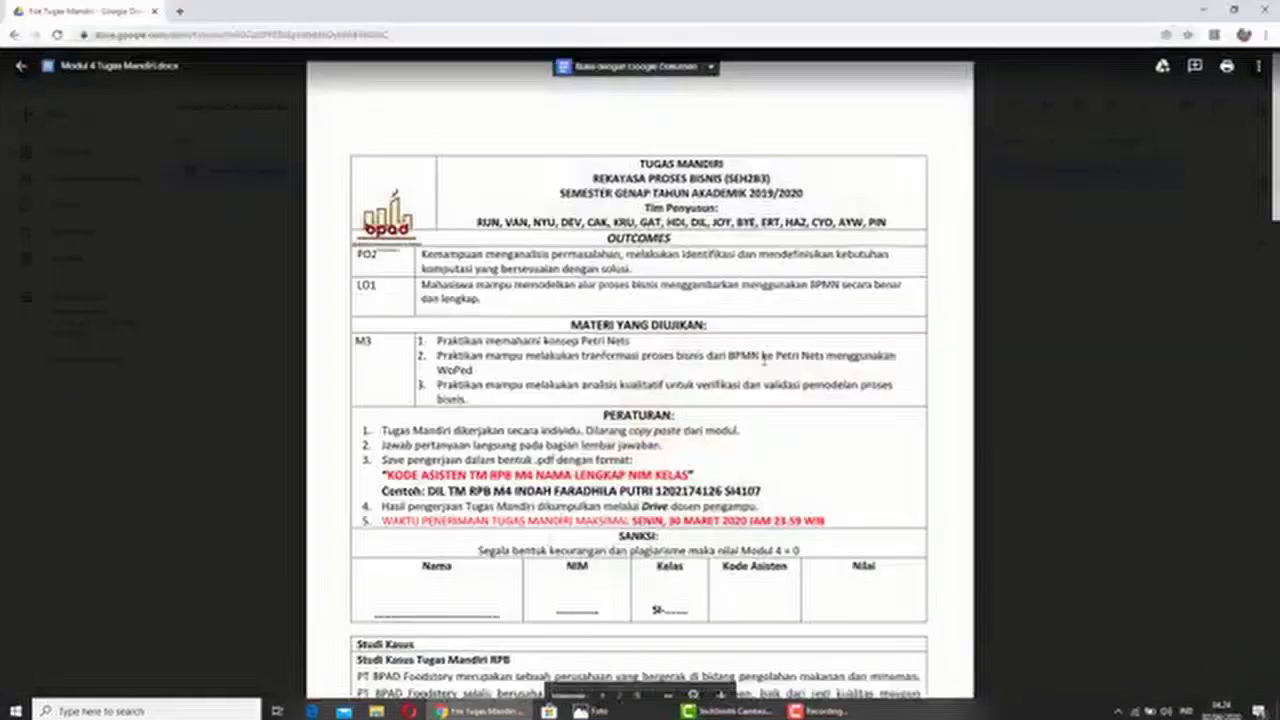
Read the case study and questions in Modul 4 Tugas Mandiri.docx, and view the BPMN diagram TM.png in Photos.
scroll(767, 357, down, 1)
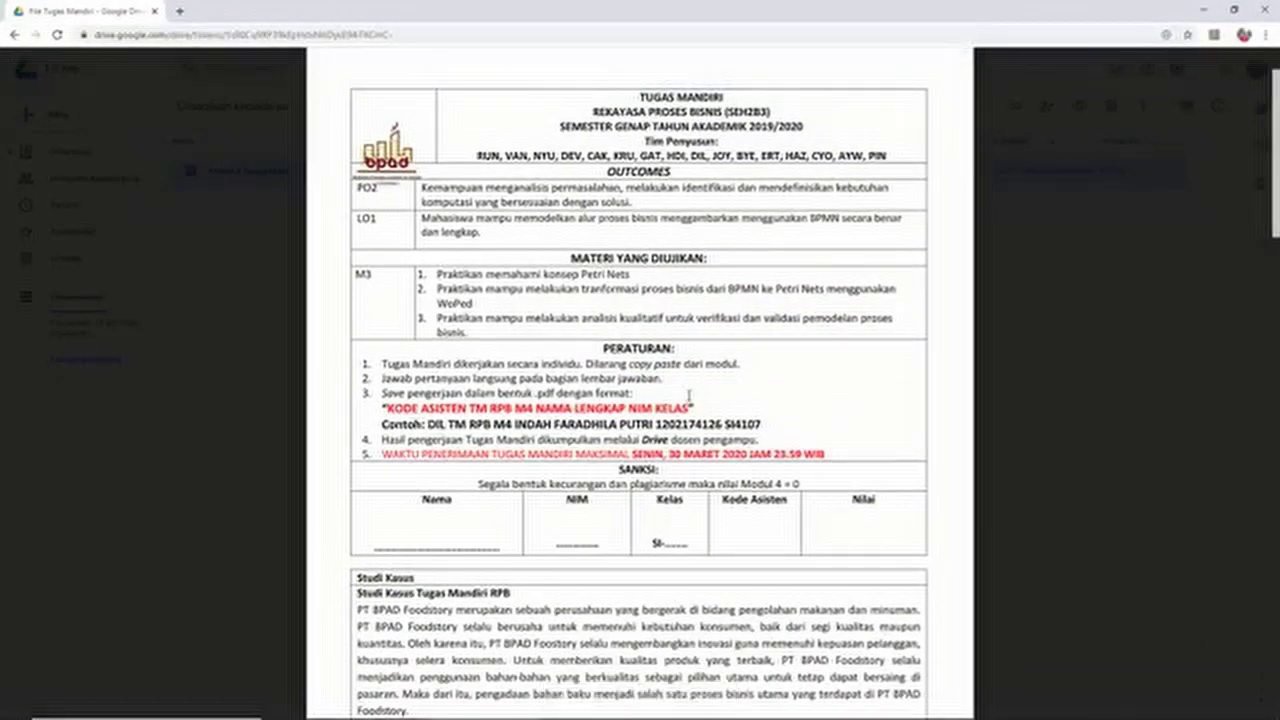
scroll(688, 398, down, 3)
scroll(688, 398, down, 1)
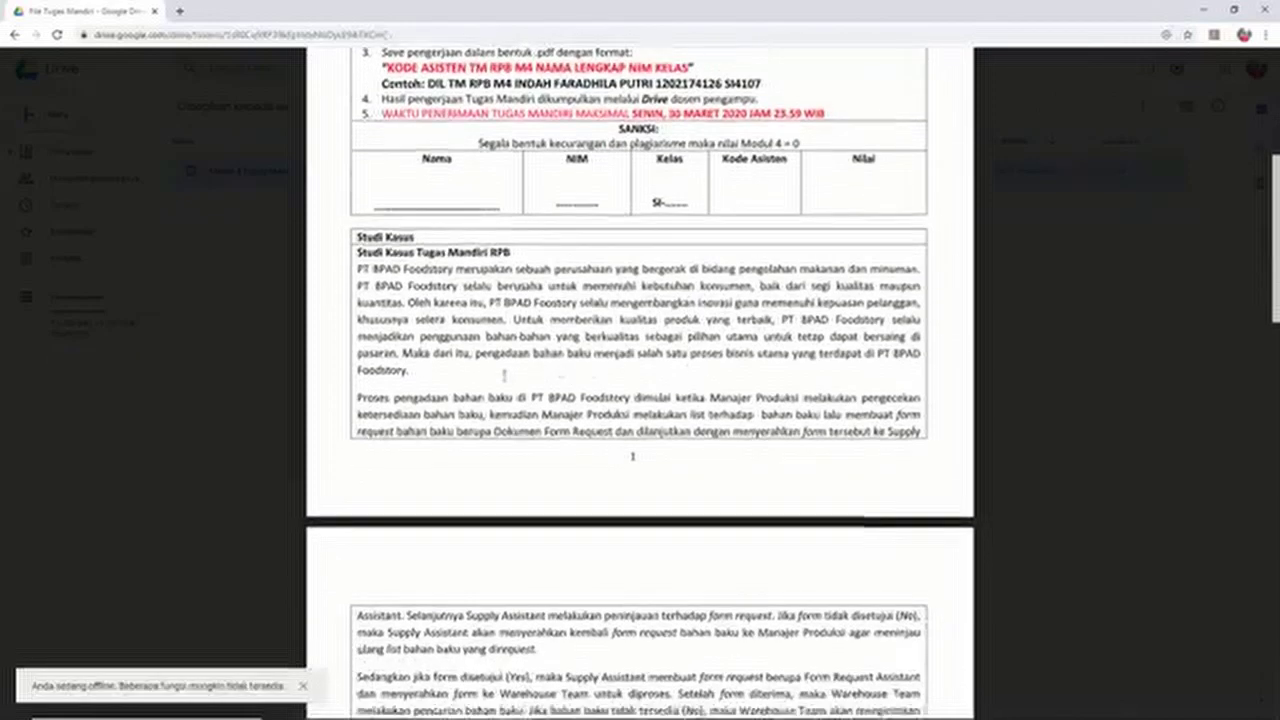
scroll(722, 355, down, 4)
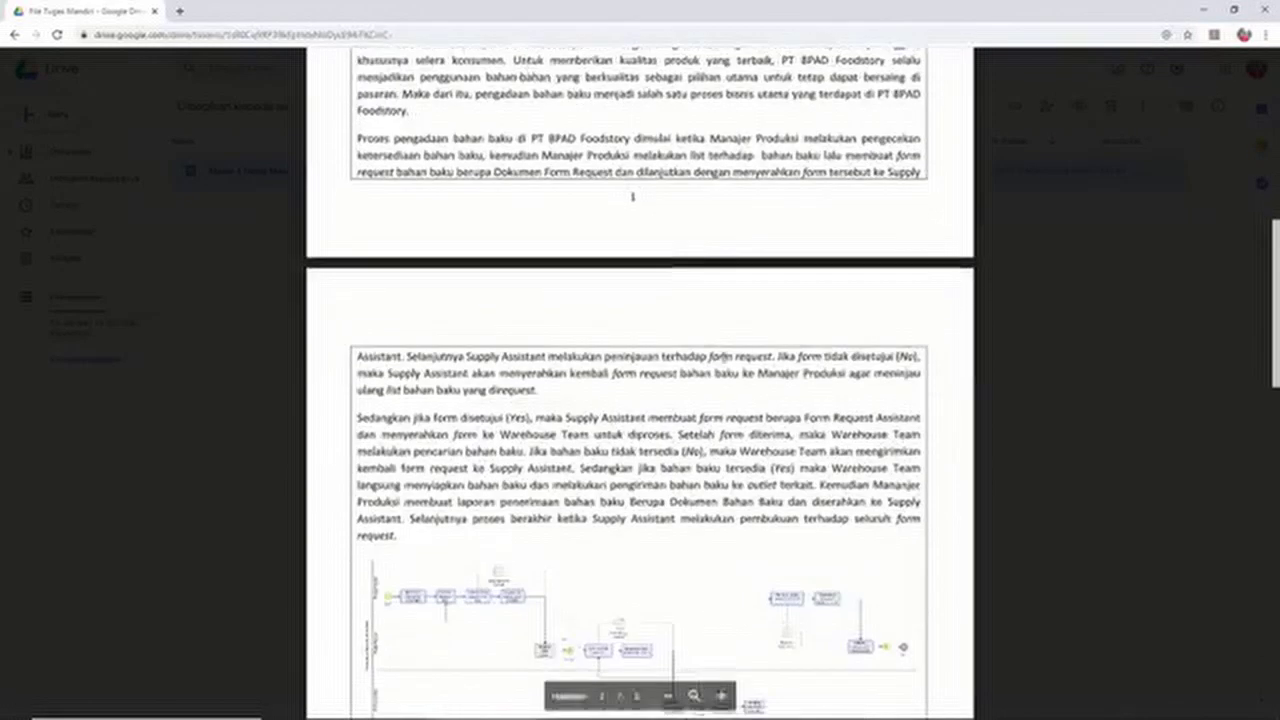
scroll(723, 357, down, 1)
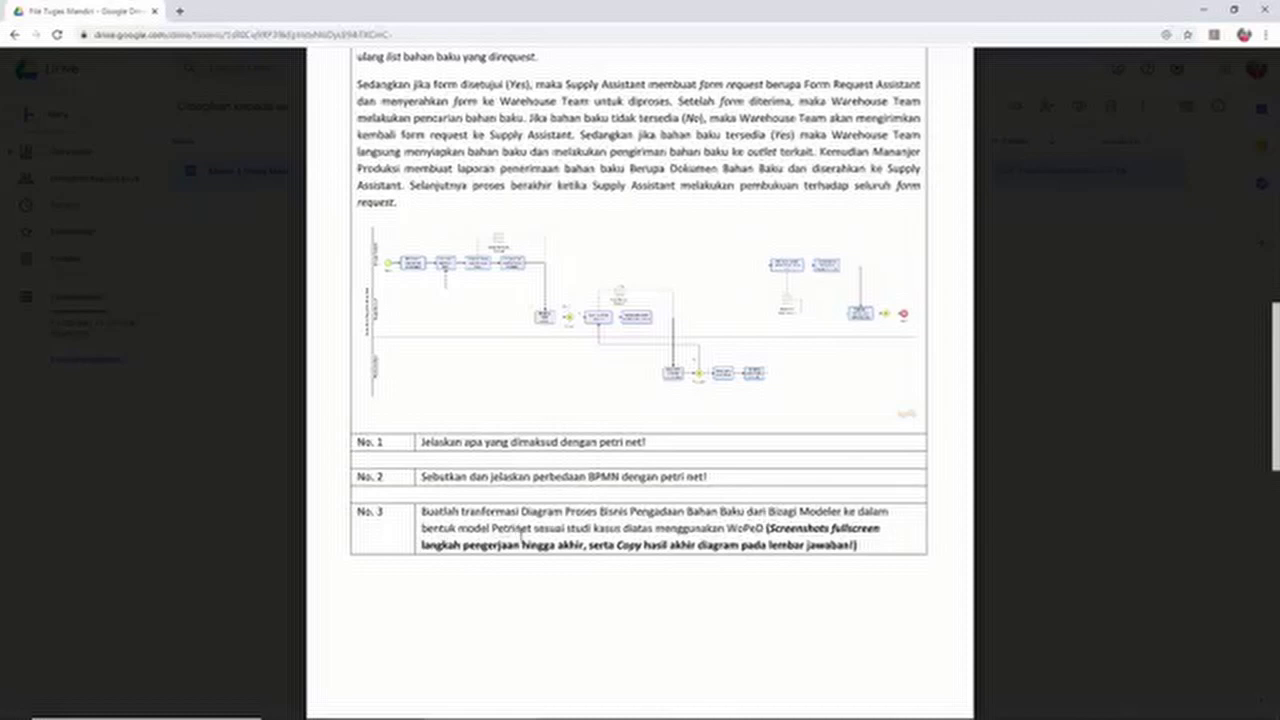
scroll(587, 380, up, 4)
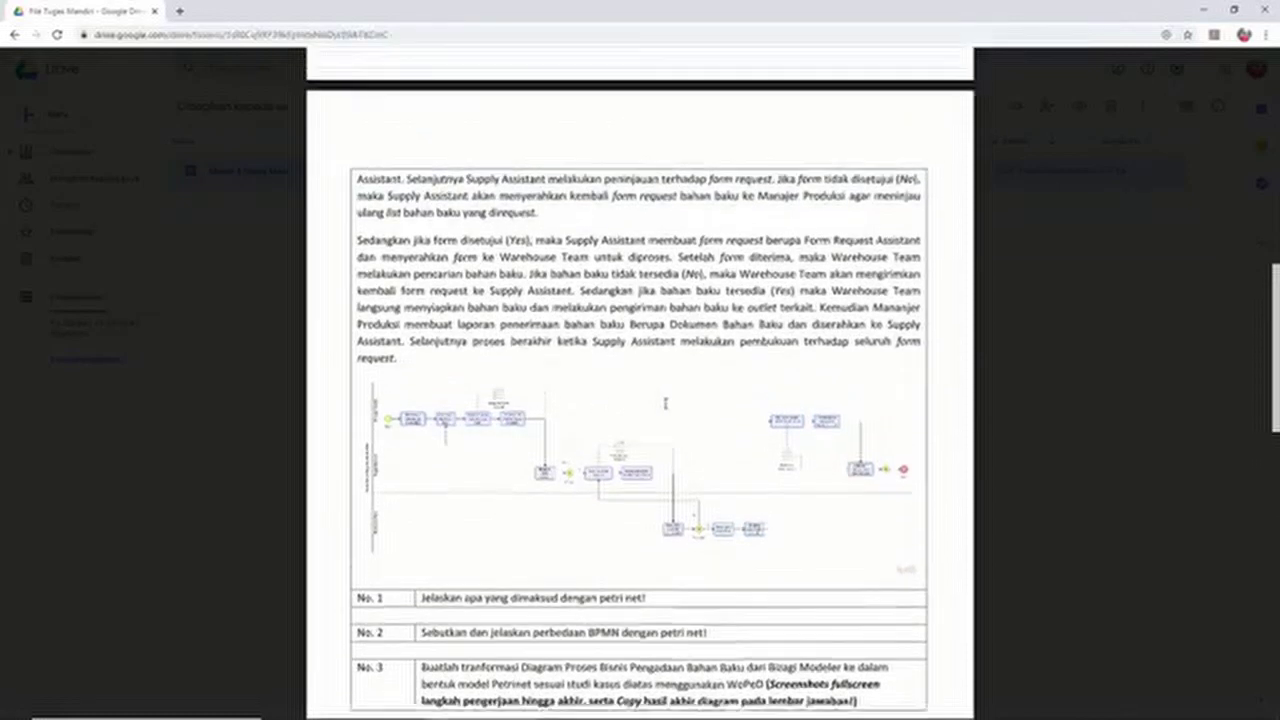
scroll(665, 400, up, 1)
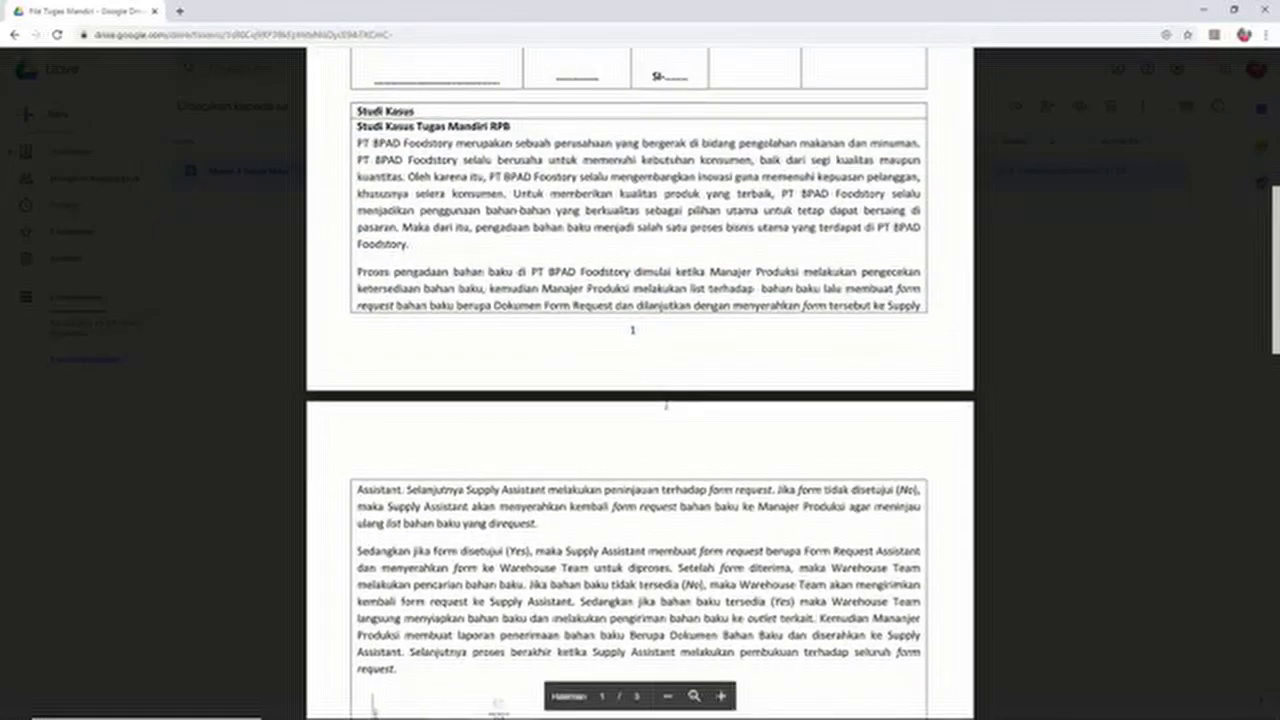
scroll(666, 402, down, 1)
scroll(665, 402, down, 3)
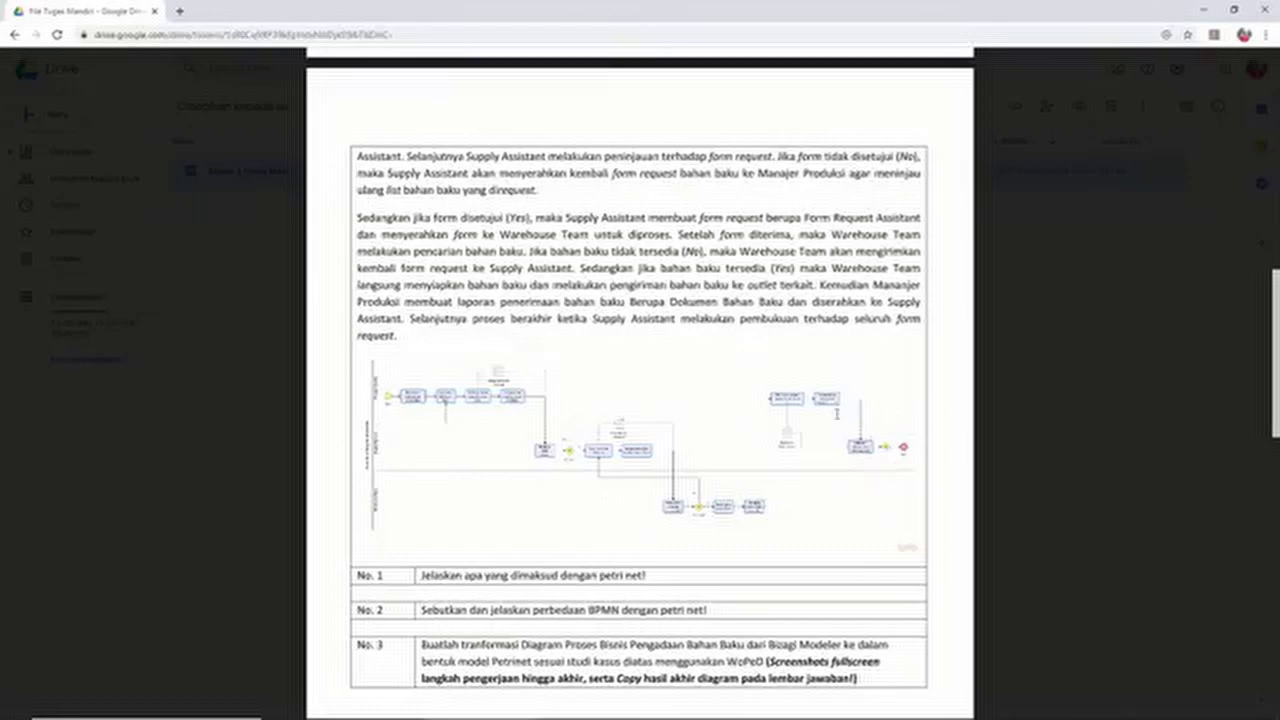
scroll(636, 421, up, 3)
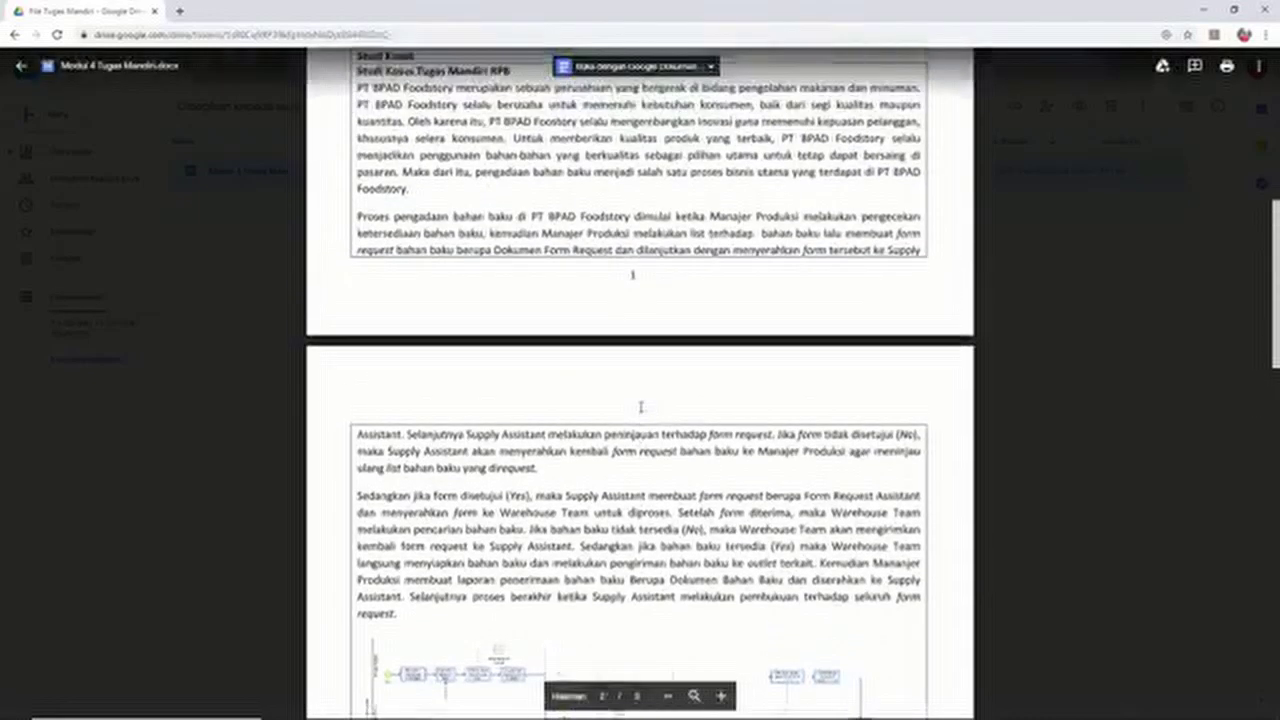
scroll(555, 331, down, 4)
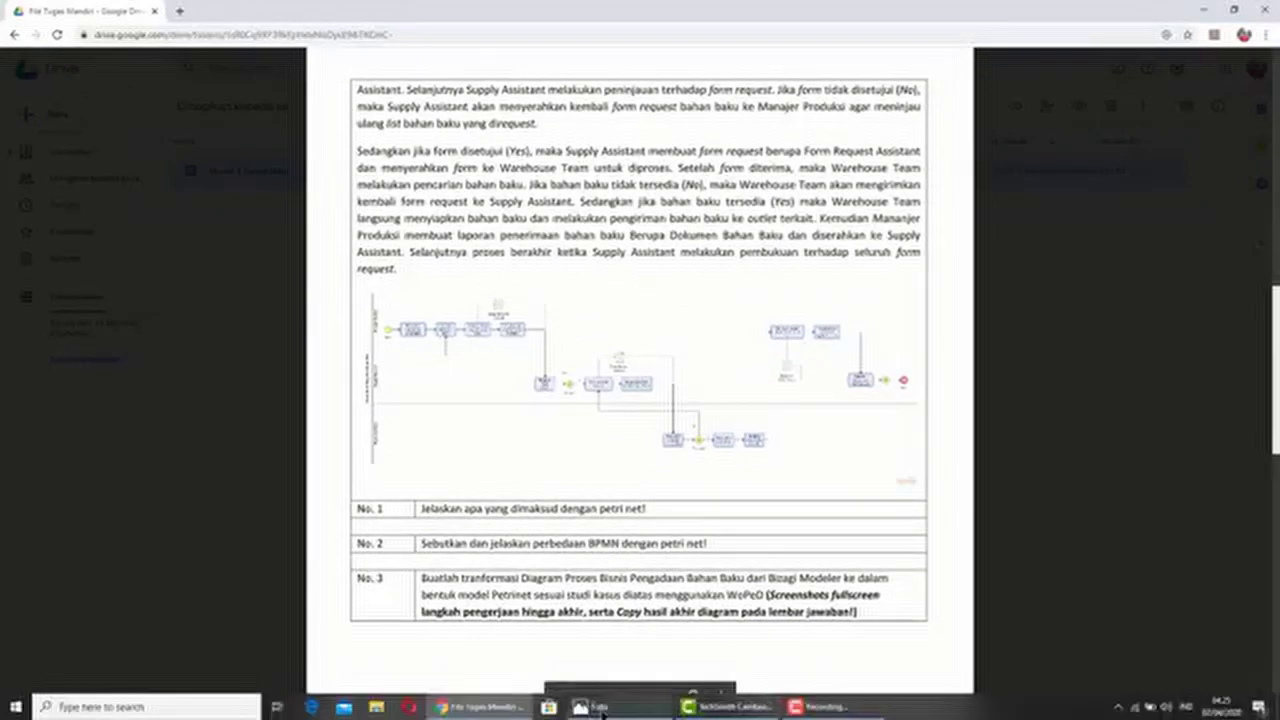
click(592, 707)
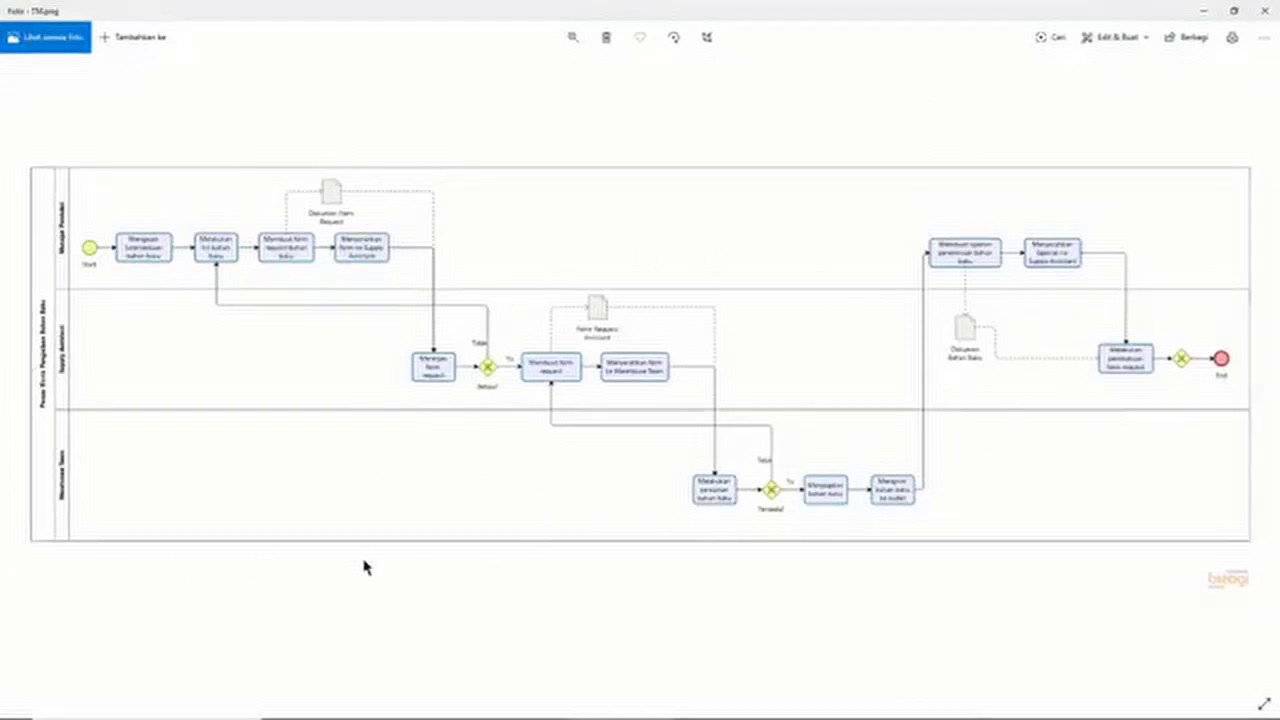
Launch WoPeD and maximize the empty net's window.
click(133, 706)
text(wop)
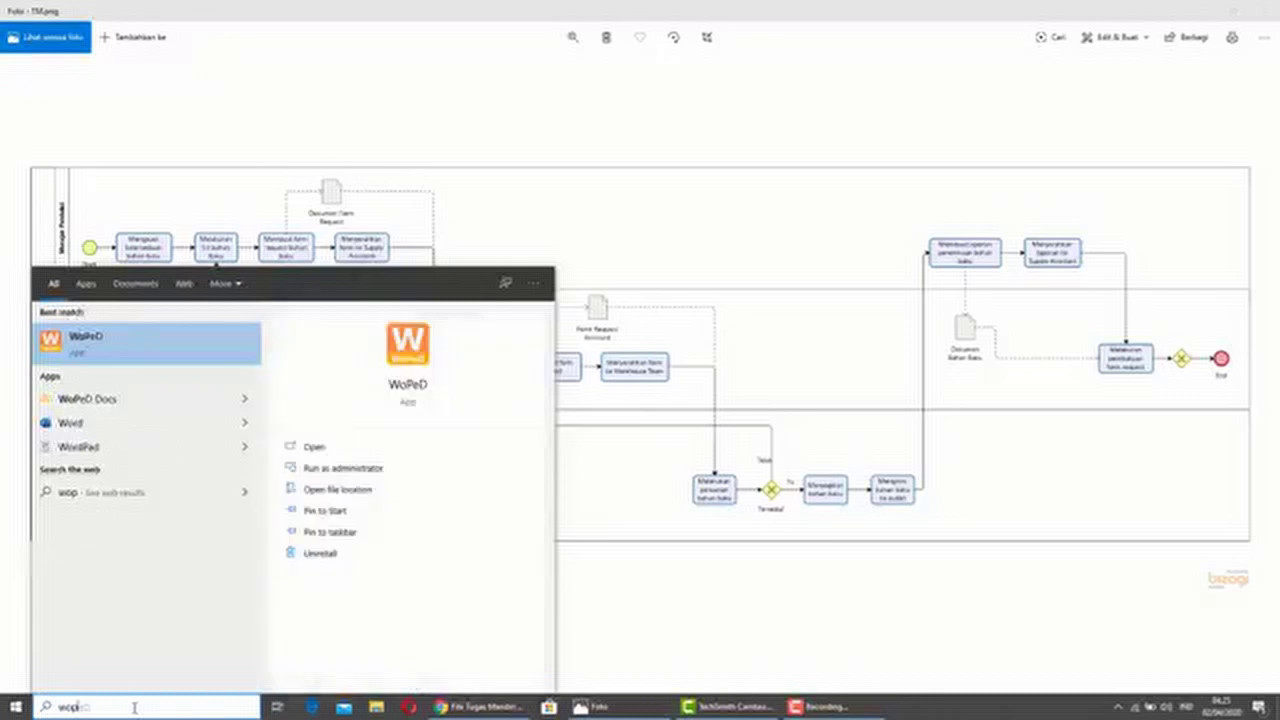
key(Return)
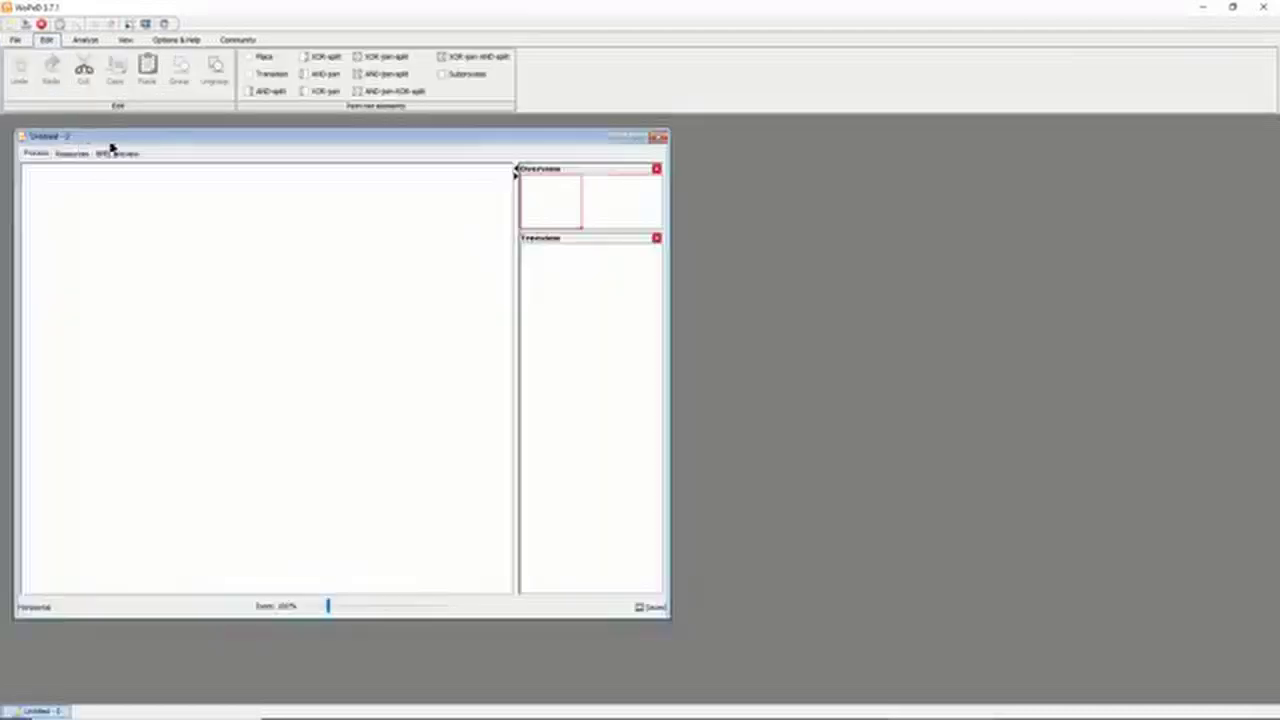
click(643, 136)
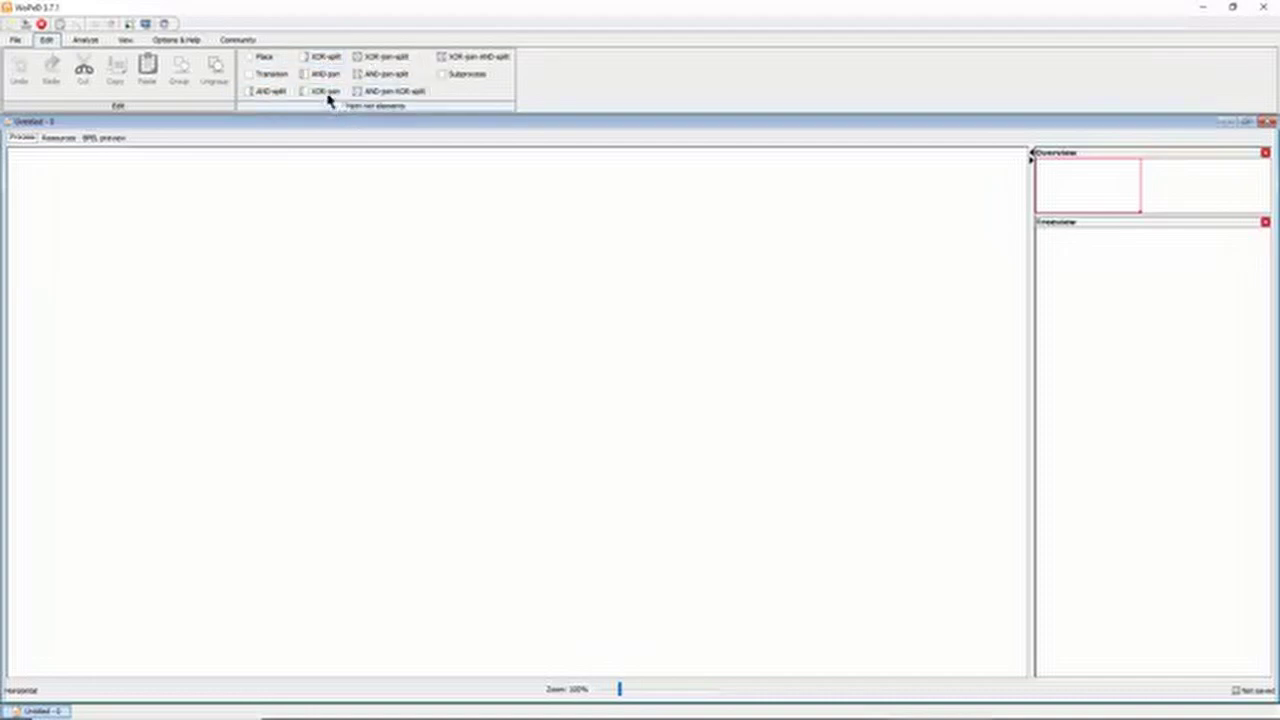
Add a place at the beginning of the net, followed by a connected transition and a second connected place.
click(266, 60)
click(107, 235)
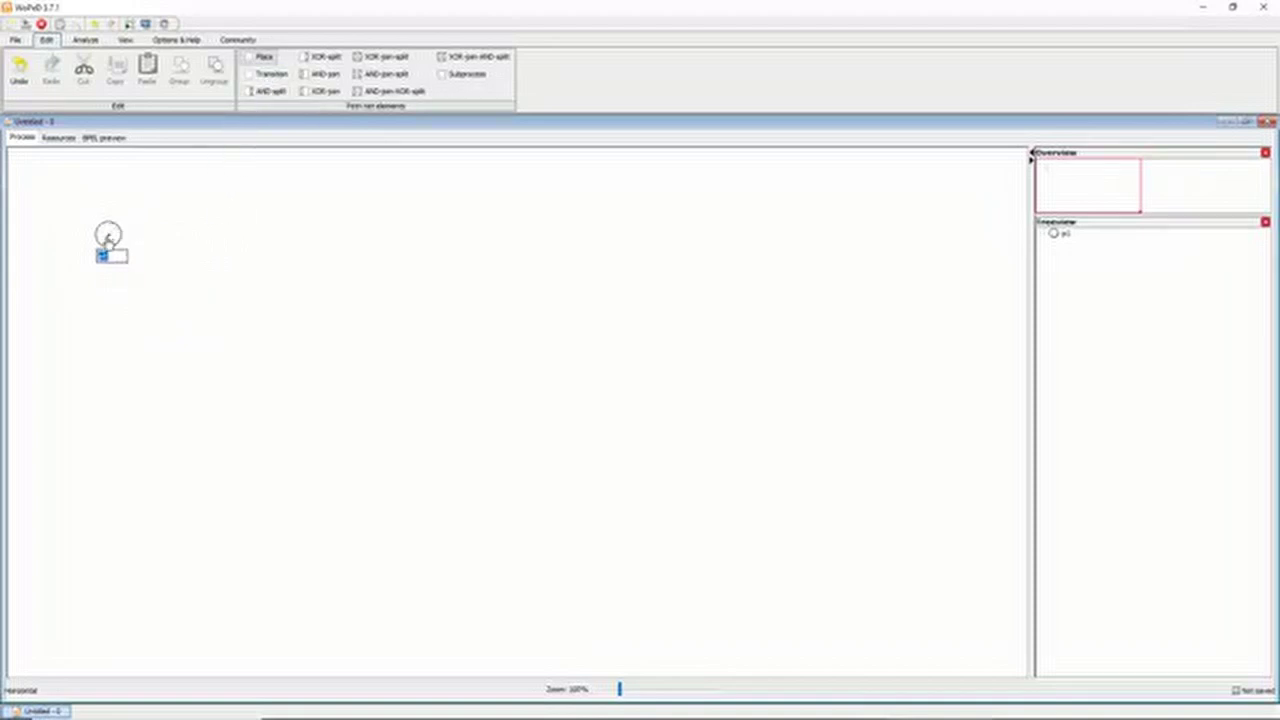
drag(108, 237, 167, 234)
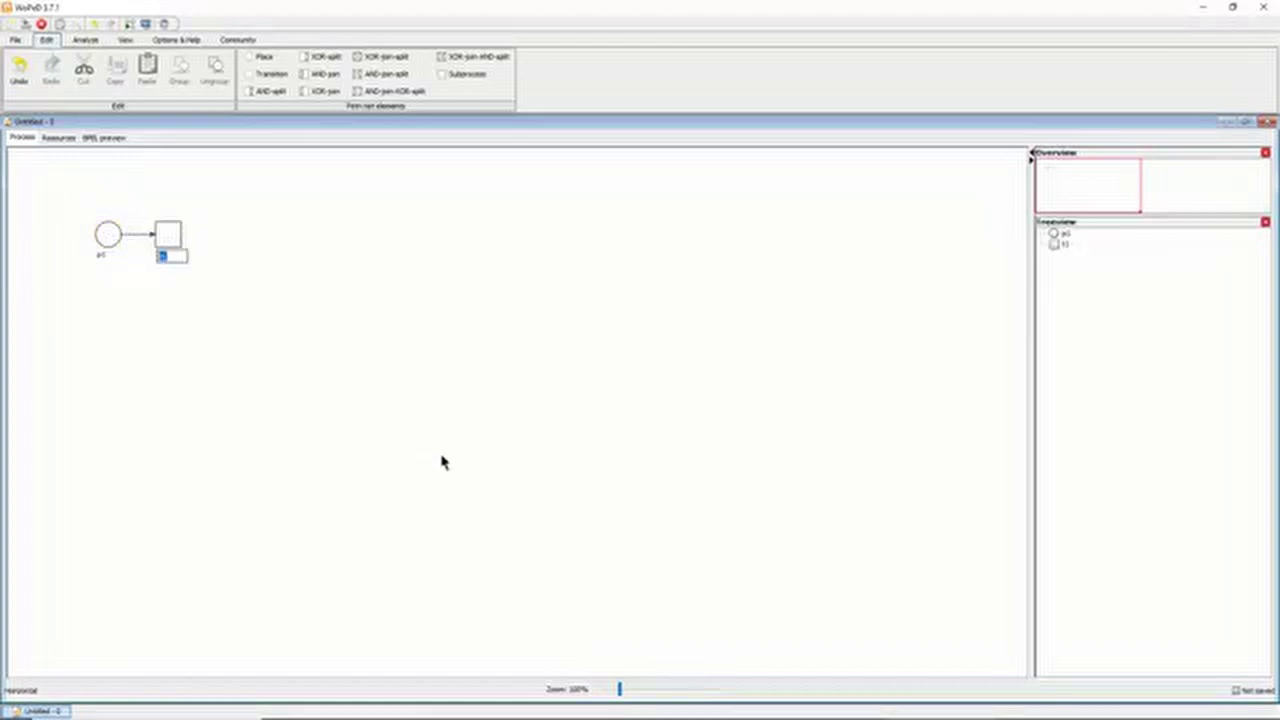
key(alt+Tab)
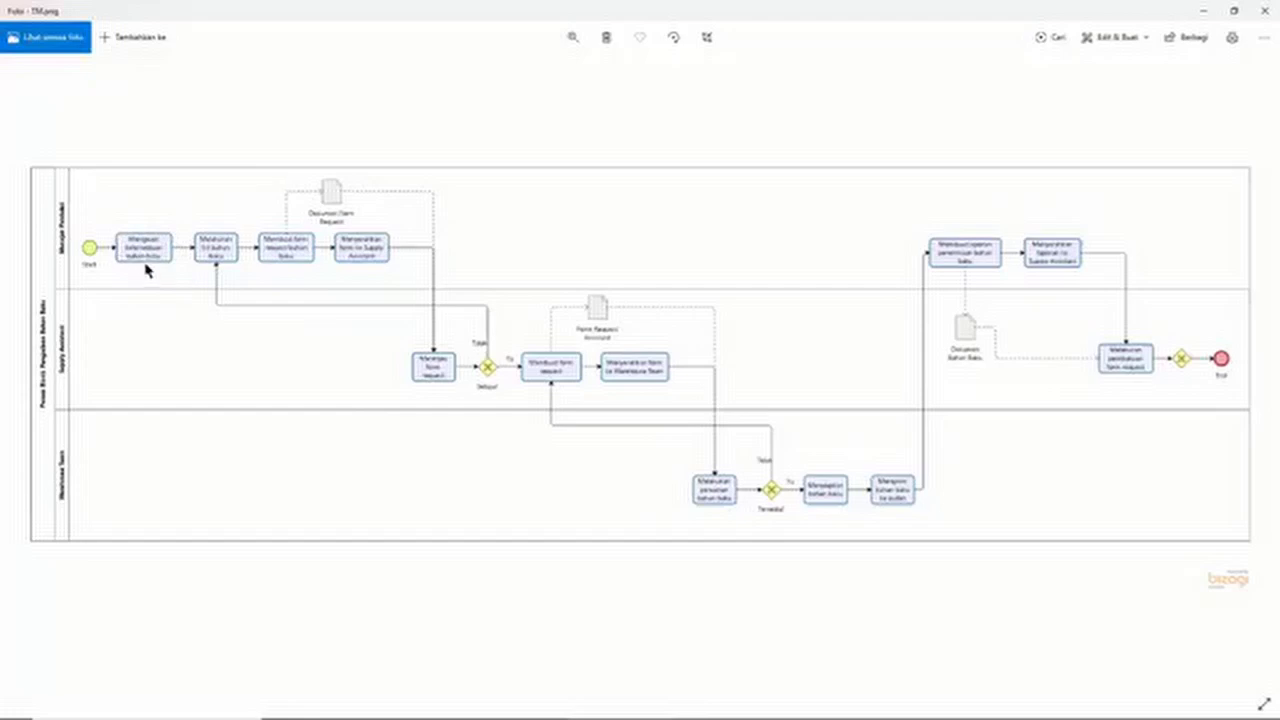
key(alt+Tab)
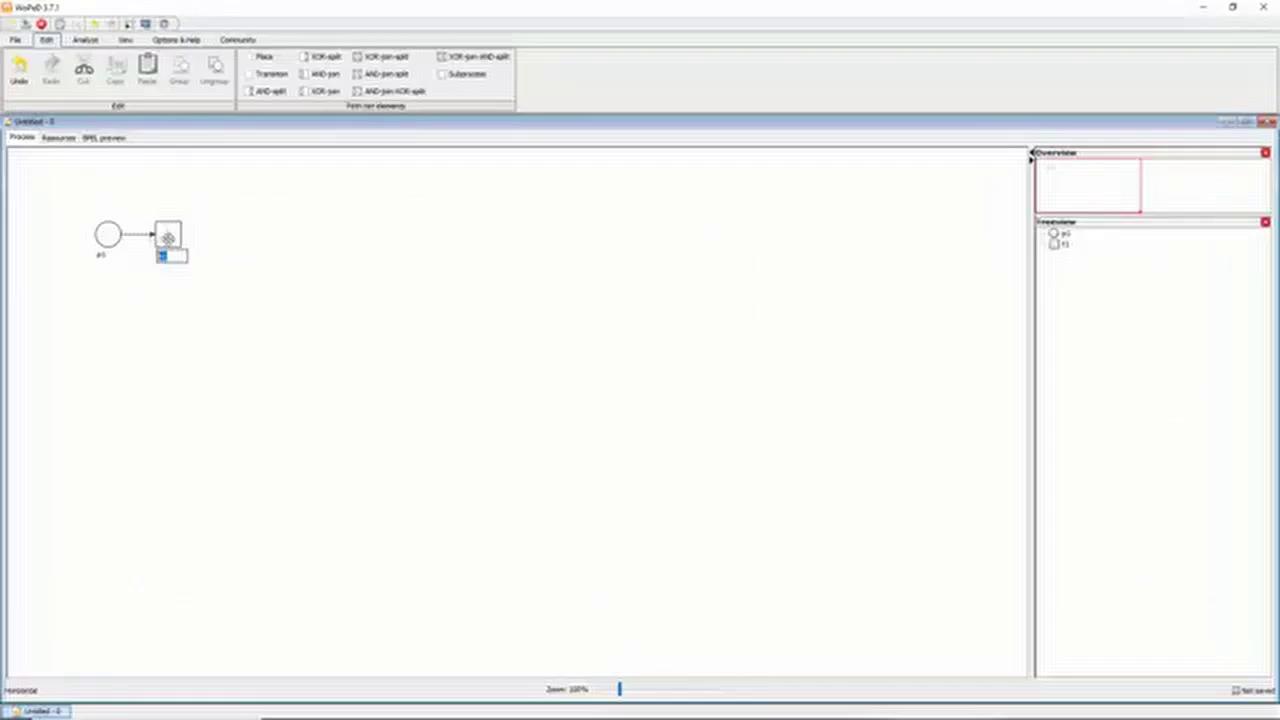
drag(171, 234, 229, 235)
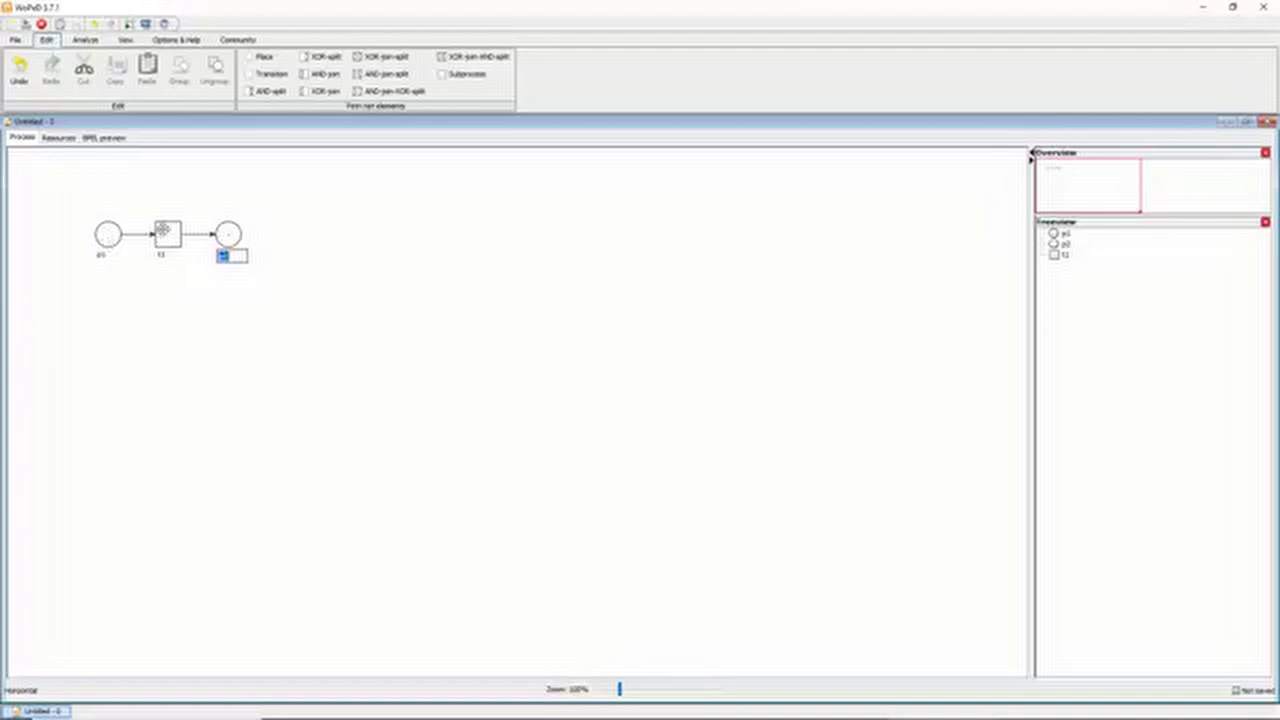
click(224, 232)
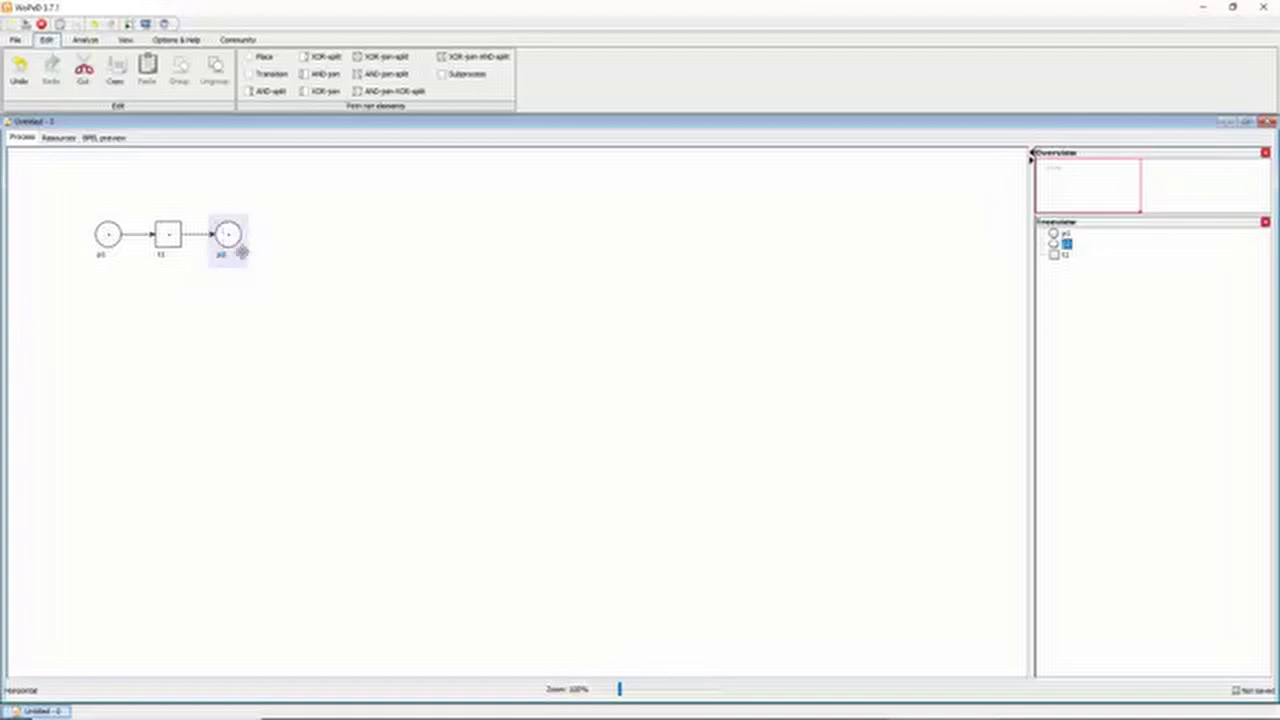
Rename the transition between the two places as Start, centre its label below it and align it with the places.
double_click(170, 238)
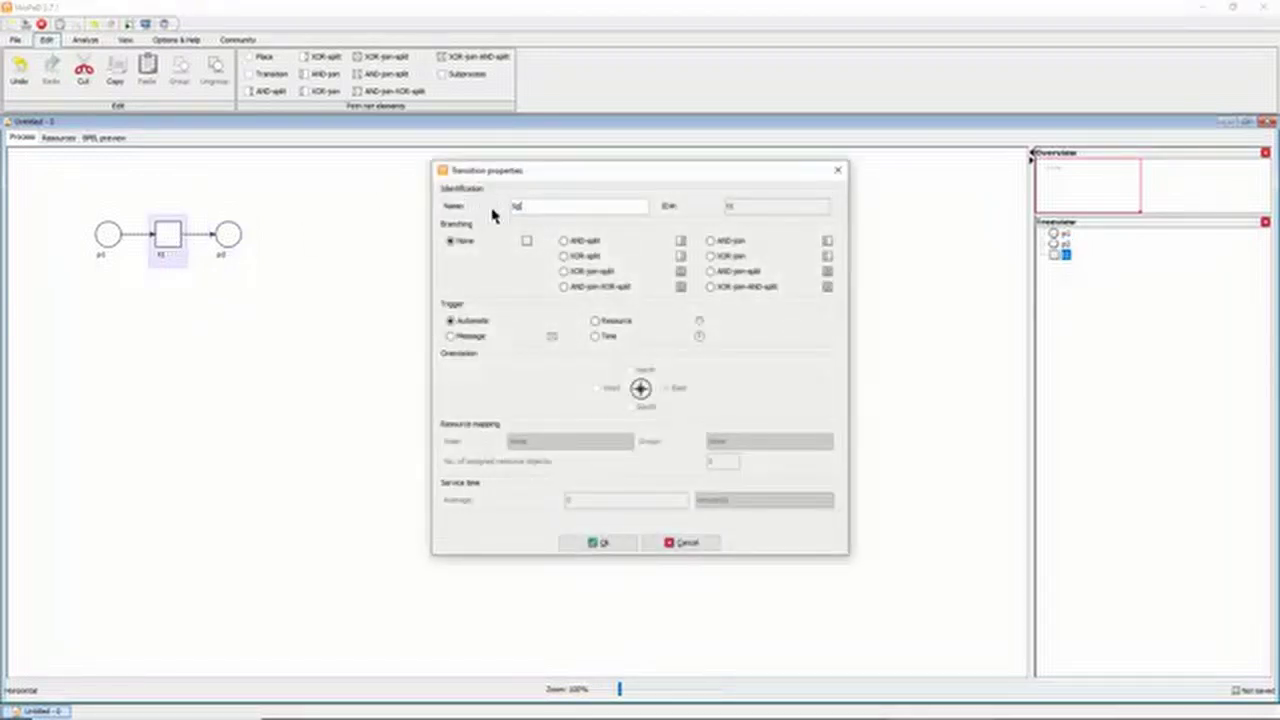
key(Return)
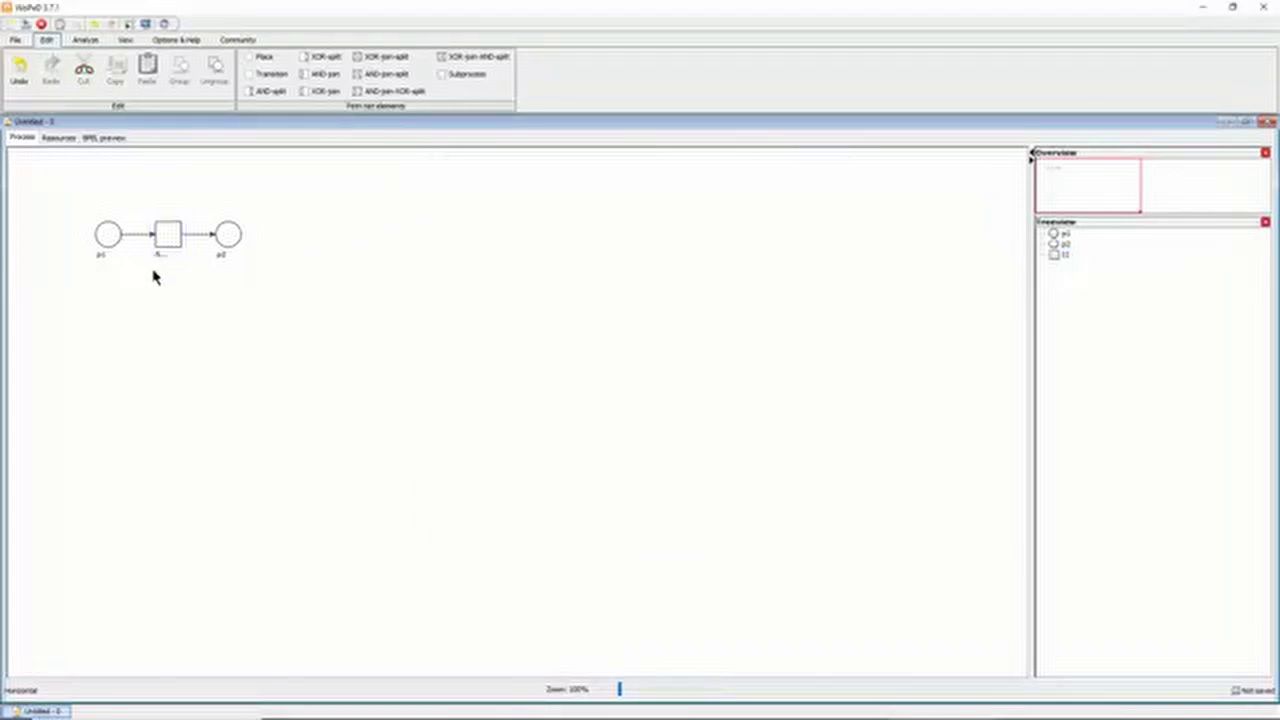
drag(156, 256, 159, 259)
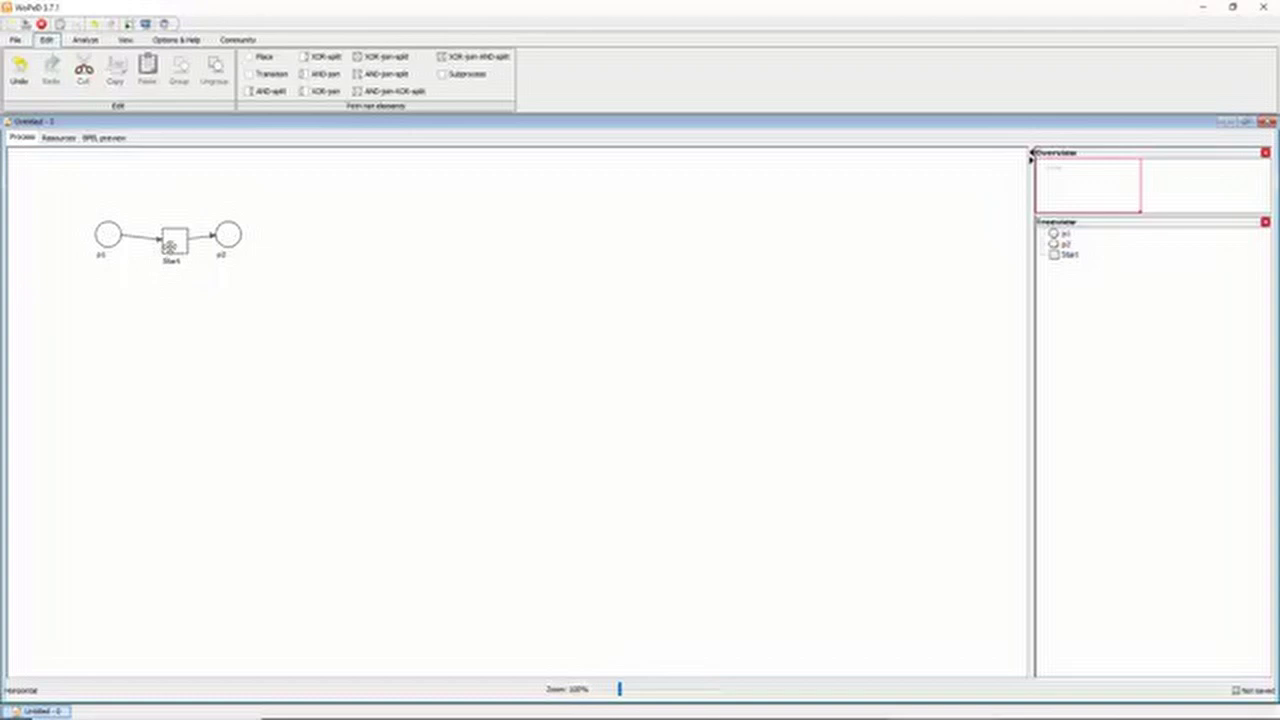
click(178, 230)
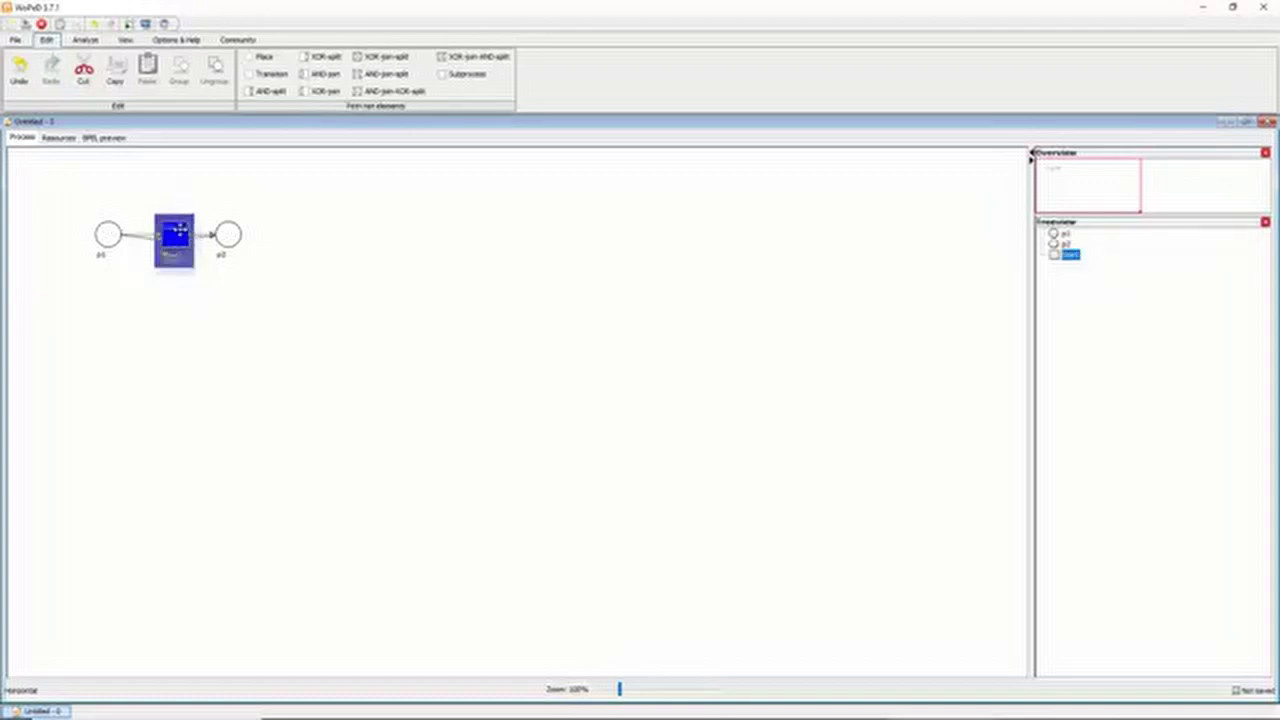
click(189, 262)
click(176, 256)
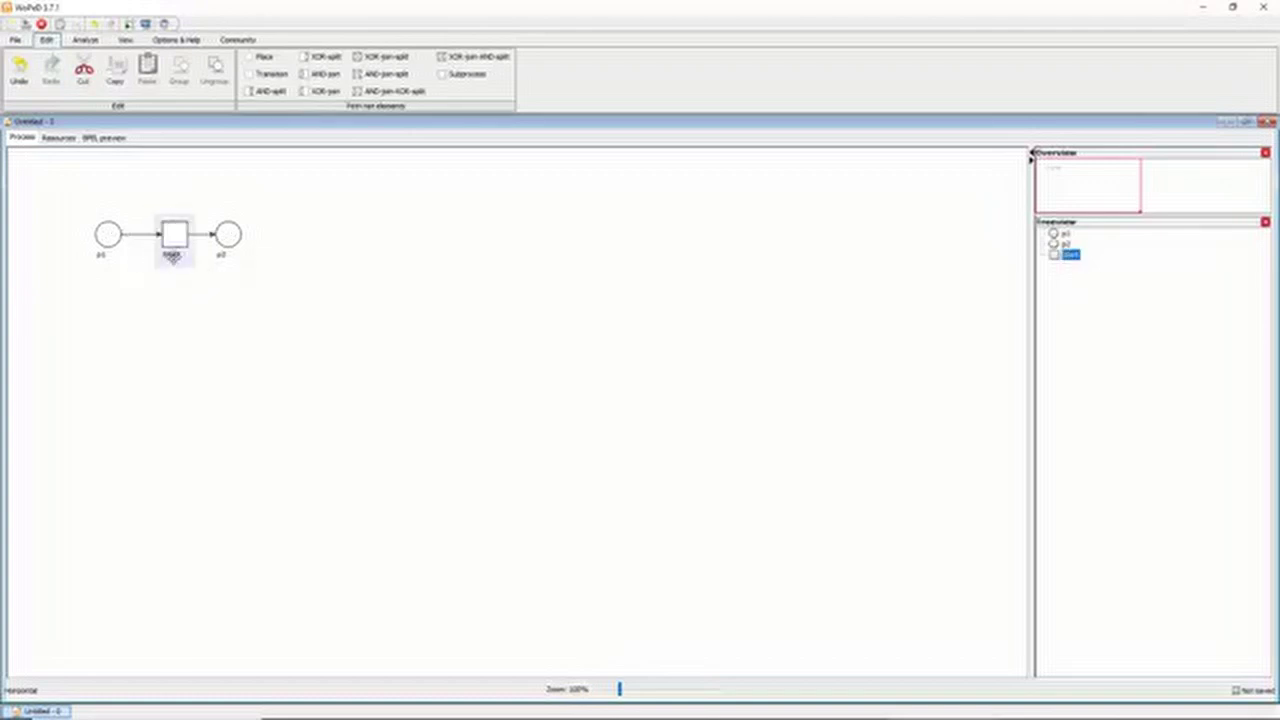
click(174, 264)
click(177, 229)
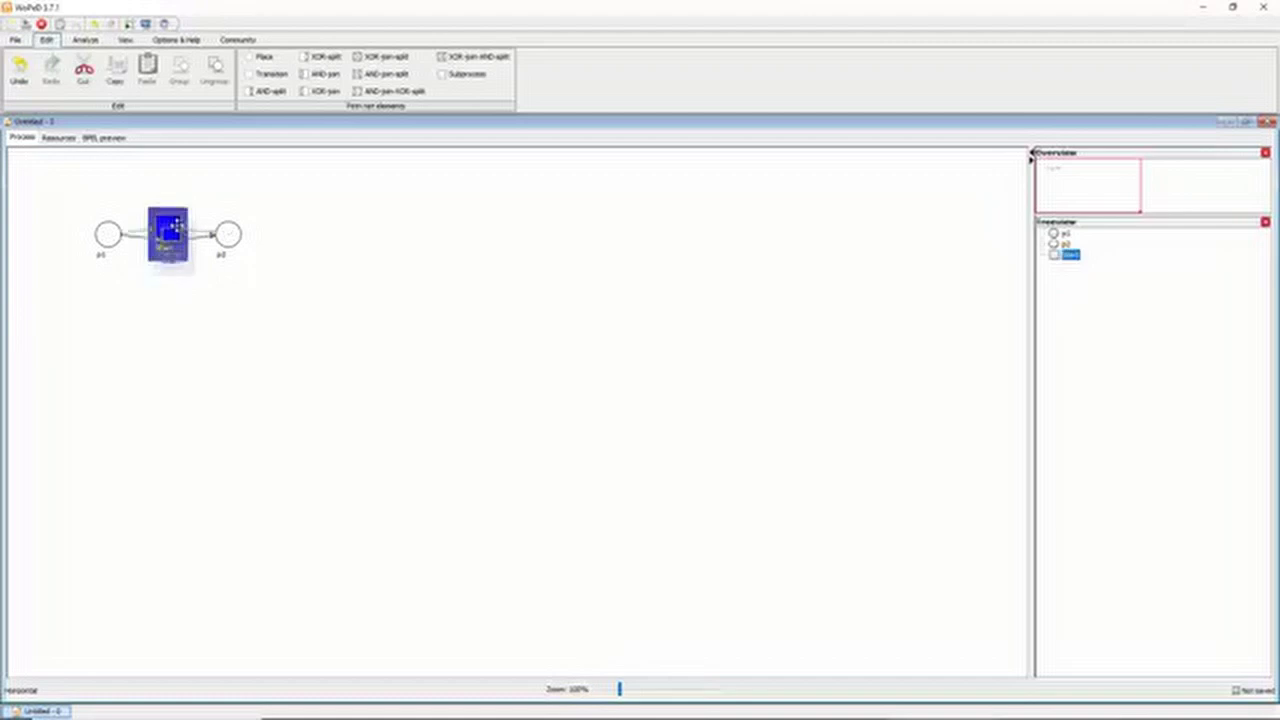
click(275, 252)
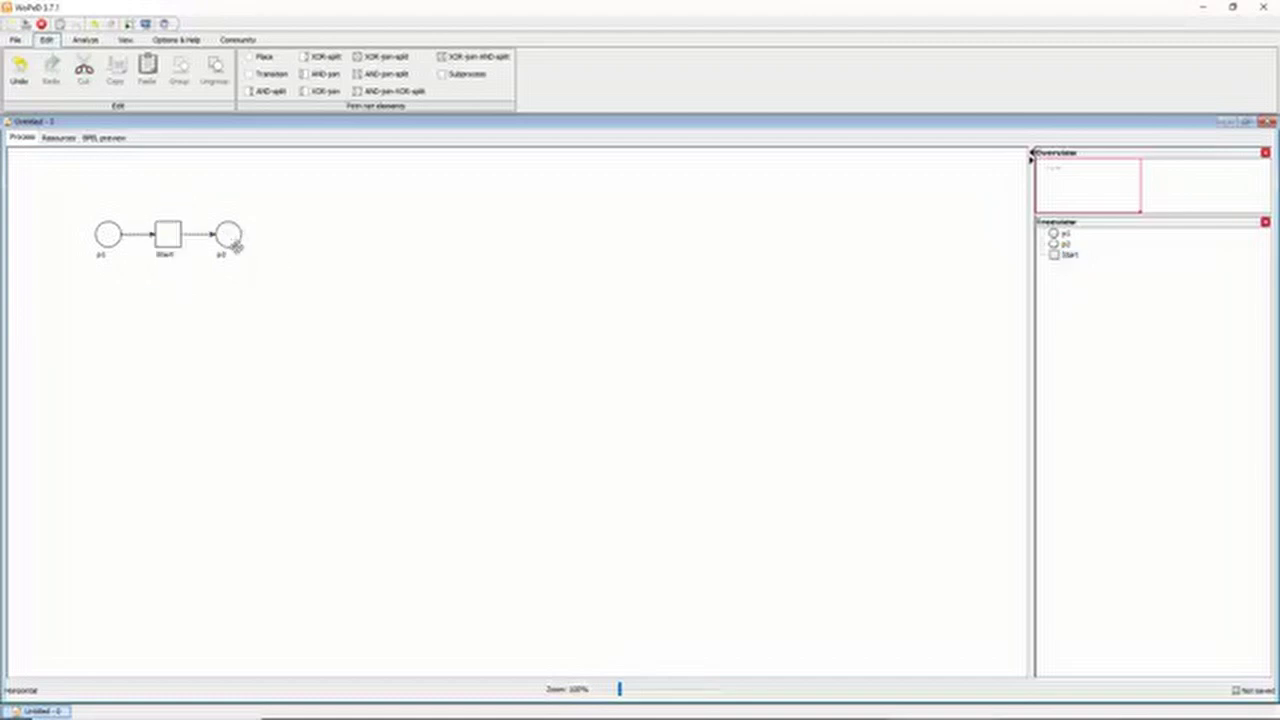
Check the first BPMN activity and add a transition named Mengecek Ketersediaan Bahan Baku connected after the second place.
key(alt+Tab)
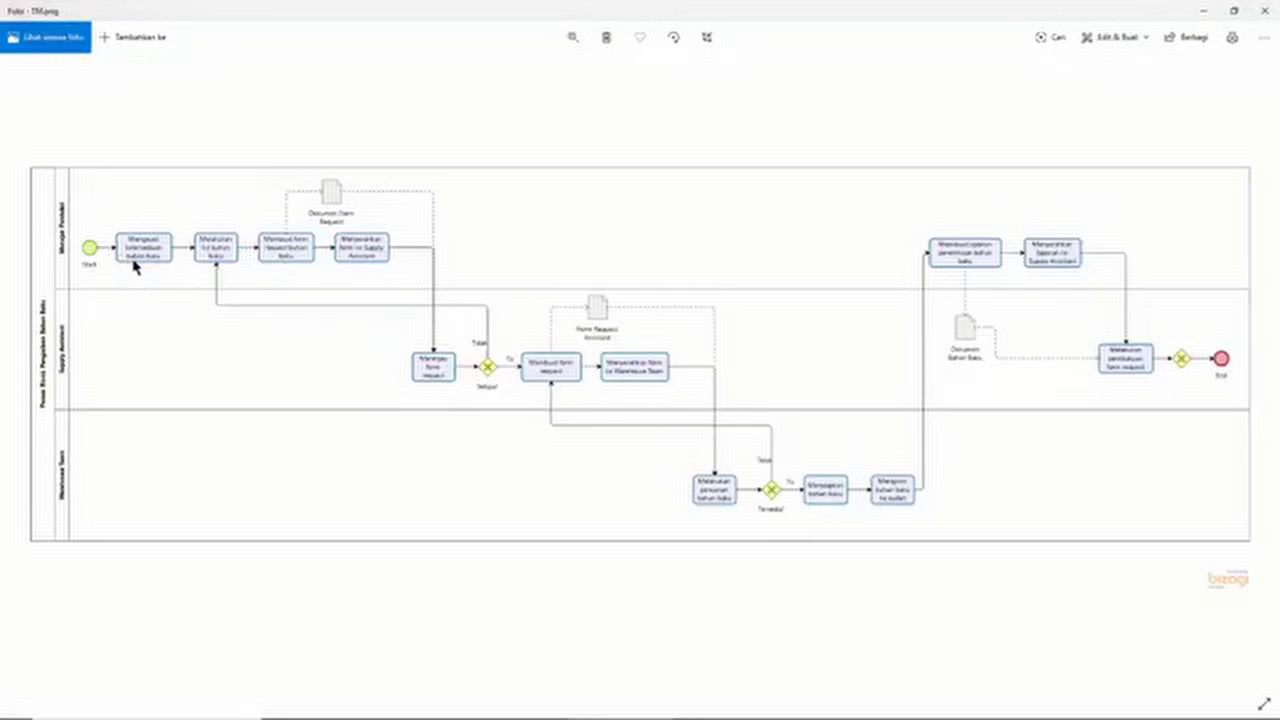
key(alt+Tab)
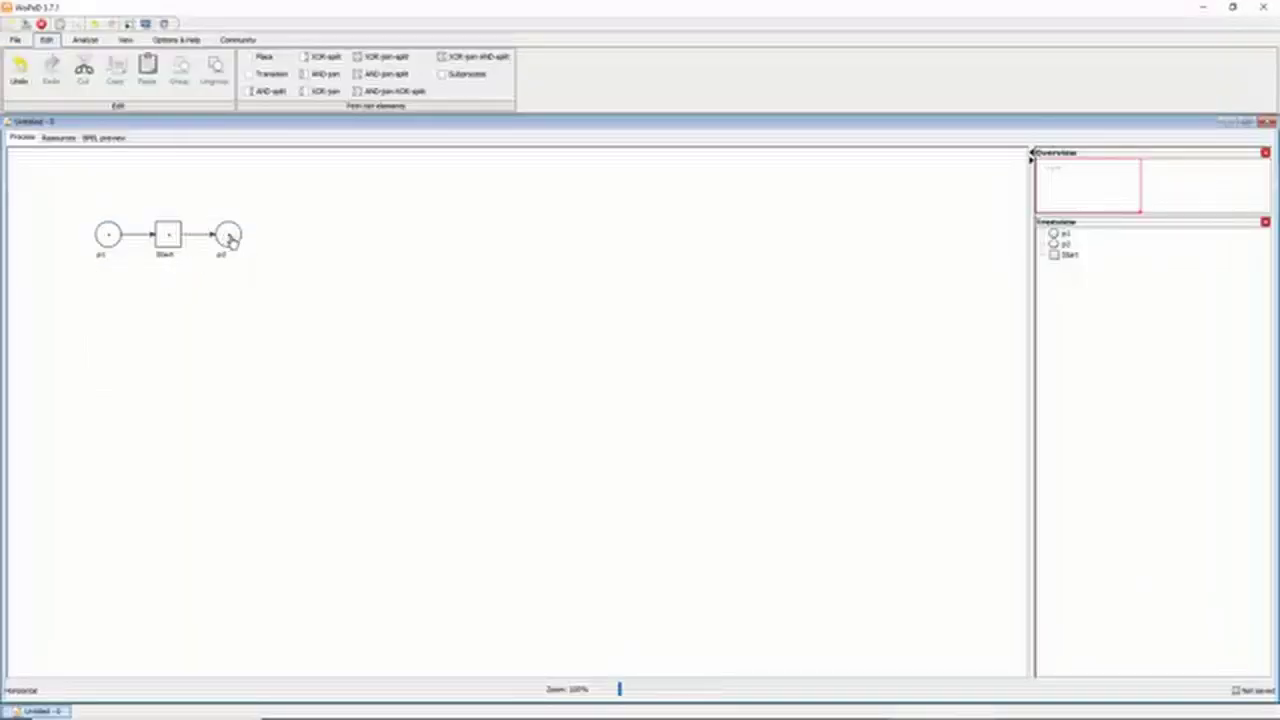
drag(229, 234, 300, 234)
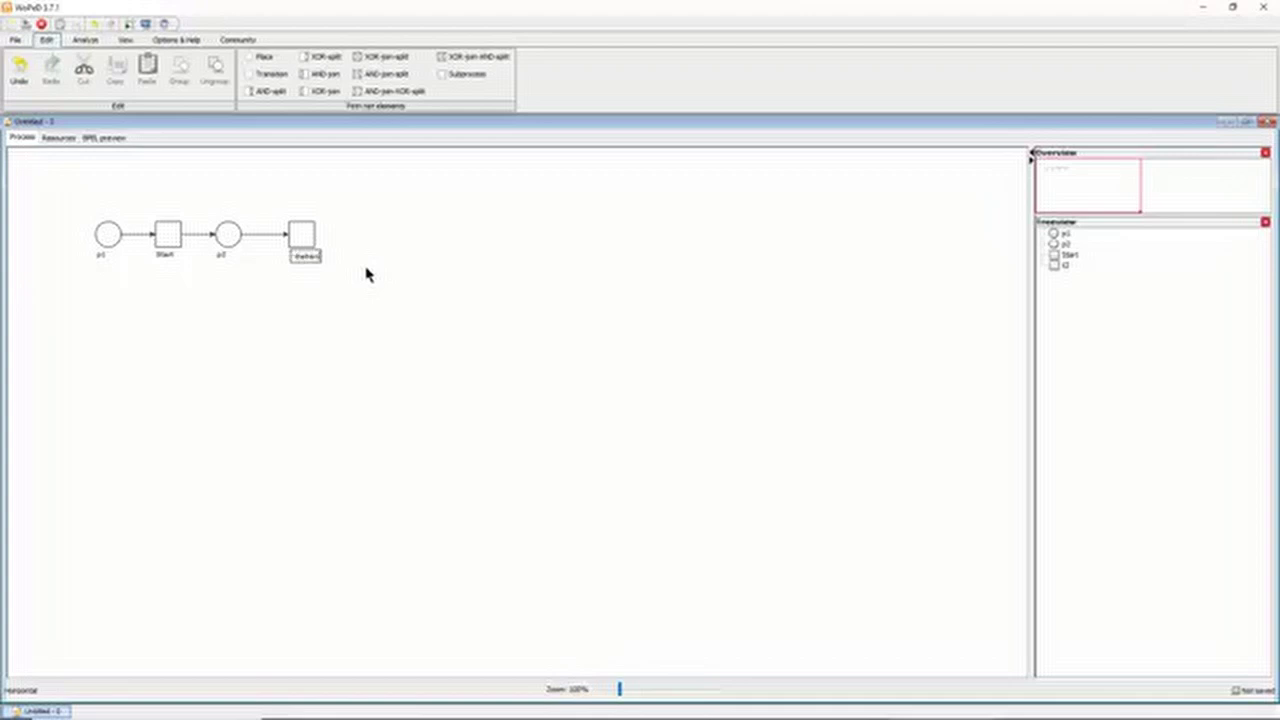
key(Return)
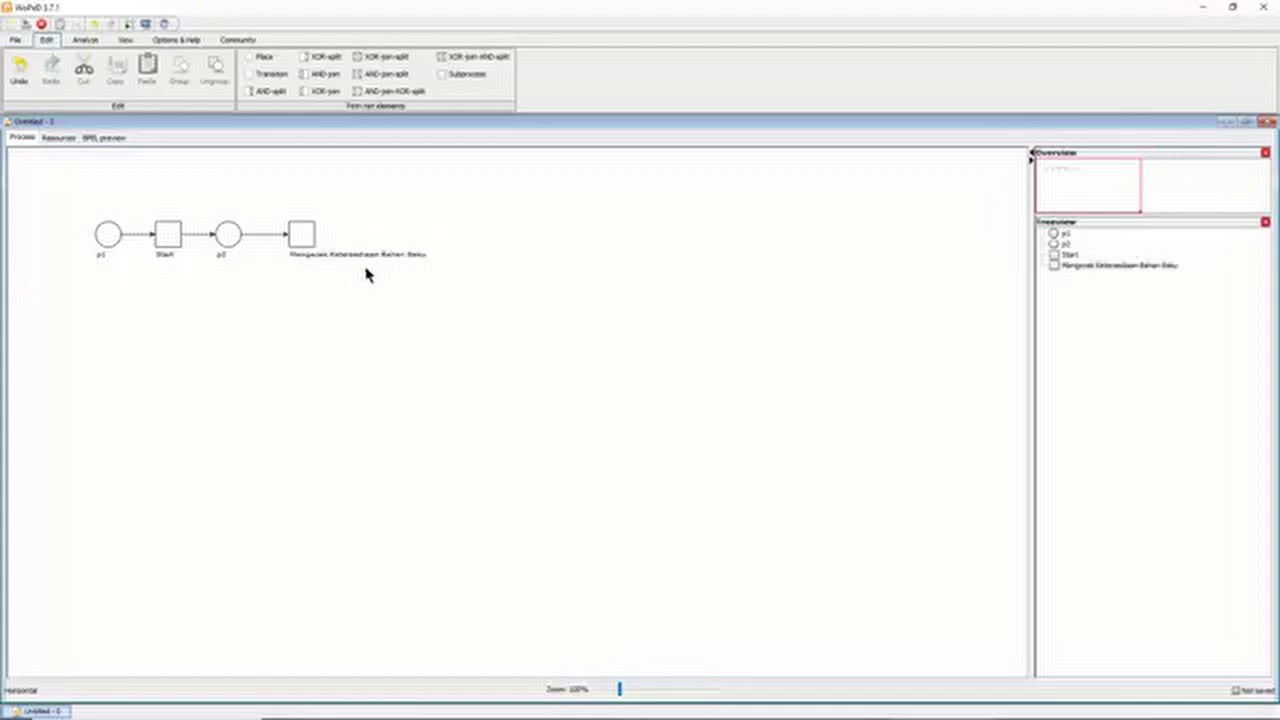
Centre the Mengecek Ketersediaan Bahan Baku label under its transition and extend the chain with a connected place and transition.
click(390, 255)
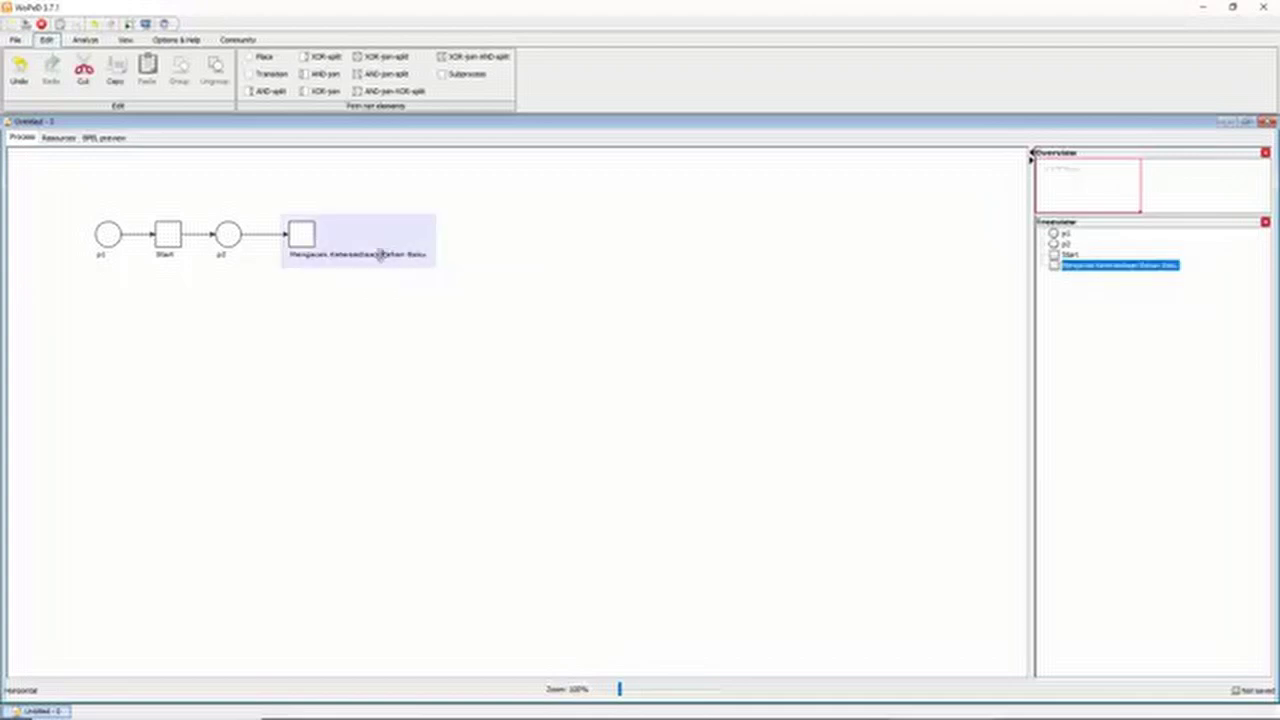
click(382, 255)
mouse_move(394, 254)
mouse_down()
mouse_move(345, 254)
mouse_move(332, 229)
mouse_move(510, 236)
mouse_up()
click(311, 228)
click(410, 297)
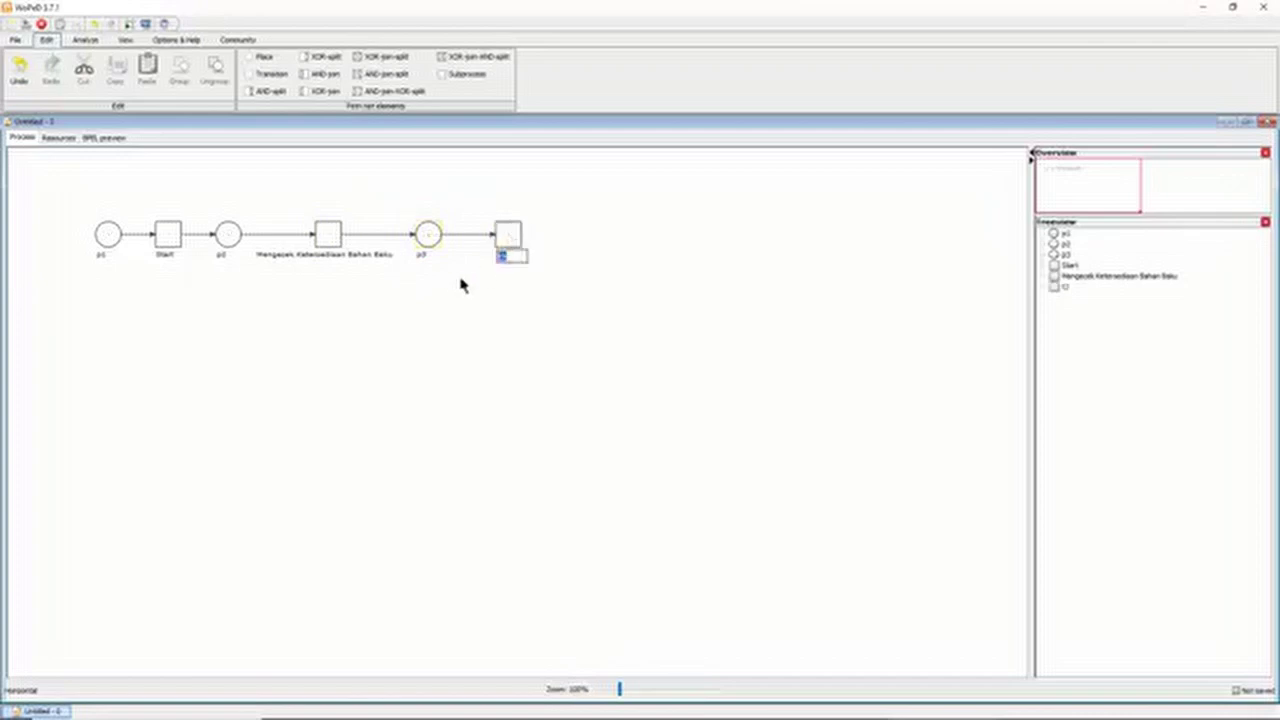
Check the second BPMN activity and name the last transition Melakukan List Bahan Baku.
key(alt+Tab)
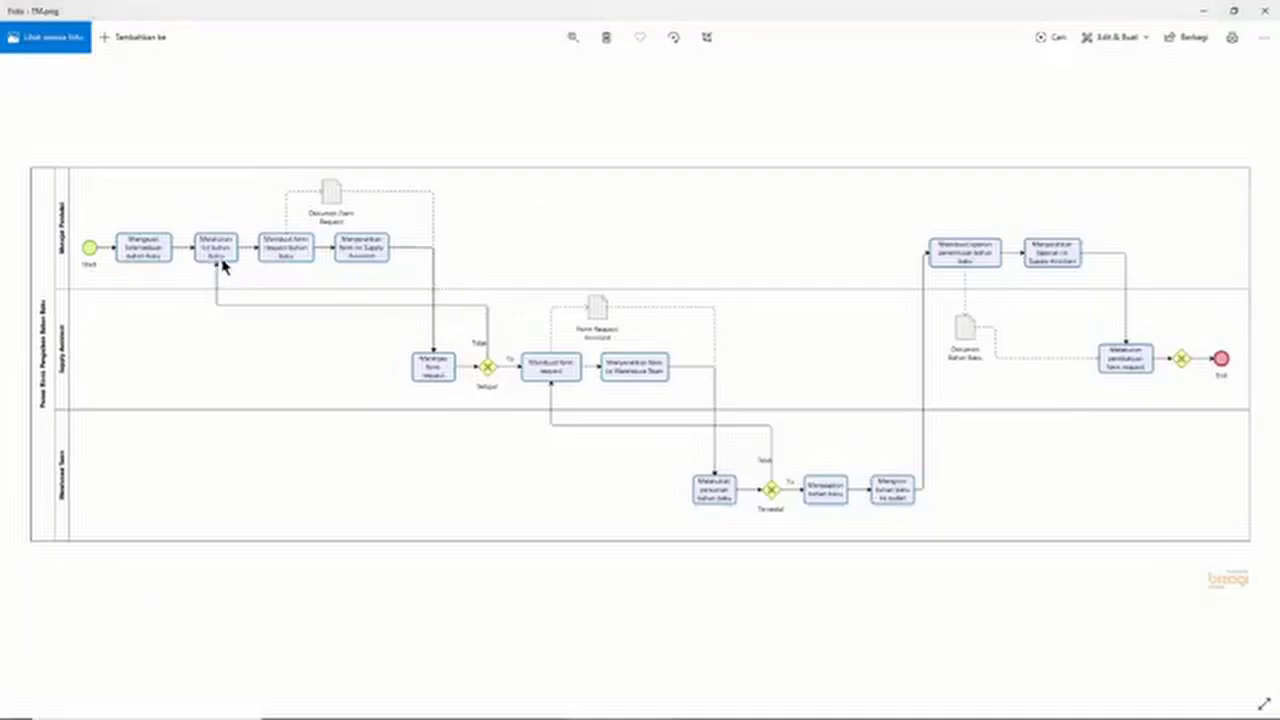
key(alt+Tab)
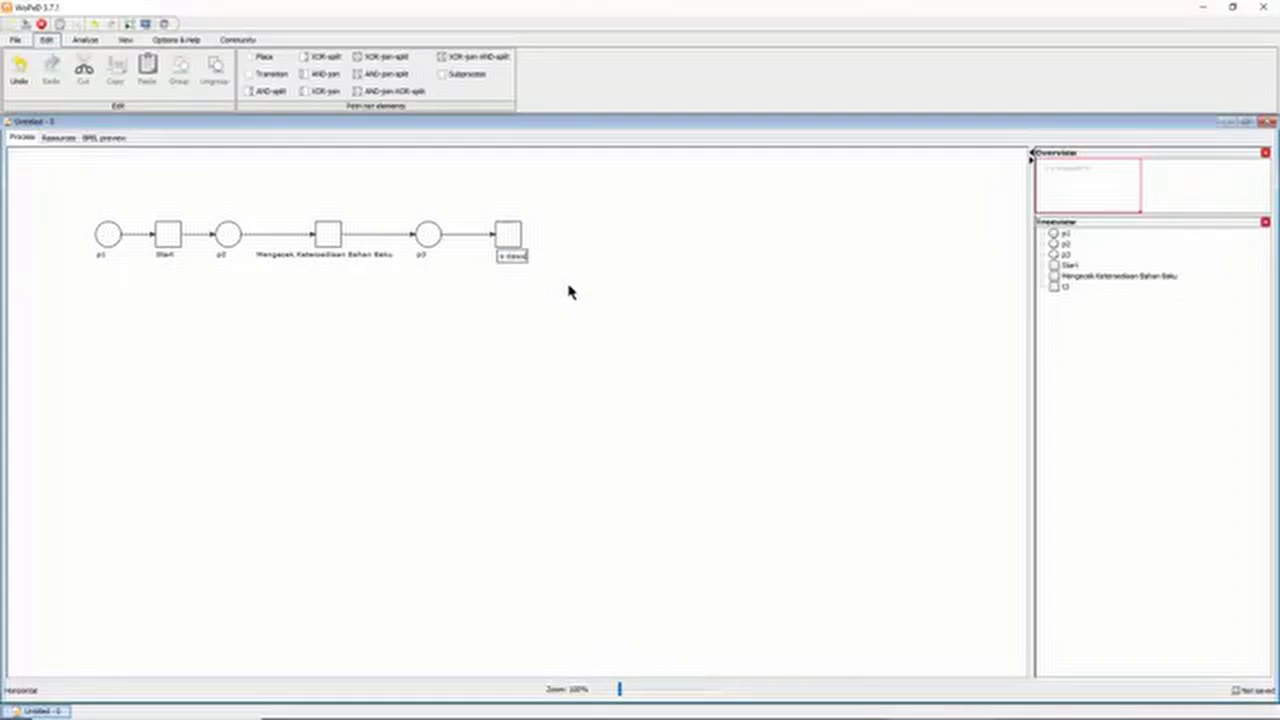
text(Melakukan Uji Bahan Baku)
key(Return)
click(568, 254)
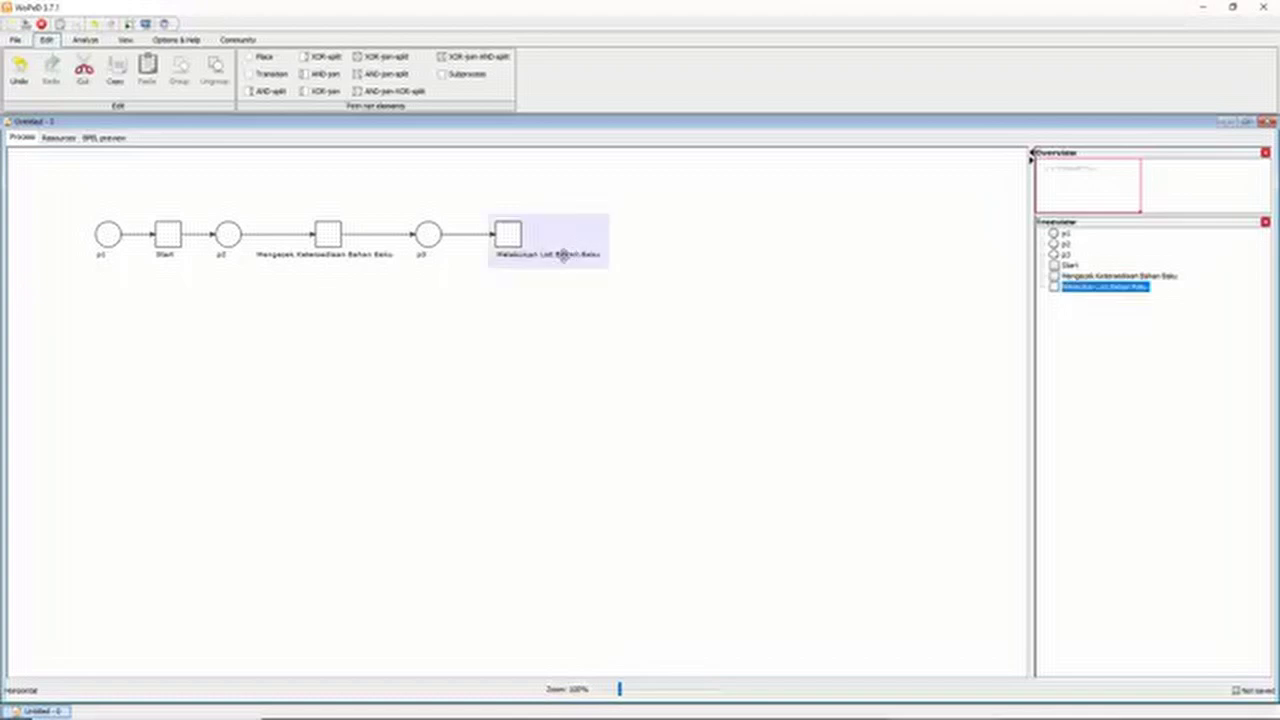
Centre the Melakukan List Bahan Baku label under its transition and extend the chain with a connected place and transition.
click(561, 257)
drag(565, 256, 648, 235)
drag(674, 235, 674, 235)
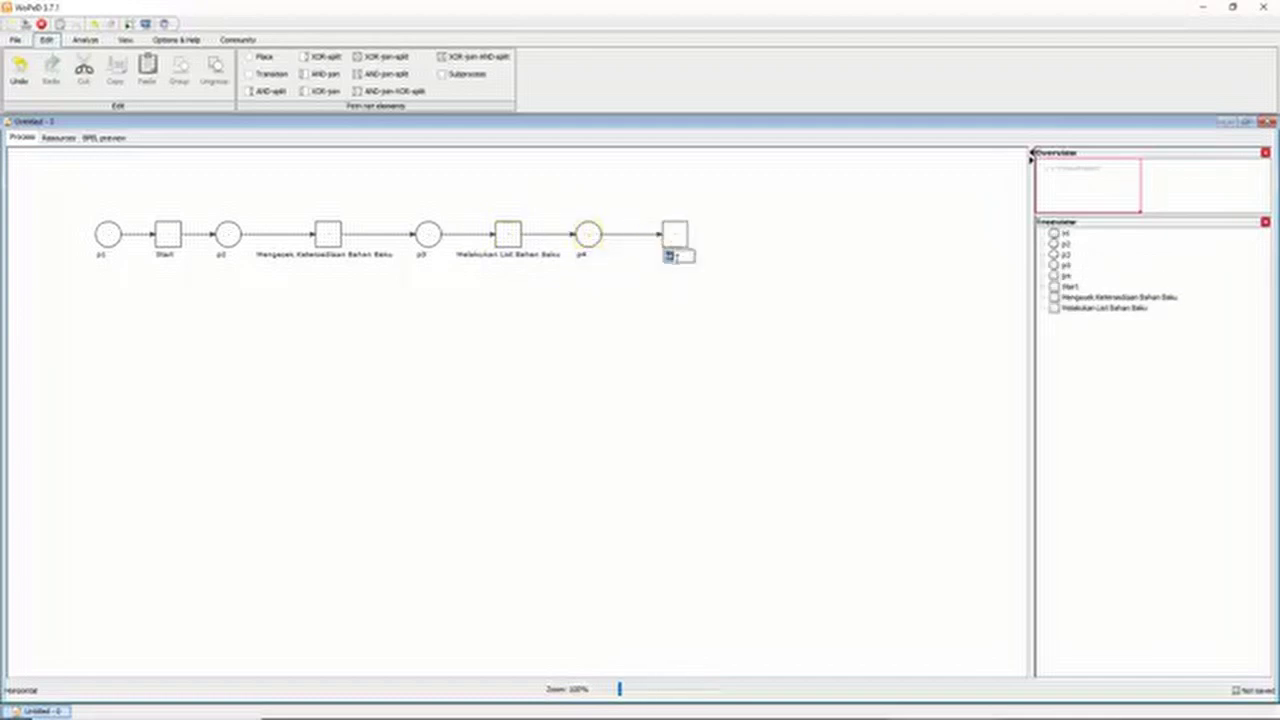
Check the third BPMN activity and name the last transition Membuat Form Request Bahan Baku.
key(alt+Tab)
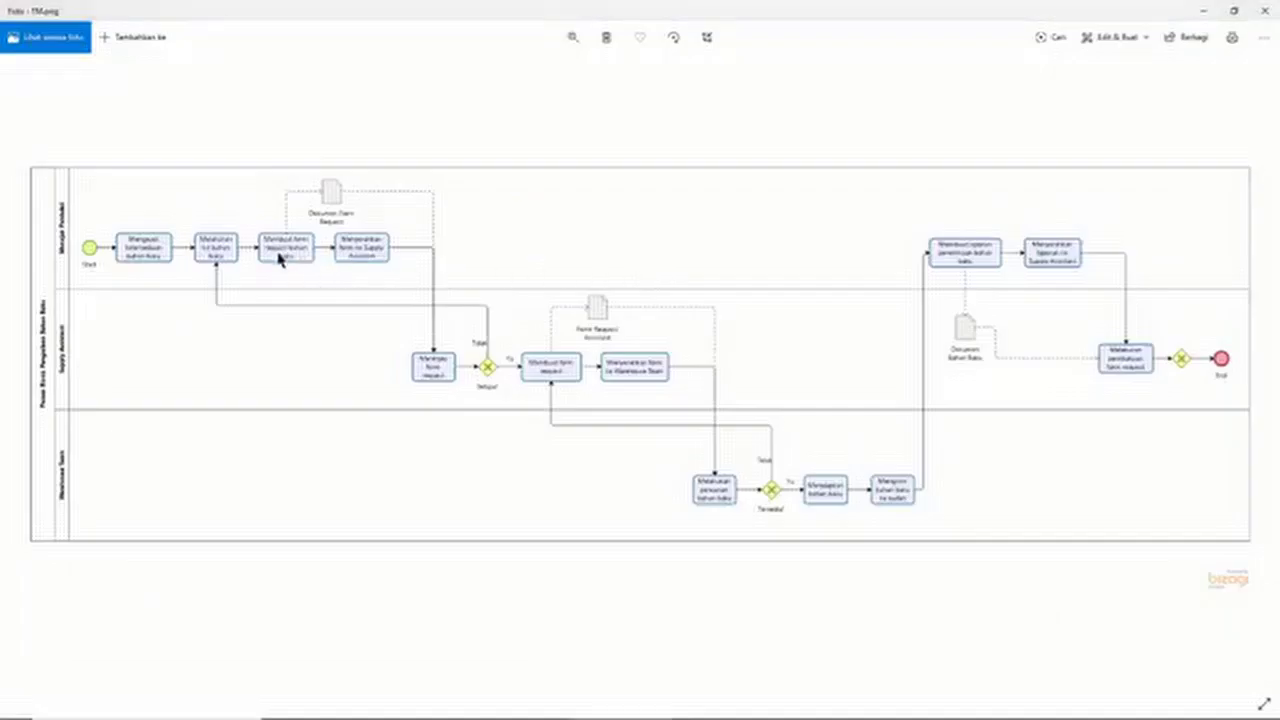
key(alt+Tab)
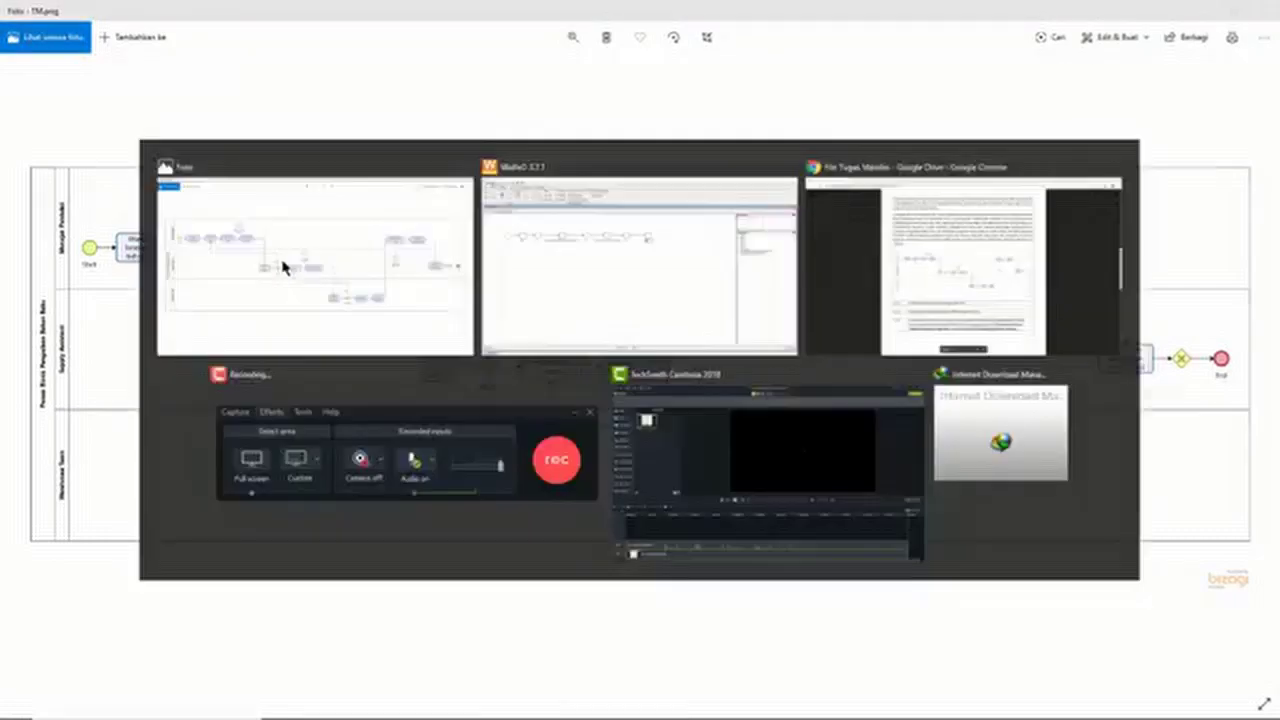
text(Membe)
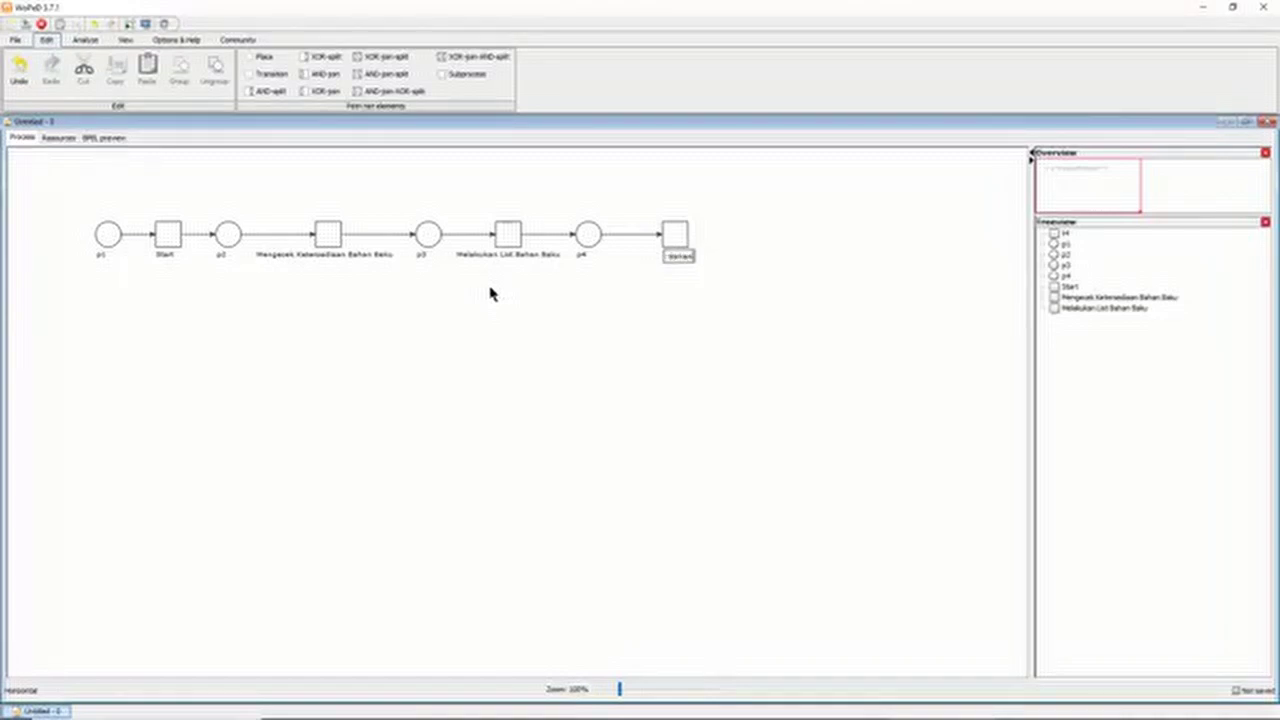
key(Return)
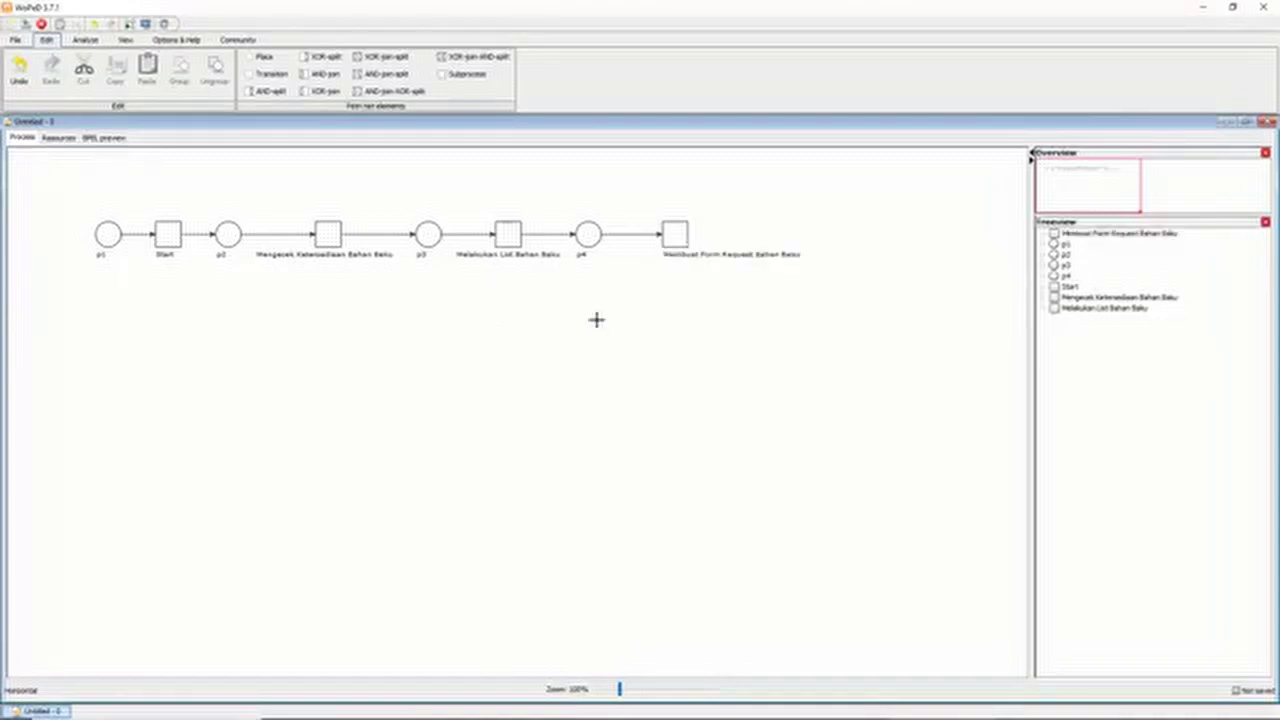
Centre the Membuat Form Request Bahan Baku label under its transition and add a connected place and transition after it.
click(735, 255)
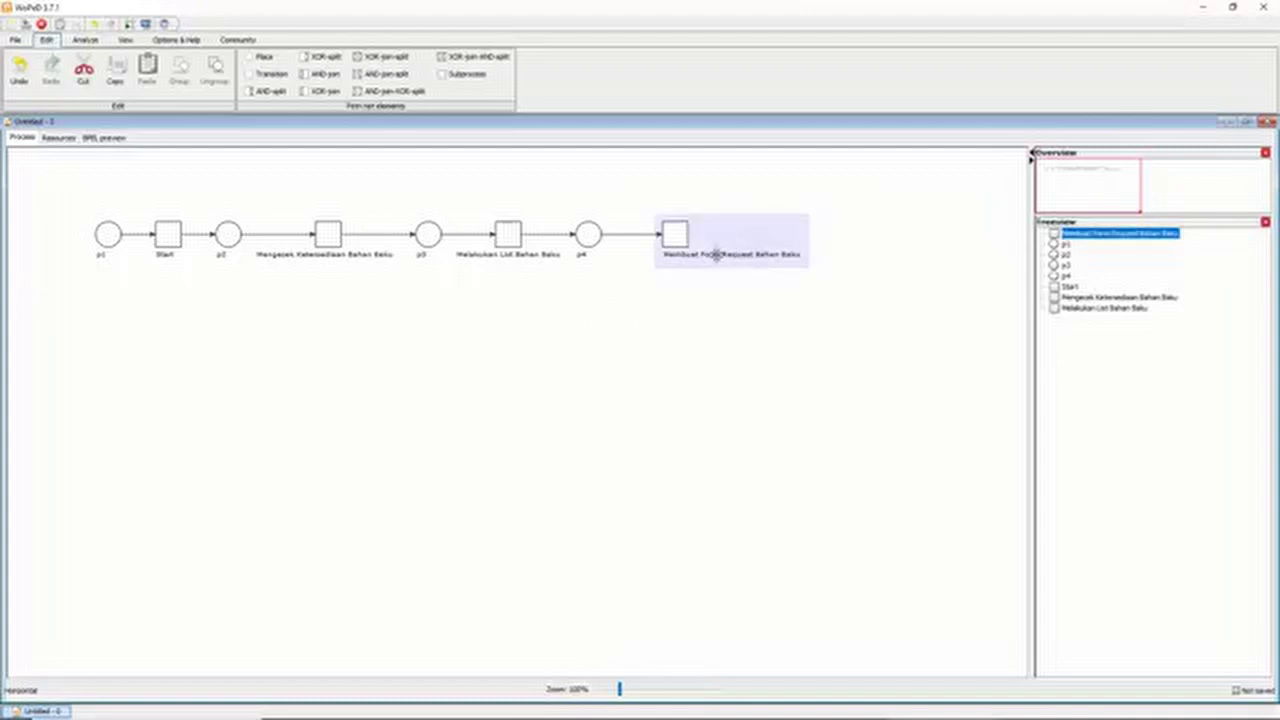
click(717, 255)
drag(727, 255, 673, 254)
drag(769, 230, 866, 238)
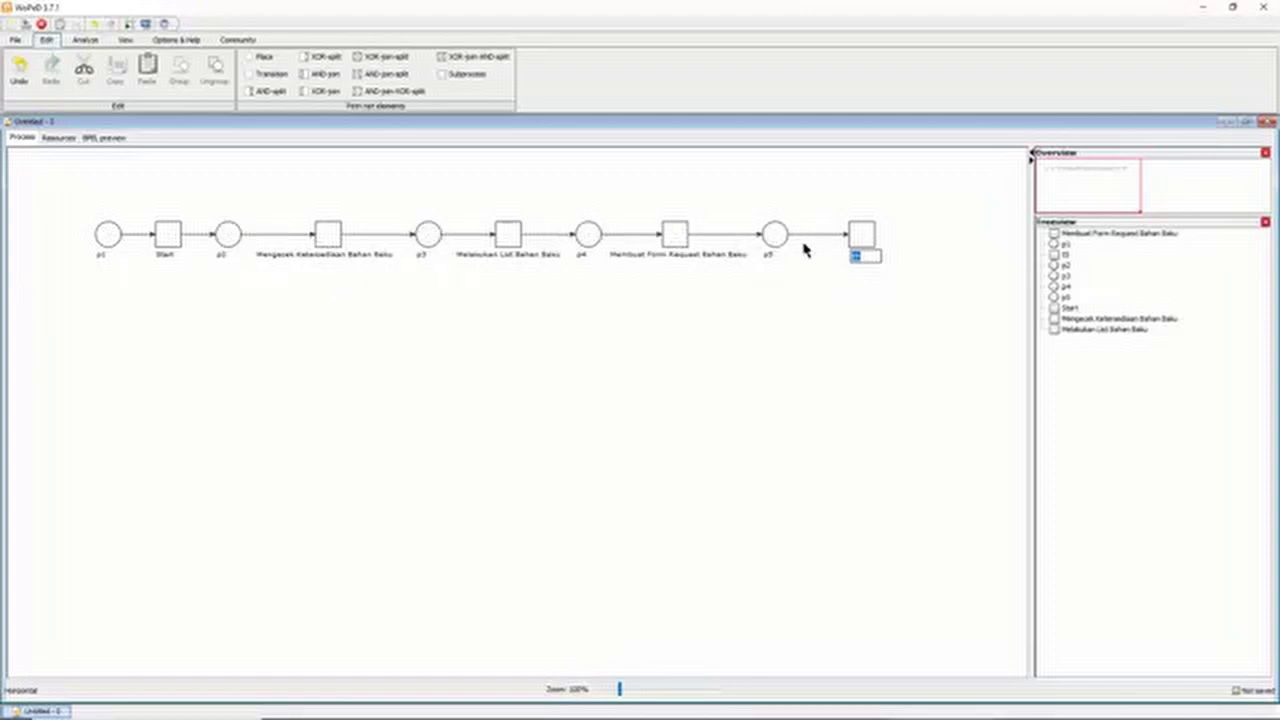
Check the fourth BPMN activity and name the last transition Menyerahkan Form.
key(alt+Tab)
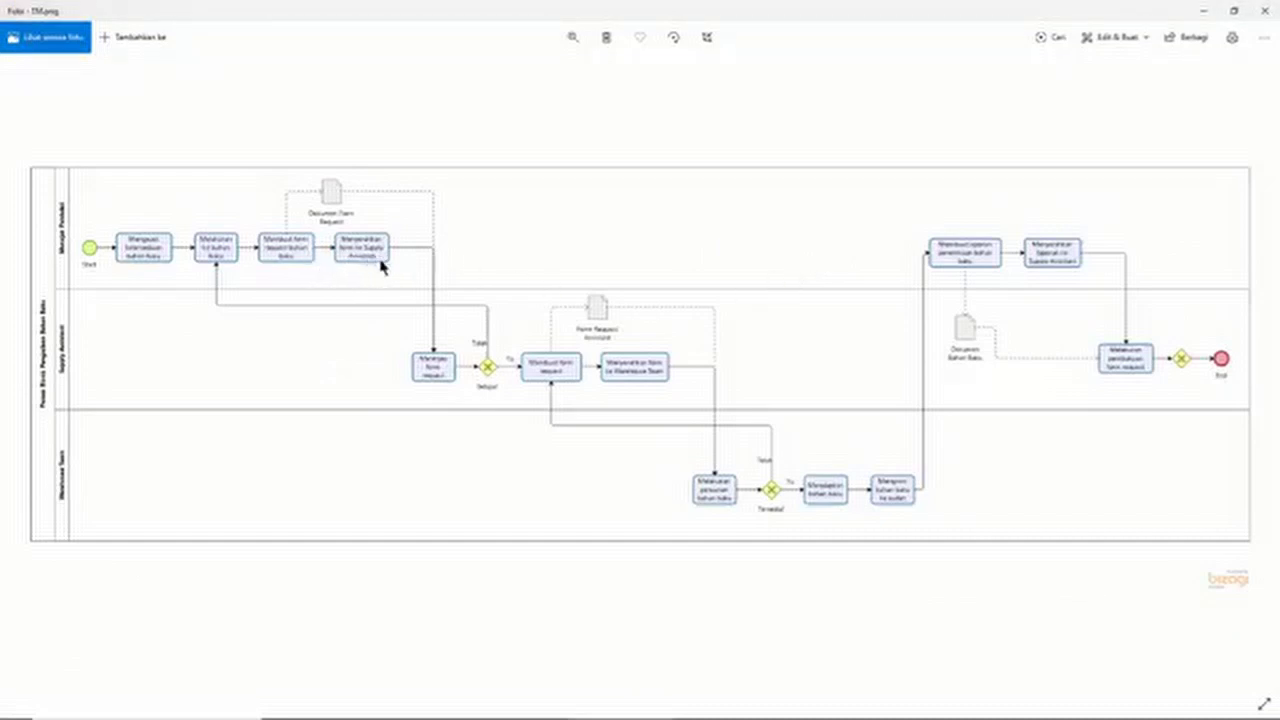
key(alt+Tab)
text(Menya)
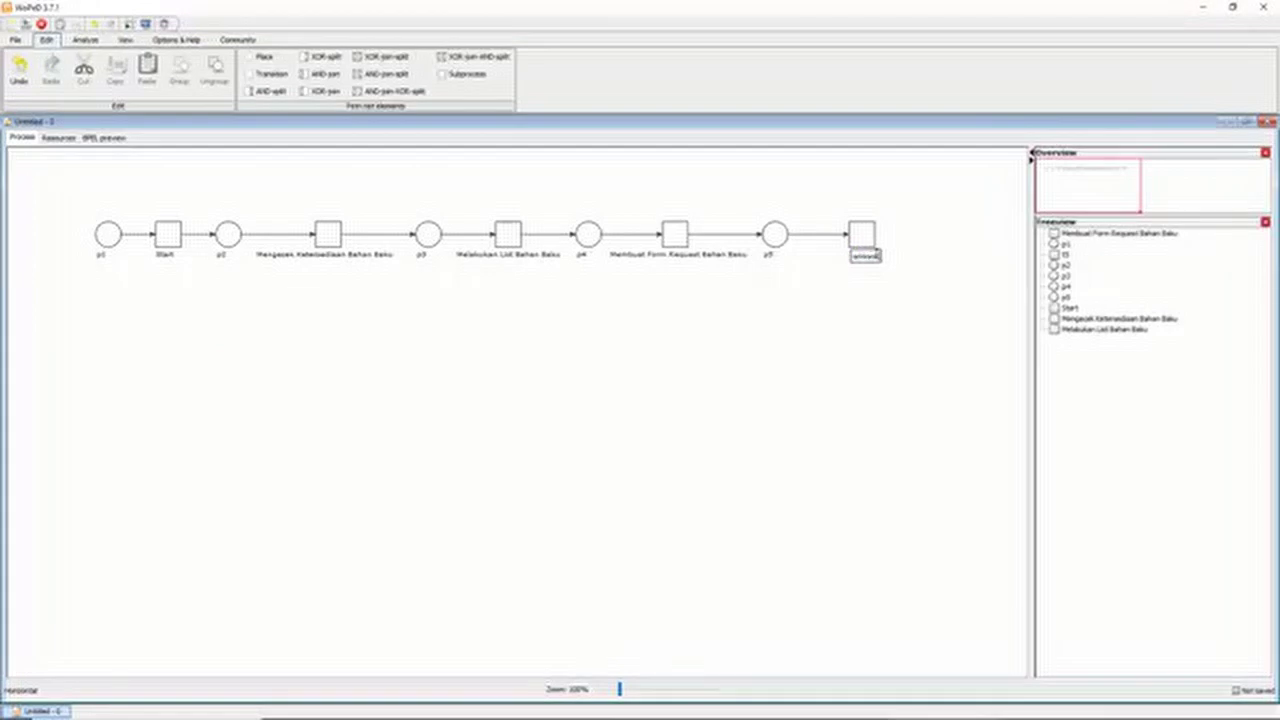
text(rahkan Form)
key(Return)
Centre the Menyerahkan Form label, move its transition closer to the preceding place, and continue the chain with a connected place and transition.
click(889, 251)
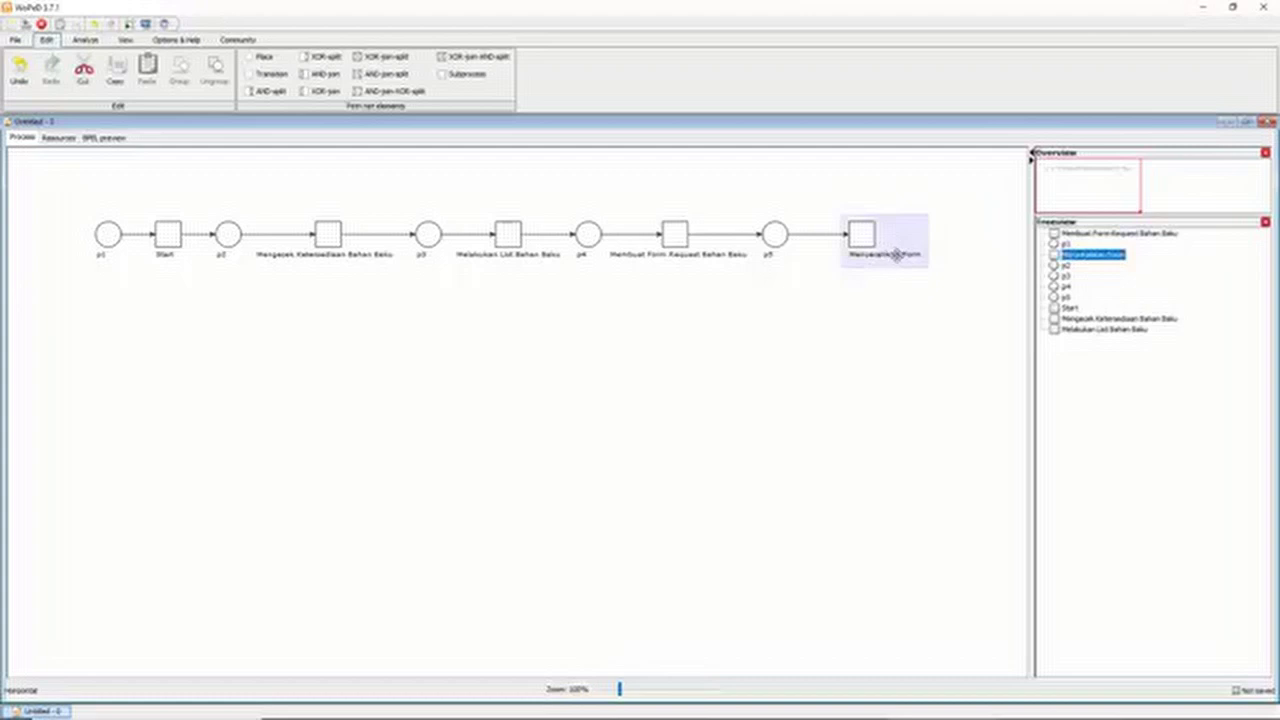
click(897, 255)
double_click(899, 253)
key(Return)
click(864, 226)
drag(864, 222, 970, 243)
click(926, 280)
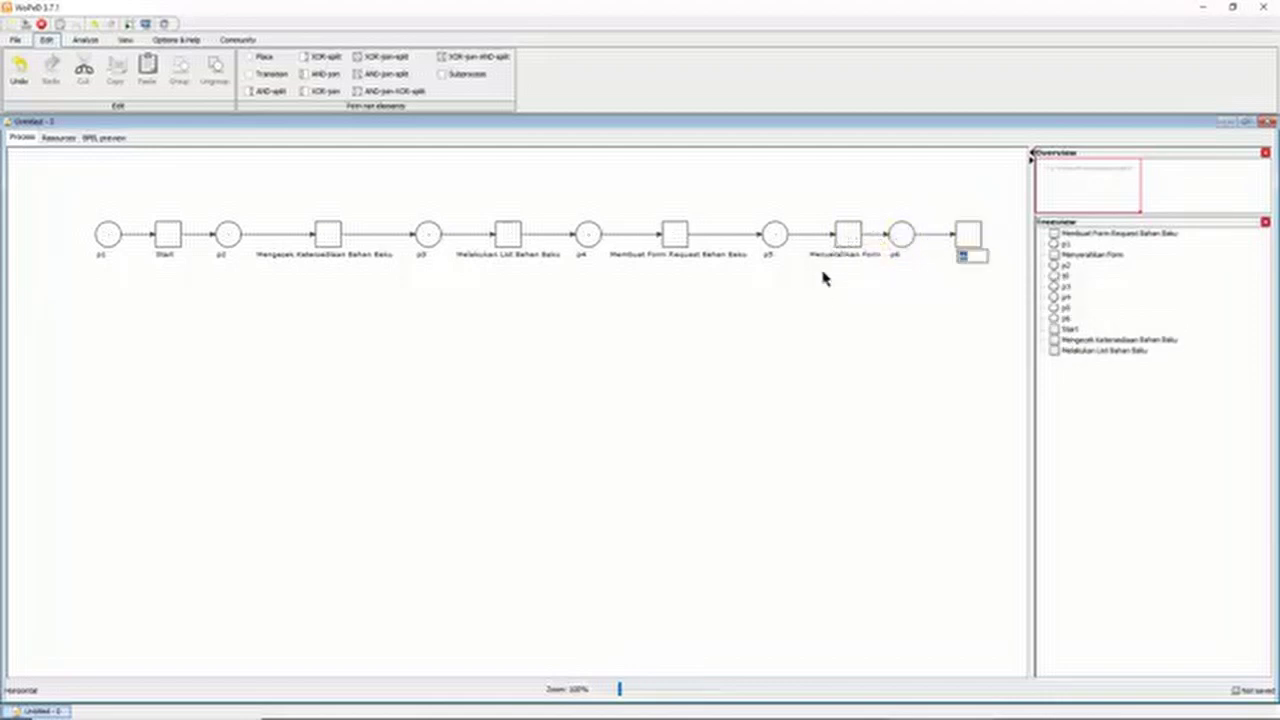
Check the first Supply Assistant activity in the BPMN diagram and name the last transition Meninjau Form Request.
key(alt+Tab)
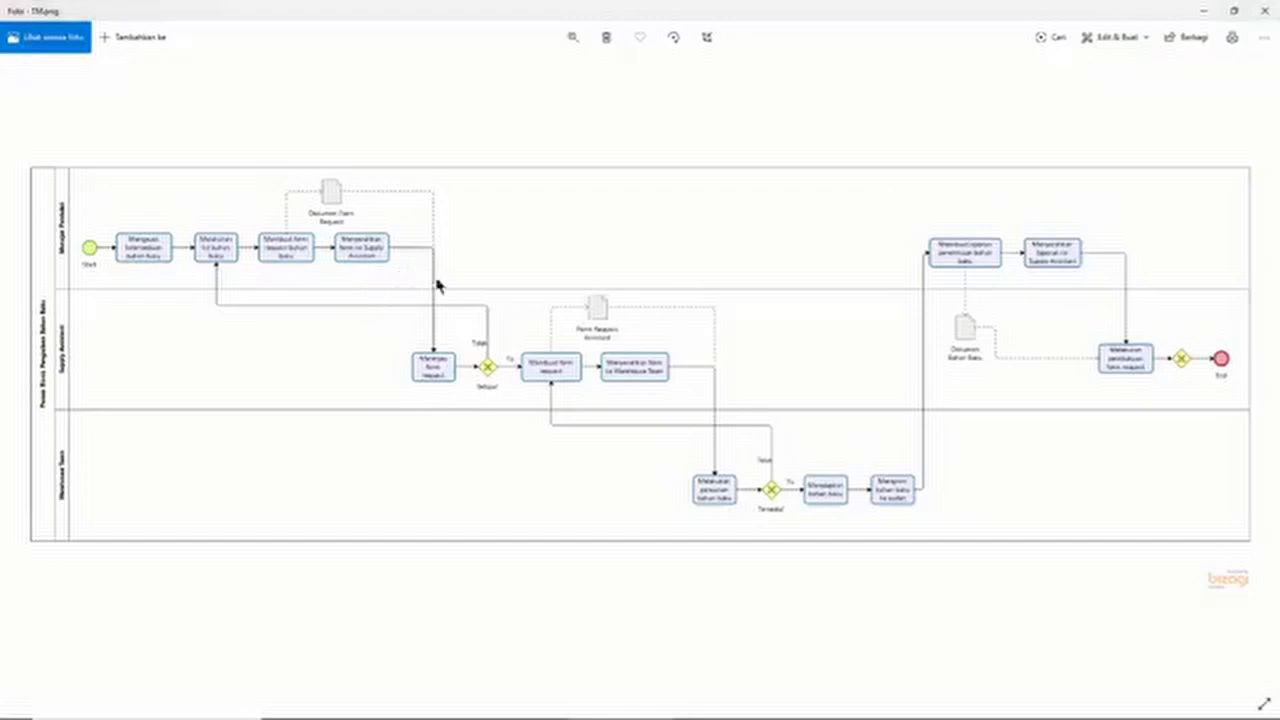
key(alt+Tab)
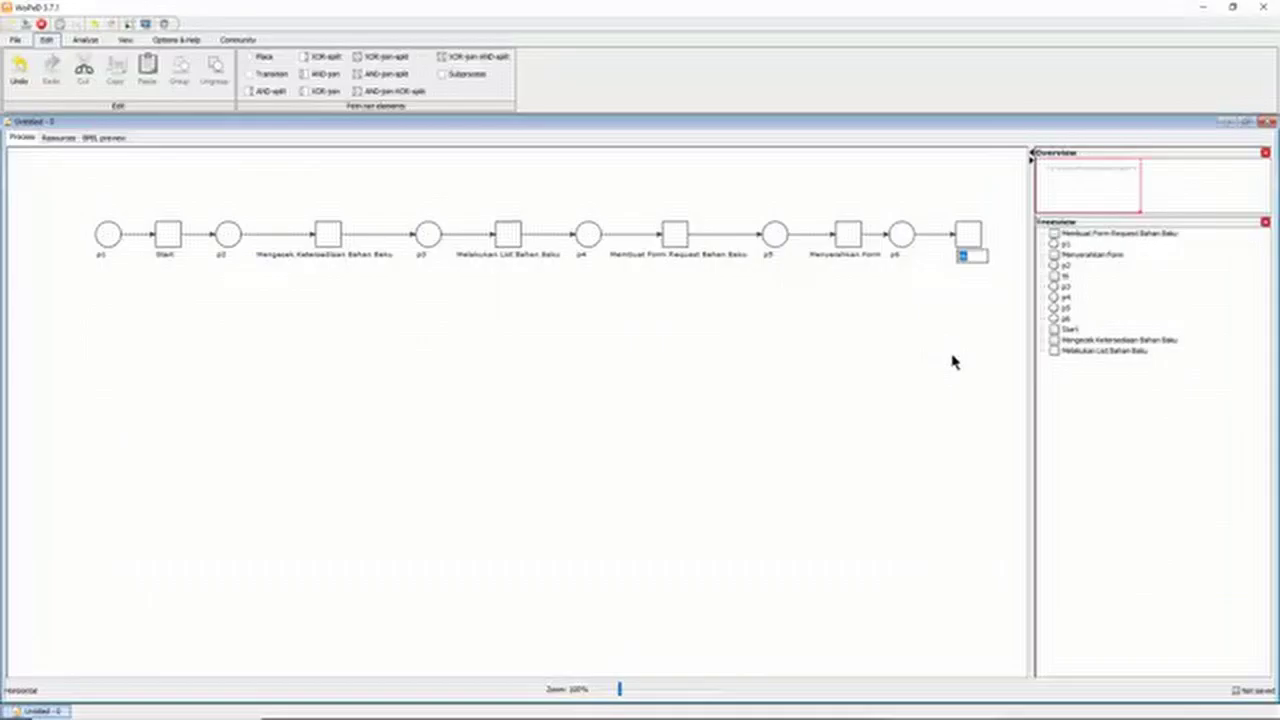
text(Memeri)
key(Return)
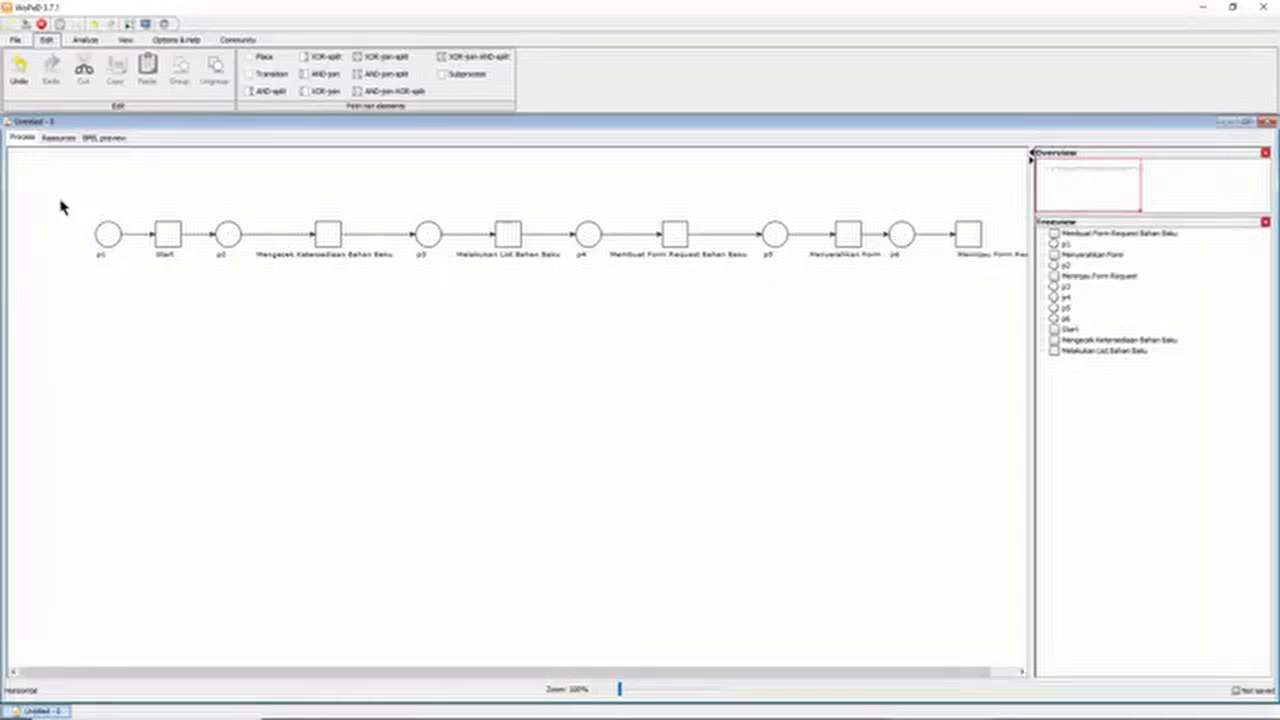
Select the whole net and shift it towards the canvas's left edge to make room for the last transition's label.
click(108, 232)
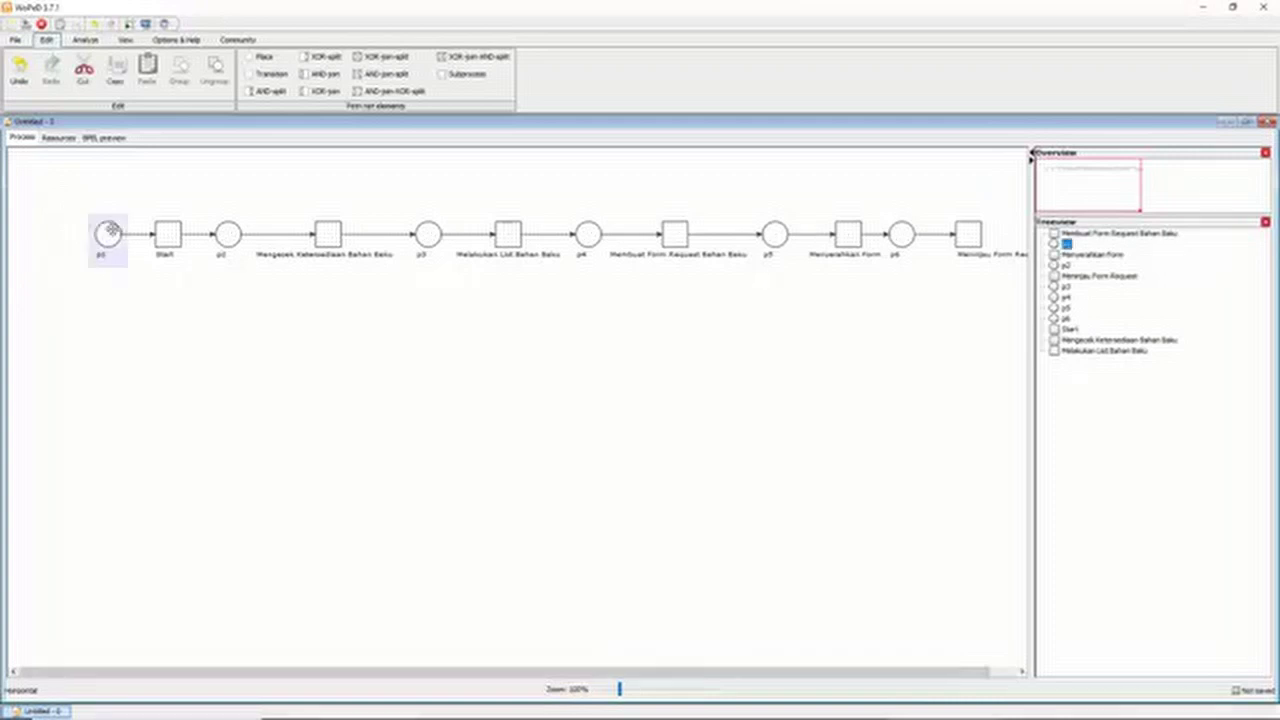
key(ctrl+a)
click(209, 229)
key(ctrl+a)
drag(163, 228, 100, 226)
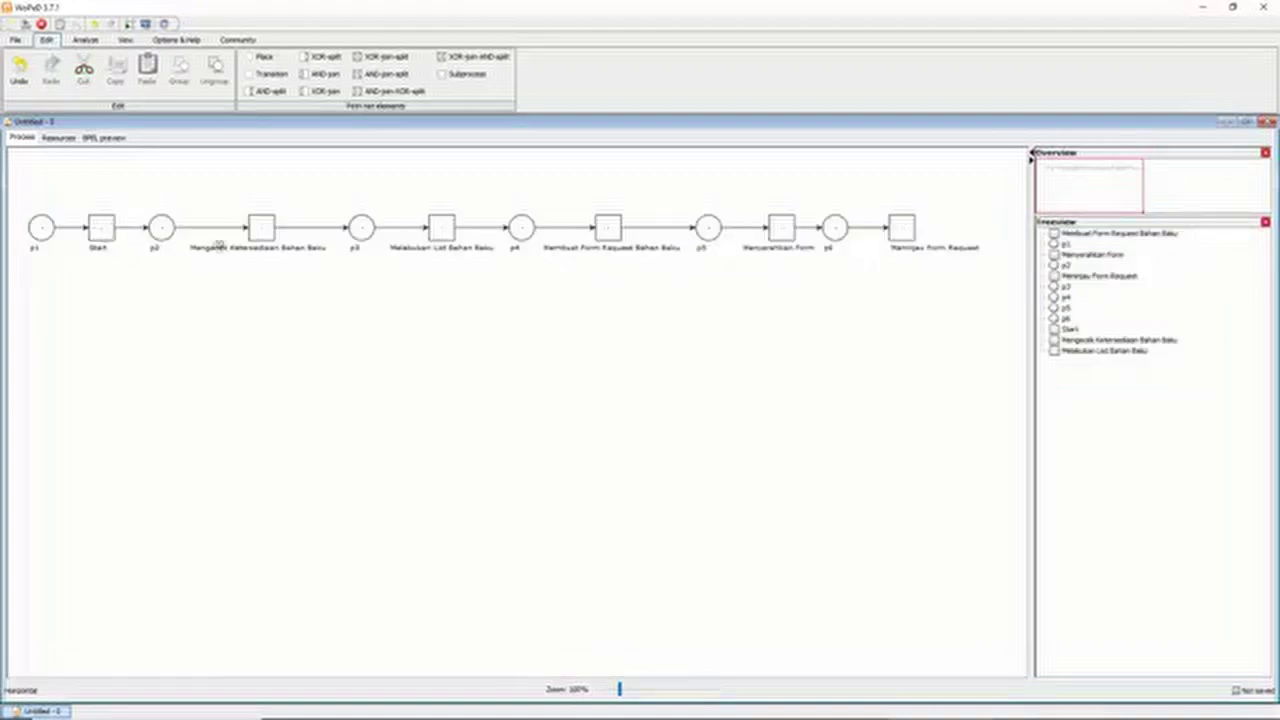
Centre the Meninjau Form Request label and add a connected place and transition in a column below its transition.
click(903, 230)
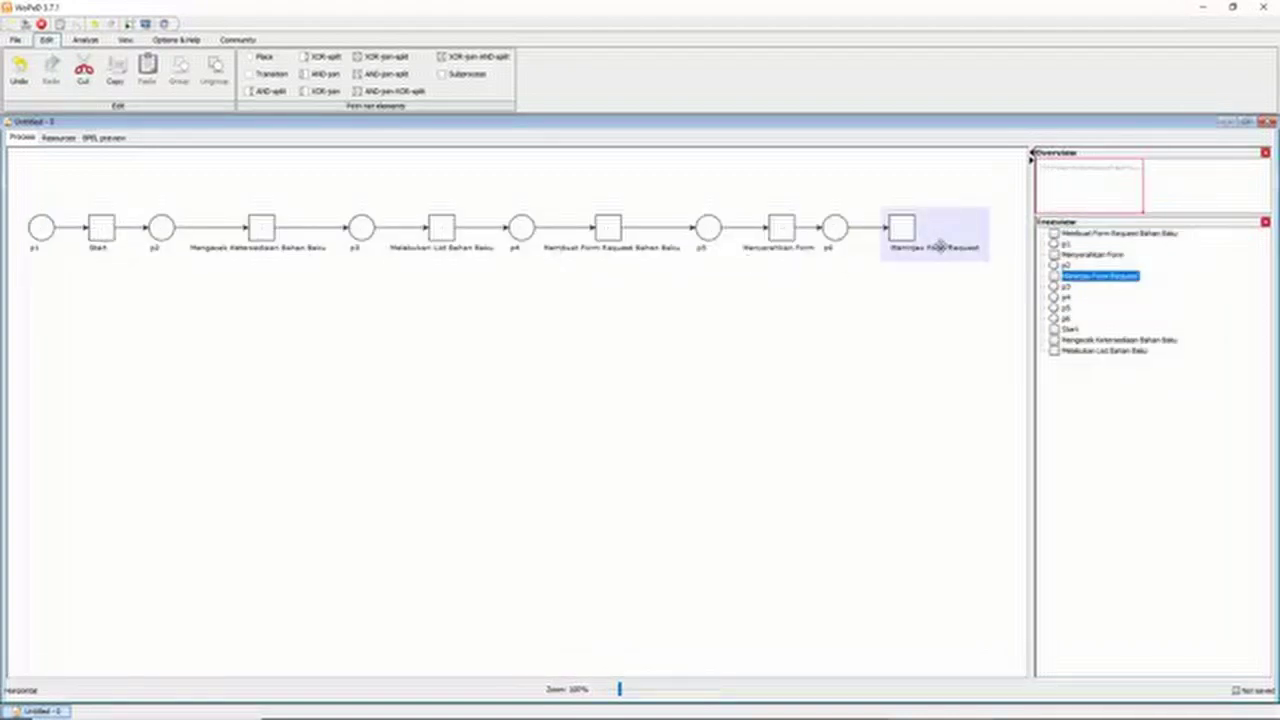
double_click(940, 247)
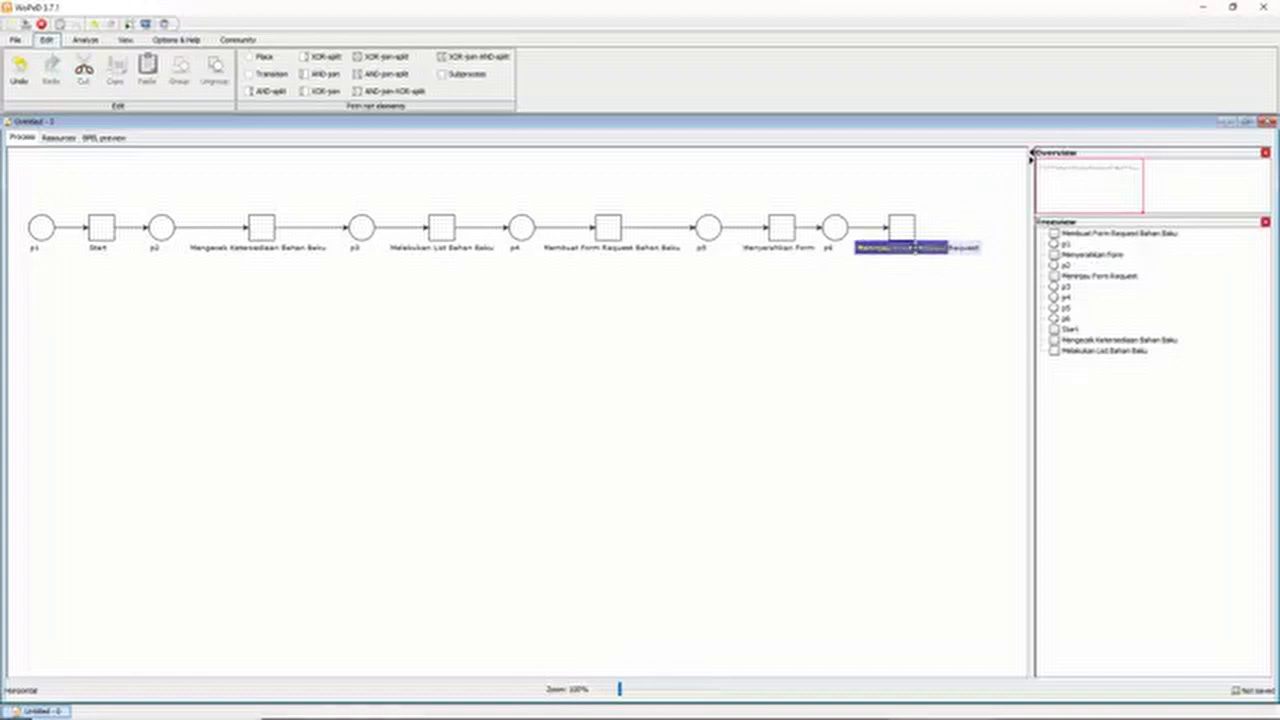
key(Return)
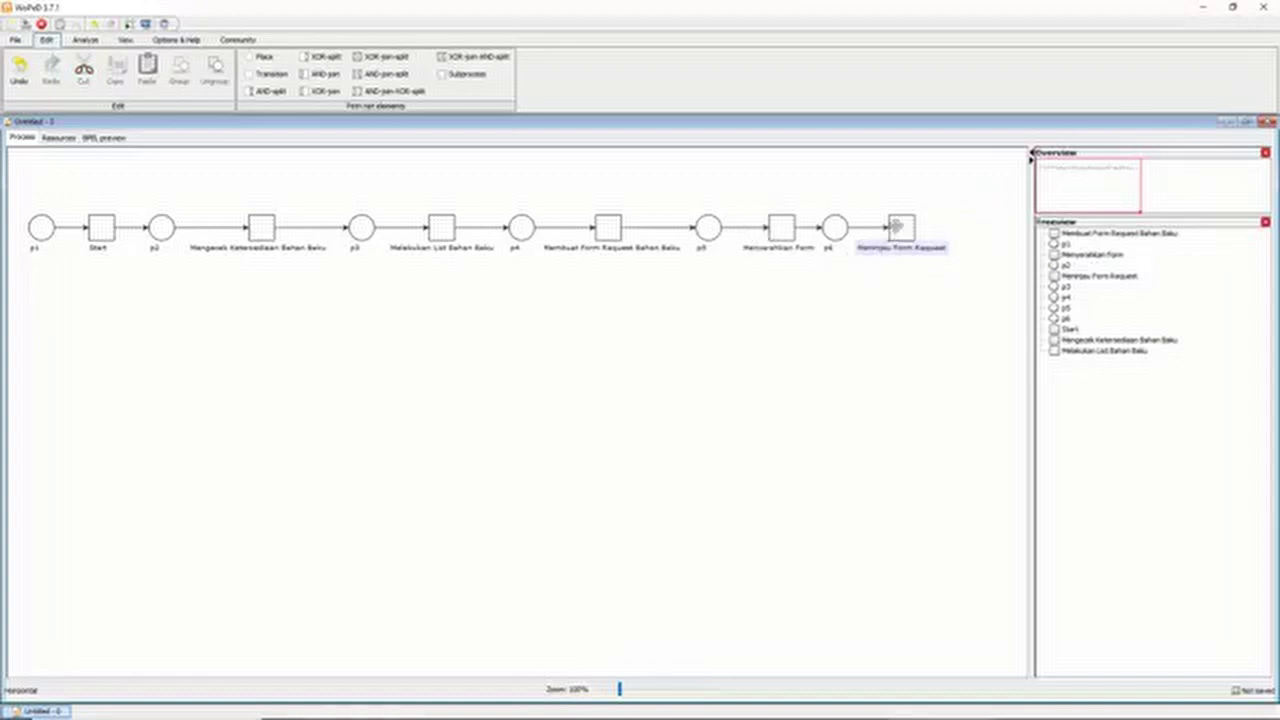
drag(902, 228, 903, 354)
Check the first BPMN gateway, then name the lowest transition Setuju? and set its branching to XOR-split.
key(alt+Tab)
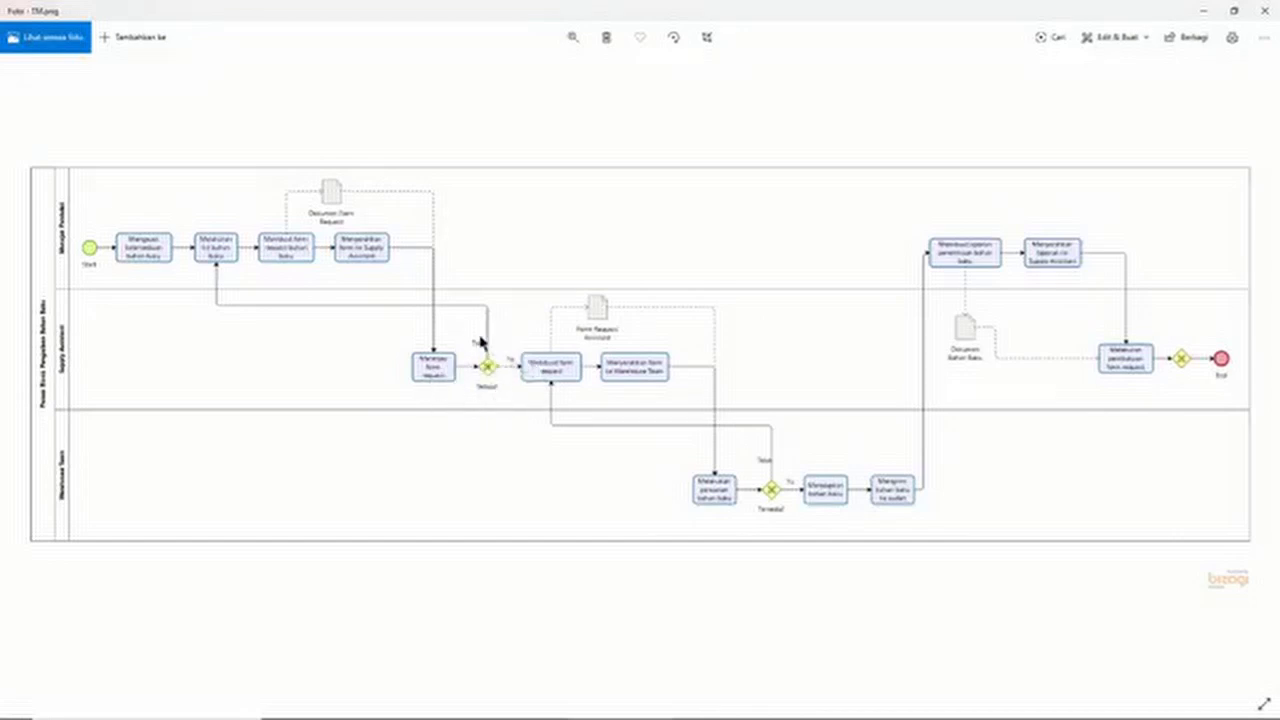
key(alt+Tab)
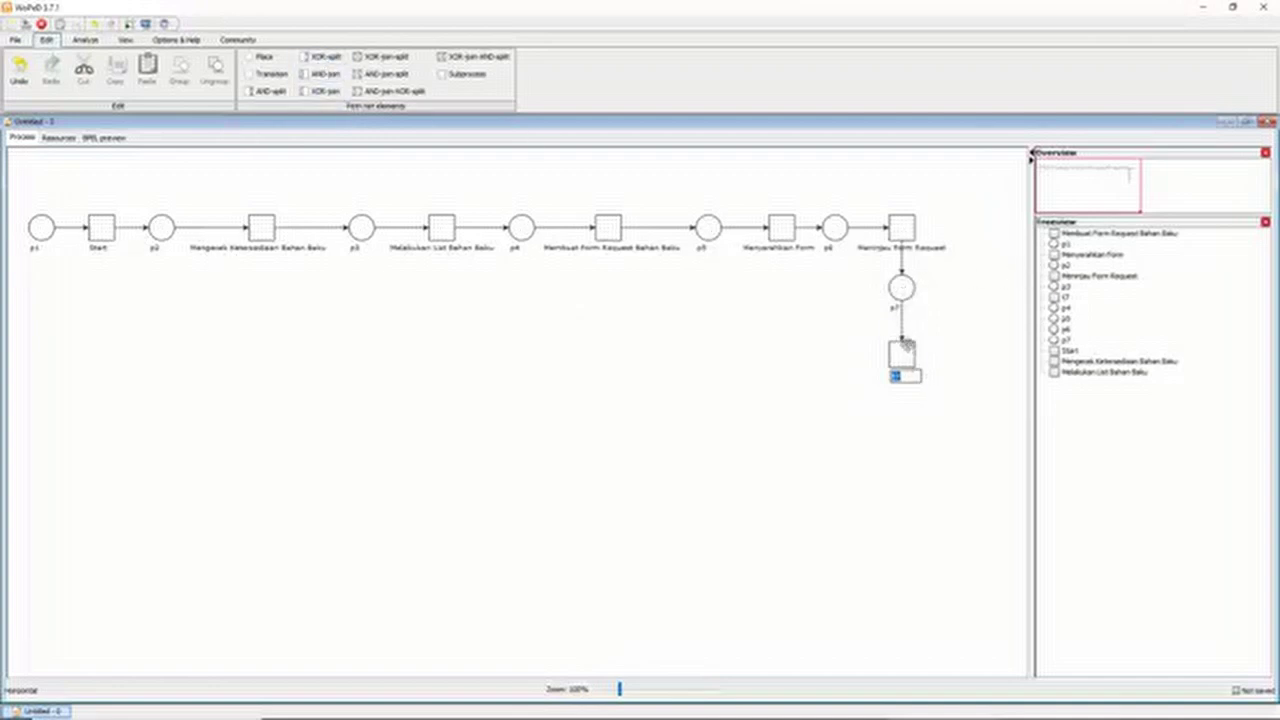
double_click(903, 350)
double_click(516, 206)
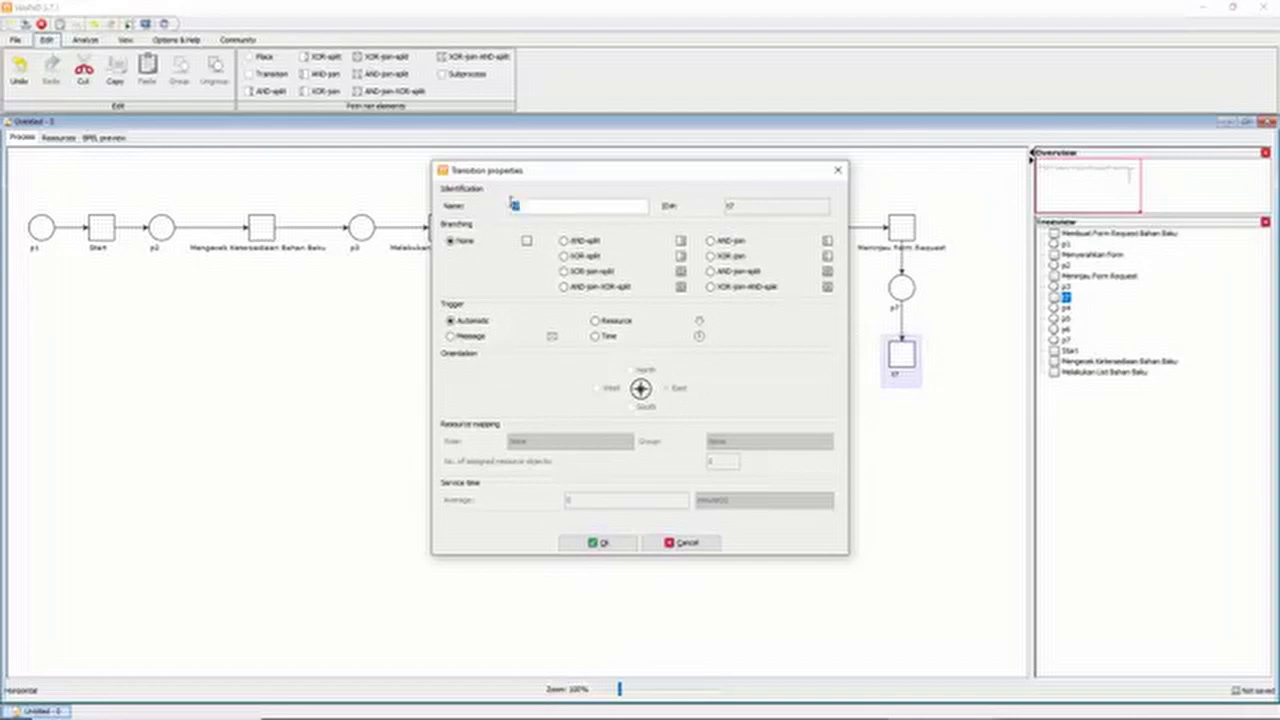
key(alt+Tab)
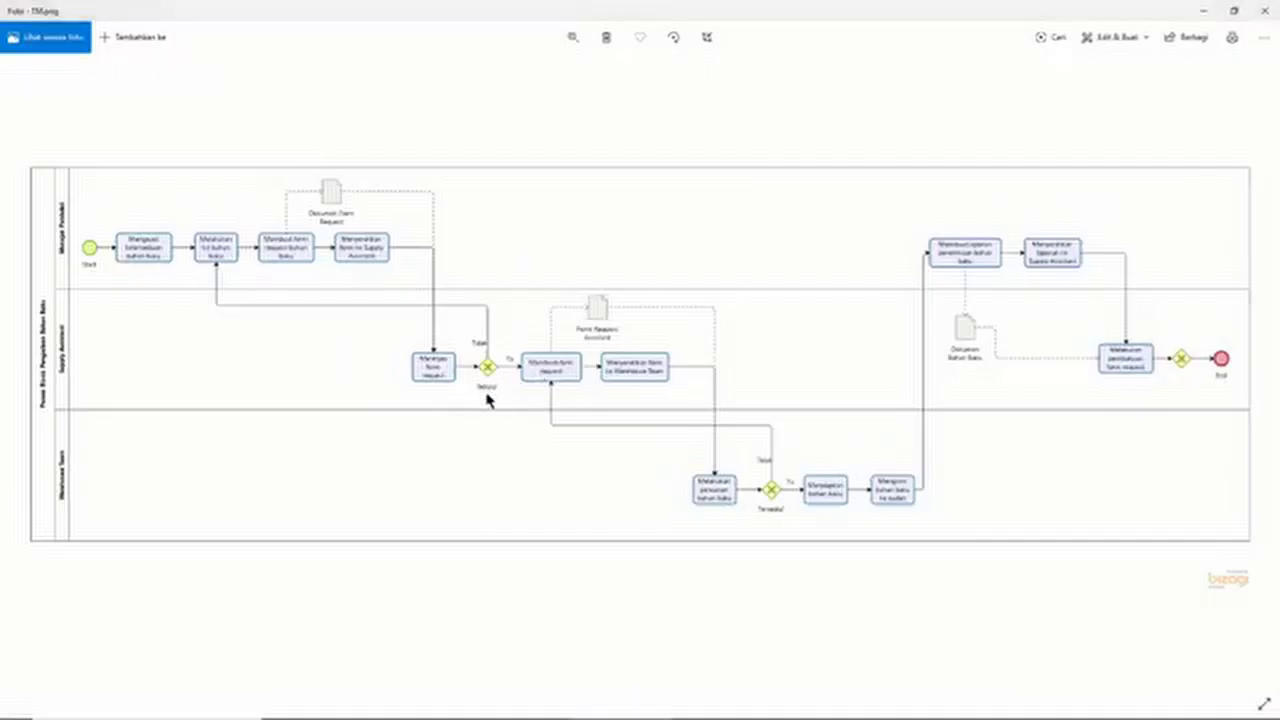
key(alt+Tab)
text(Setuju)
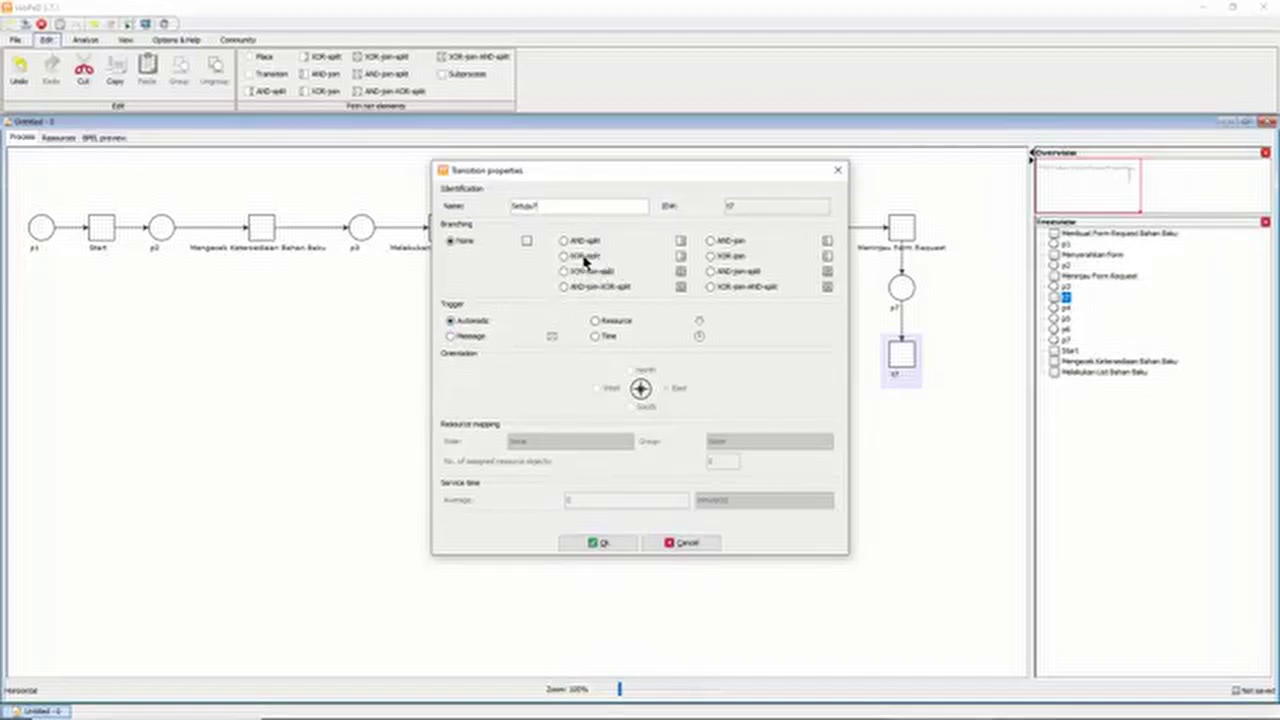
key(alt+Tab)
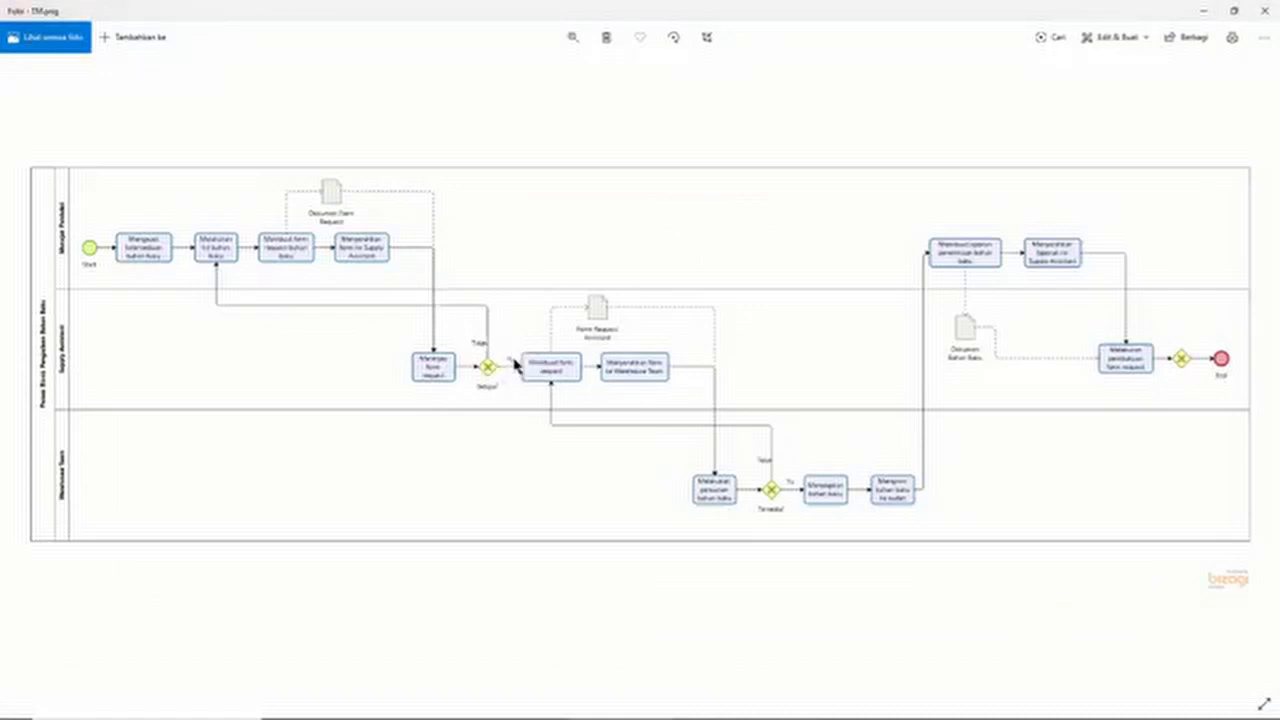
key(alt+Tab)
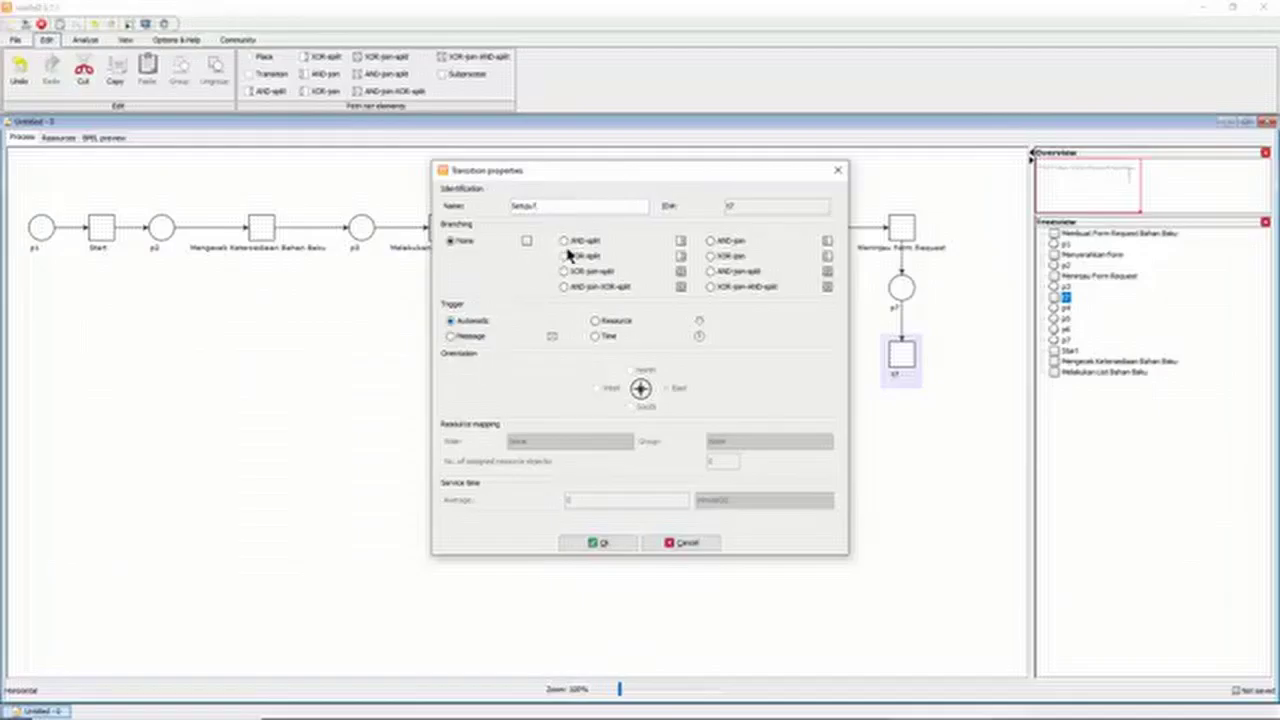
click(575, 258)
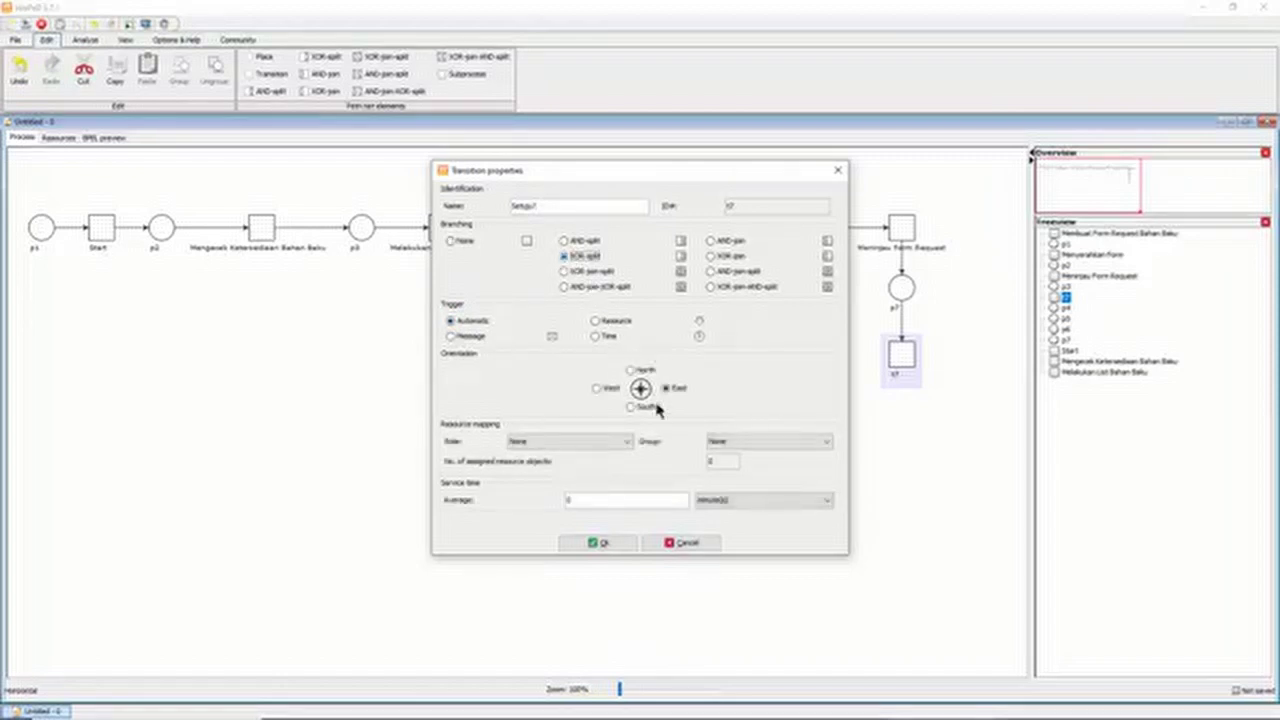
click(600, 543)
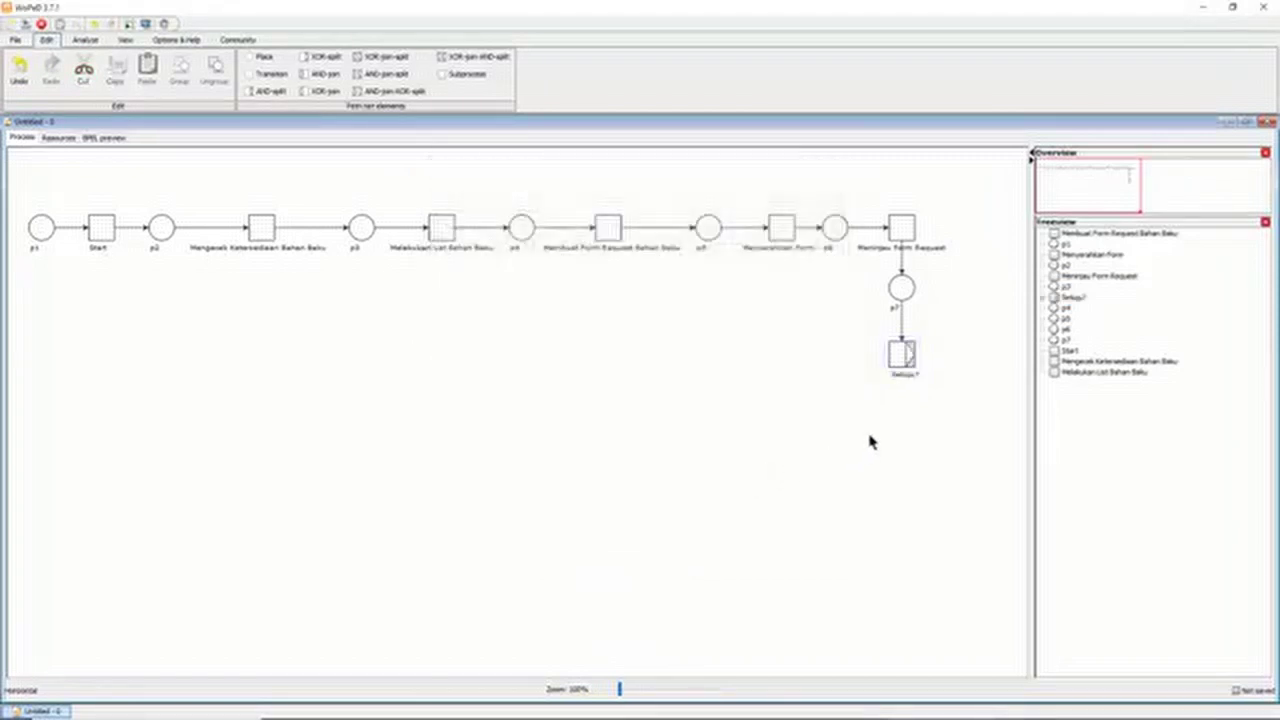
Add a place named Ya below Setuju?, followed by a connected transition named Membuat Form Request with its label centred.
drag(904, 352, 902, 449)
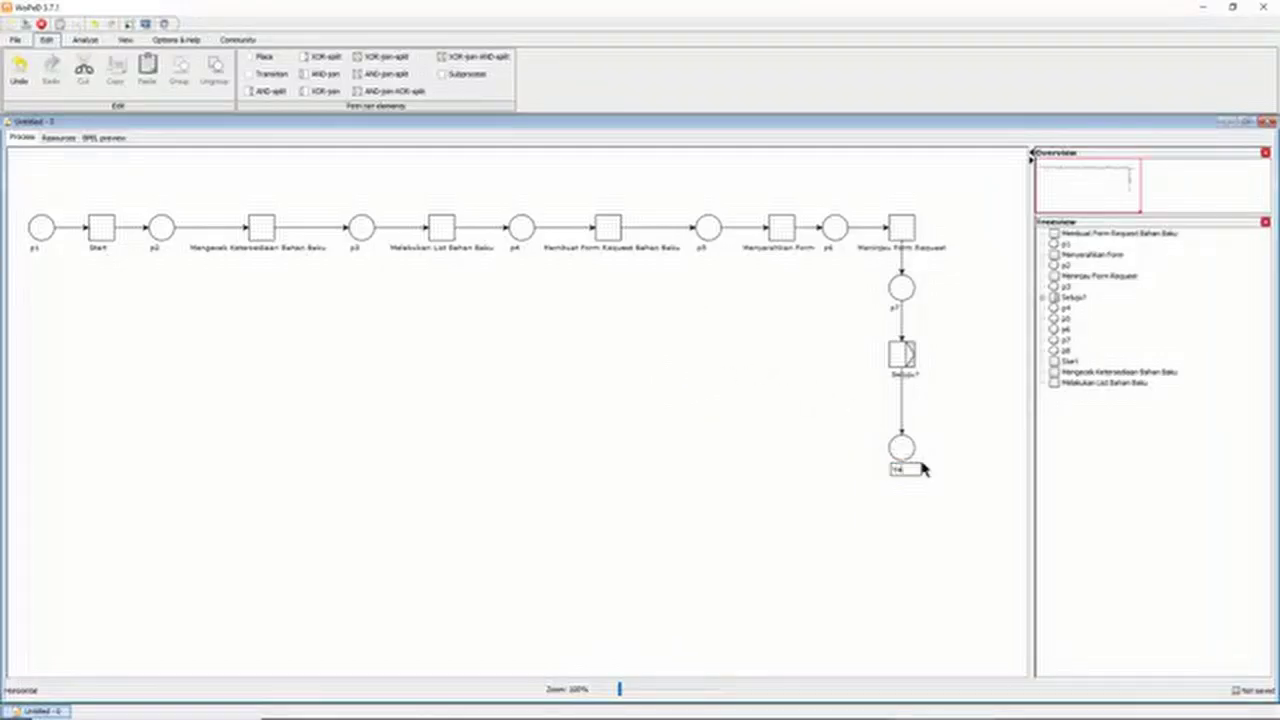
click(922, 487)
drag(902, 449, 901, 527)
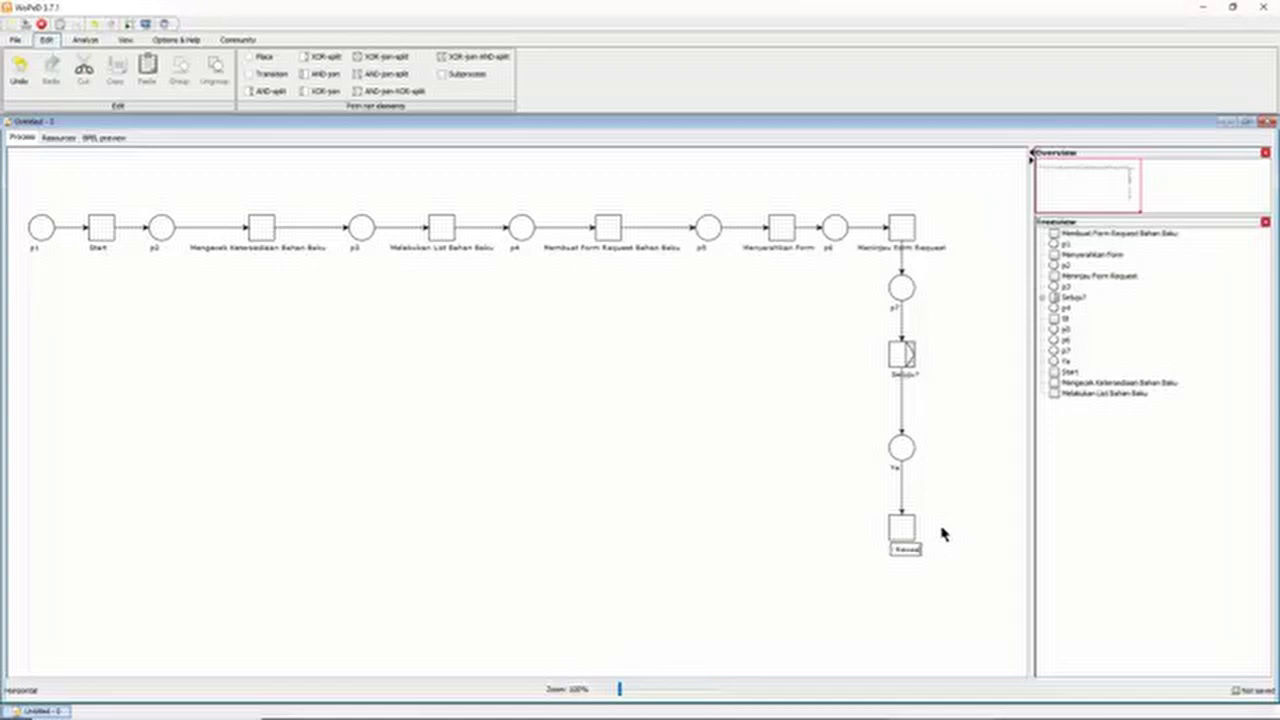
click(940, 526)
click(940, 548)
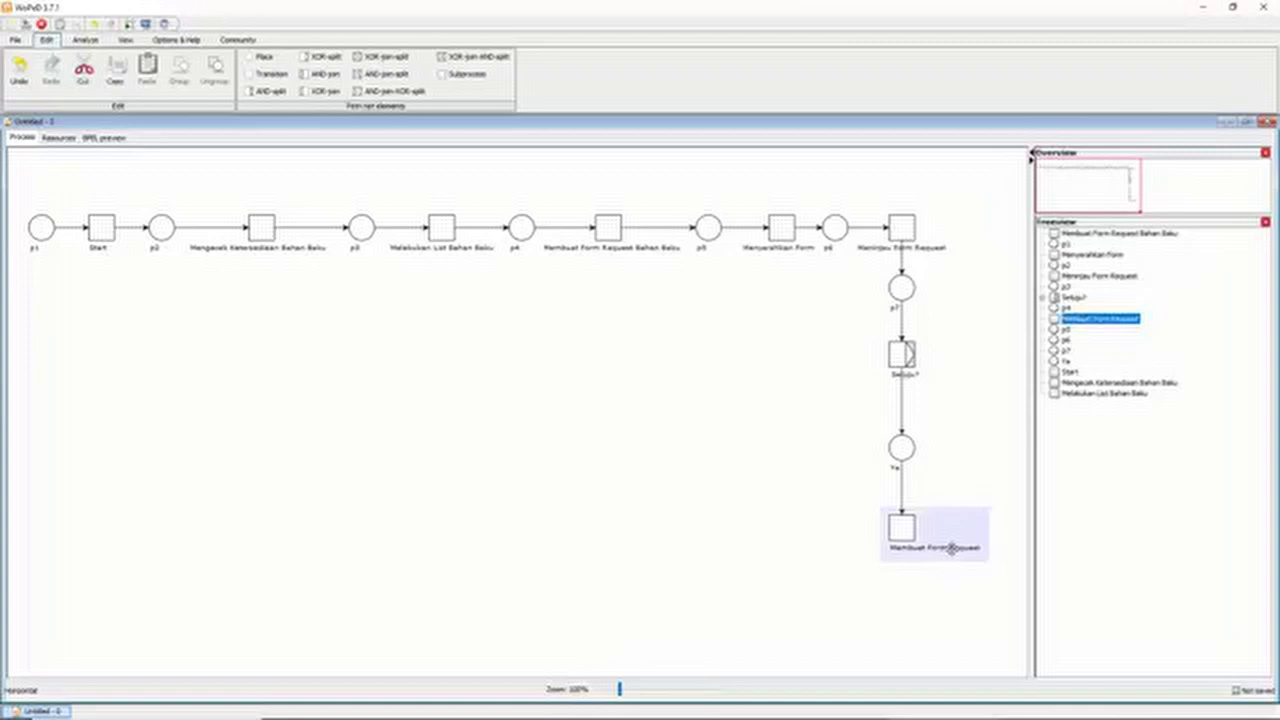
double_click(958, 548)
click(957, 490)
Add a place named Tidak branching from Setuju? and connect it back to the Melakukan List Bahan Baku transition.
drag(905, 357, 978, 354)
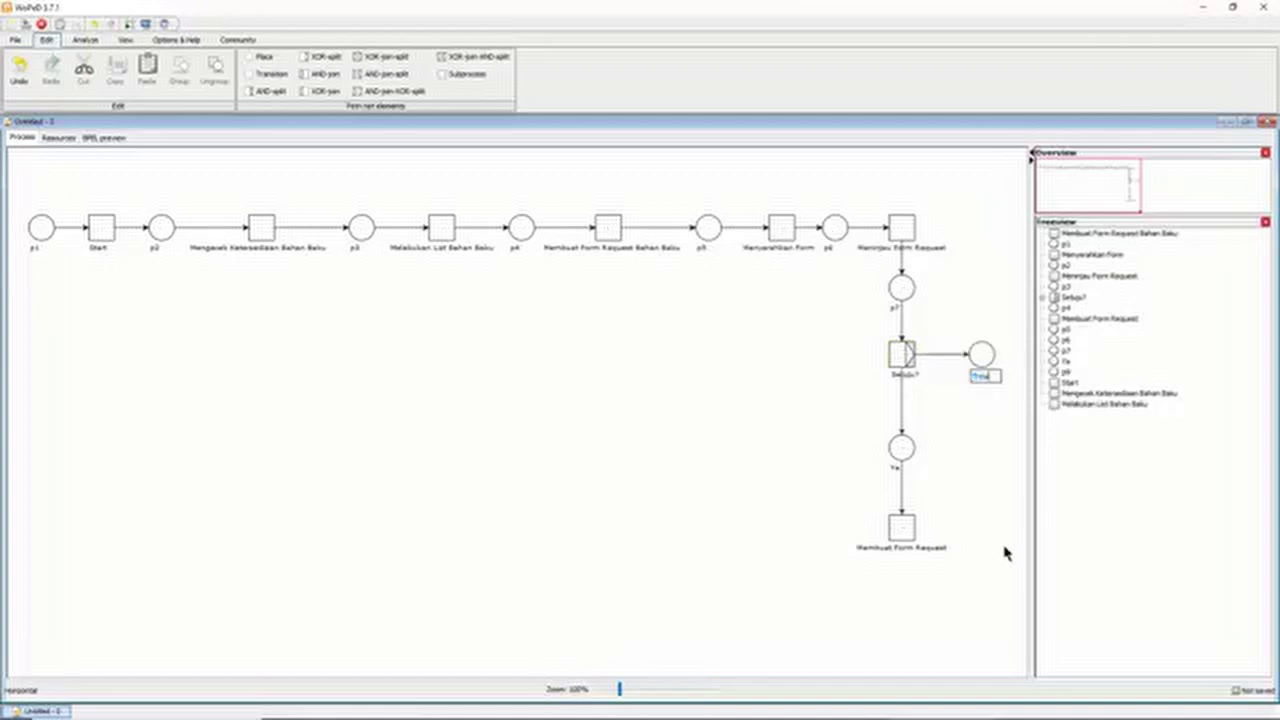
click(995, 461)
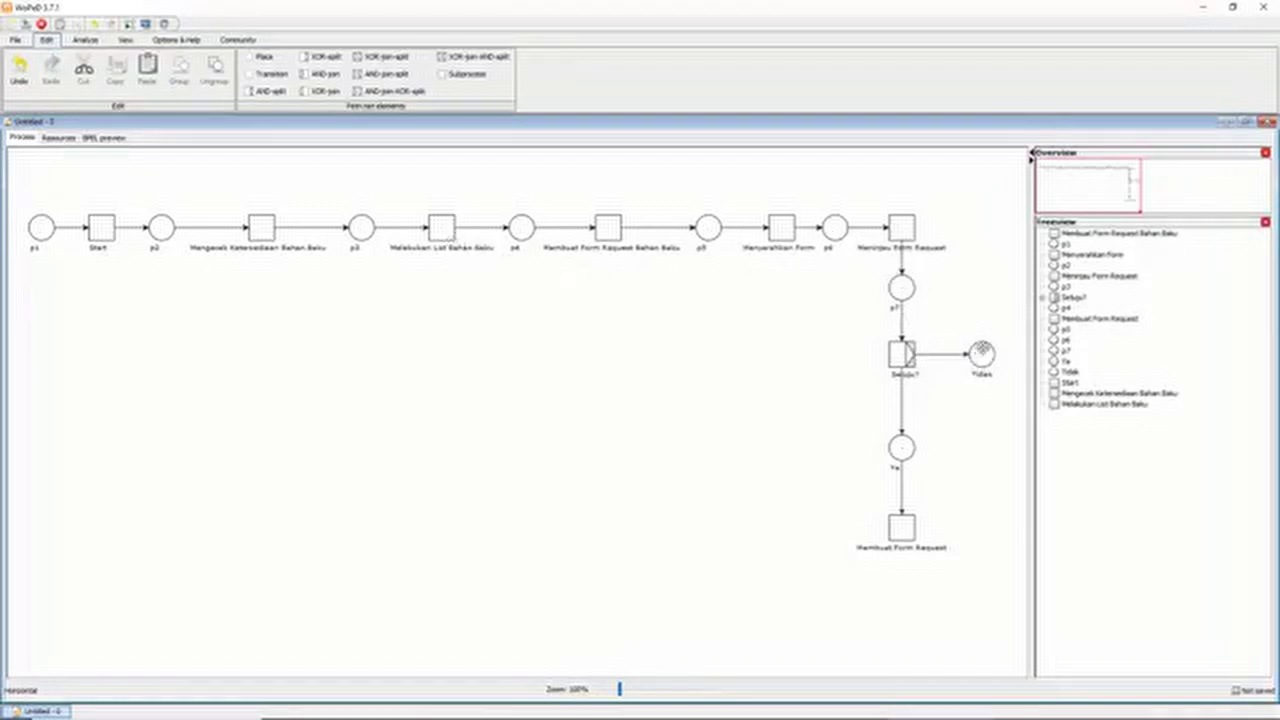
drag(981, 353, 442, 231)
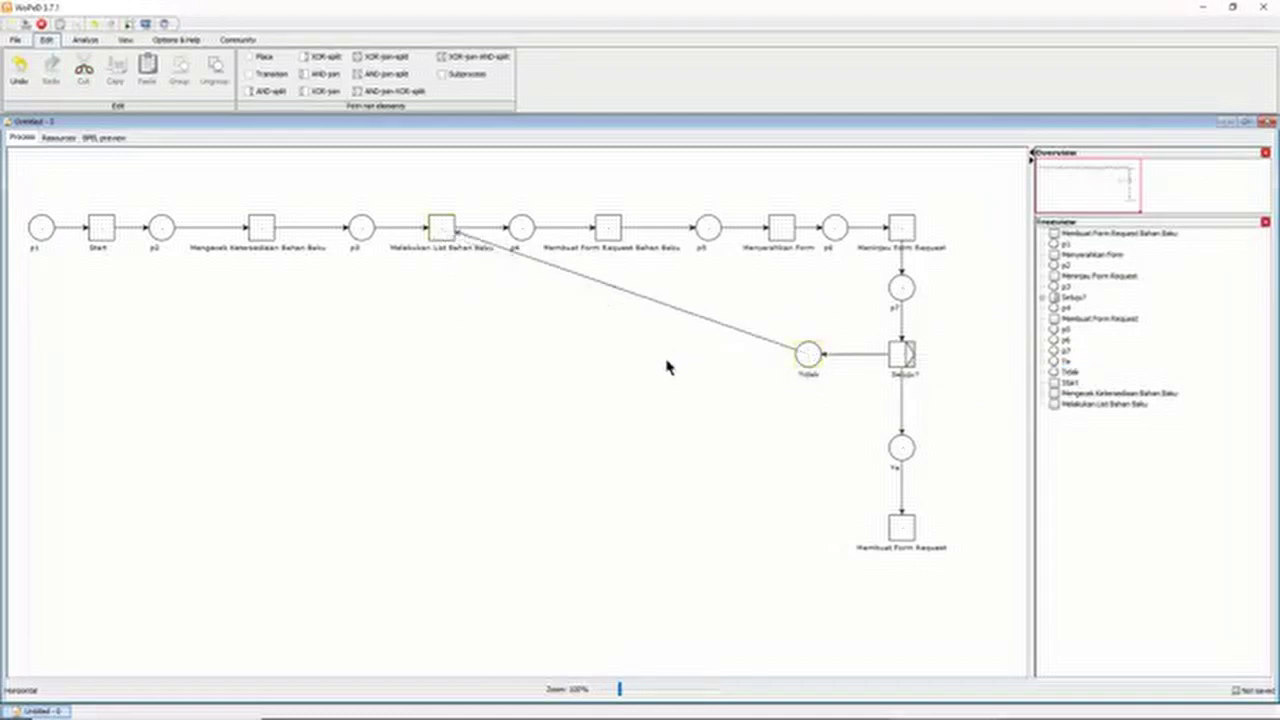
Add a bend point to the arc from Tidak and place it below Melakukan List Bahan Baku to form a right-angled route.
right_click(614, 286)
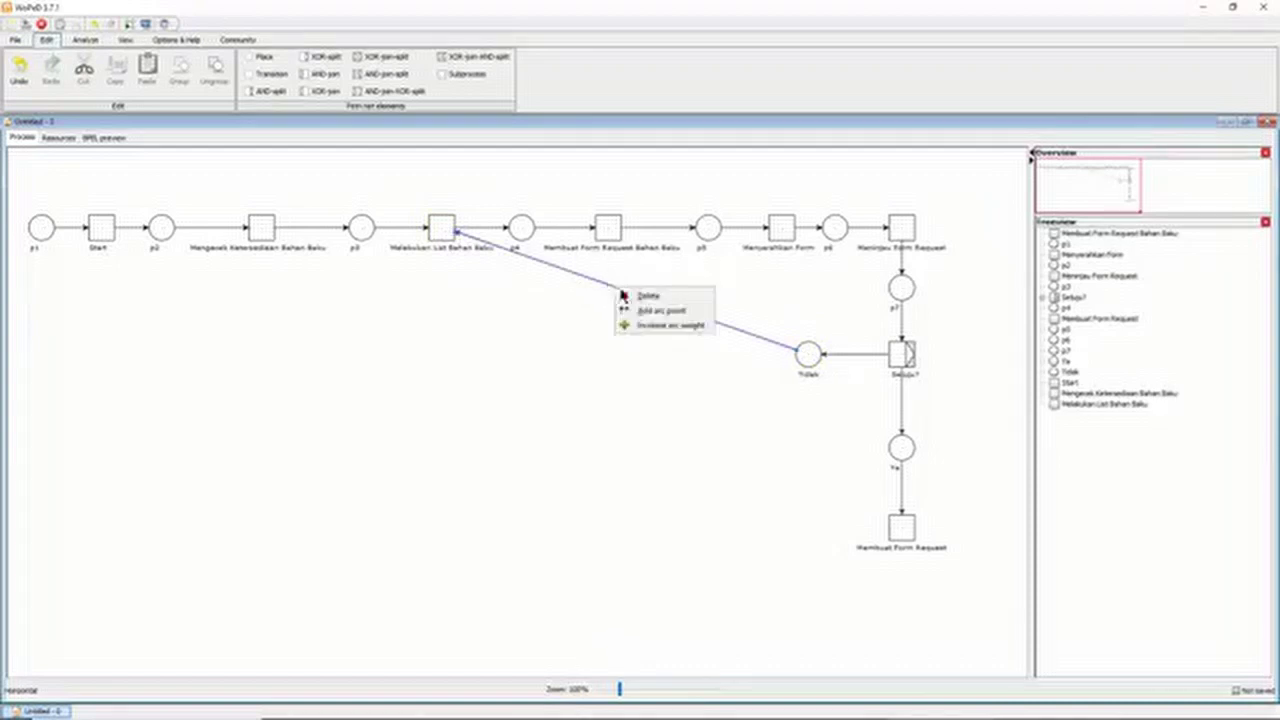
click(694, 320)
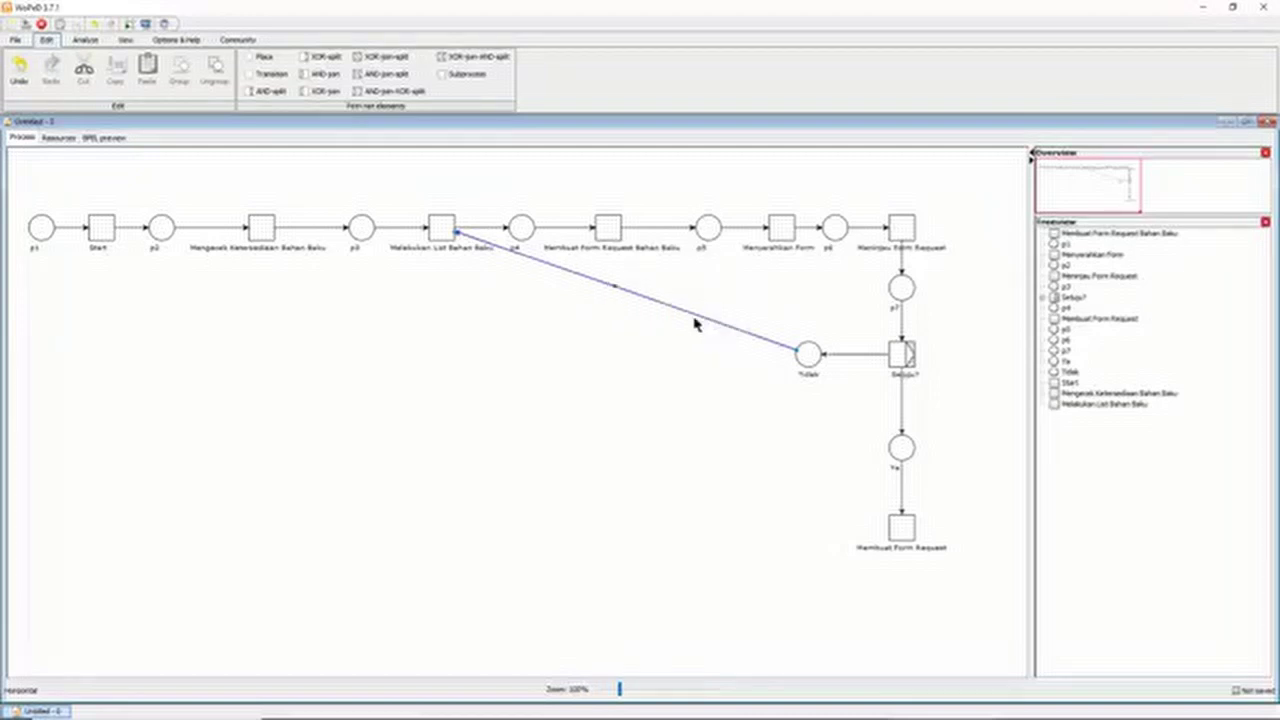
mouse_move(614, 286)
mouse_down()
mouse_move(431, 344)
mouse_move(441, 347)
mouse_up()
click(604, 391)
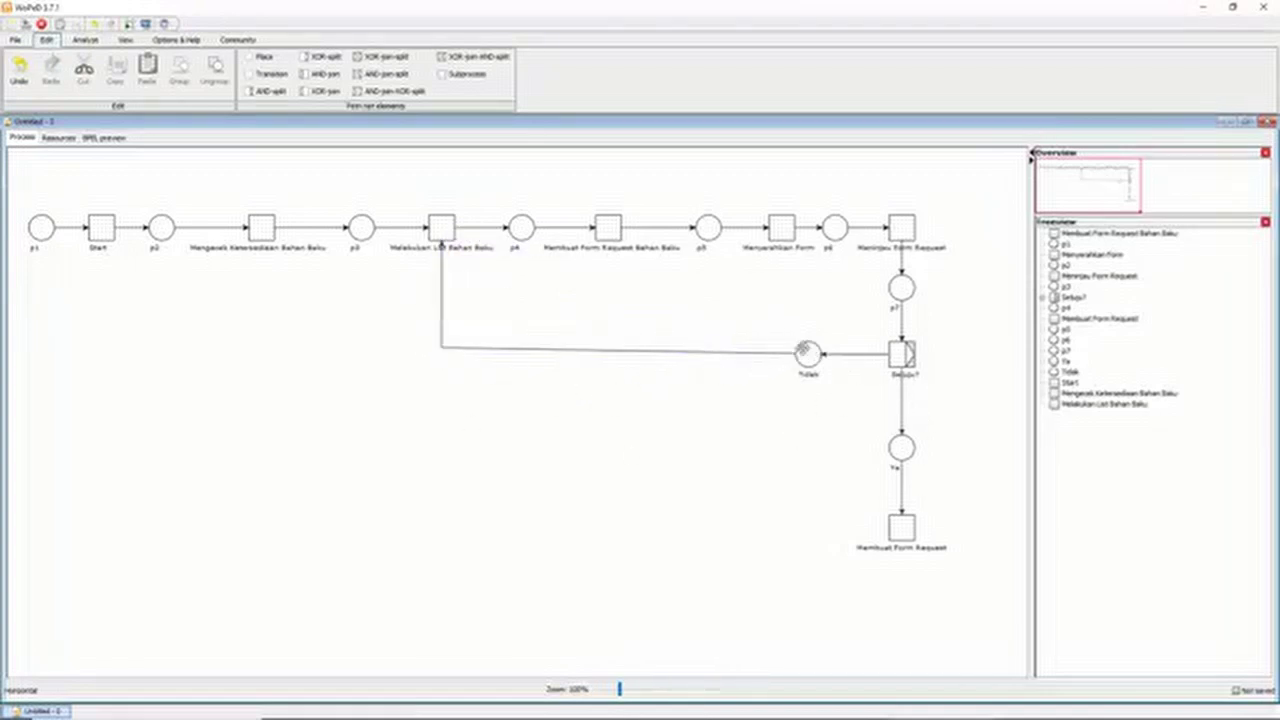
Shift the Tidak place towards the middle of its return path, away from Setuju?
click(803, 352)
key(Left)
key(Left)
key(Left)
key(Left)
key(Left)
key(Left)
key(Left)
key(Left)
key(Left)
key(Left)
key(Left)
key(Left)
key(Left)
key(Left)
key(Left)
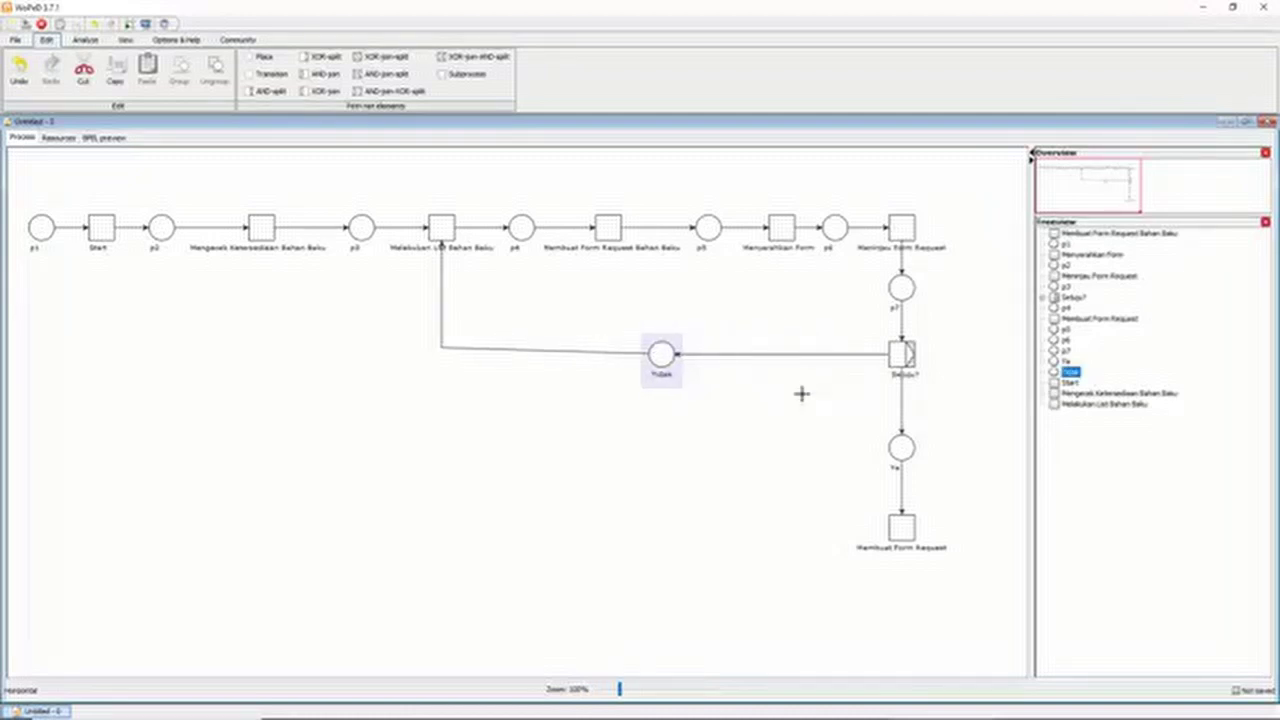
click(803, 394)
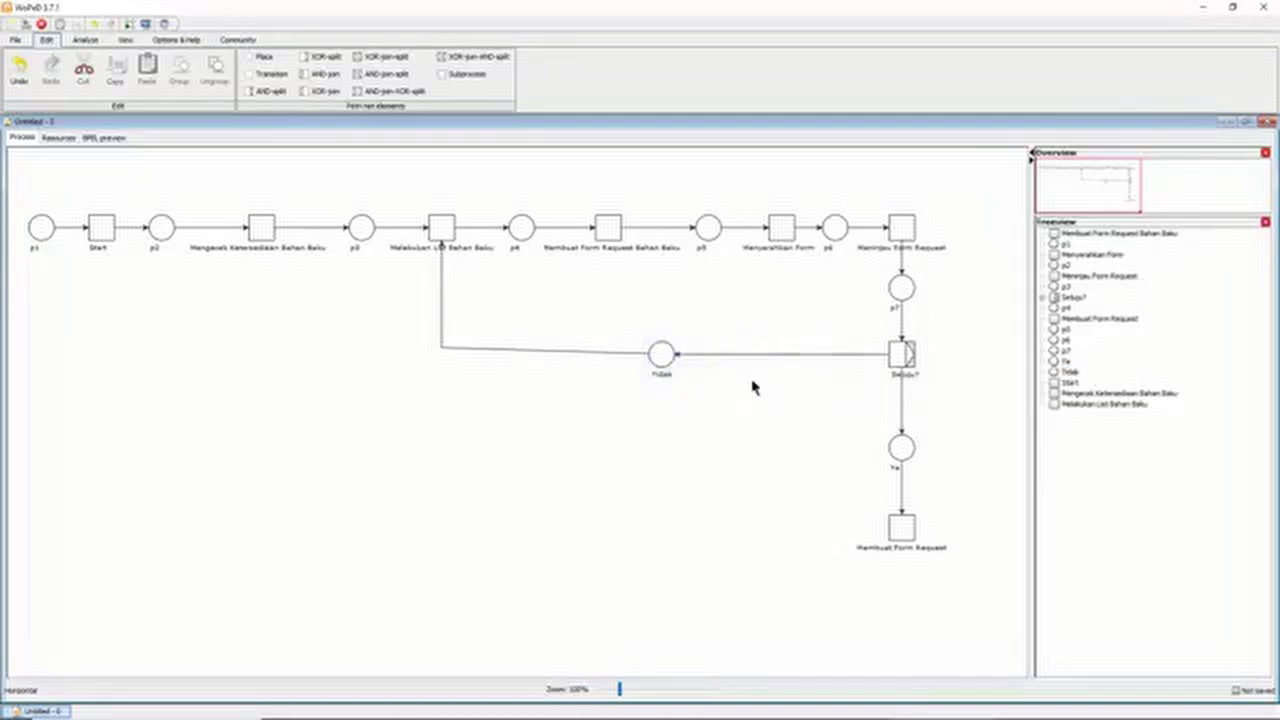
Set the probability of the arc from Setuju? to Tidak to 20% and show it on the diagram.
right_click(831, 358)
click(849, 377)
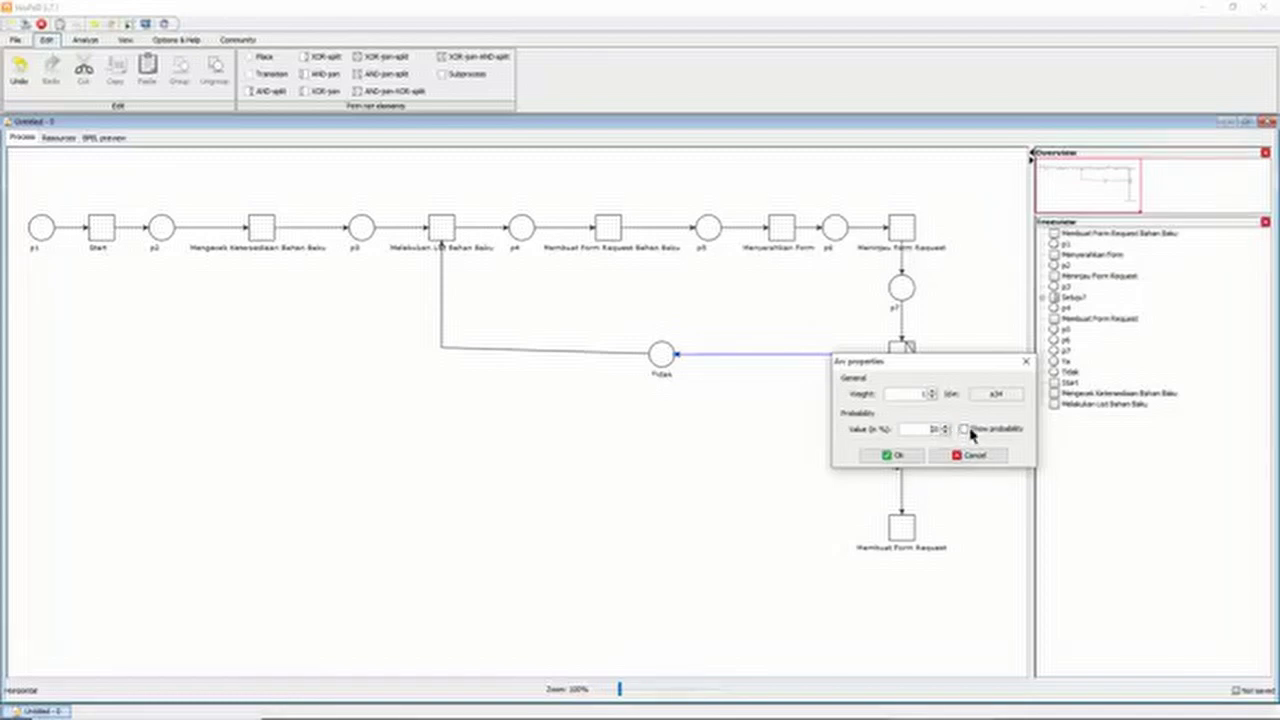
click(966, 430)
click(896, 455)
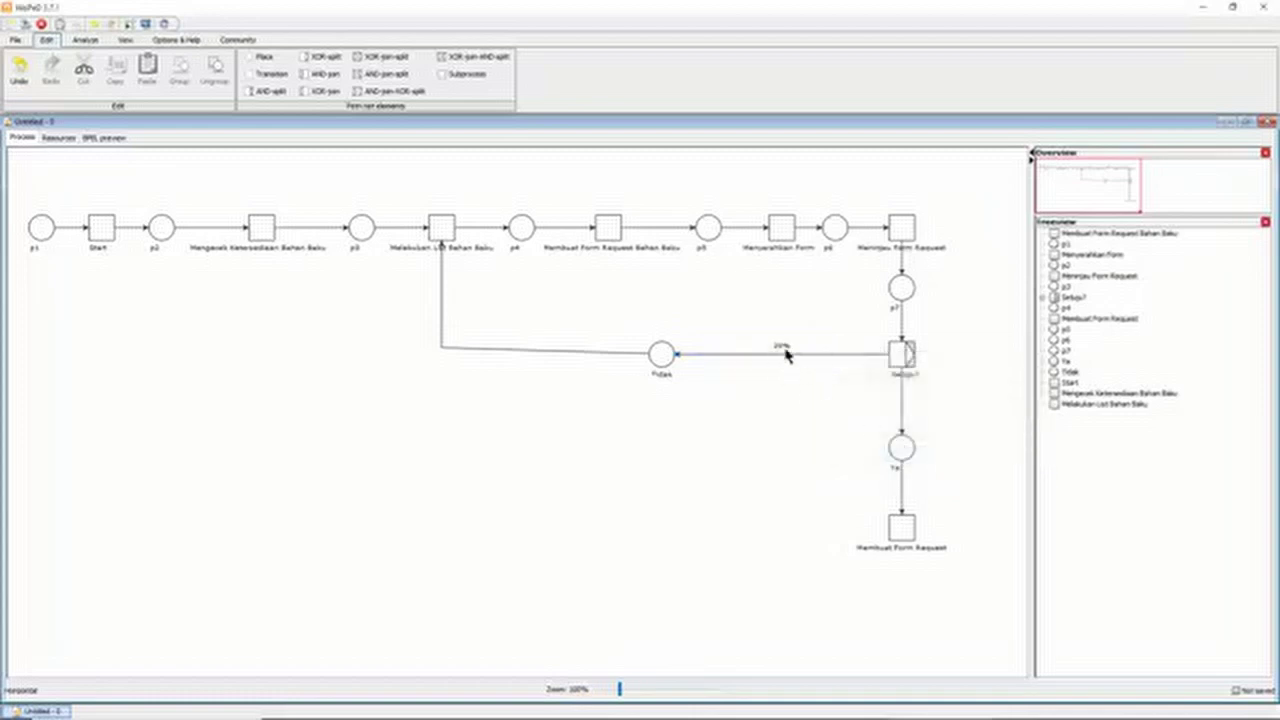
Set the probability of the arc from Setuju? to Ya to 80% and show it on the diagram.
double_click(903, 399)
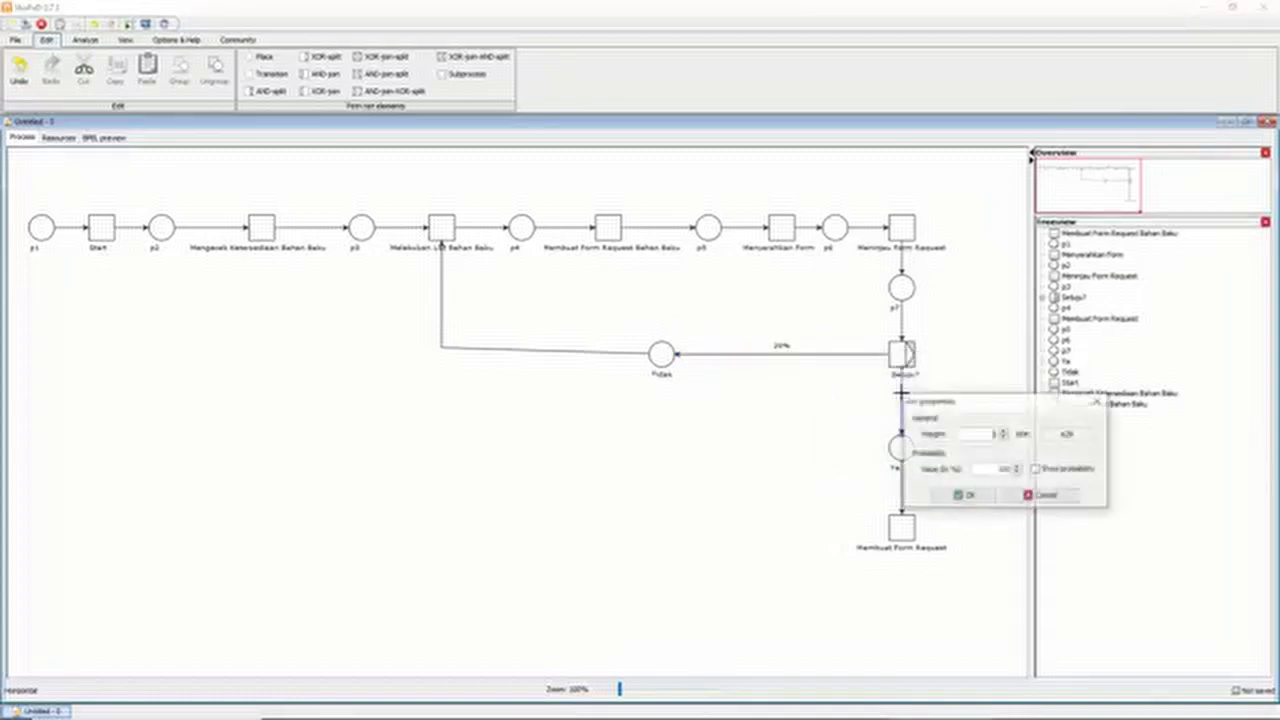
click(1035, 469)
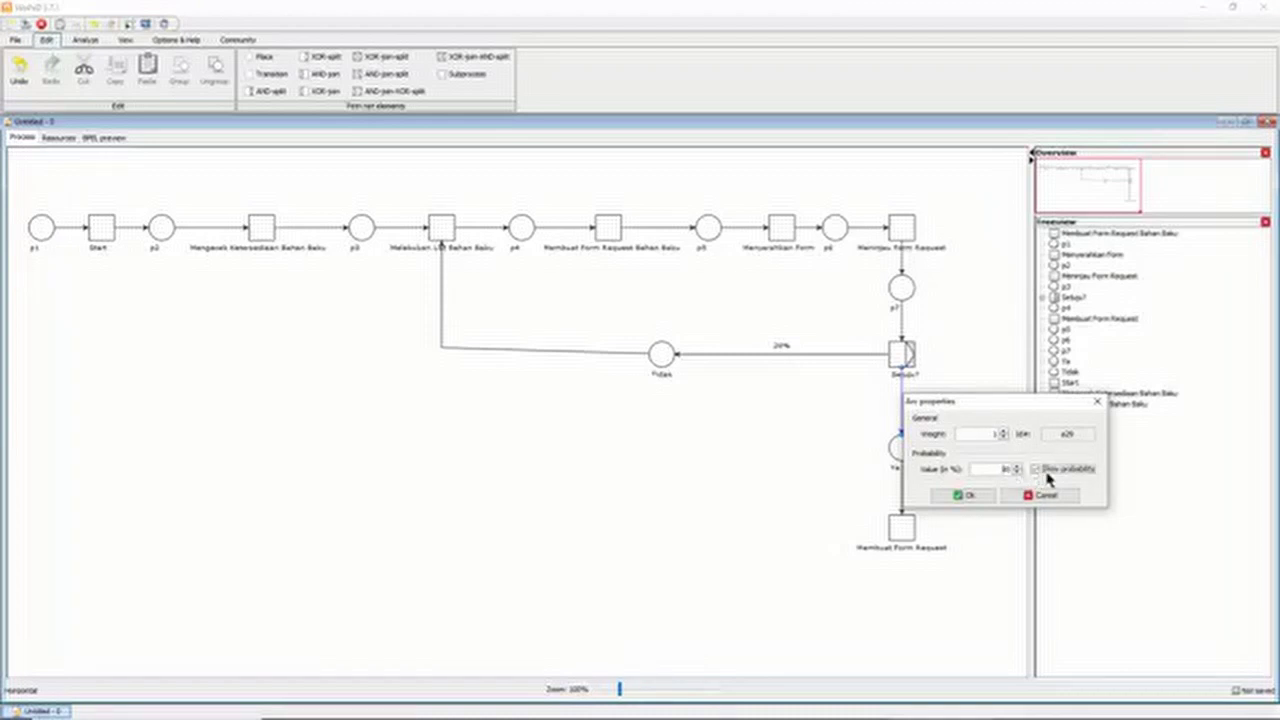
click(962, 495)
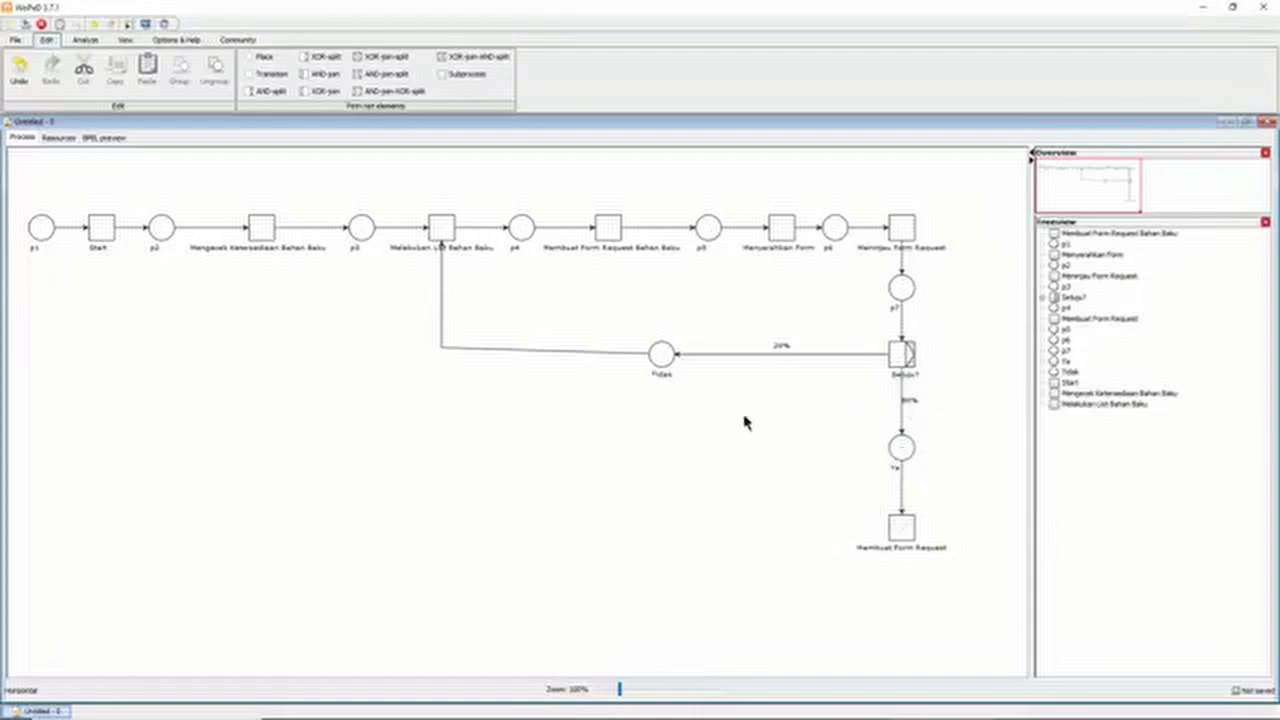
Check the BPMN diagram, then add a place and a transition named Menyerahkan form after Membuat Form Request, with its label centred.
key(alt+Tab)
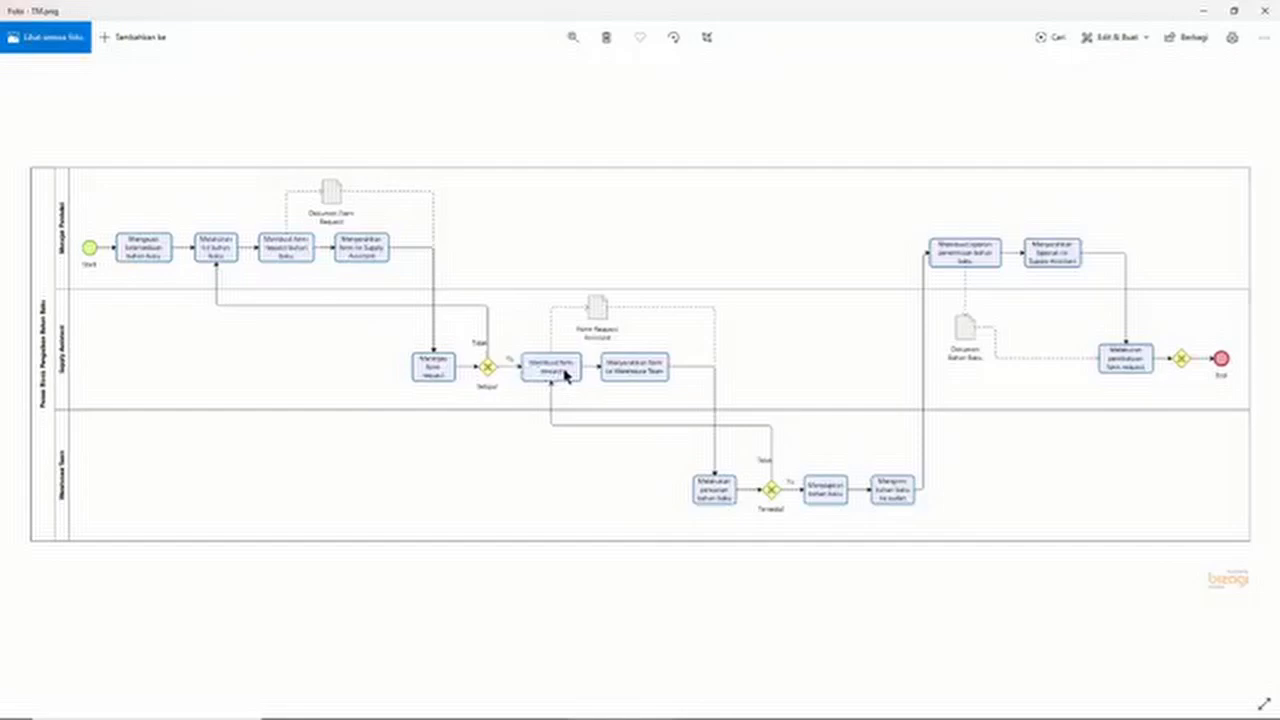
key(alt+Tab)
key(alt+Tab)
key(alt+Tab)
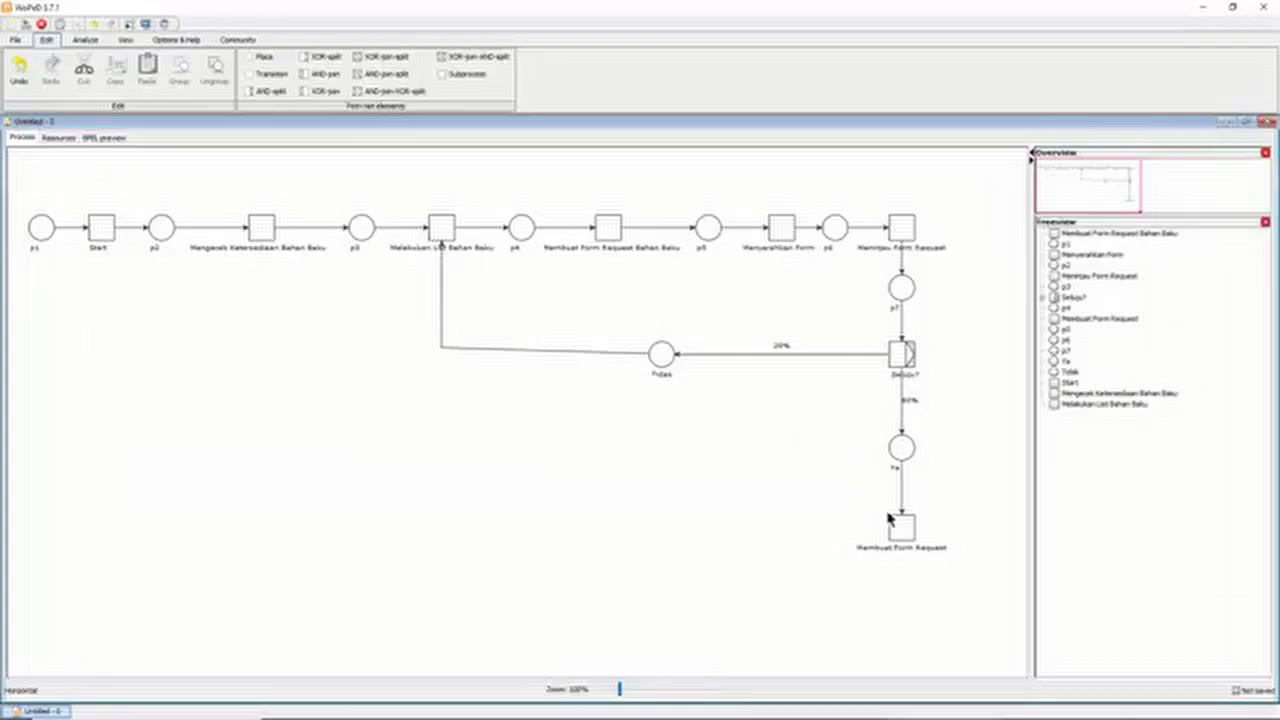
drag(903, 531, 761, 527)
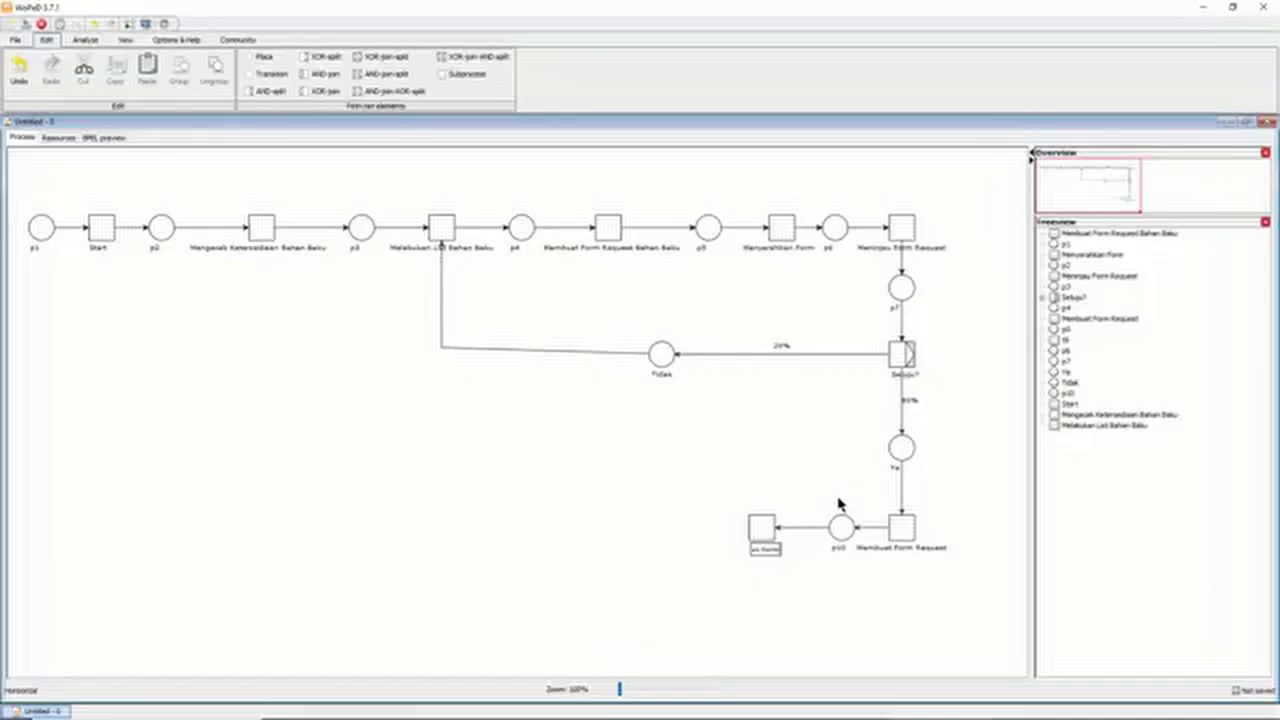
click(815, 446)
click(786, 547)
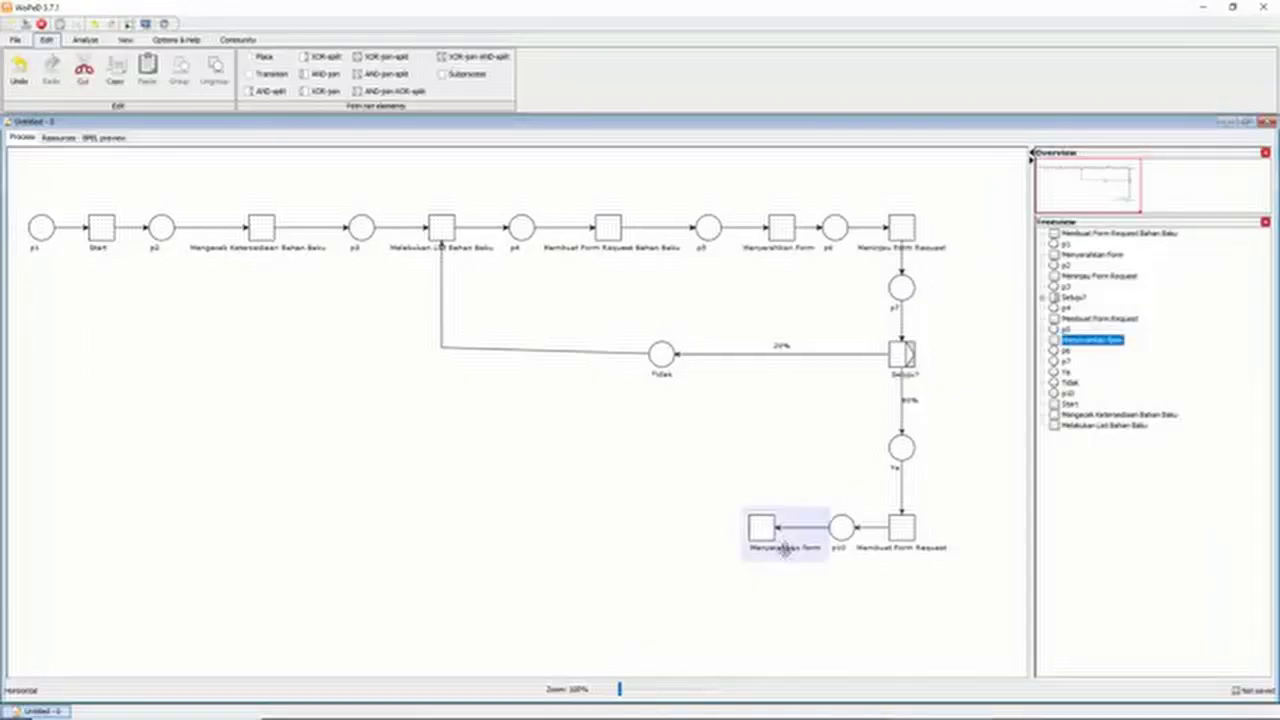
double_click(764, 547)
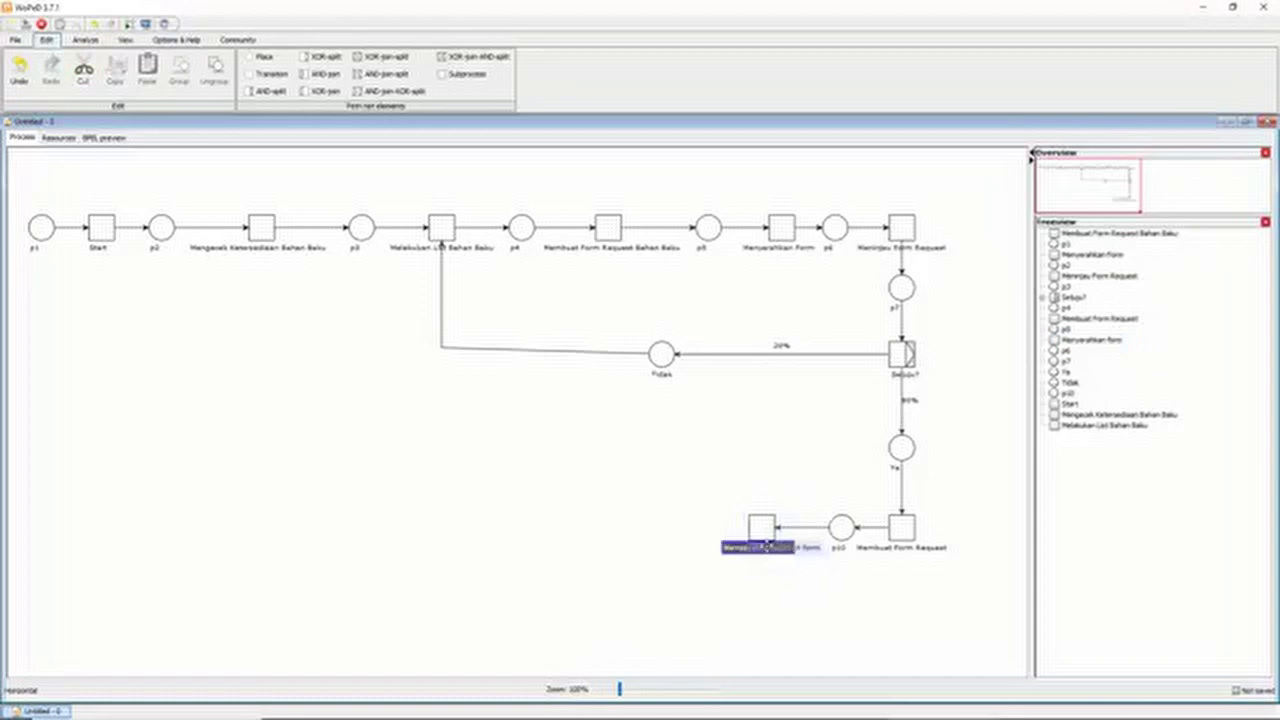
click(760, 532)
Add a place and a transition named Melakukan Pencarian Bahan Baku after Menyerahkan form, centring its label under the transition.
drag(760, 528, 604, 530)
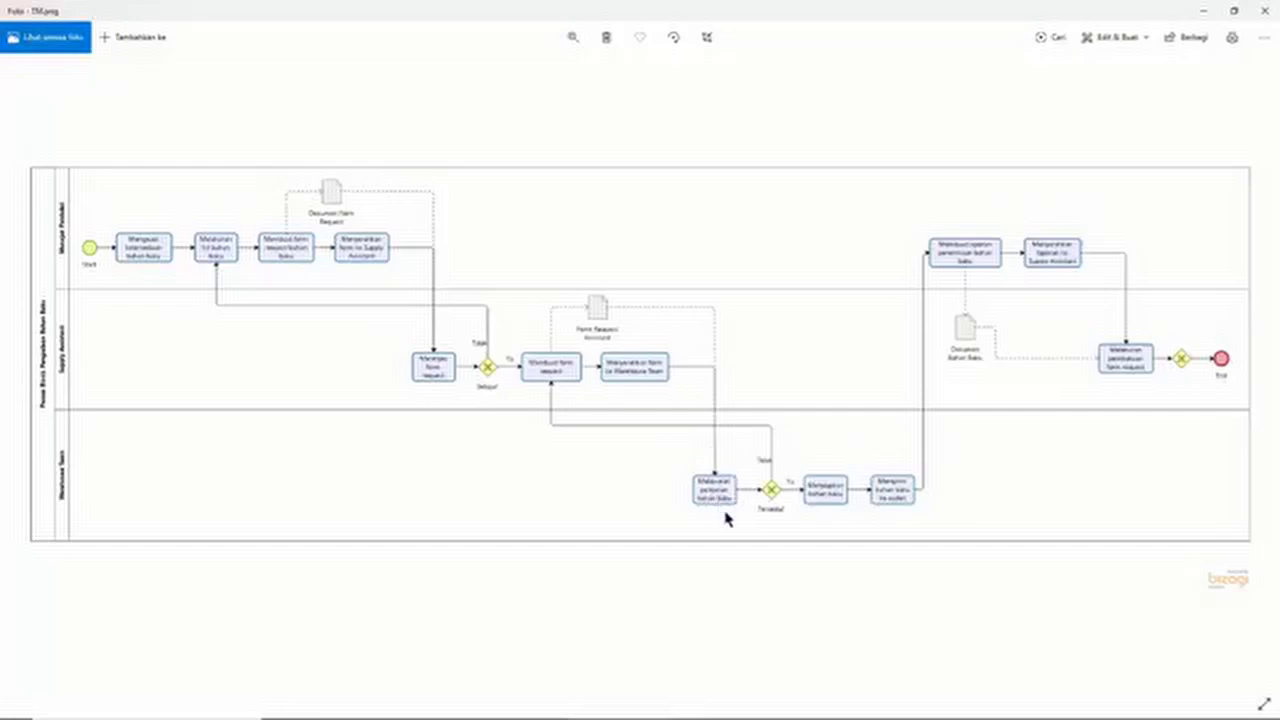
key(alt+Tab)
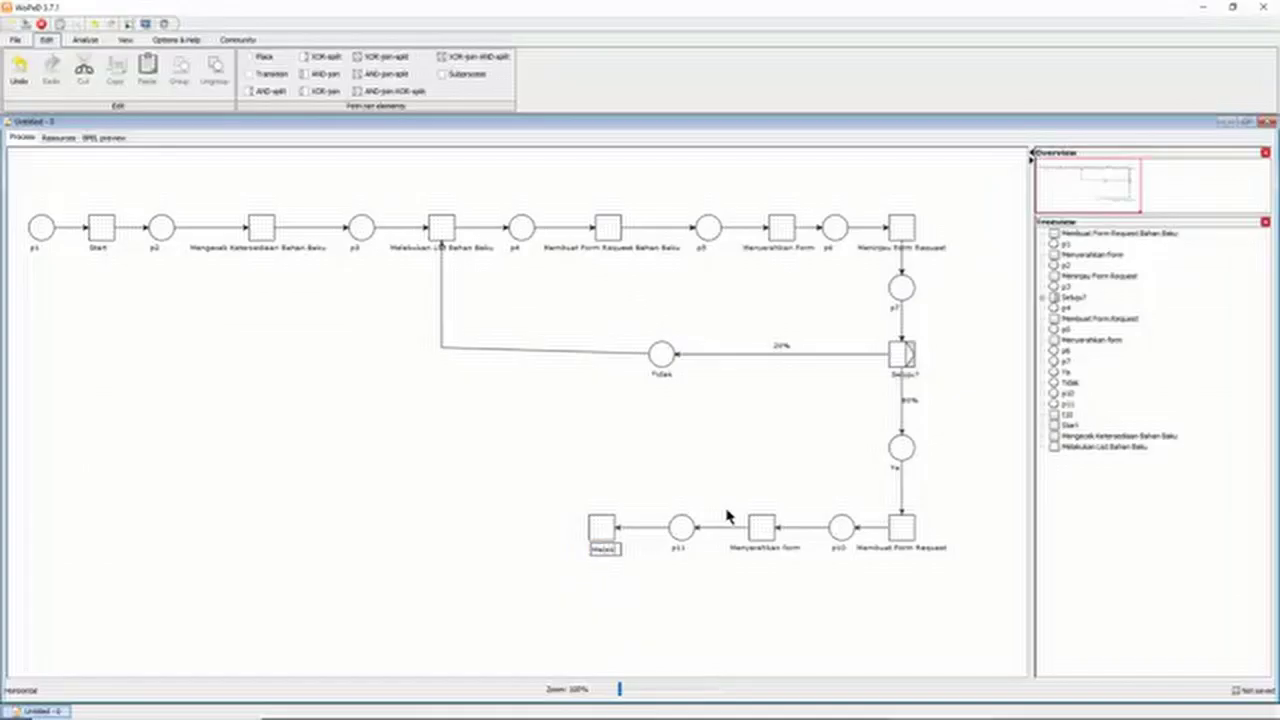
text(P)
key(Return)
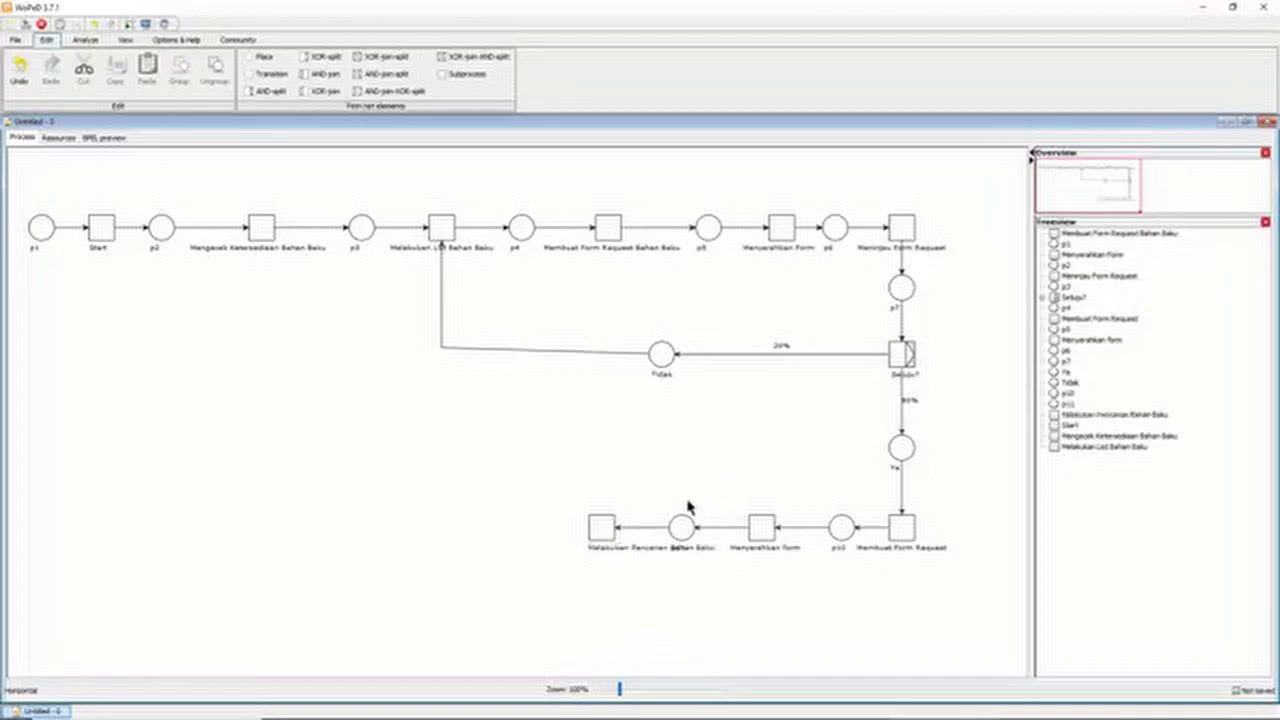
click(621, 547)
double_click(601, 549)
drag(626, 552, 580, 545)
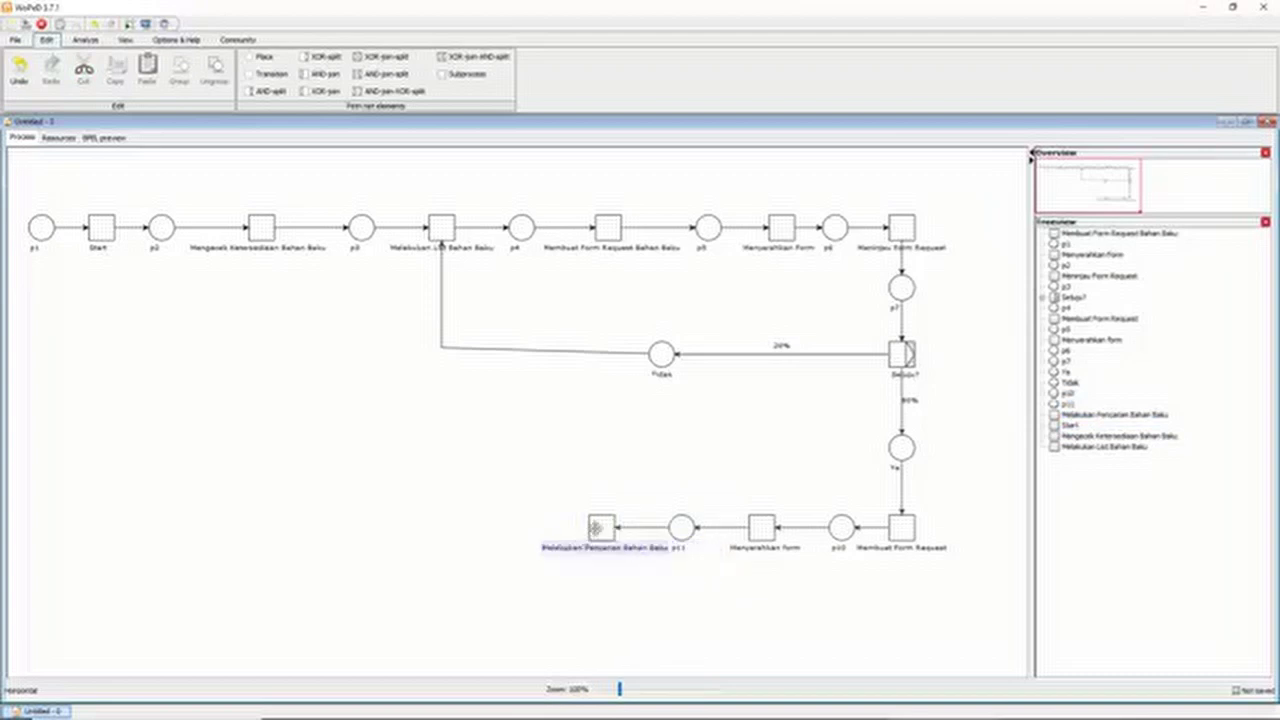
Give Melakukan Pencarian Bahan Baku more spacing, then add a connected place and a transition named Tersedia? after it.
click(602, 517)
drag(603, 520, 428, 527)
click(646, 566)
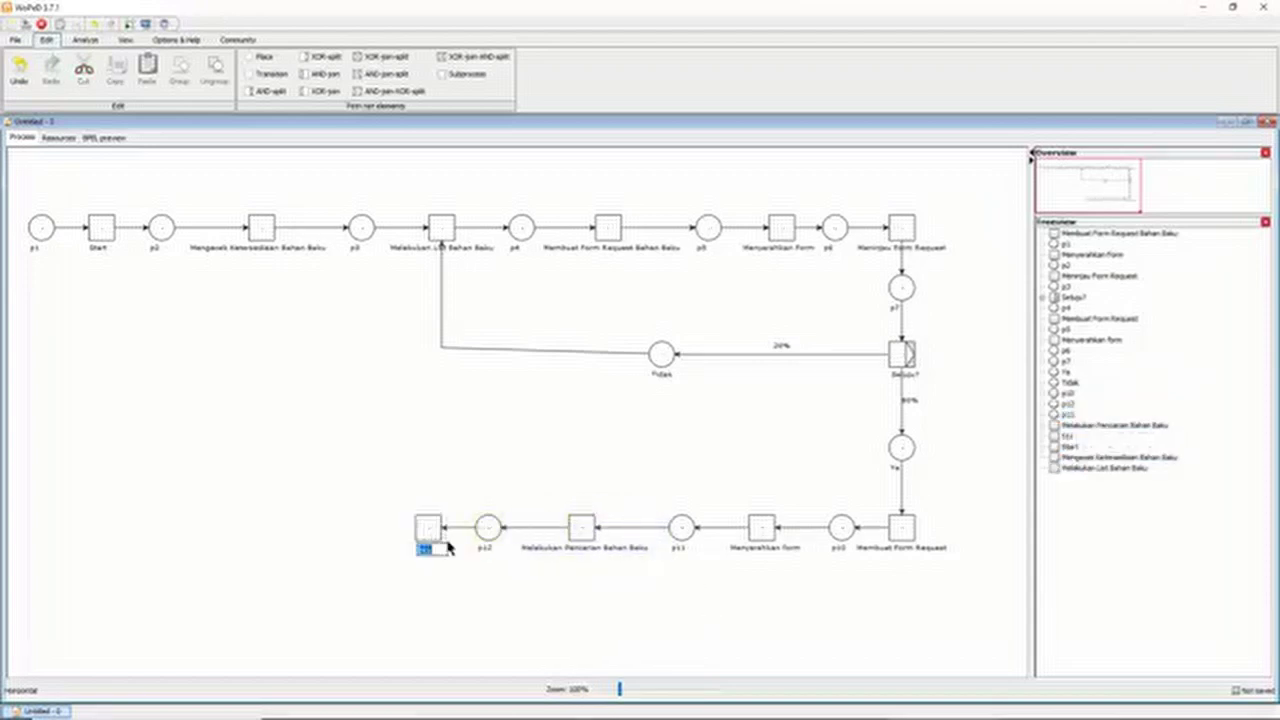
key(alt+Tab)
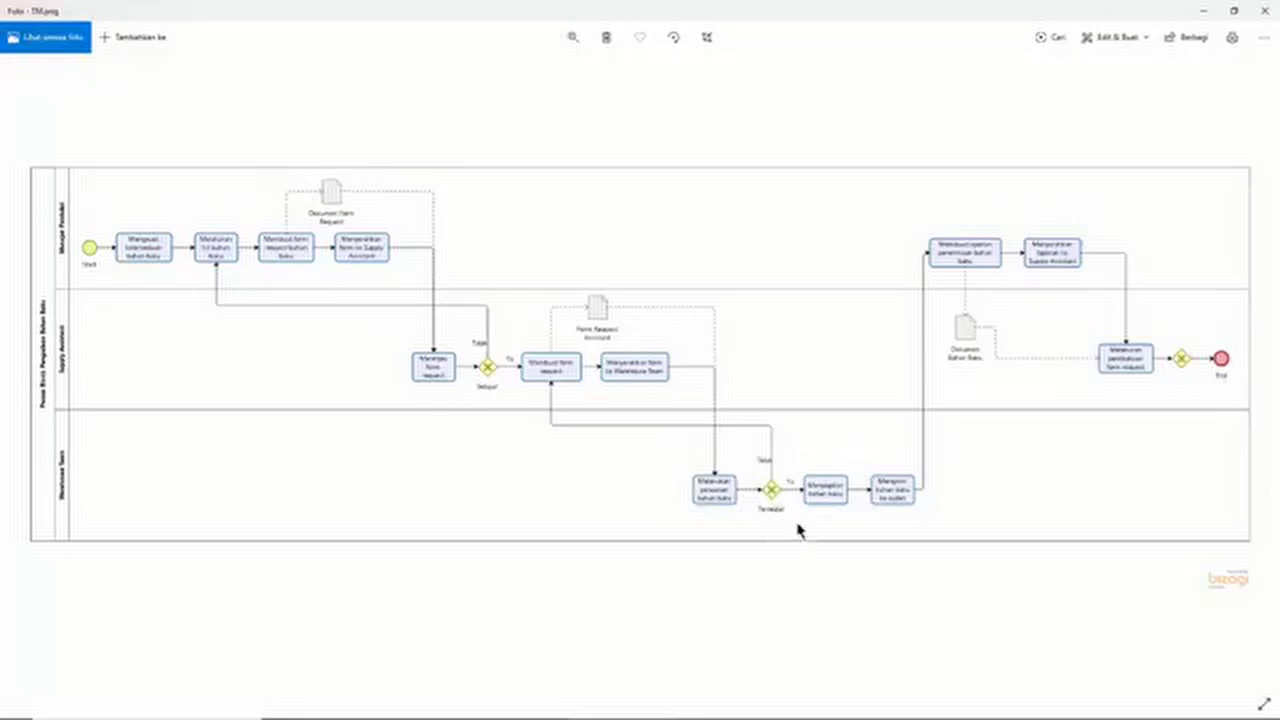
key(alt+Tab)
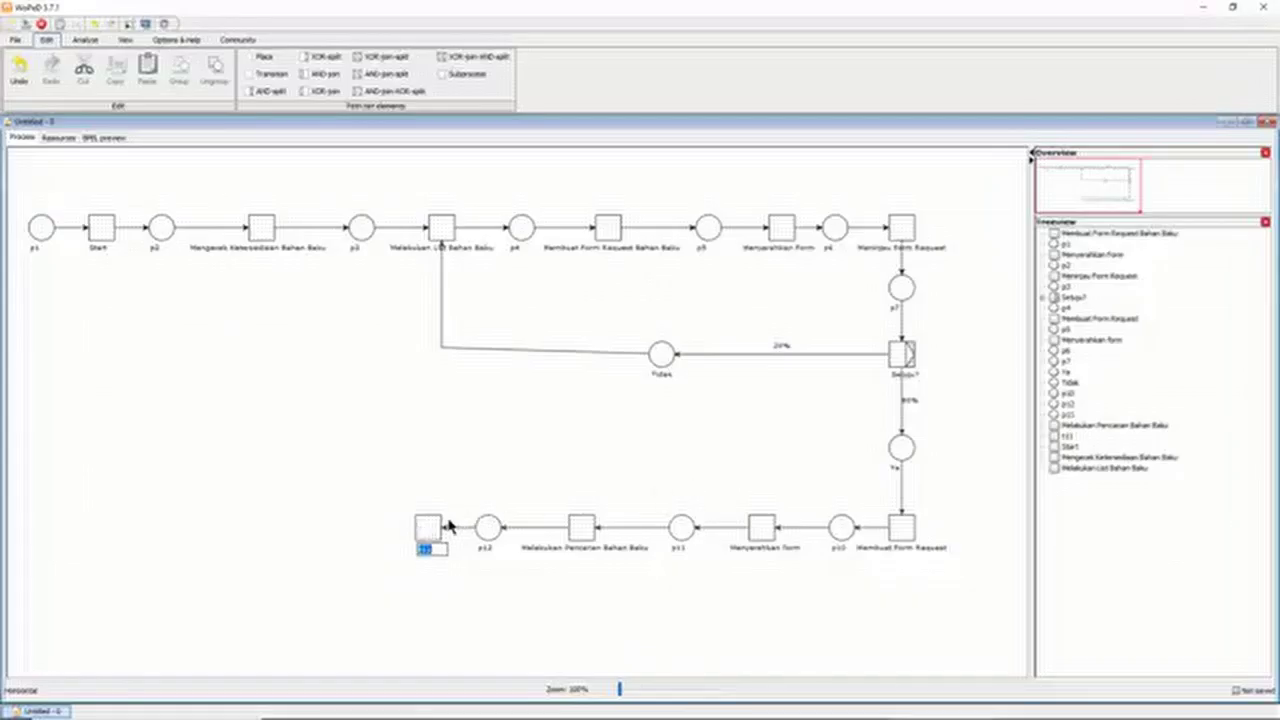
key(alt+Tab)
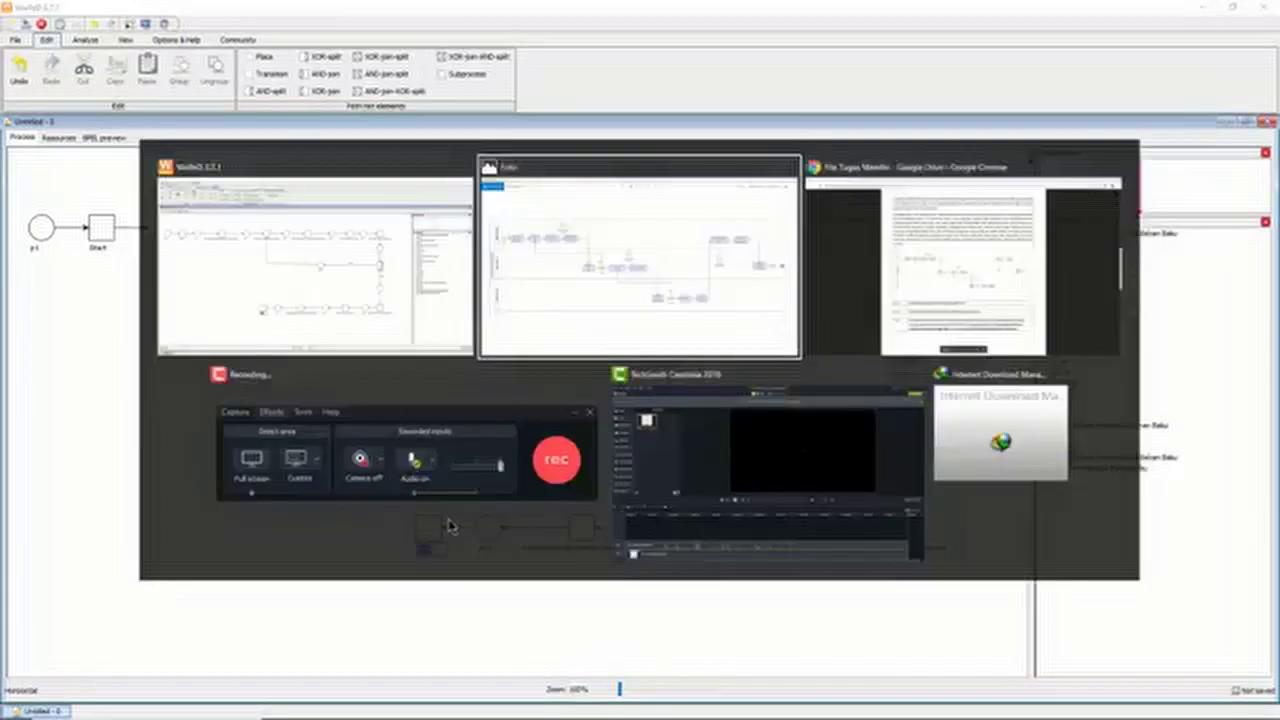
key(alt+Tab)
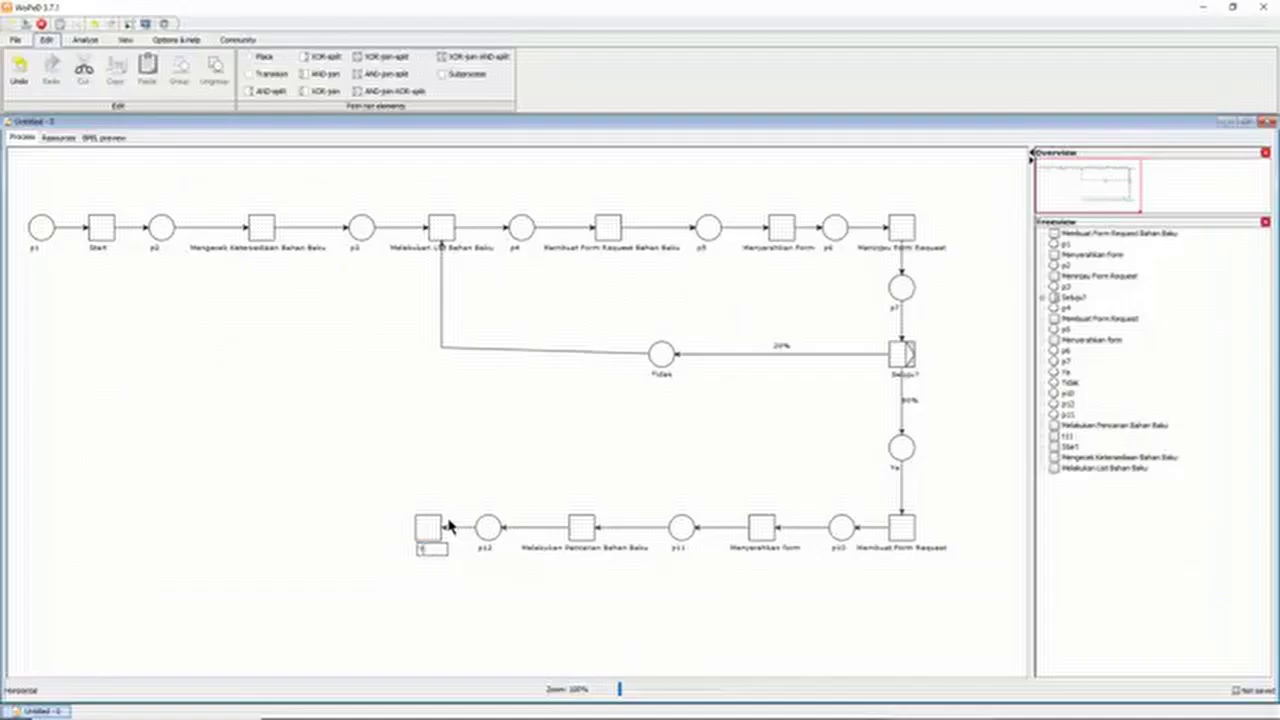
text(a)
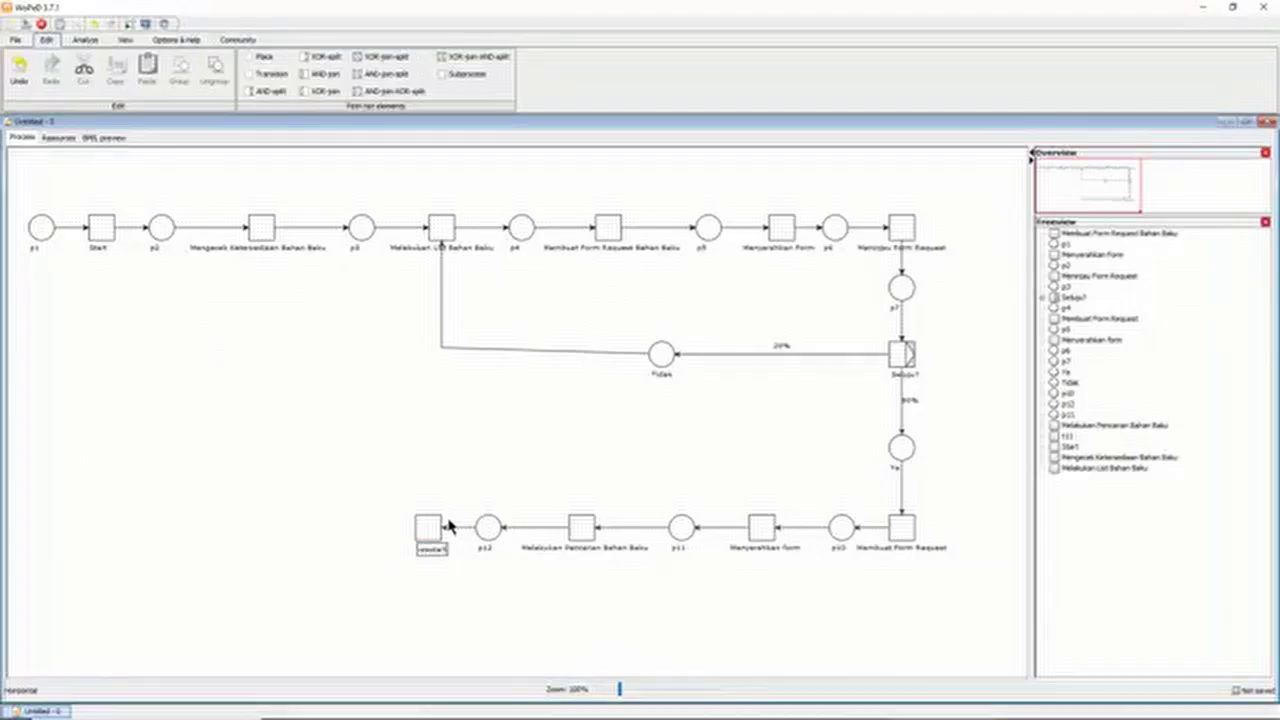
text(?)
Set the branching of Tersedia? to XOR-split and move the transition slightly further from its preceding place.
double_click(428, 522)
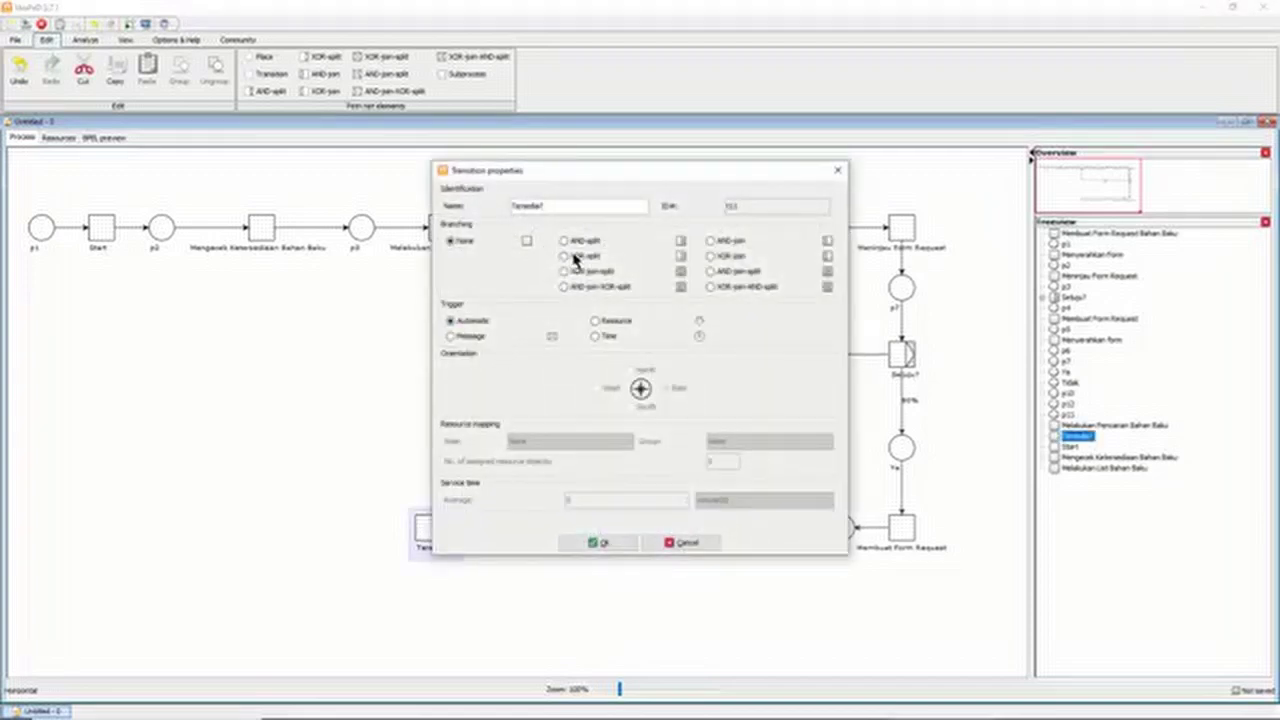
click(575, 257)
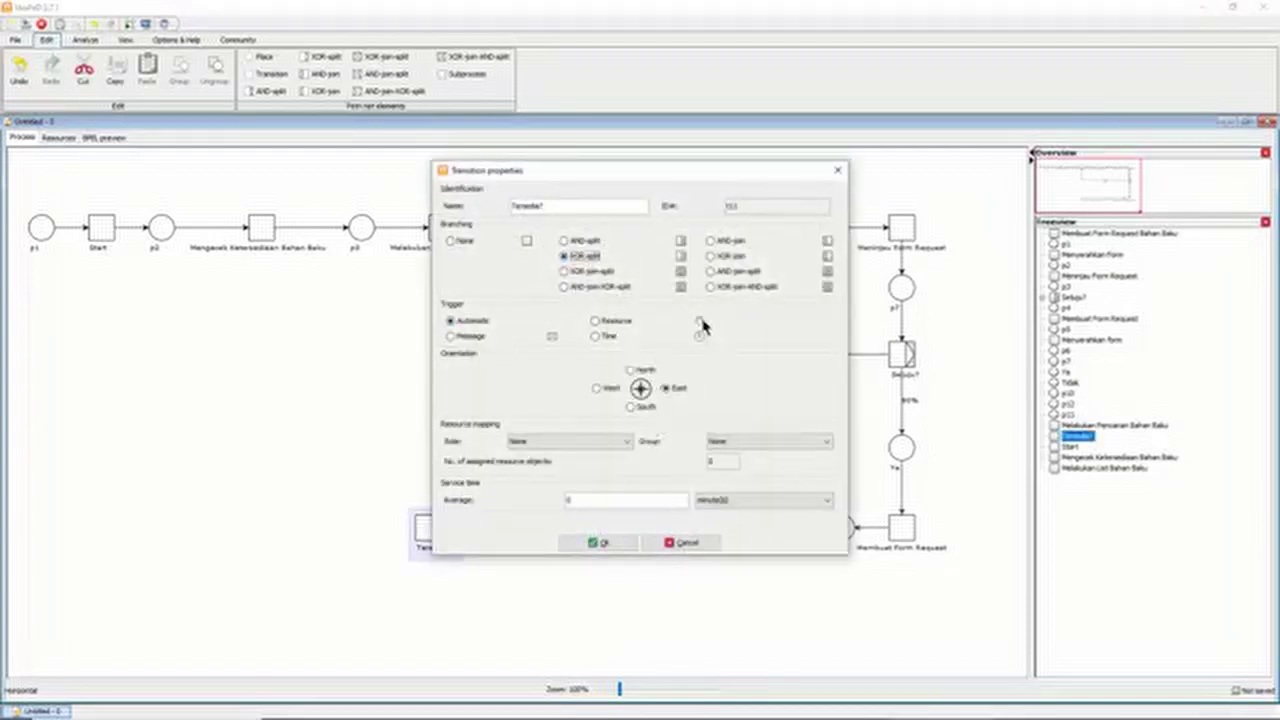
click(591, 544)
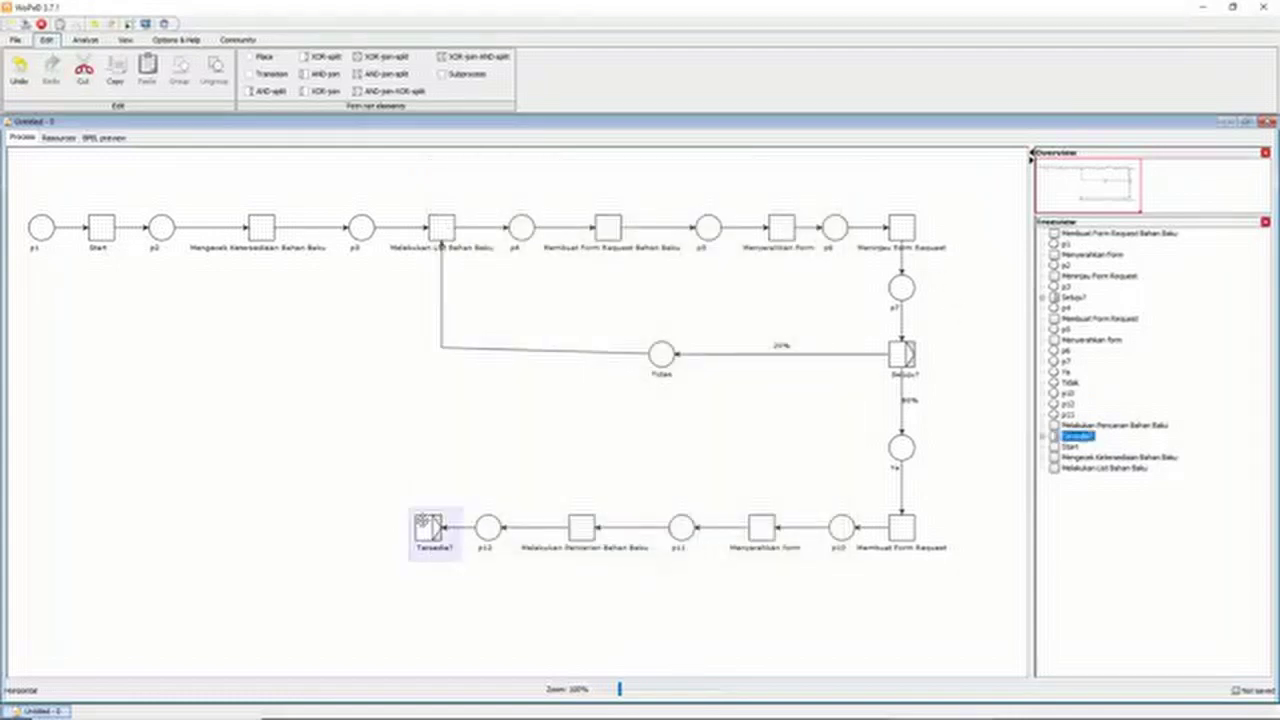
drag(424, 522, 404, 522)
click(462, 500)
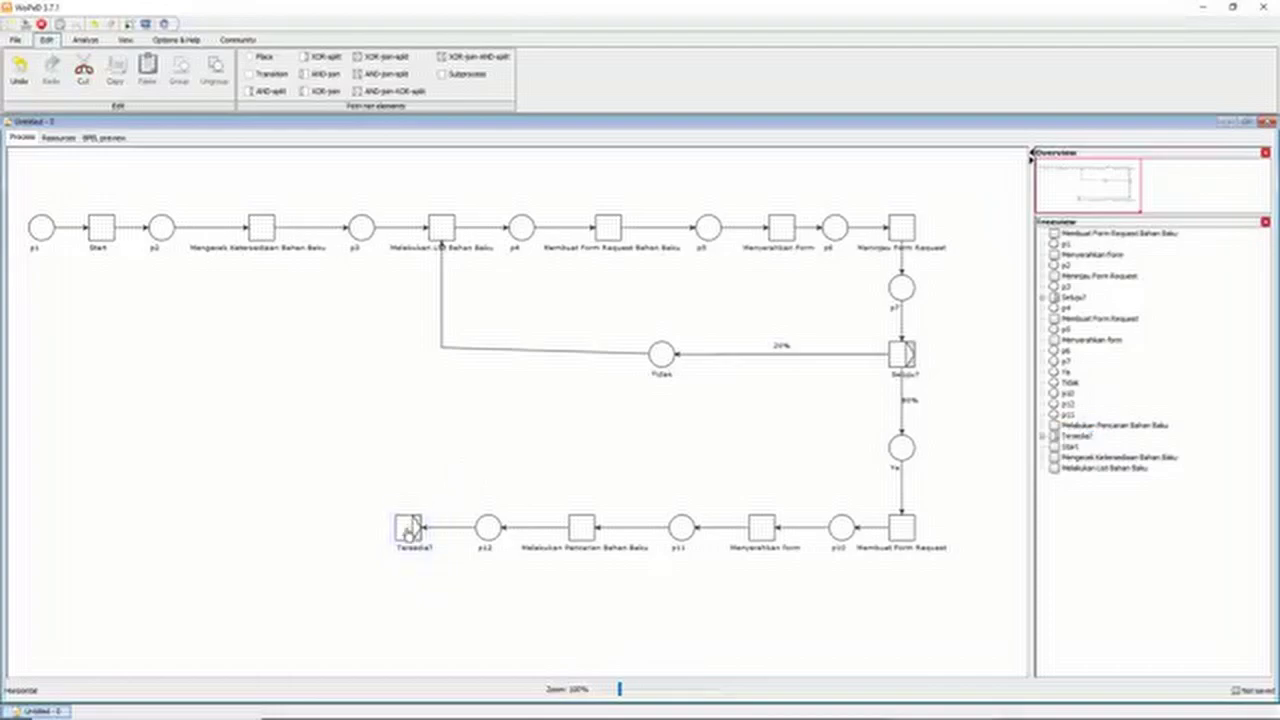
Check the second gateway's branches in the BPMN diagram, then add a connected place below Tersedia?
key(alt+Tab)
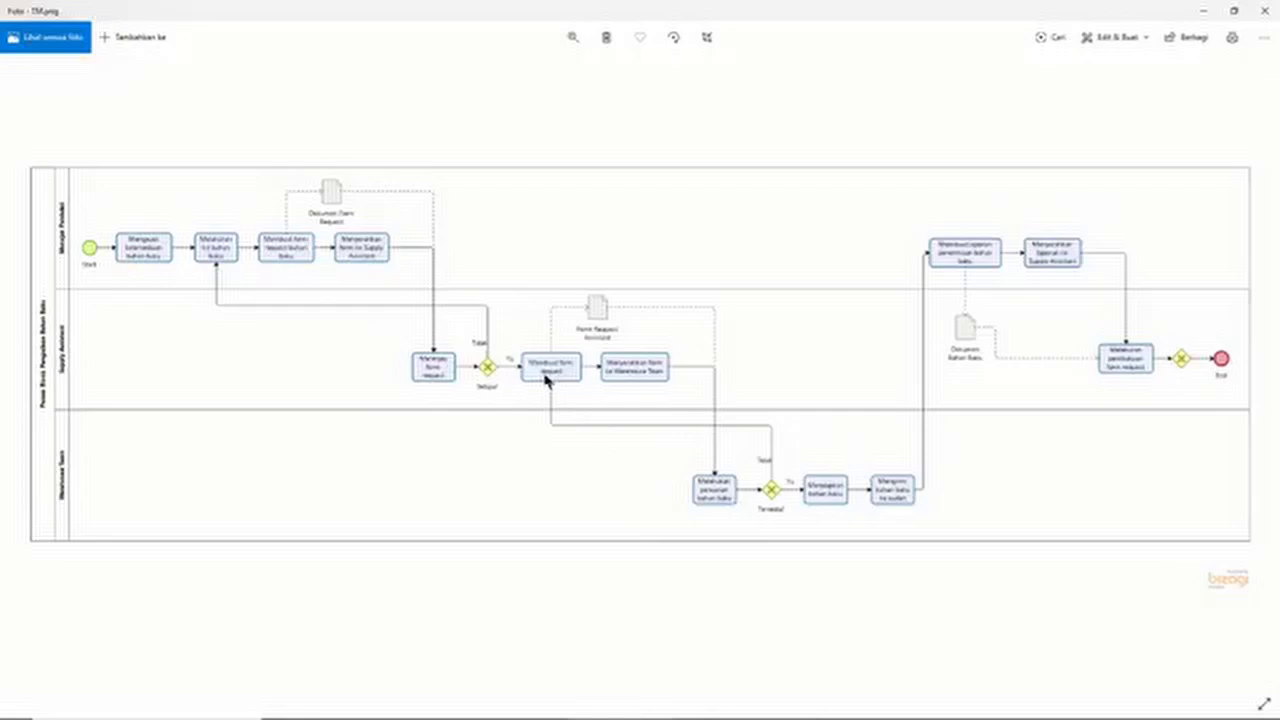
key(alt+Tab)
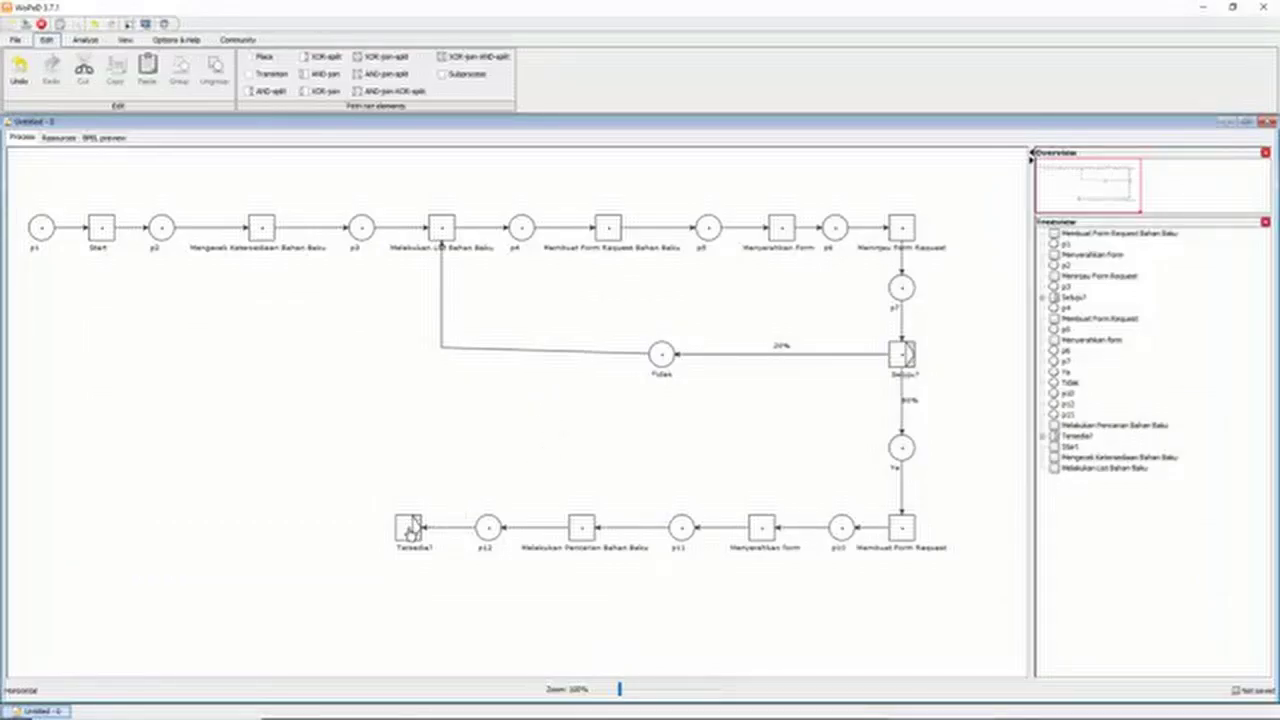
drag(410, 530, 407, 589)
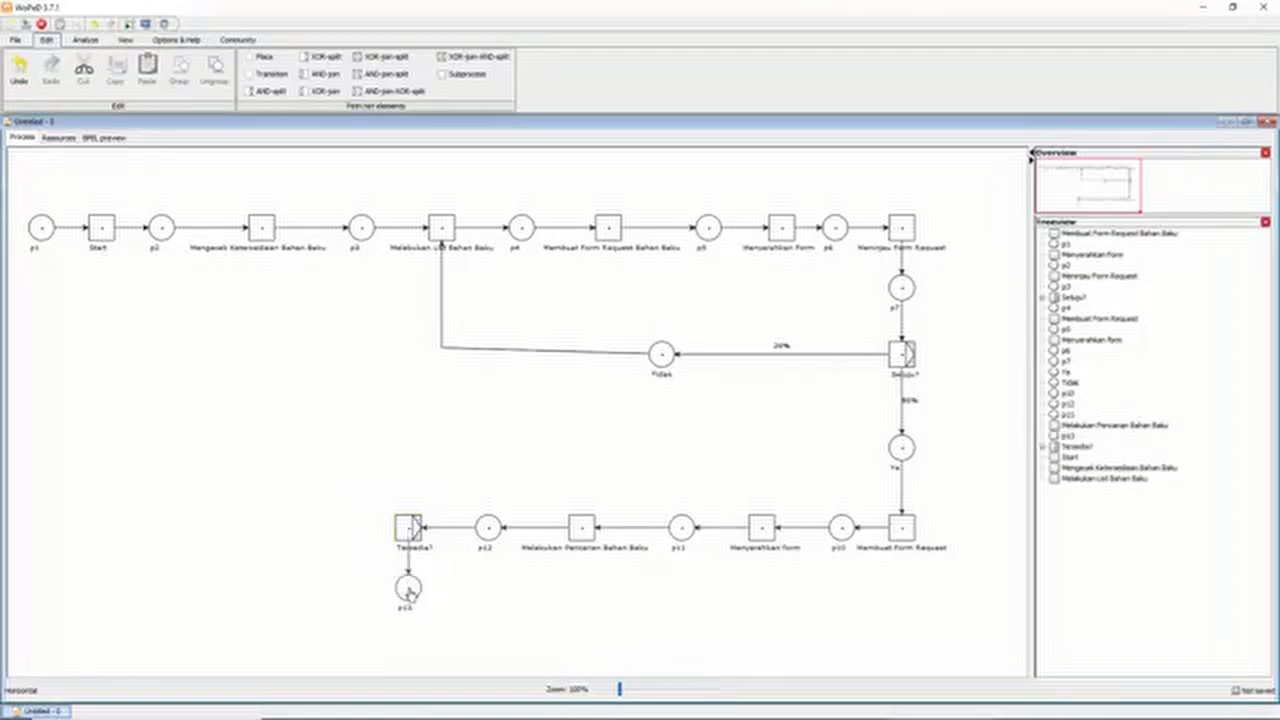
Rename the place below Tersedia? as Tidak and move it further down from the transition.
double_click(408, 588)
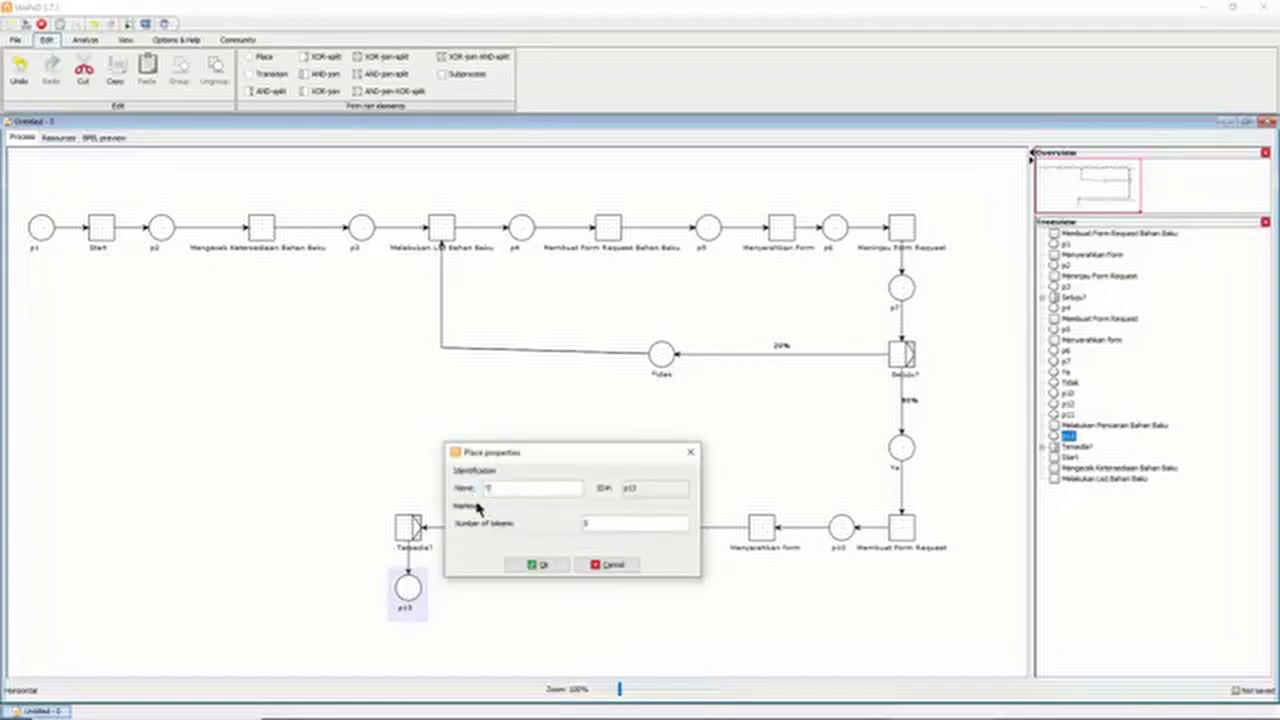
click(532, 564)
drag(416, 580, 420, 612)
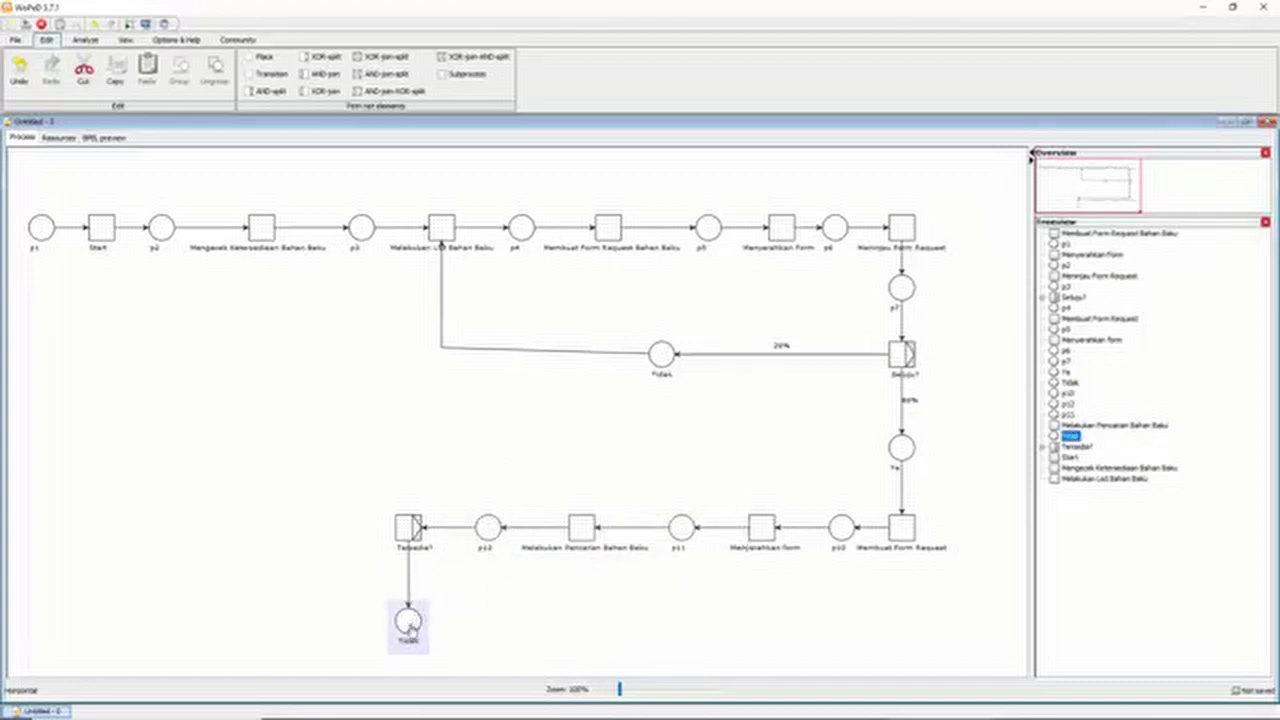
Connect the lower Tidak place back to Membuat Form Request, routing the arc at a right angle with an added arc point.
click(899, 530)
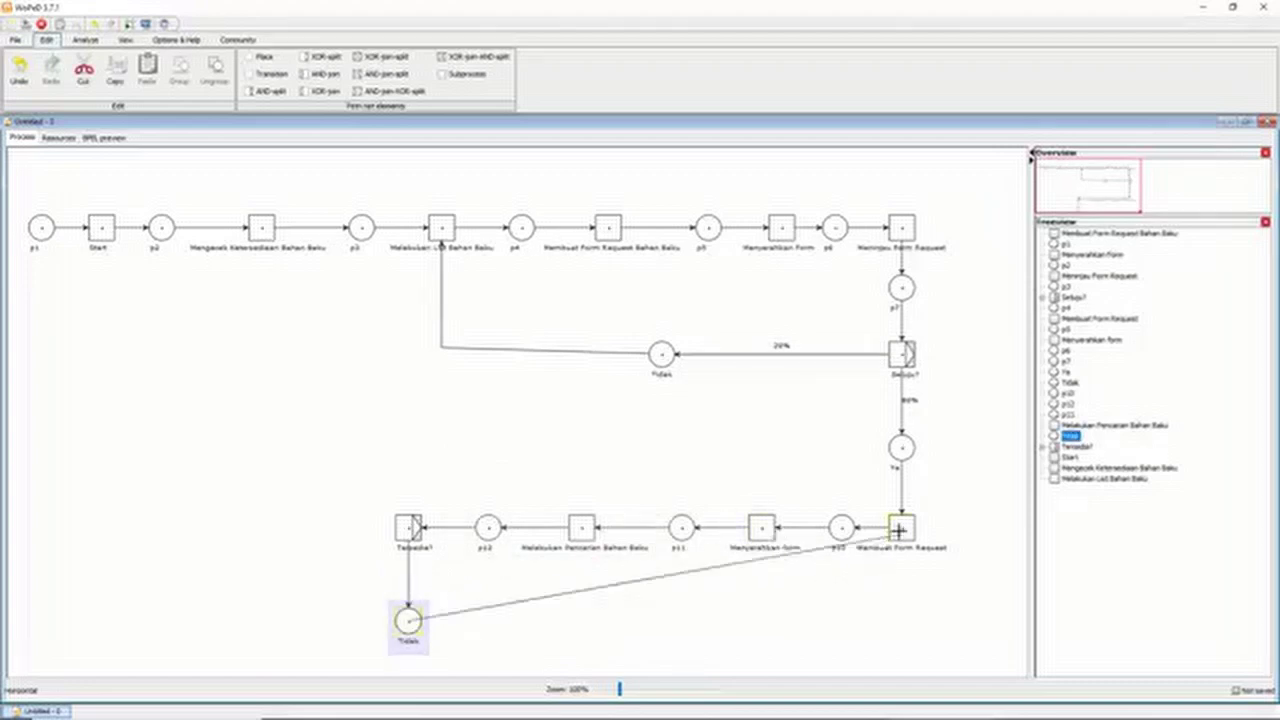
right_click(684, 572)
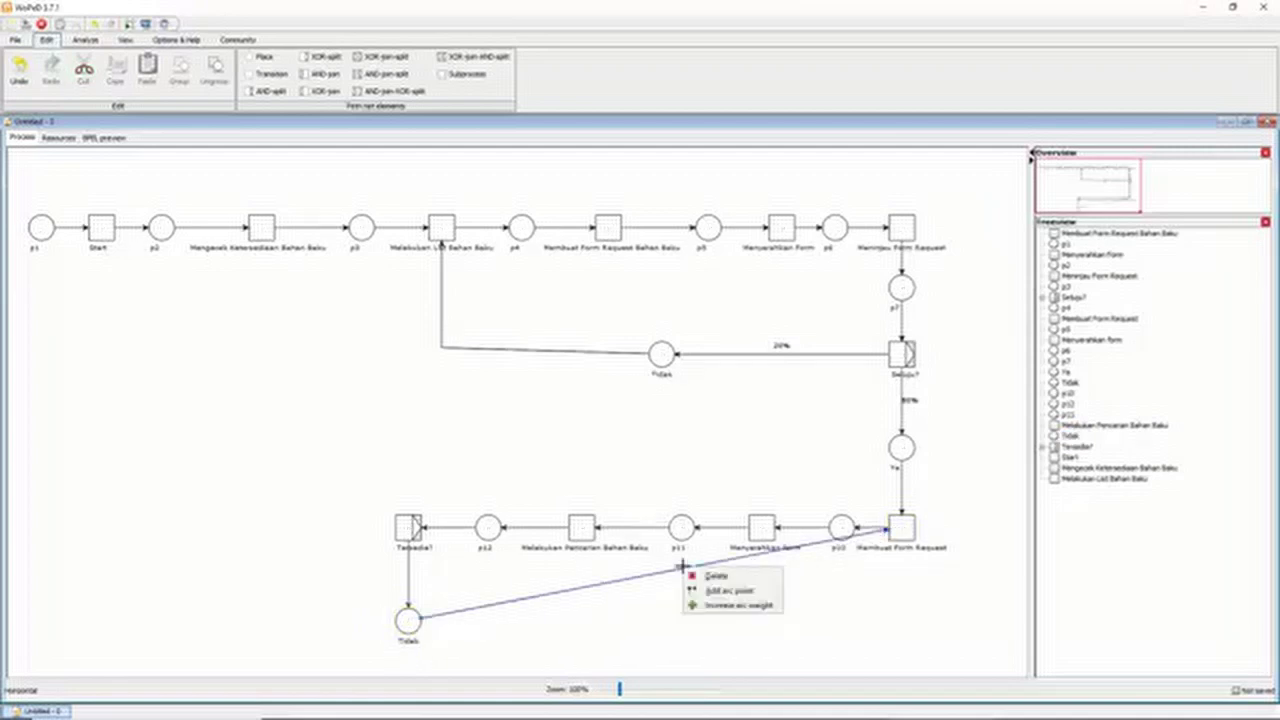
click(714, 590)
drag(683, 566, 902, 620)
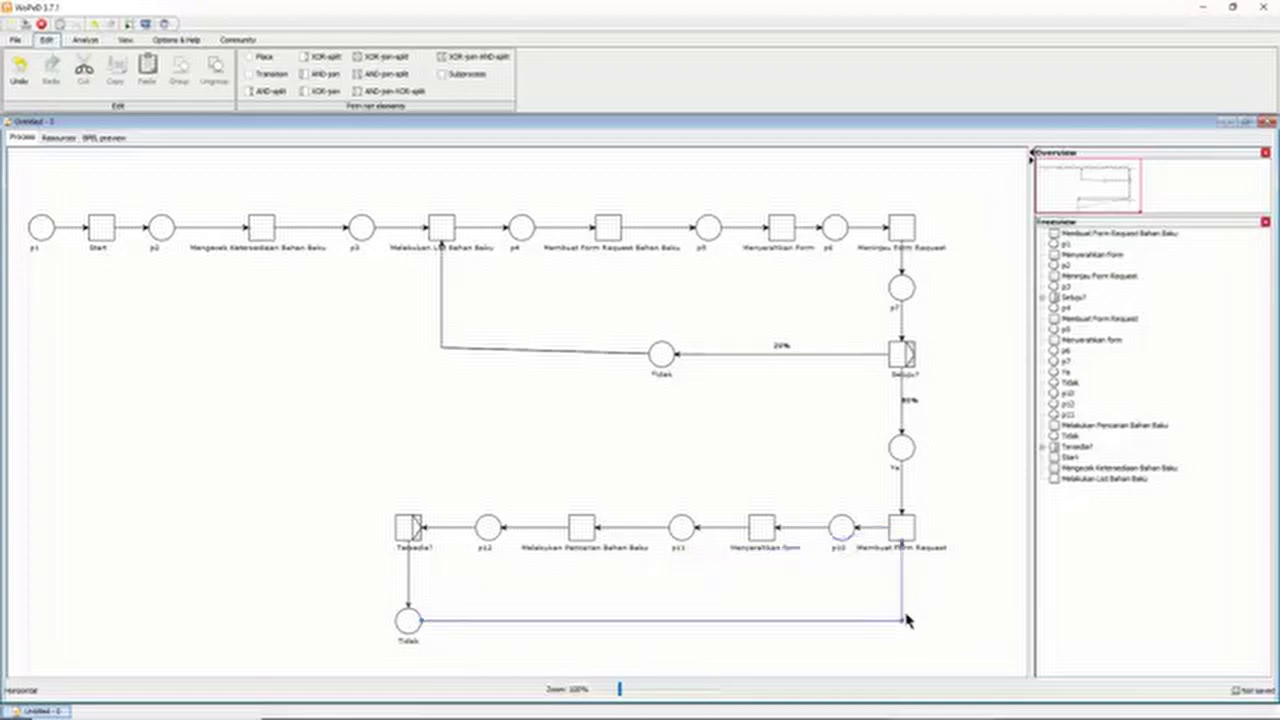
Set the probability of the arc from Tersedia? to Tidak to 20% and show it on the diagram.
double_click(408, 575)
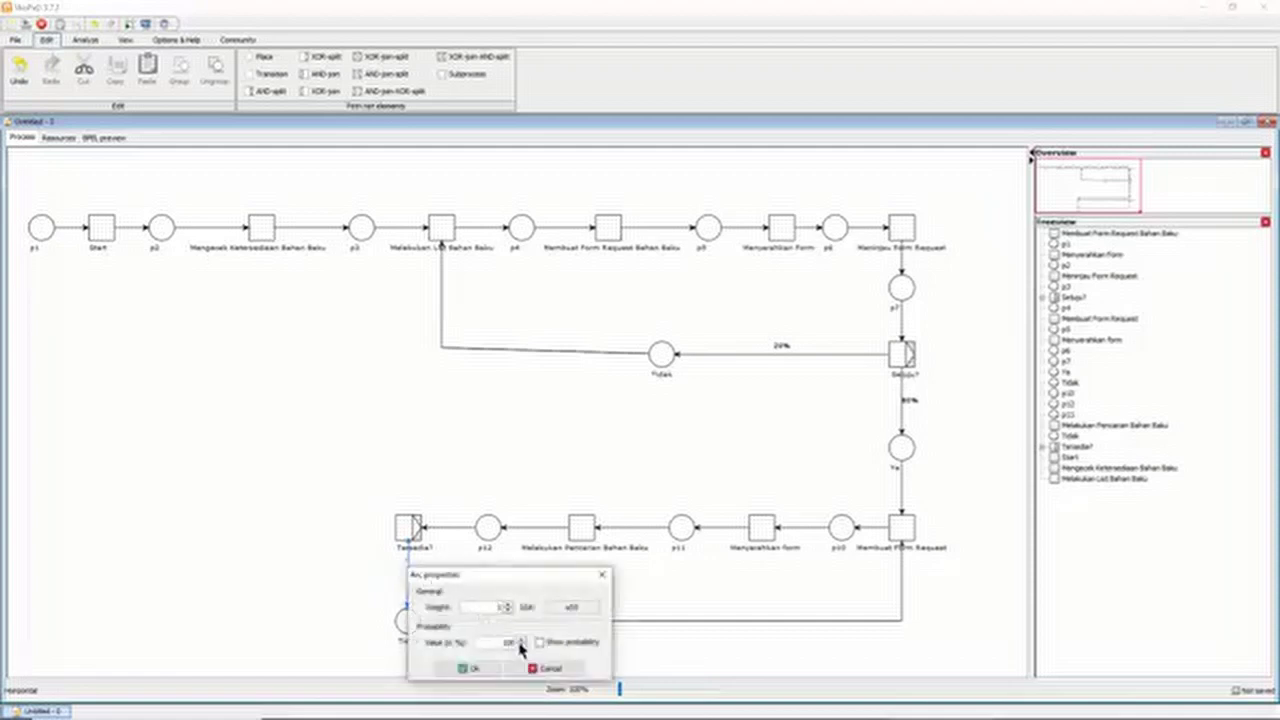
drag(535, 577, 607, 452)
click(595, 520)
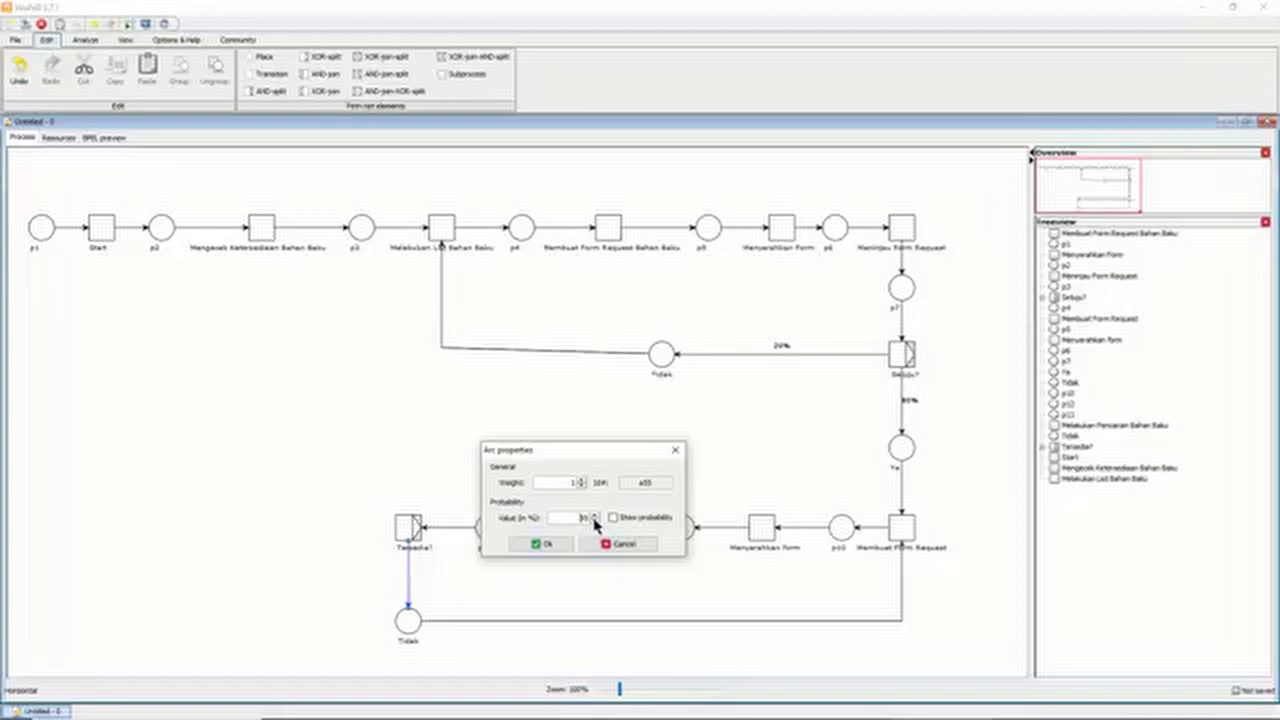
click(595, 522)
click(613, 517)
click(561, 546)
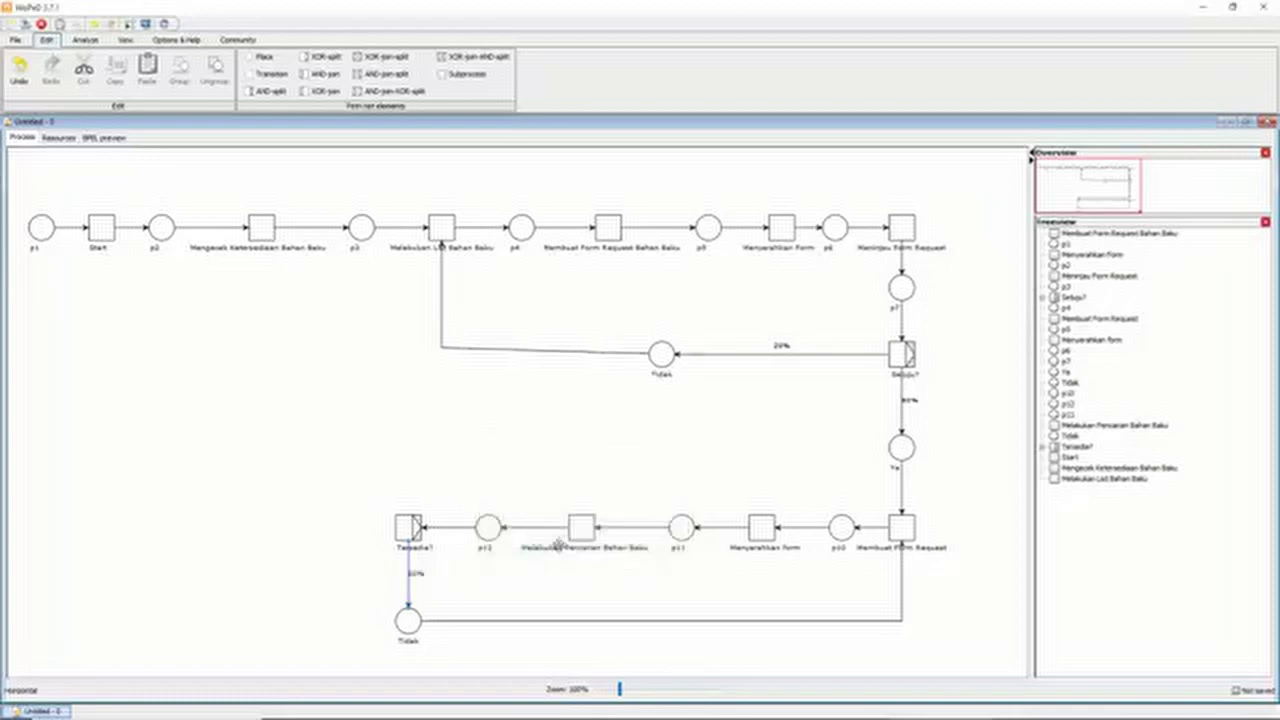
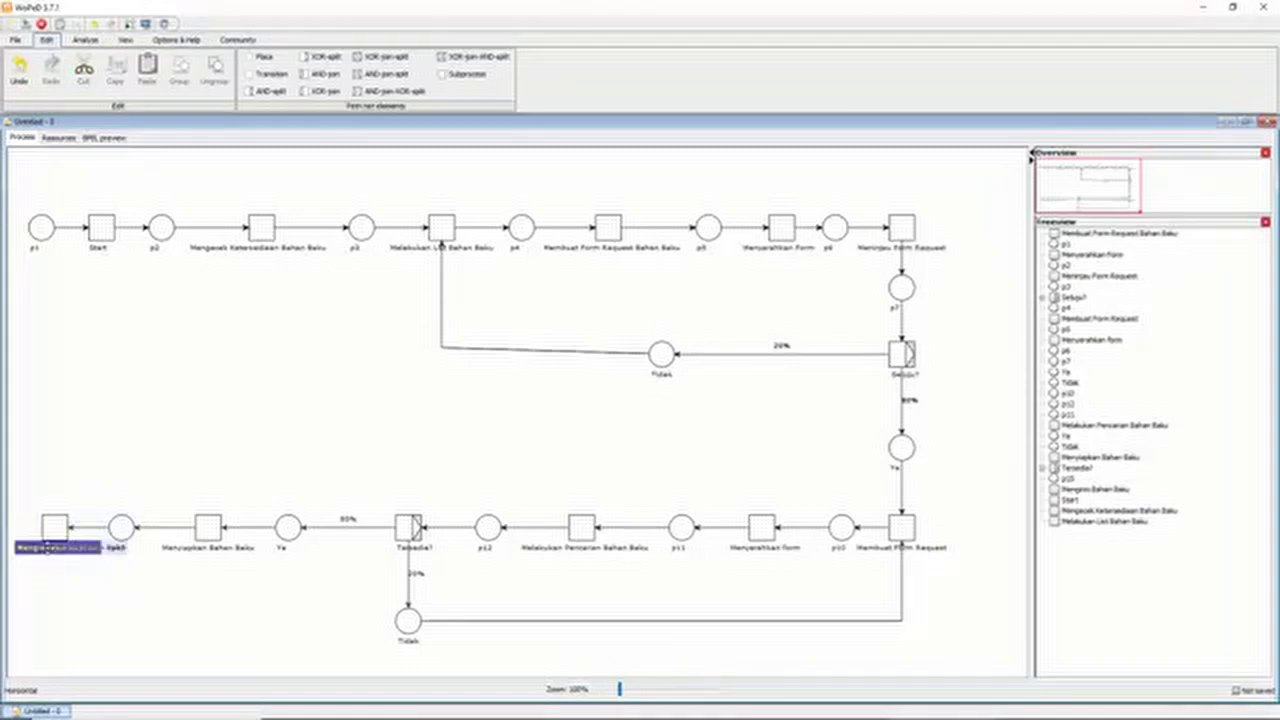
Centre the Mengirim Bahan Baku label under its transition and adjust the spacing of the transition and its preceding place.
click(137, 557)
click(125, 522)
drag(128, 520, 142, 520)
drag(60, 521, 67, 522)
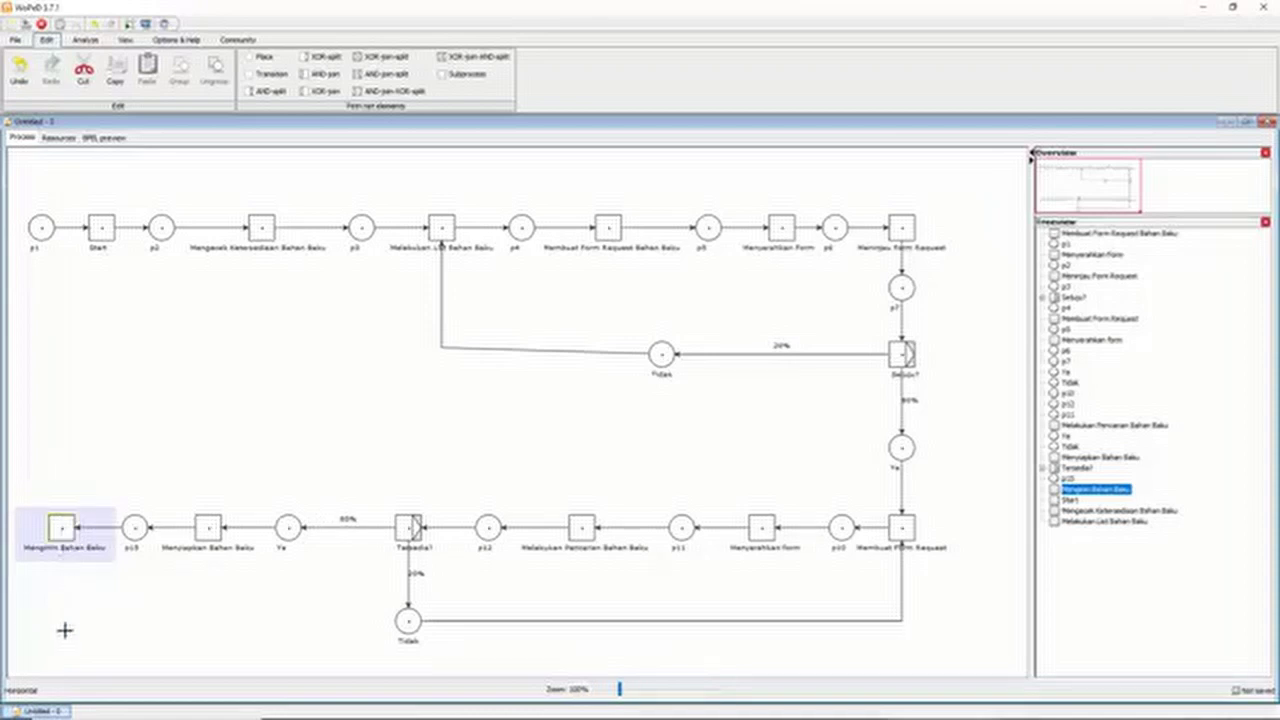
Add a connected place below Mengirim Bahan Baku, followed by a transition named Membuat Laporan Penerimaan Bahan Baku as in the BPMN diagram.
scroll(55, 675, down, 2)
mouse_move(56, 664)
mouse_down()
mouse_move(51, 689)
mouse_move(57, 606)
mouse_move(55, 645)
mouse_up()
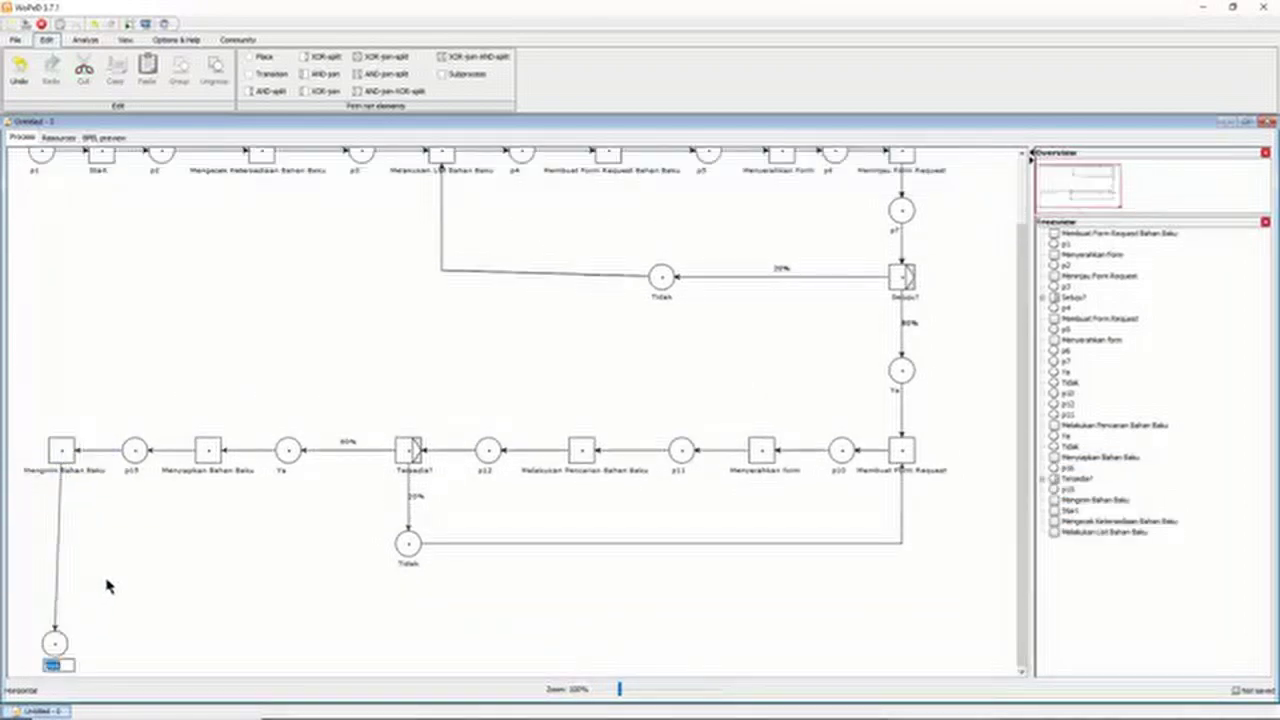
mouse_move(171, 649)
mouse_down()
mouse_move(177, 640)
mouse_move(171, 650)
mouse_up()
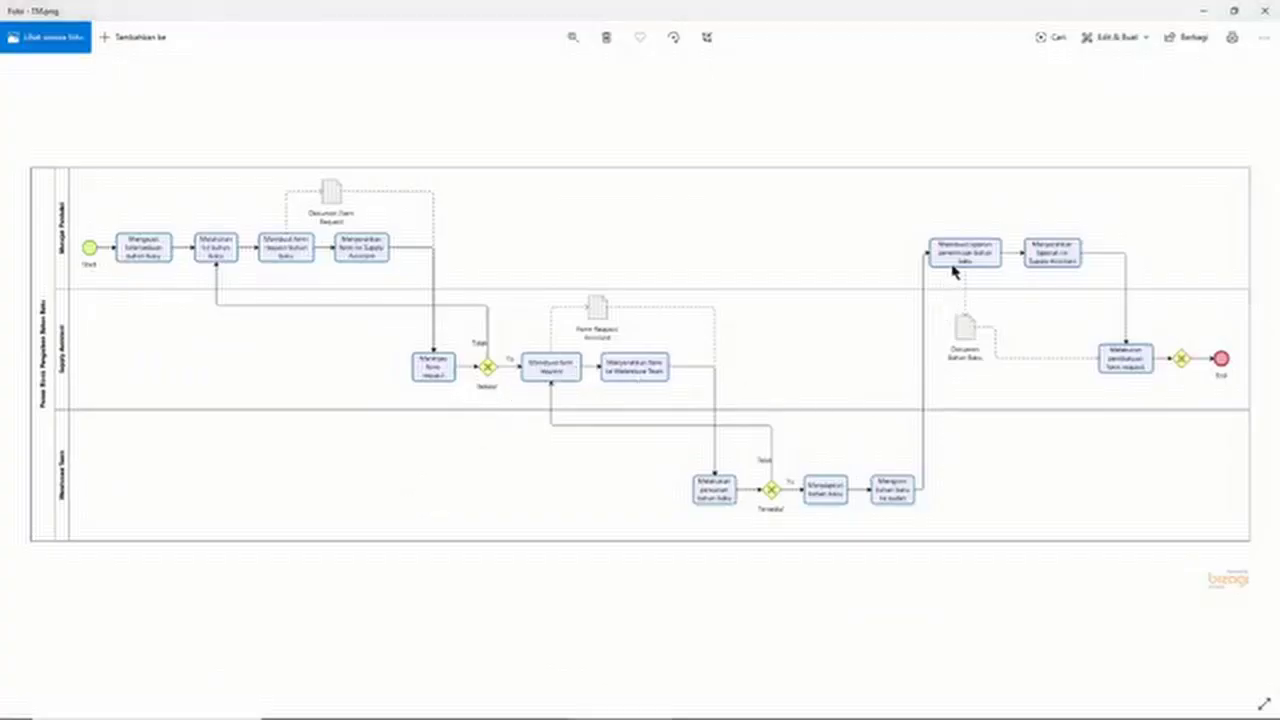
key(alt+Tab)
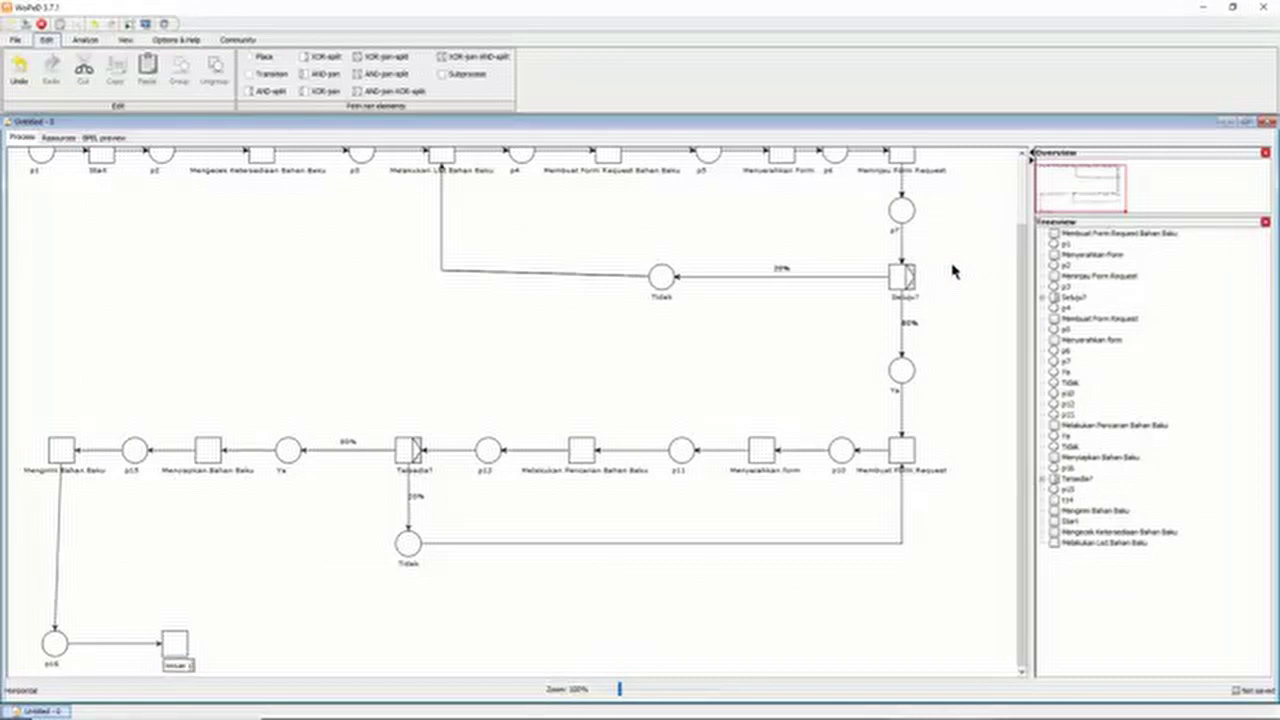
text(Bah)
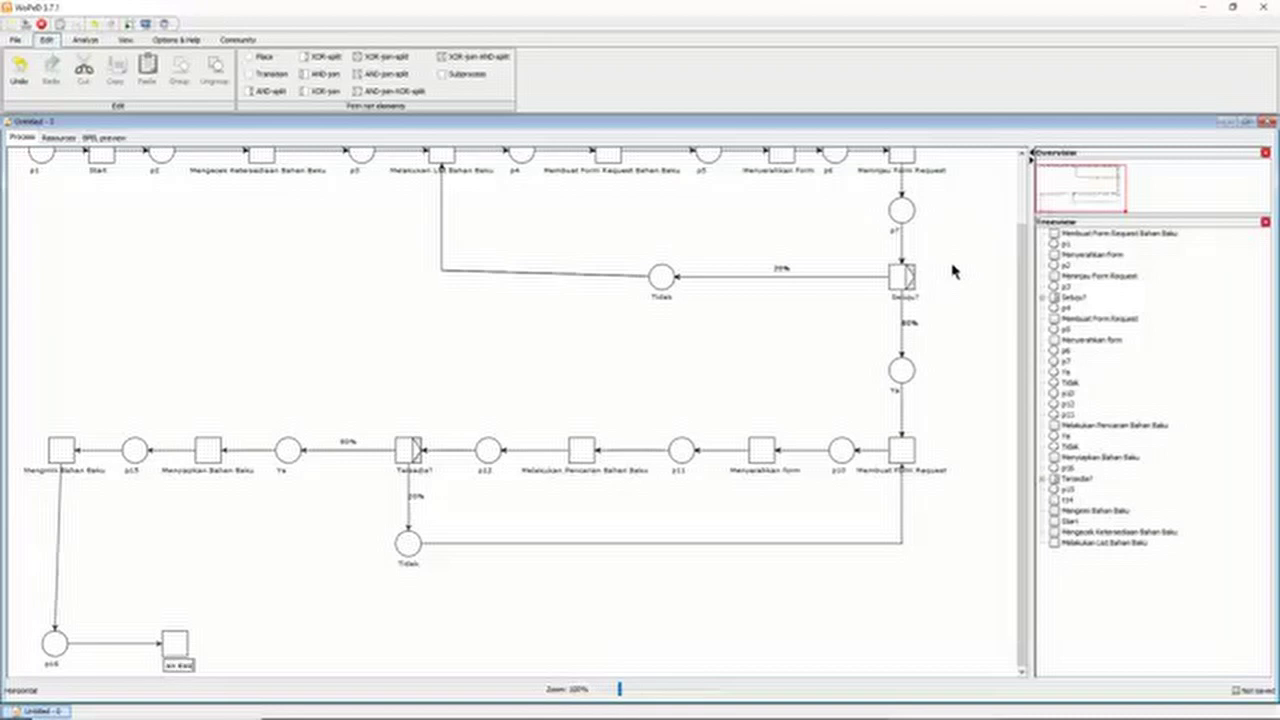
click(224, 576)
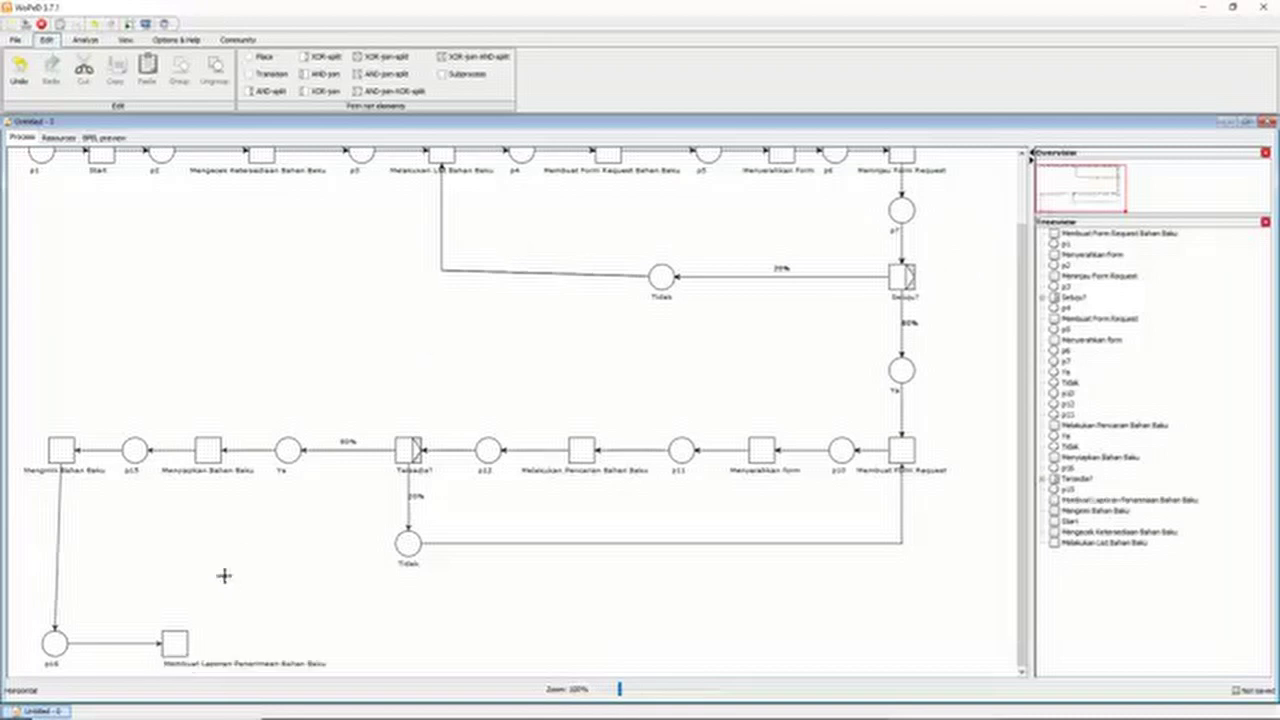
Centre the Membuat Laporan Penerimaan Bahan Baku label under its transition.
click(229, 663)
double_click(238, 663)
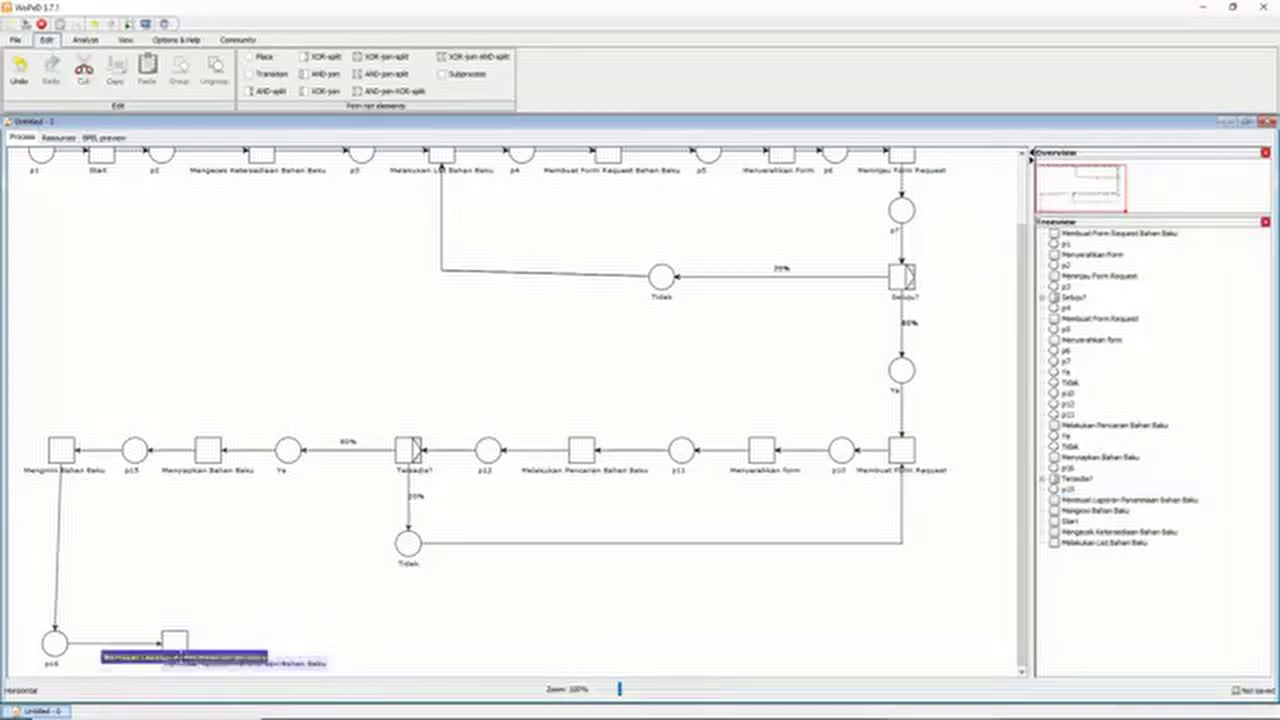
scroll(174, 665, down, 2)
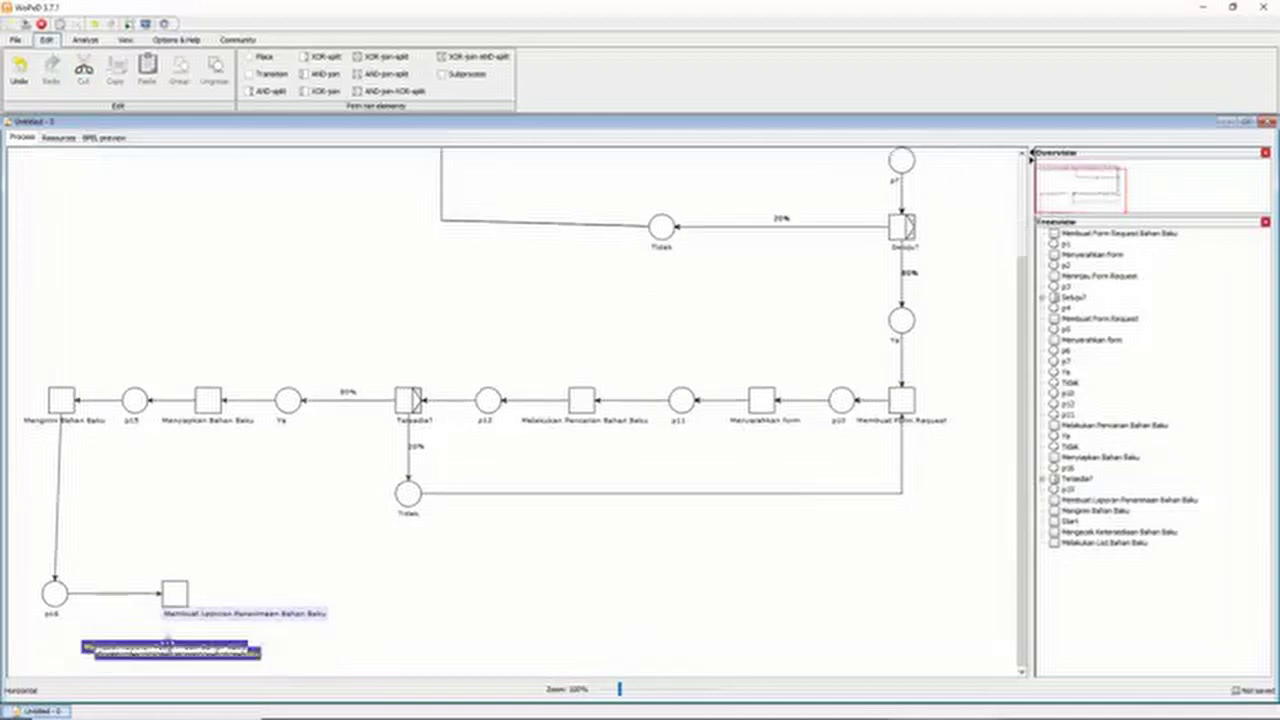
scroll(180, 615, up, 2)
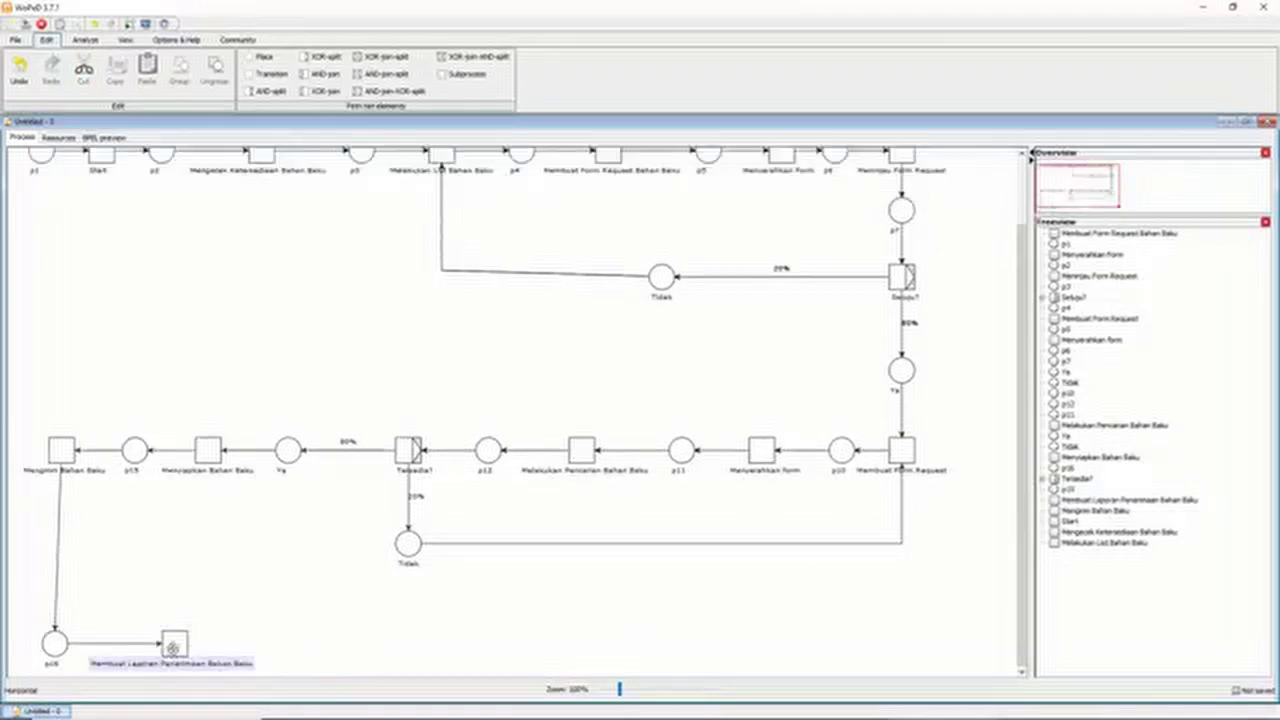
Add a connected place and a transition named Menyerahkan Laporan after Membuat Laporan Penerimaan Bahan Baku, centring its label under the transition.
drag(176, 650, 366, 650)
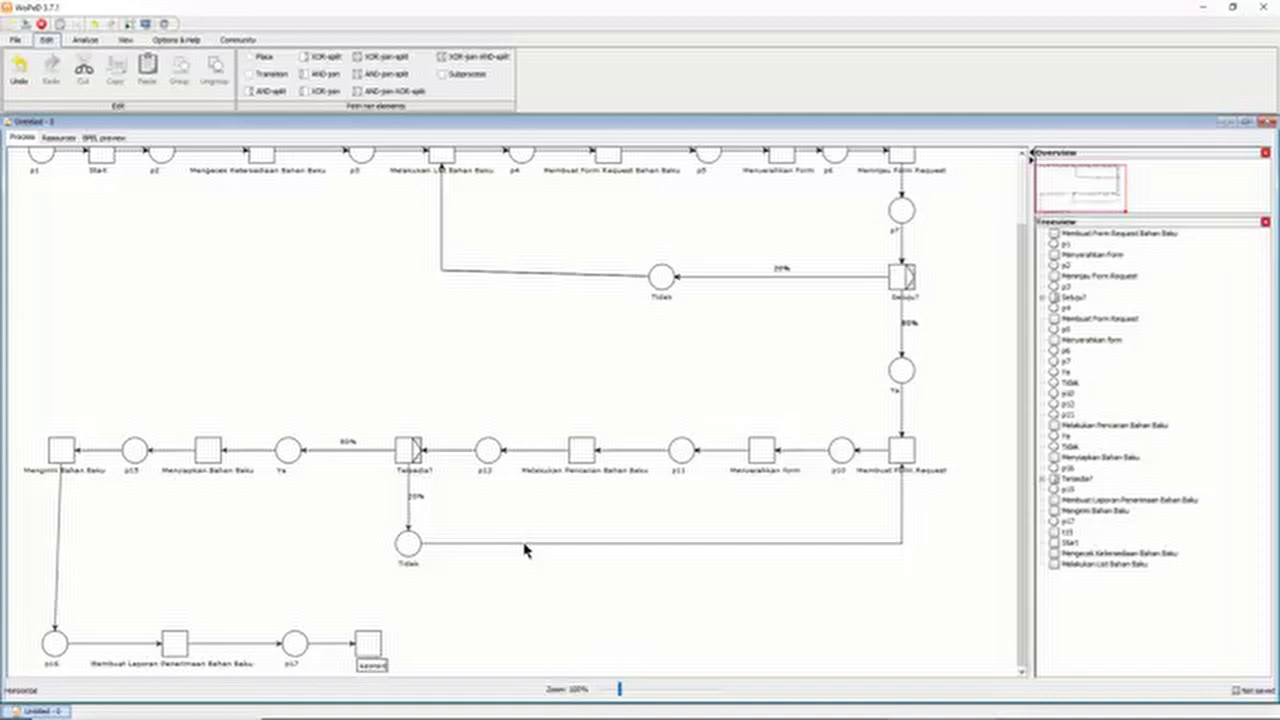
key(Return)
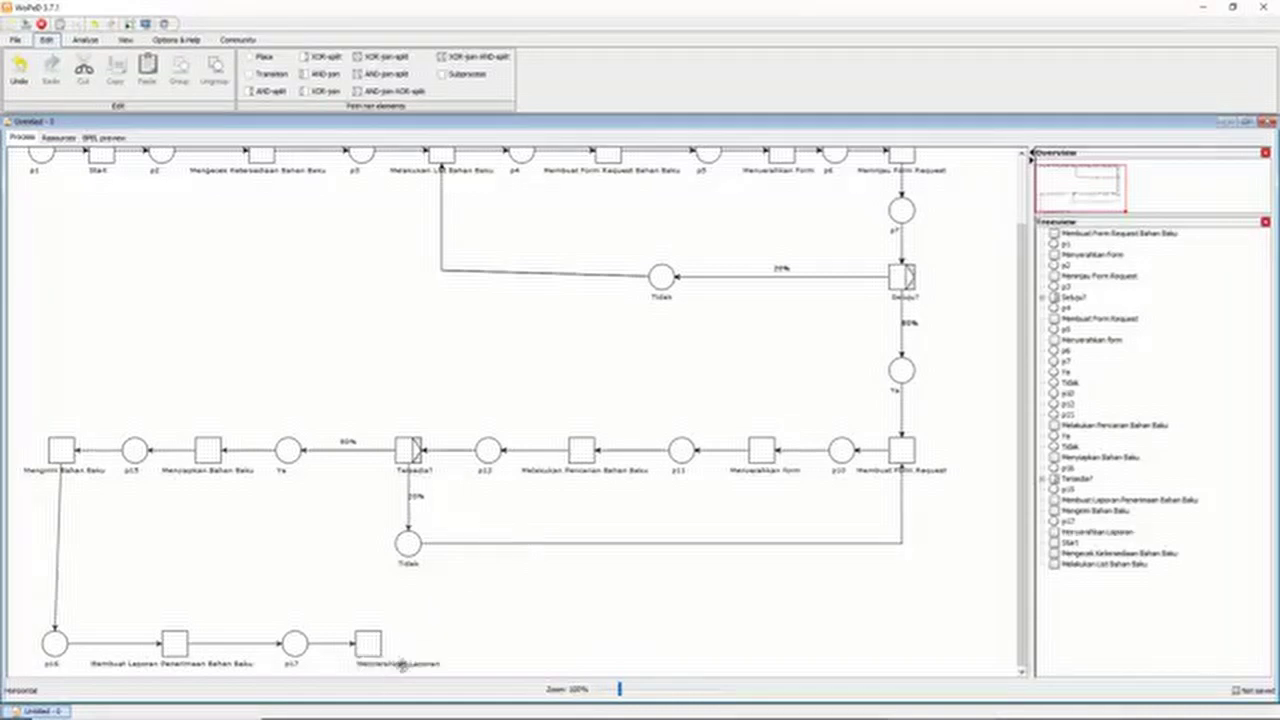
click(402, 664)
double_click(400, 662)
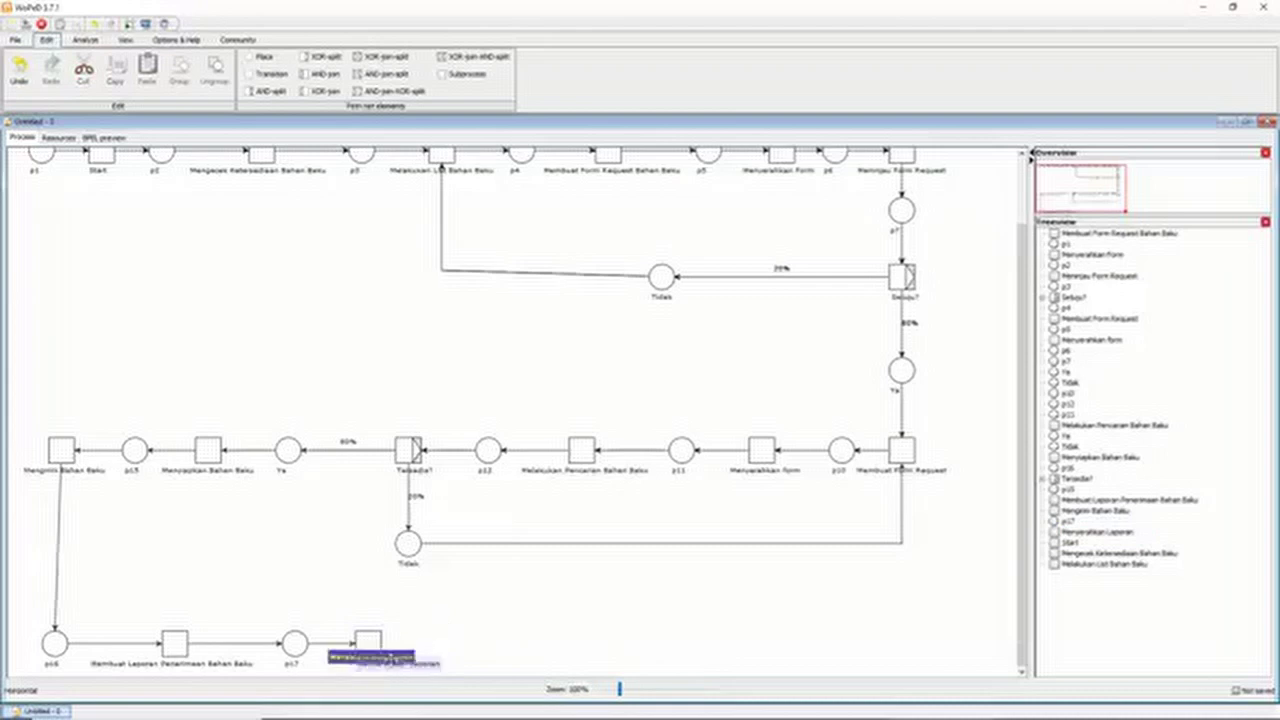
Add a place and a transition named Melakukan Pembukuan Form Request after Menyerahkan Laporan, checking the name against the BPMN diagram.
drag(393, 657, 555, 643)
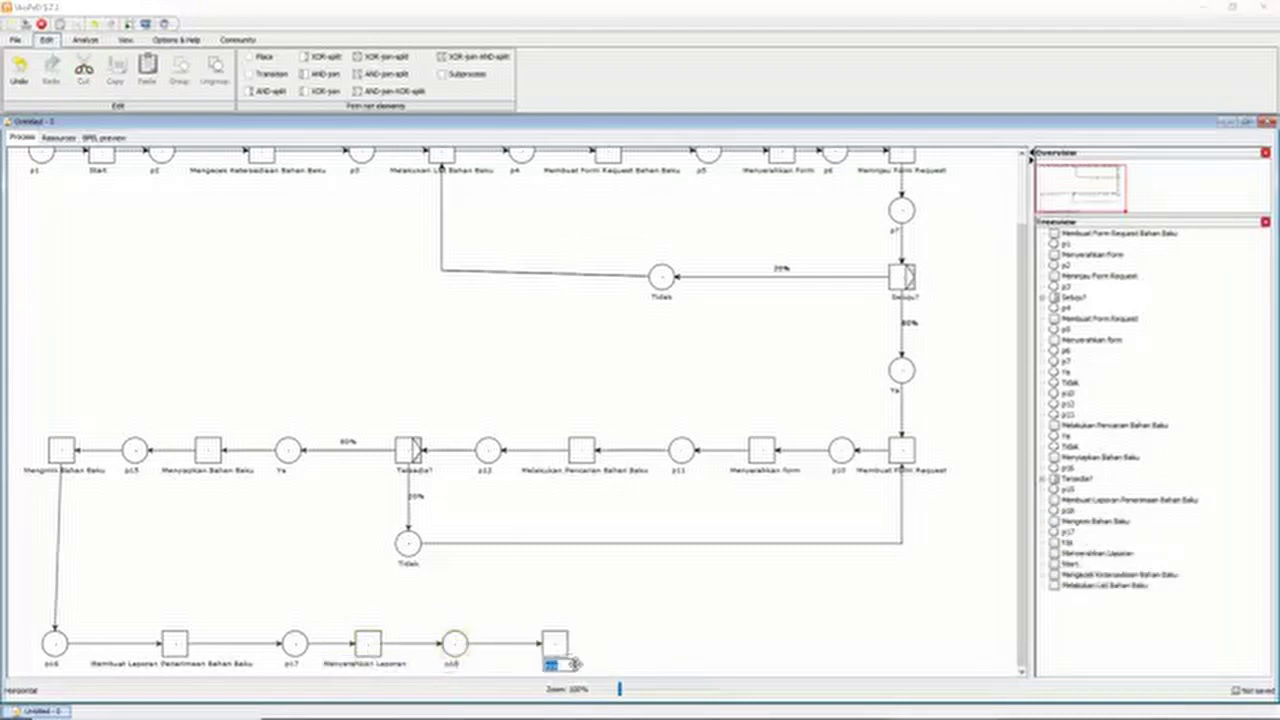
key(alt+Tab)
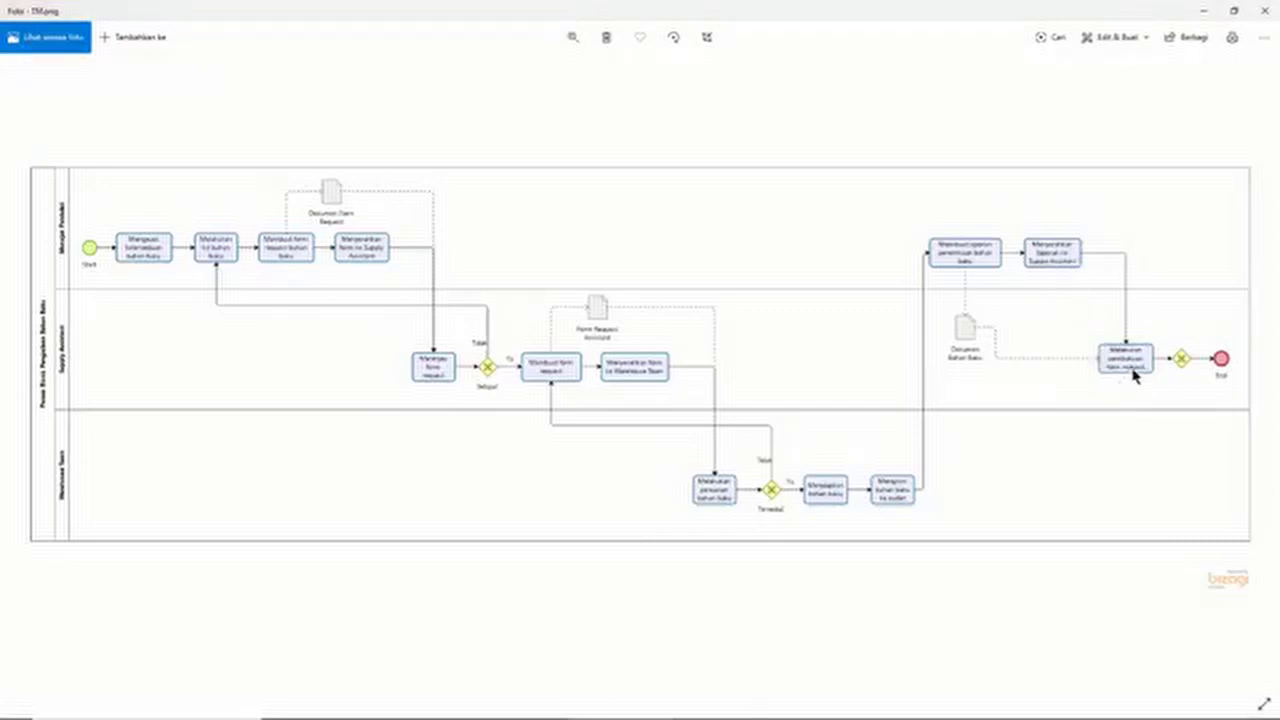
key(alt+Tab)
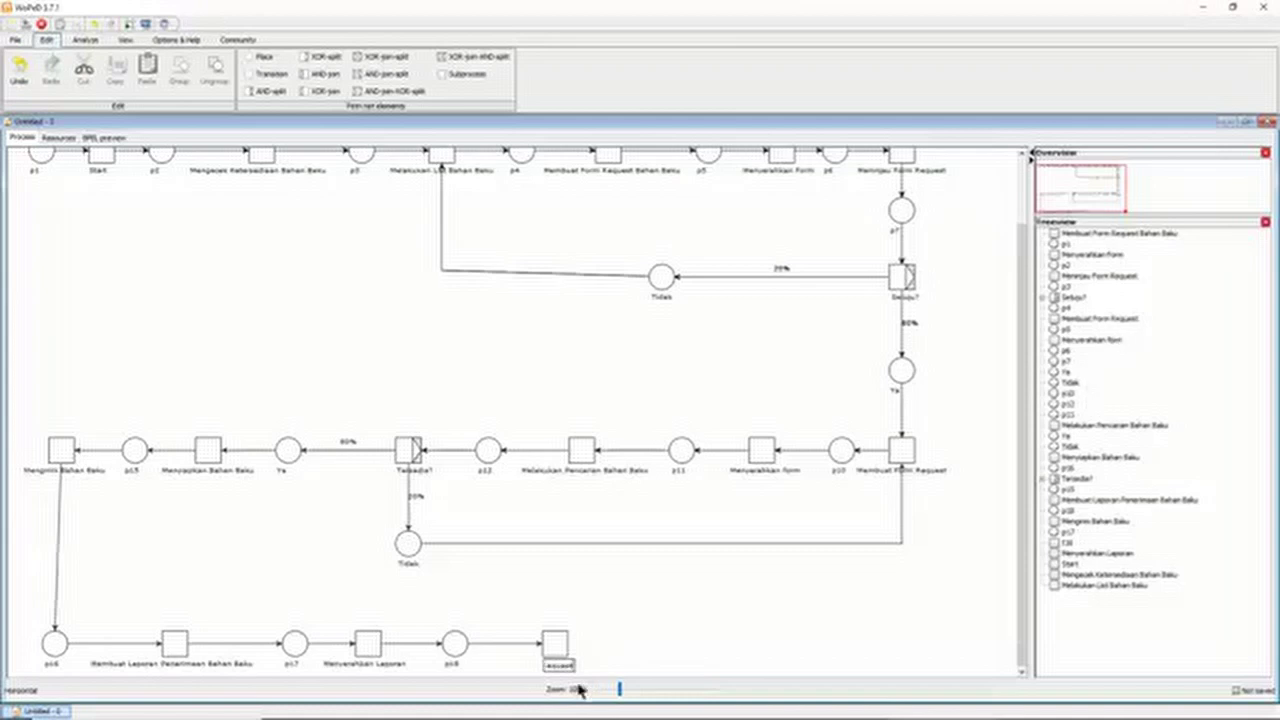
key(alt+Tab)
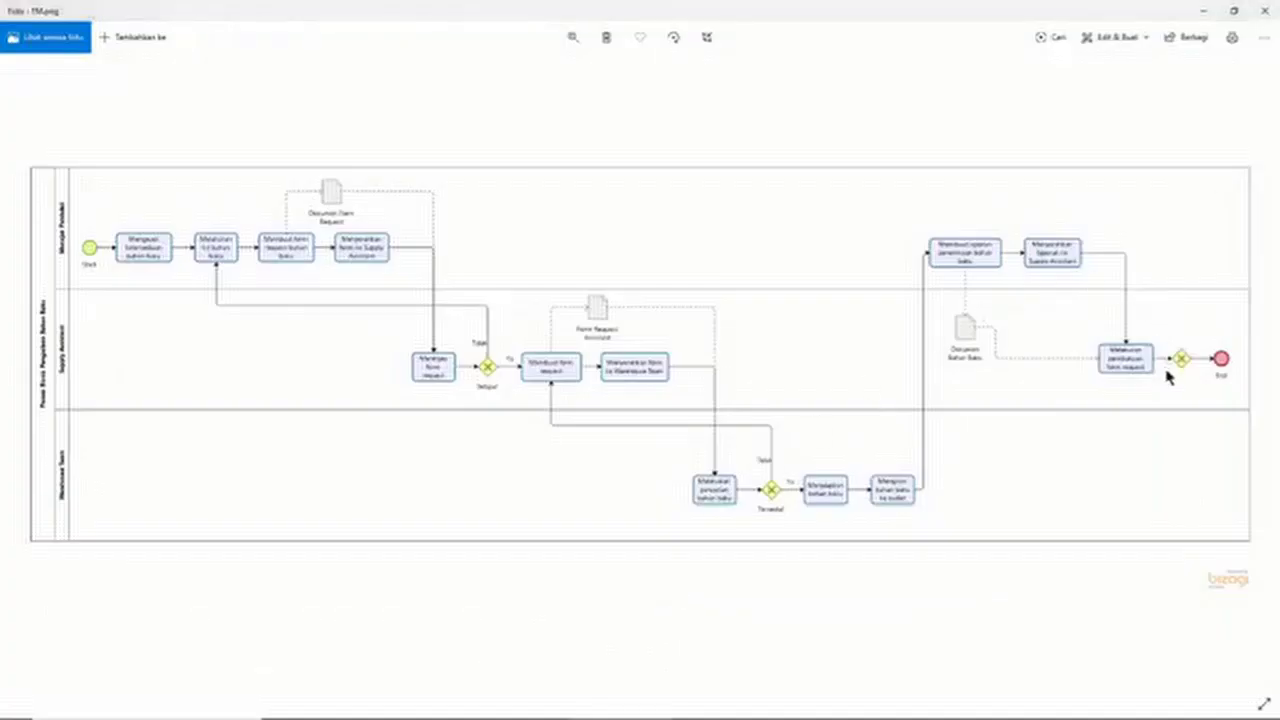
key(alt+Tab)
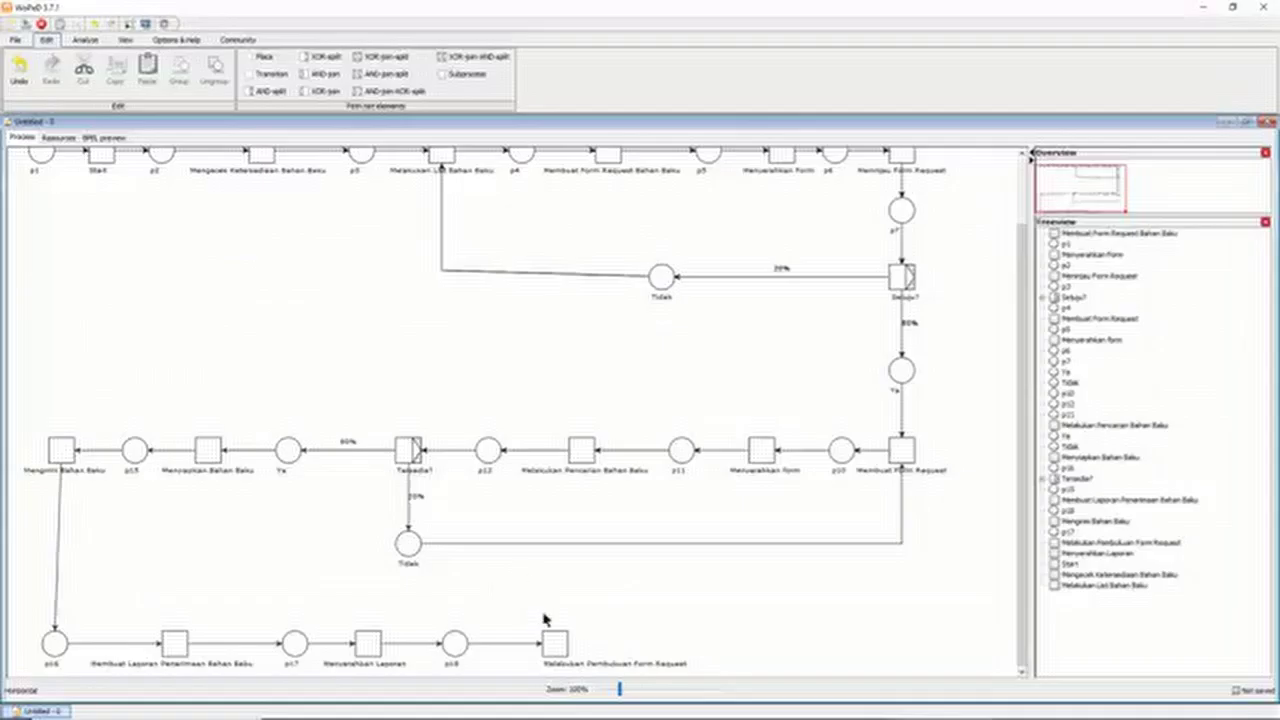
Centre the Melakukan Pembukuan Form Request label under its transition.
click(592, 660)
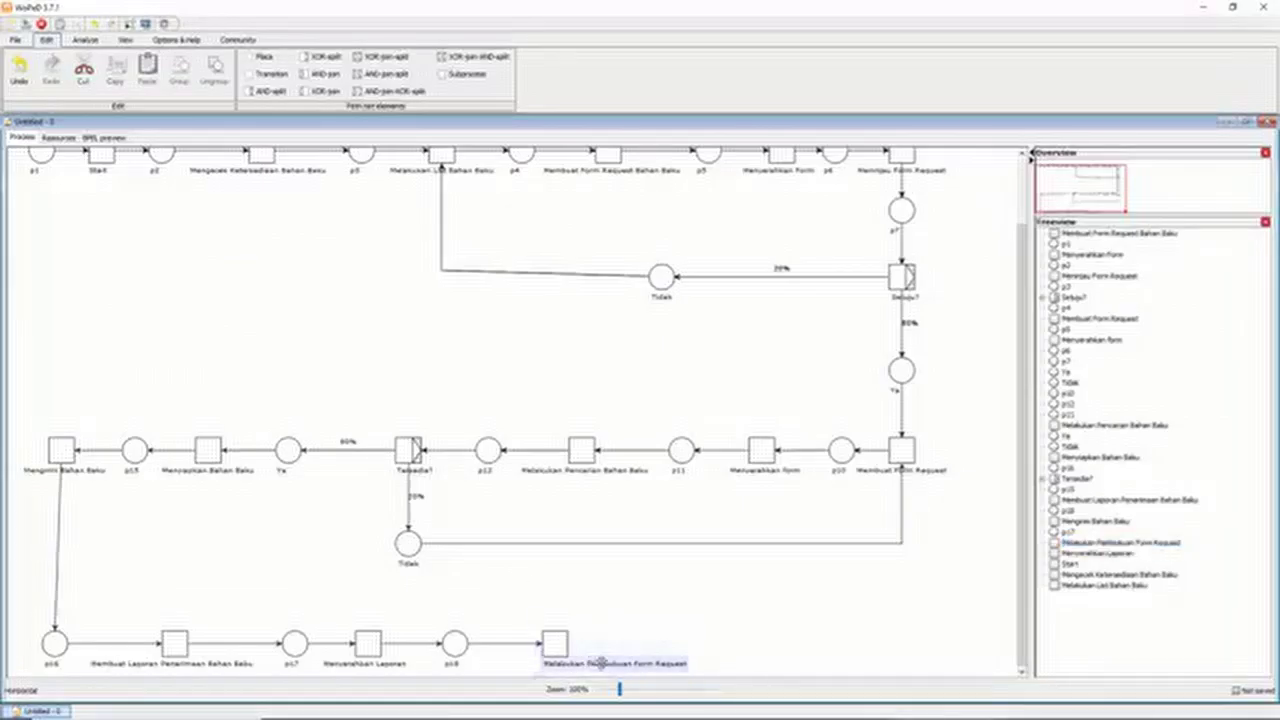
scroll(596, 662, down, 3)
double_click(565, 525)
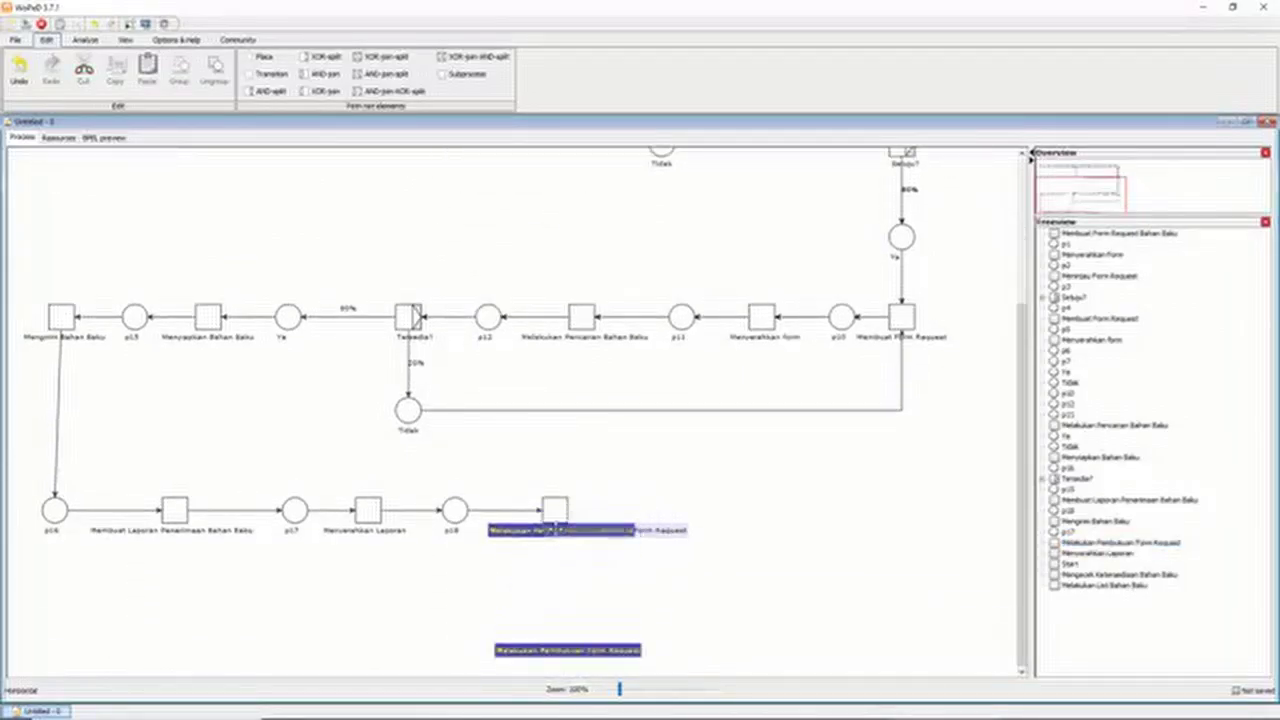
scroll(558, 535, up, 3)
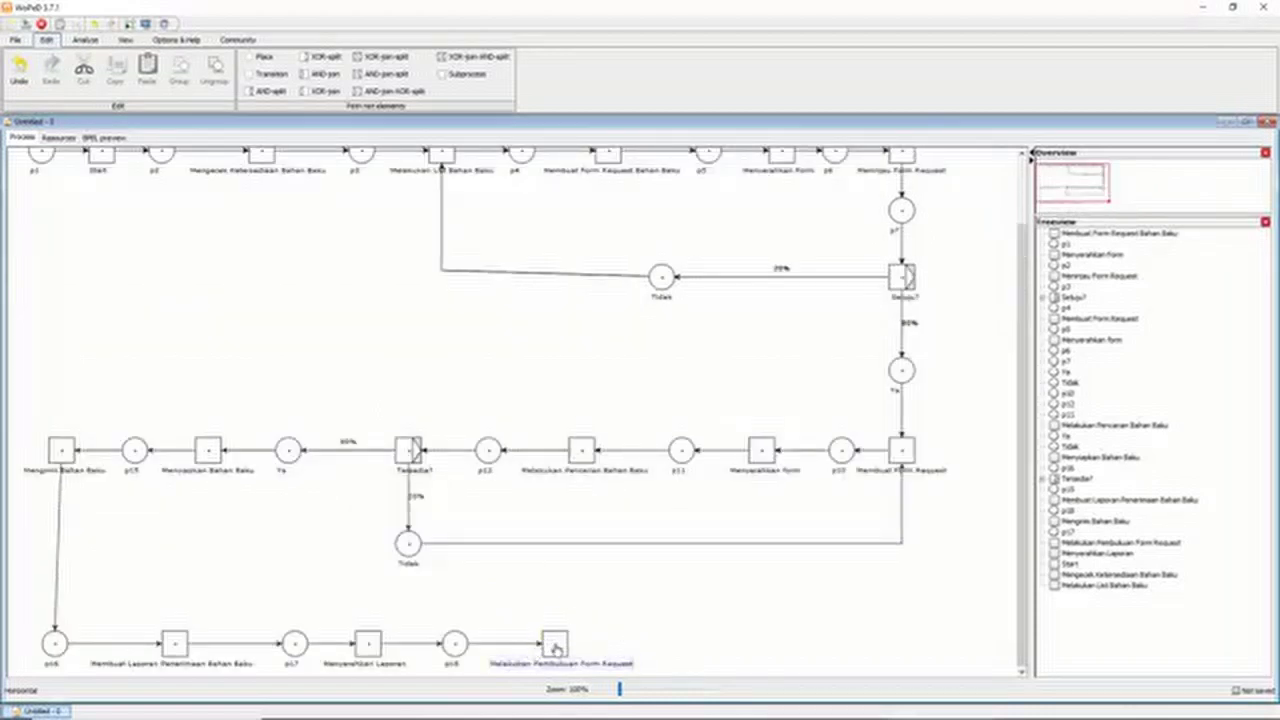
Add a connected place, transition and final place in sequence after Melakukan Pembukuan Form Request, keeping their default names.
click(654, 642)
double_click(657, 664)
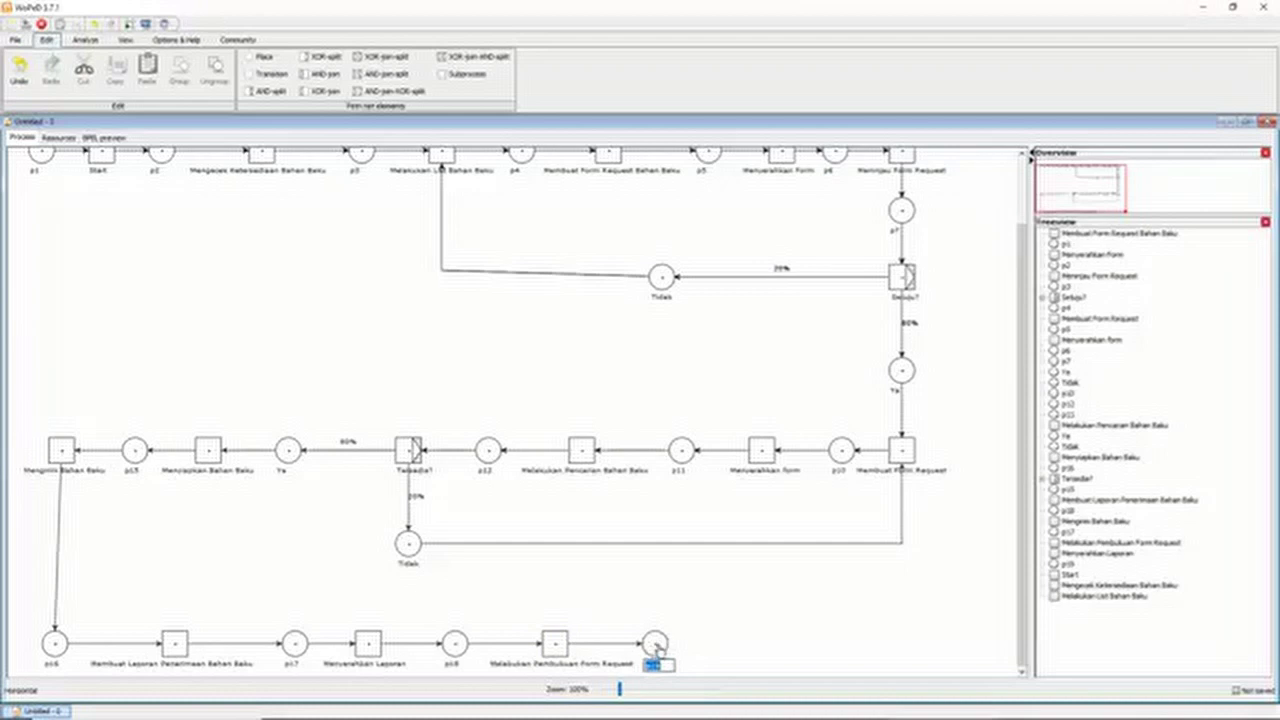
key(Return)
click(728, 642)
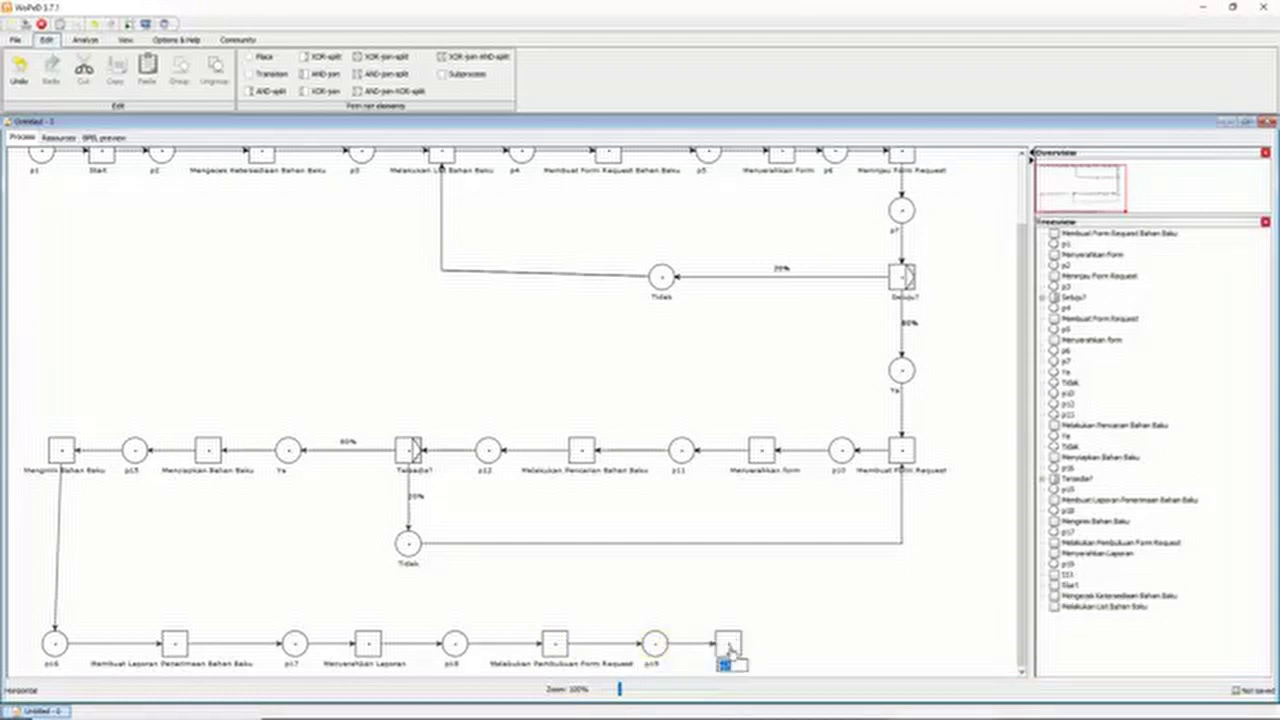
key(Return)
click(800, 643)
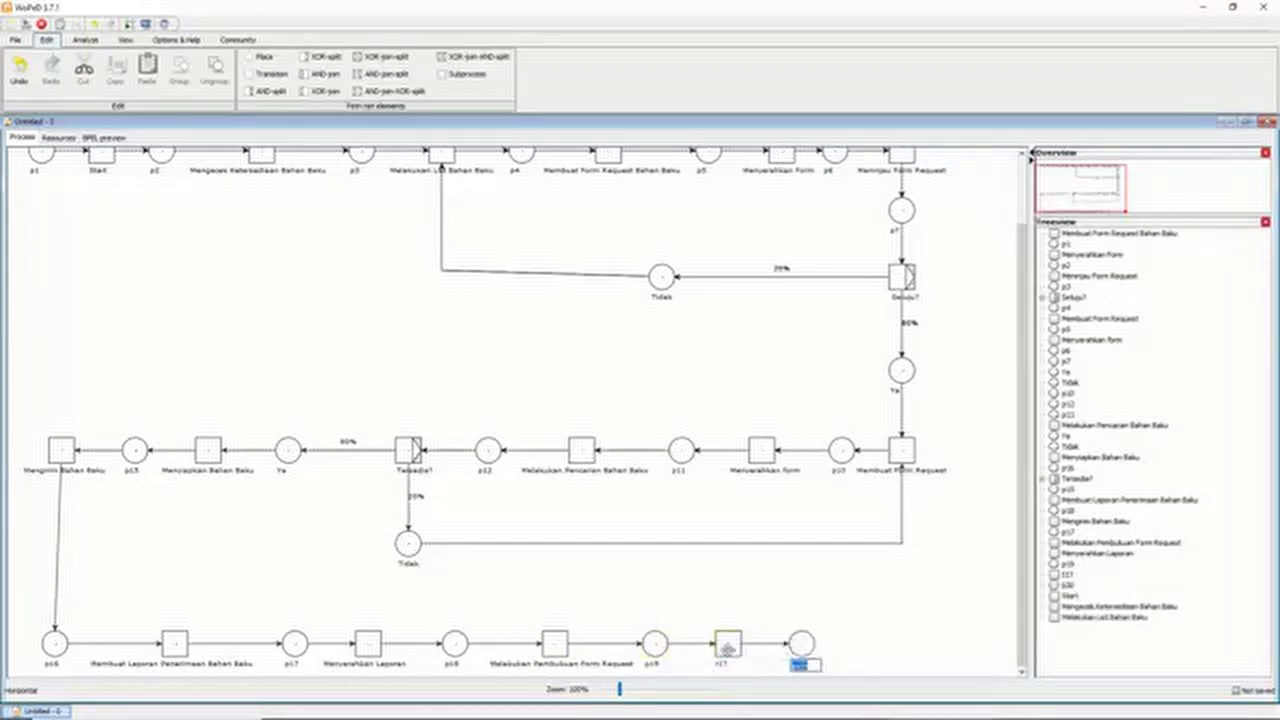
Rename the last transition, just before the final place, as End.
double_click(728, 645)
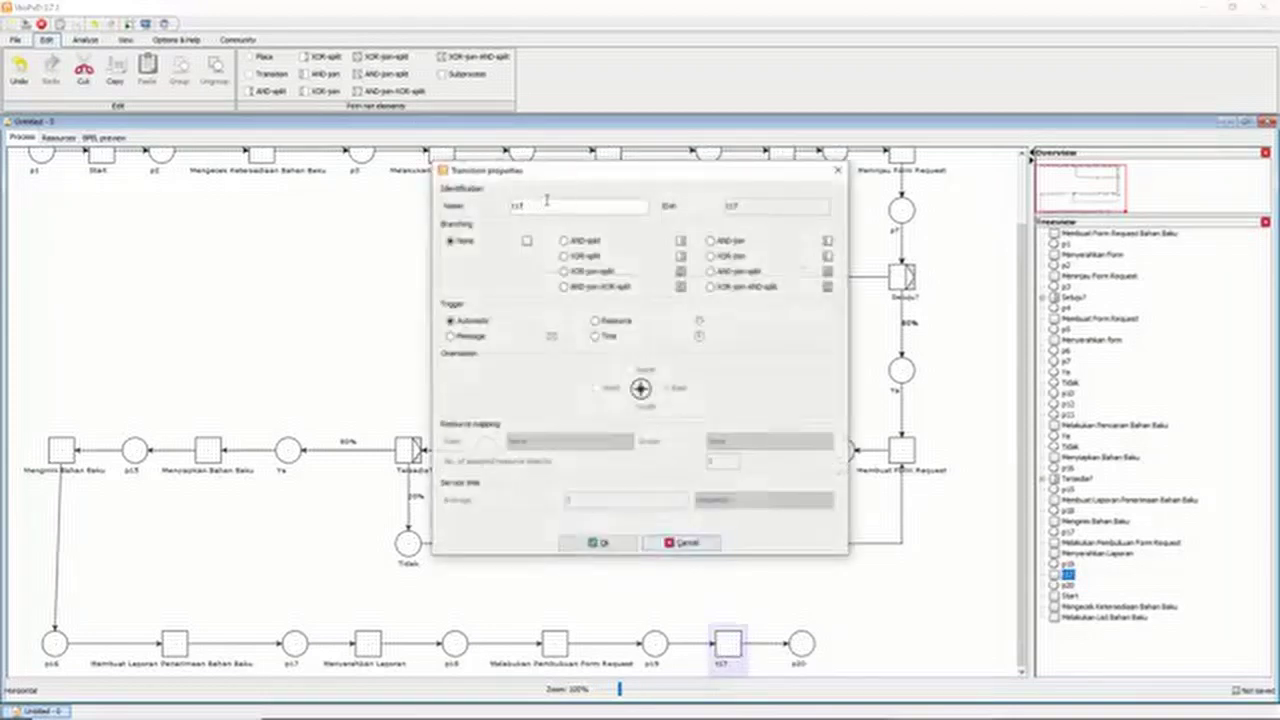
drag(514, 205, 529, 208)
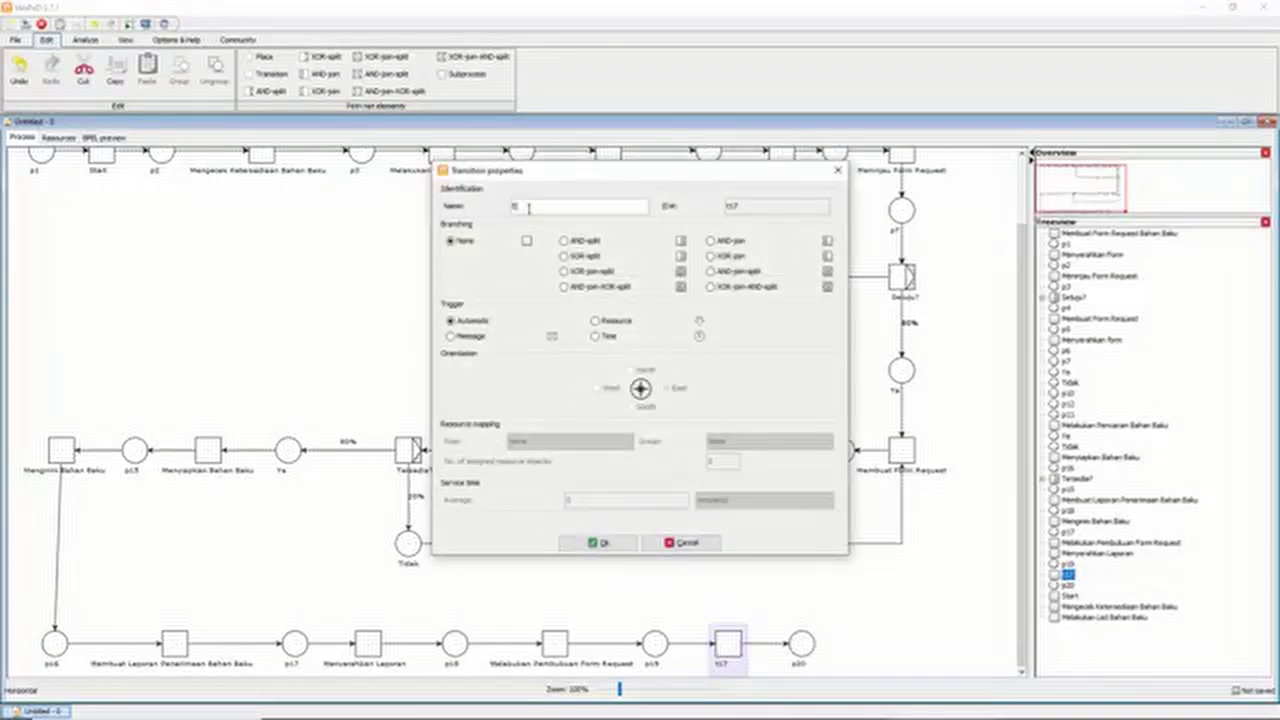
click(598, 542)
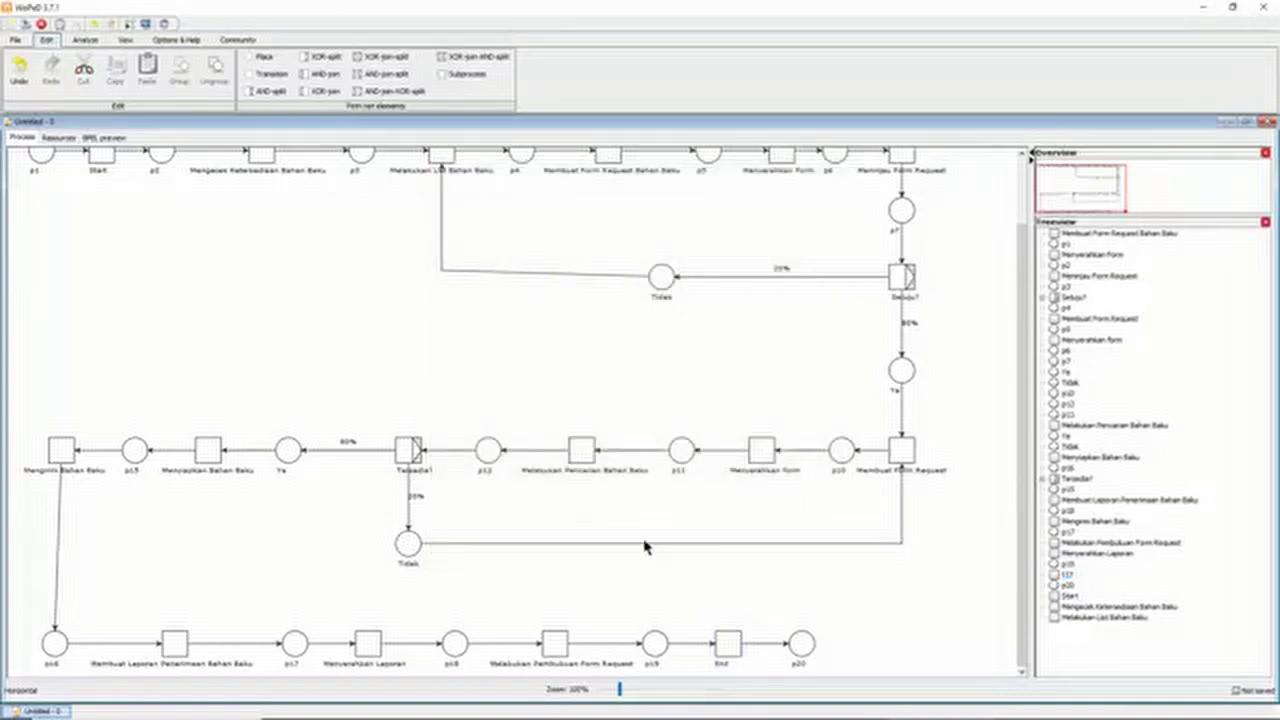
Compare the complete Petri net with the BPMN diagram image to check that every activity and gateway is covered.
scroll(699, 579, up, 2)
scroll(699, 579, down, 3)
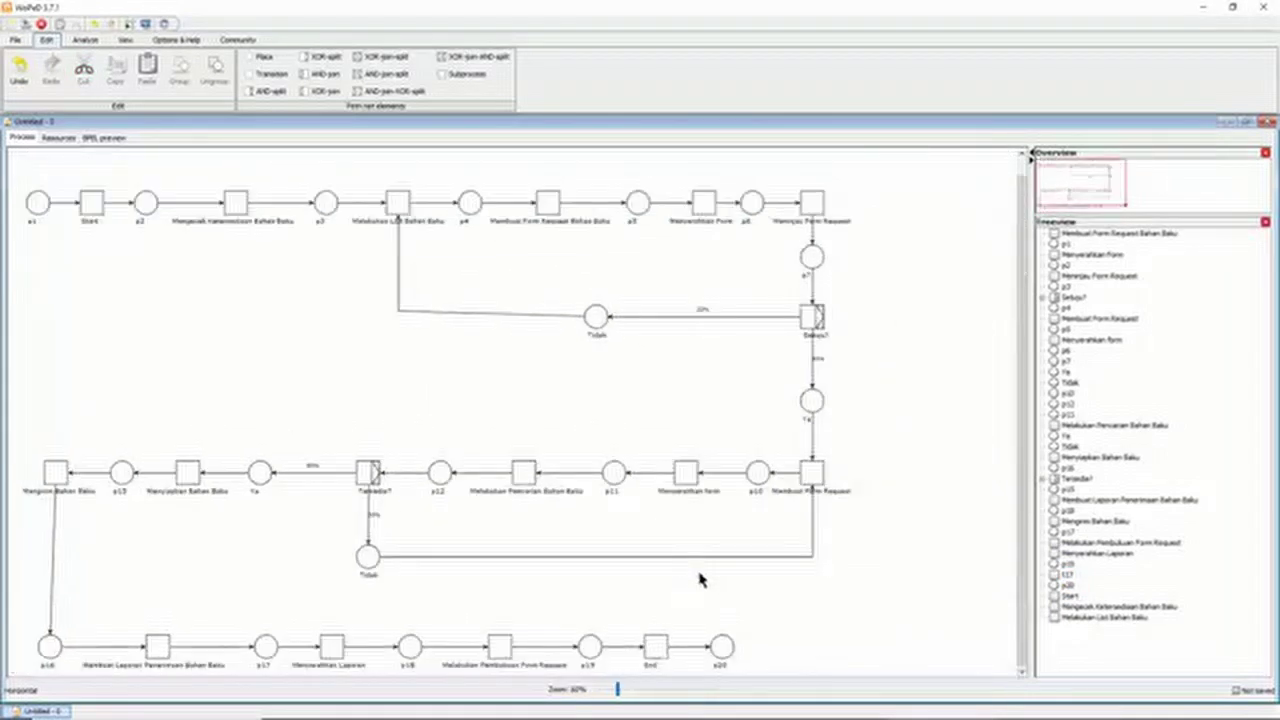
key(alt+Tab)
key(alt+Tab)
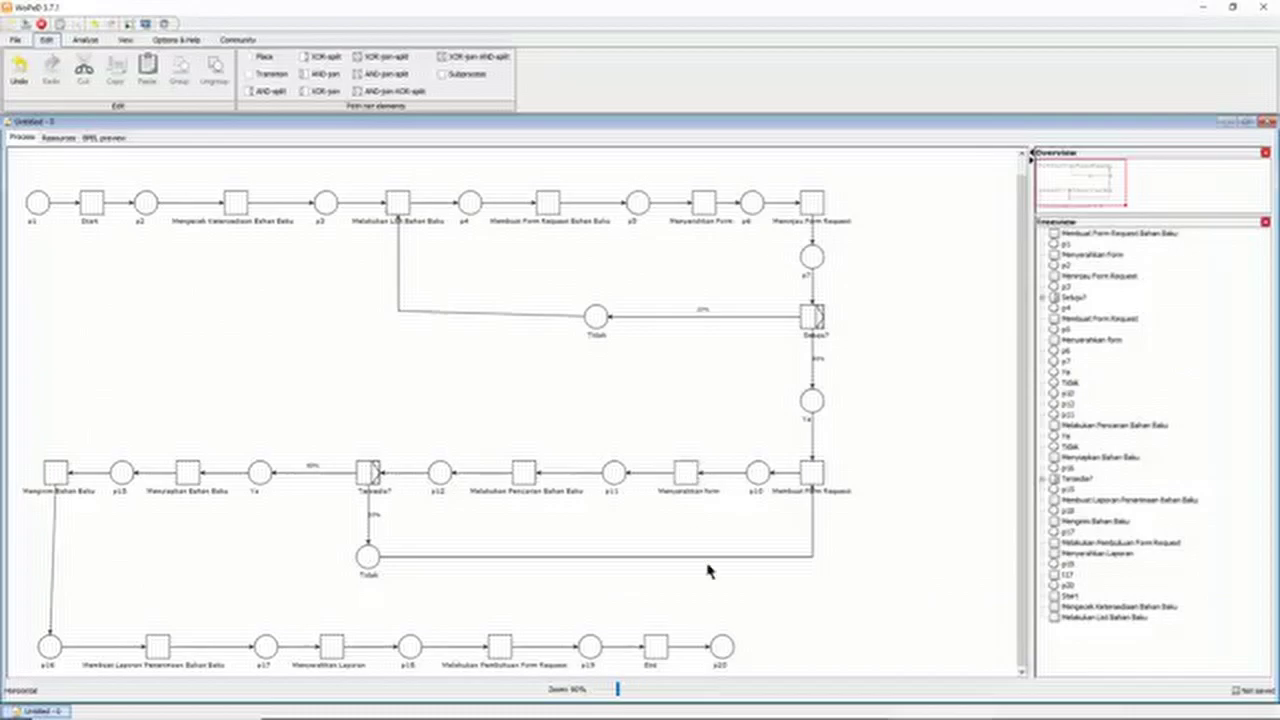
key(alt+Tab)
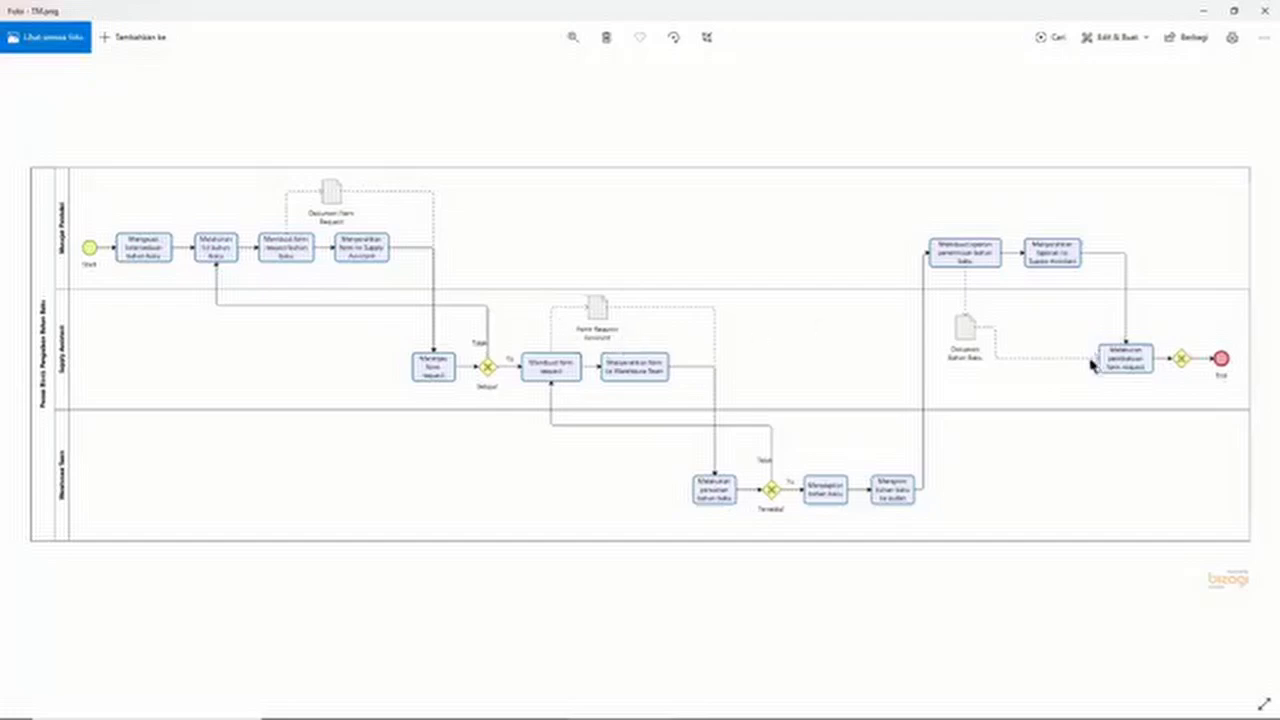
key(alt+Tab)
key(alt+Tab)
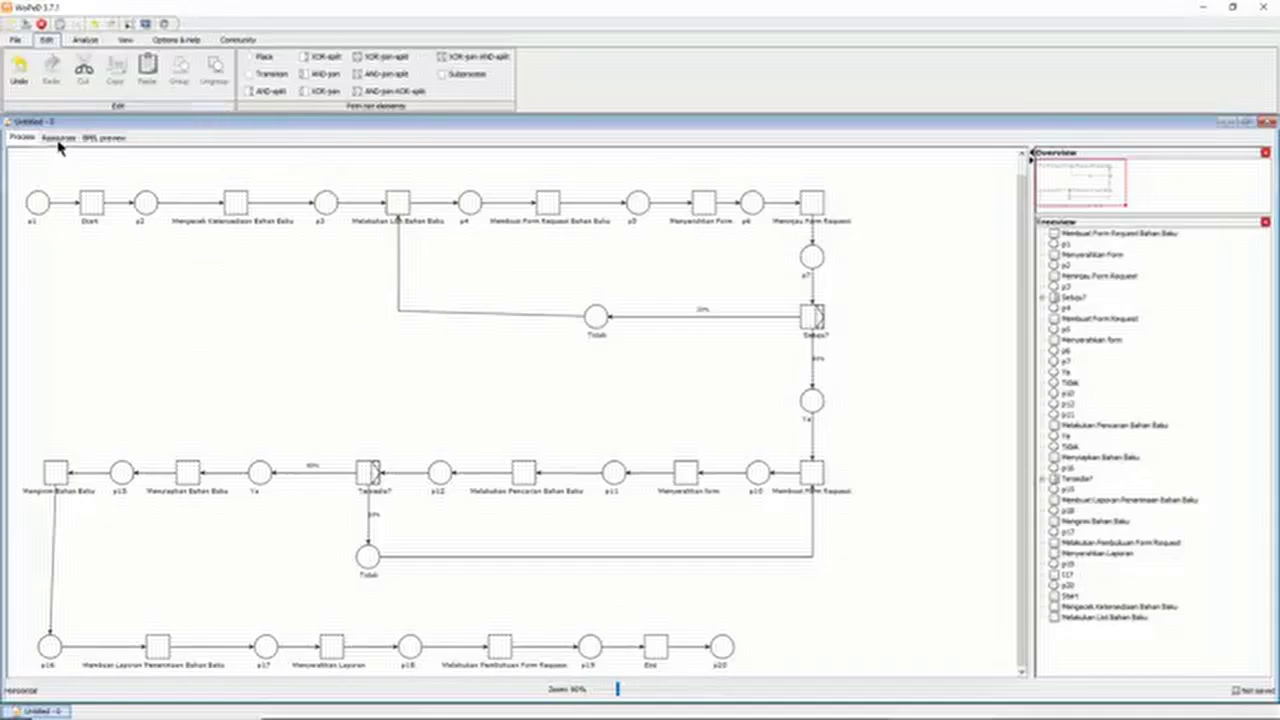
Create a resource role named Manajer Produksi, checking the lane name against the BPMN diagram.
click(58, 137)
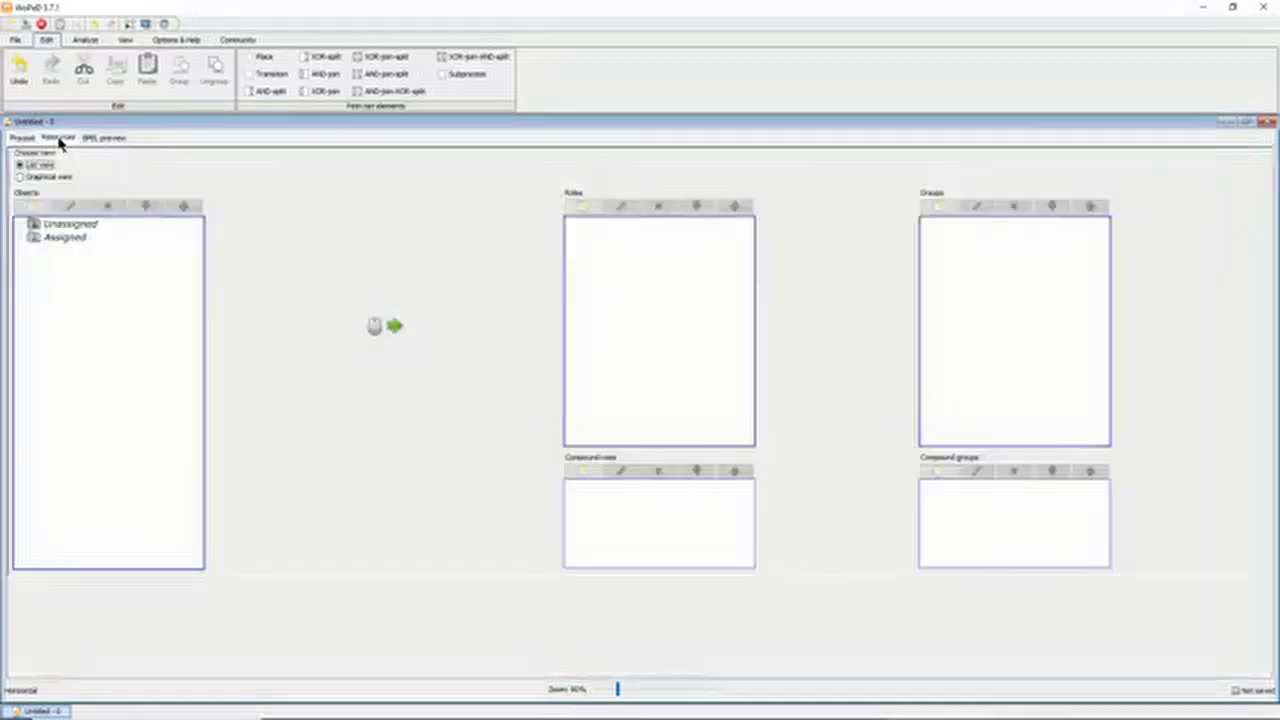
click(585, 208)
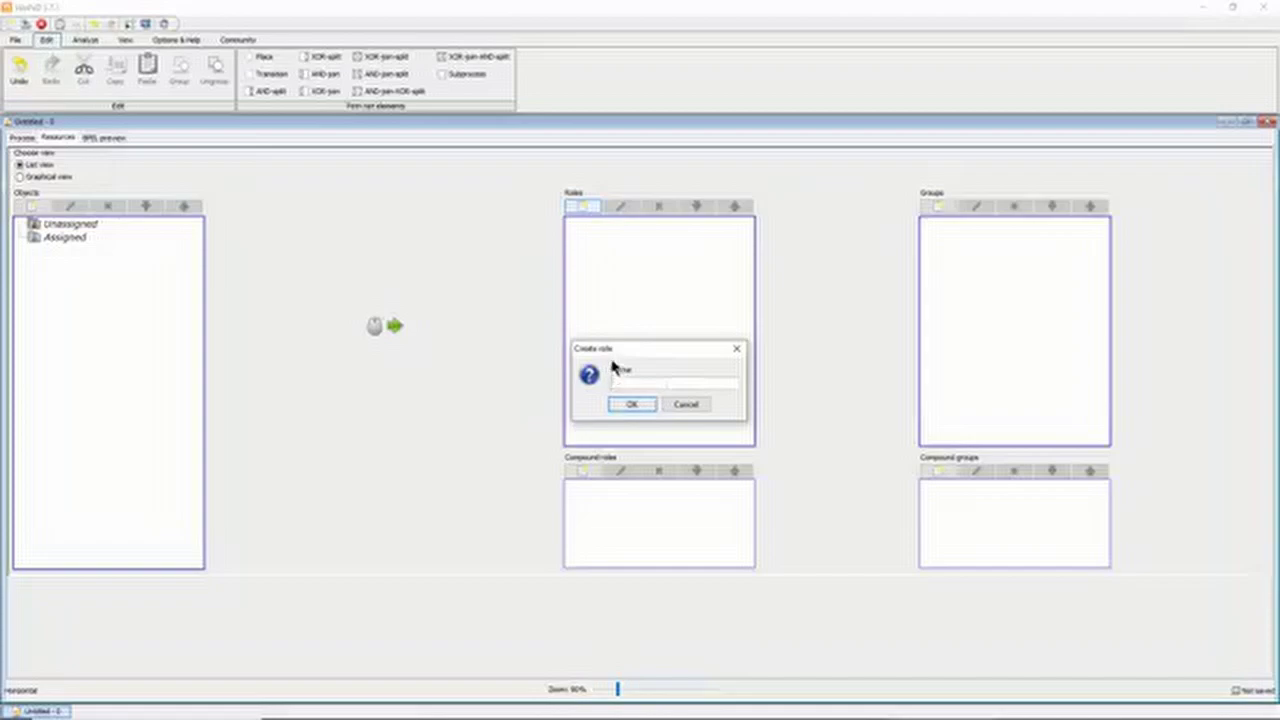
key(alt+Tab)
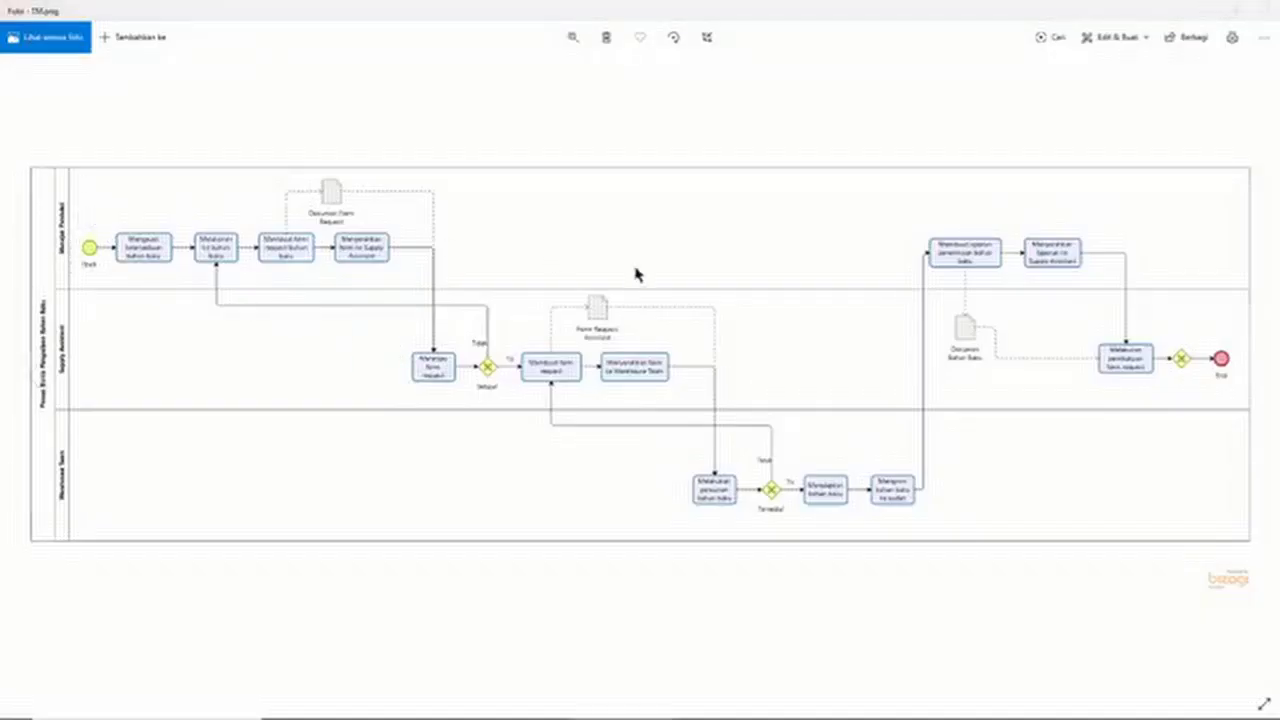
key(alt+Tab)
text(Hans)
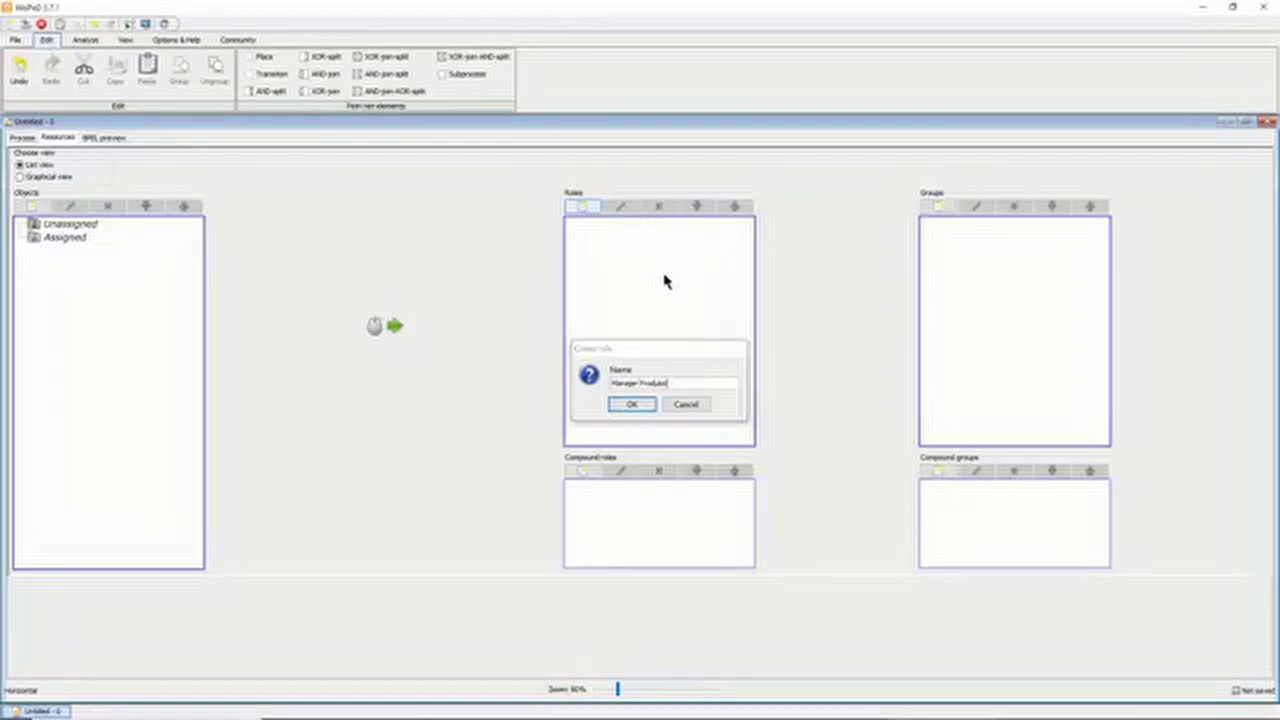
key(Return)
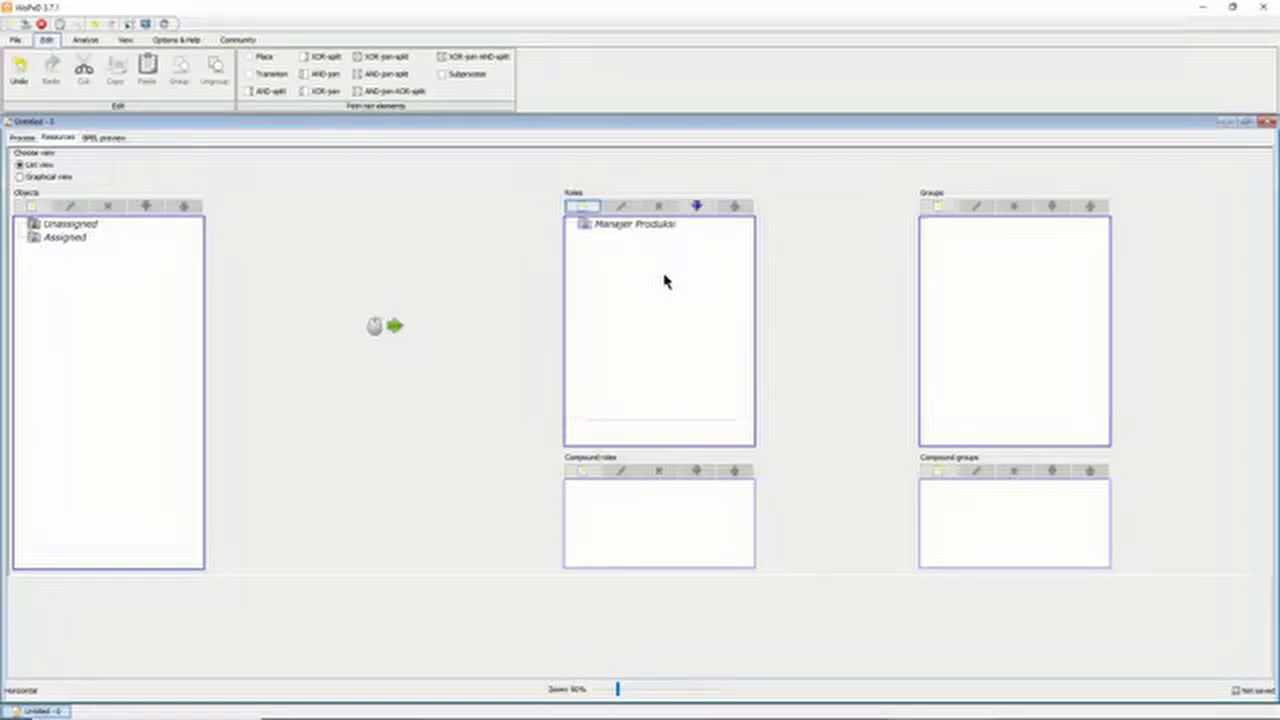
Add a second resource role named Supply Assistant, taken from the middle lane of the BPMN diagram.
click(594, 210)
key(alt+Tab)
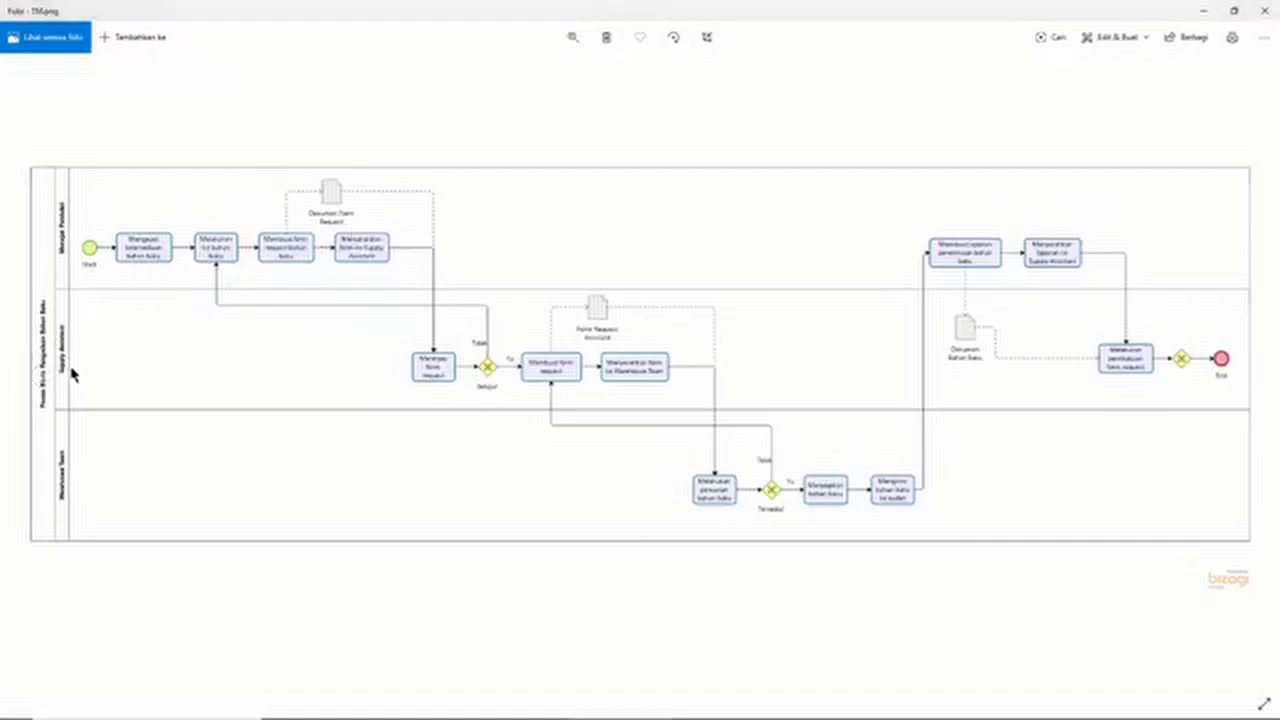
key(alt+Tab)
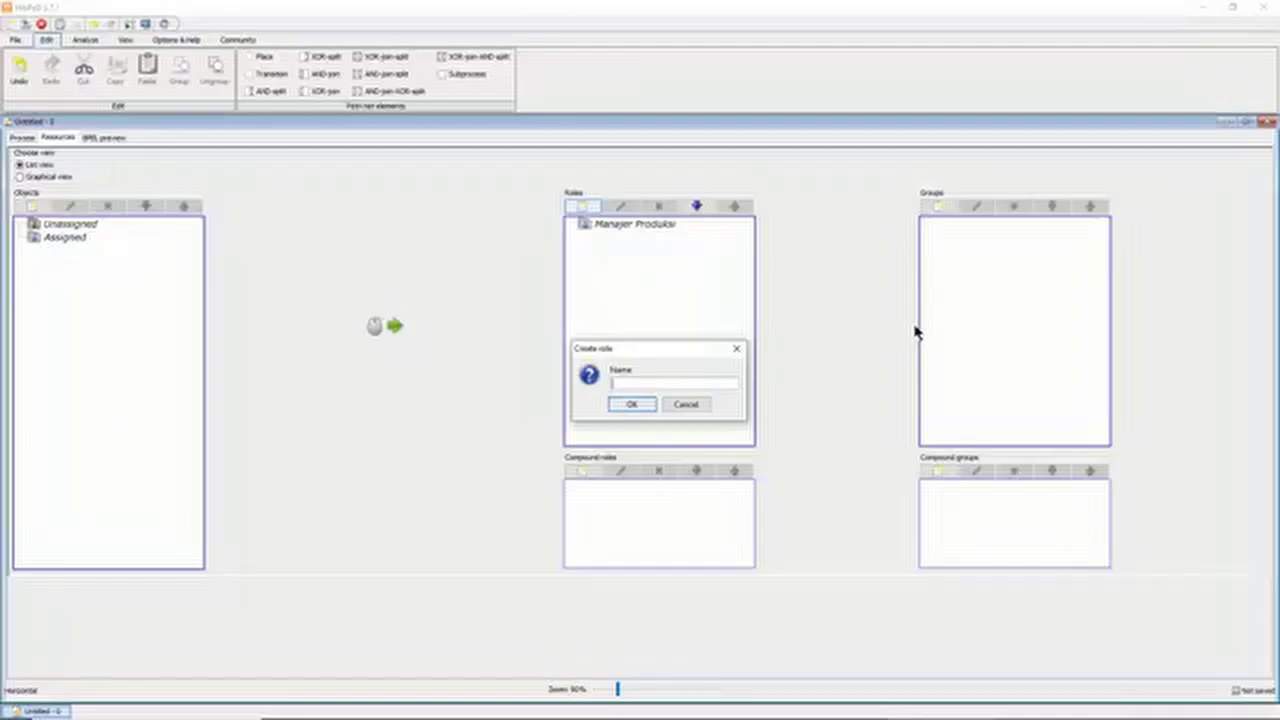
text(Supe)
key(Return)
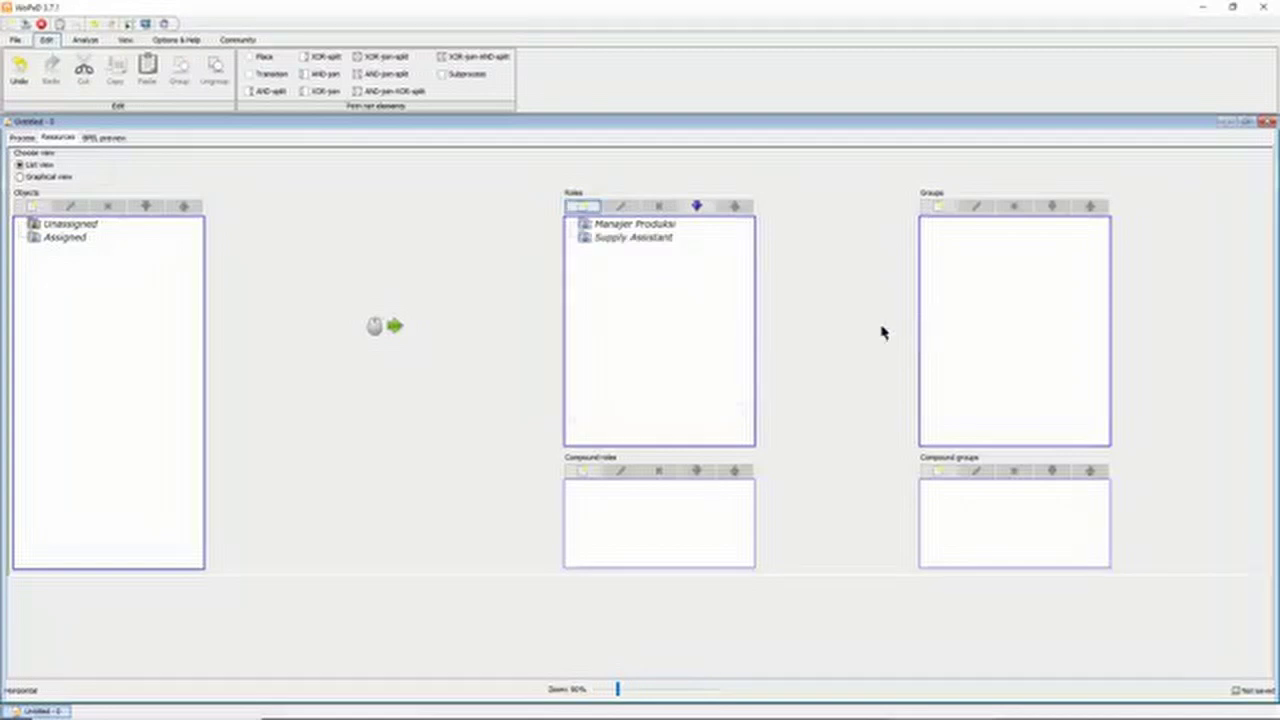
Add a third resource role named Warehouse Team, taken from the lowest lane of the BPMN diagram.
click(585, 207)
key(alt+Tab)
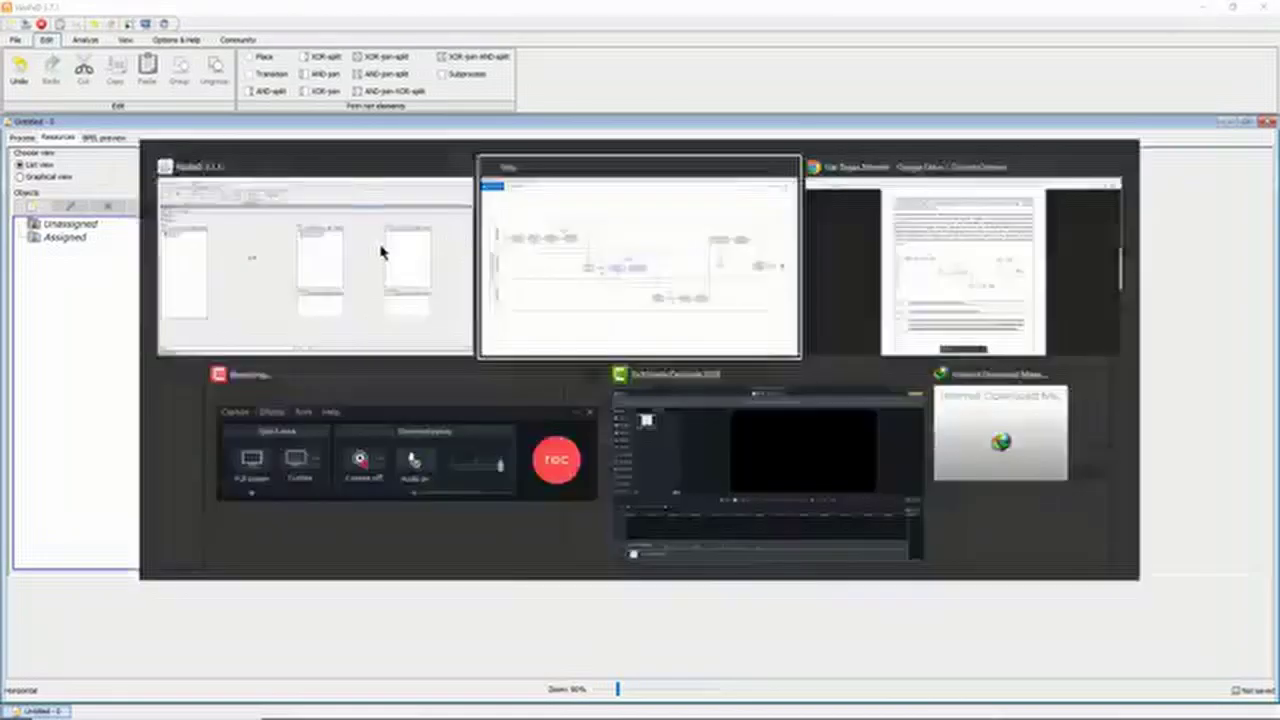
key(alt+Tab)
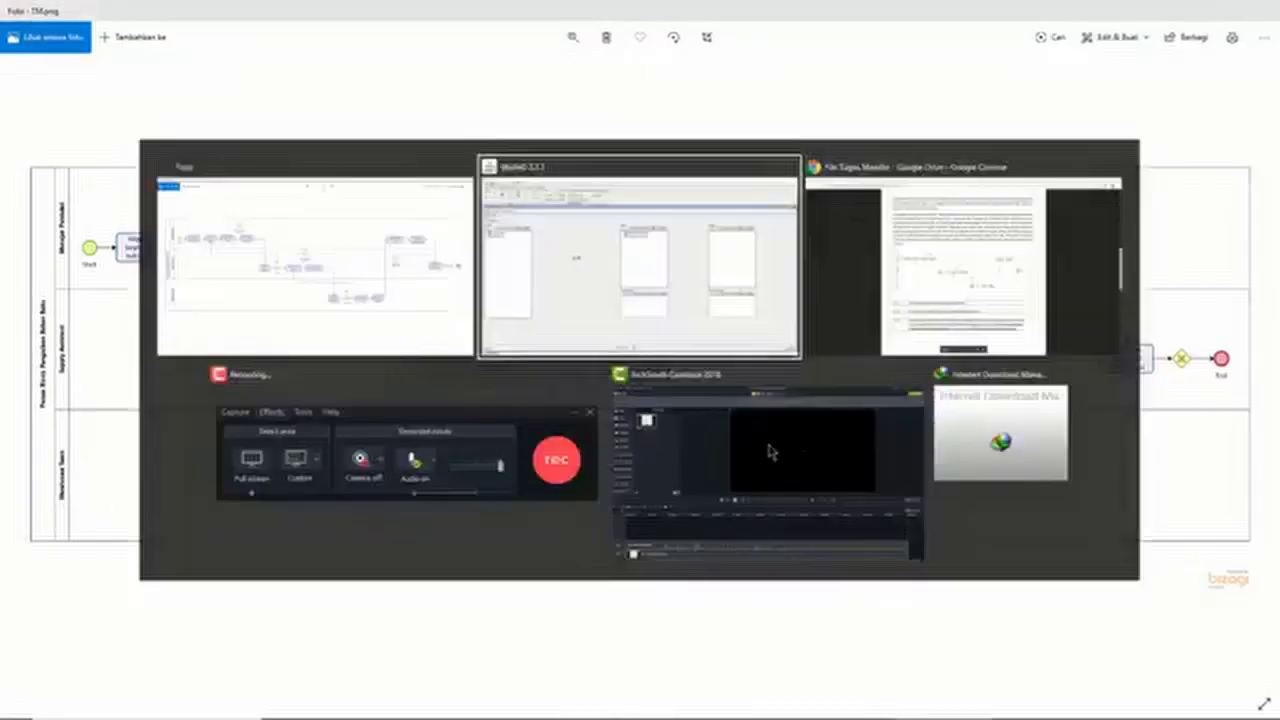
text(Warehouse Team)
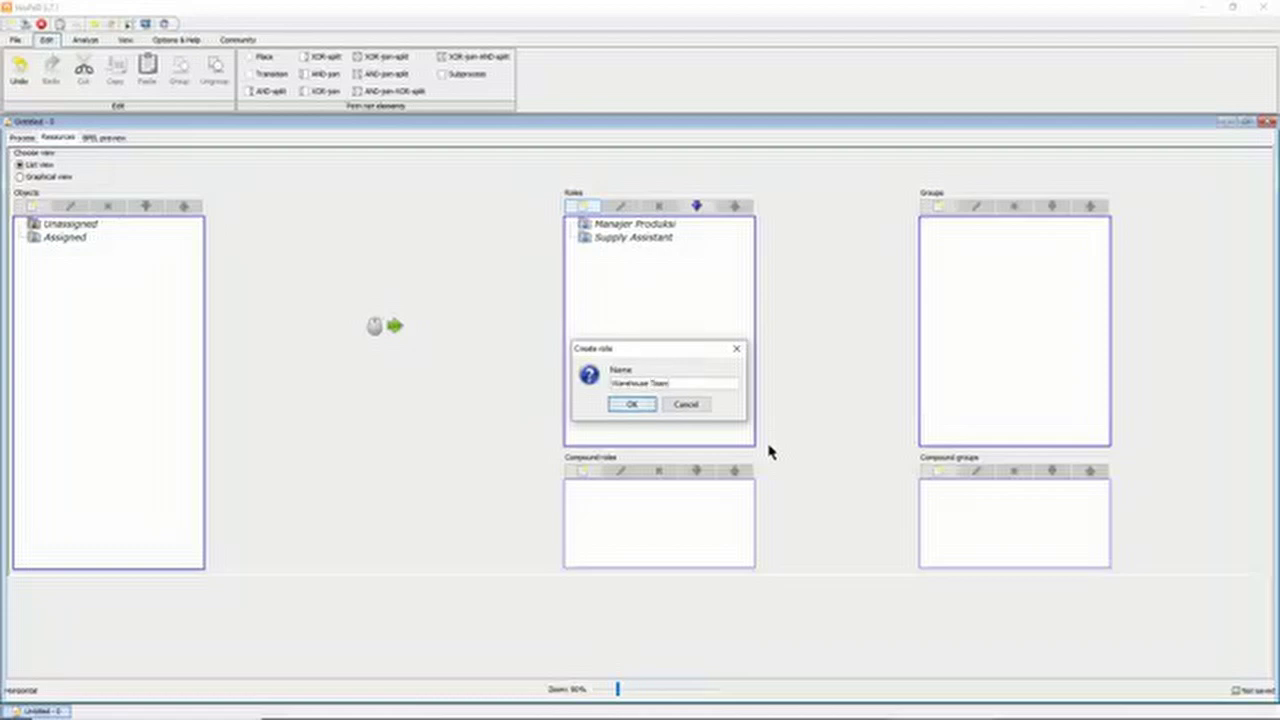
key(Return)
Create a resource group named PT BPAD Foodstory, checking the company name in the assignment document.
key(alt+Tab)
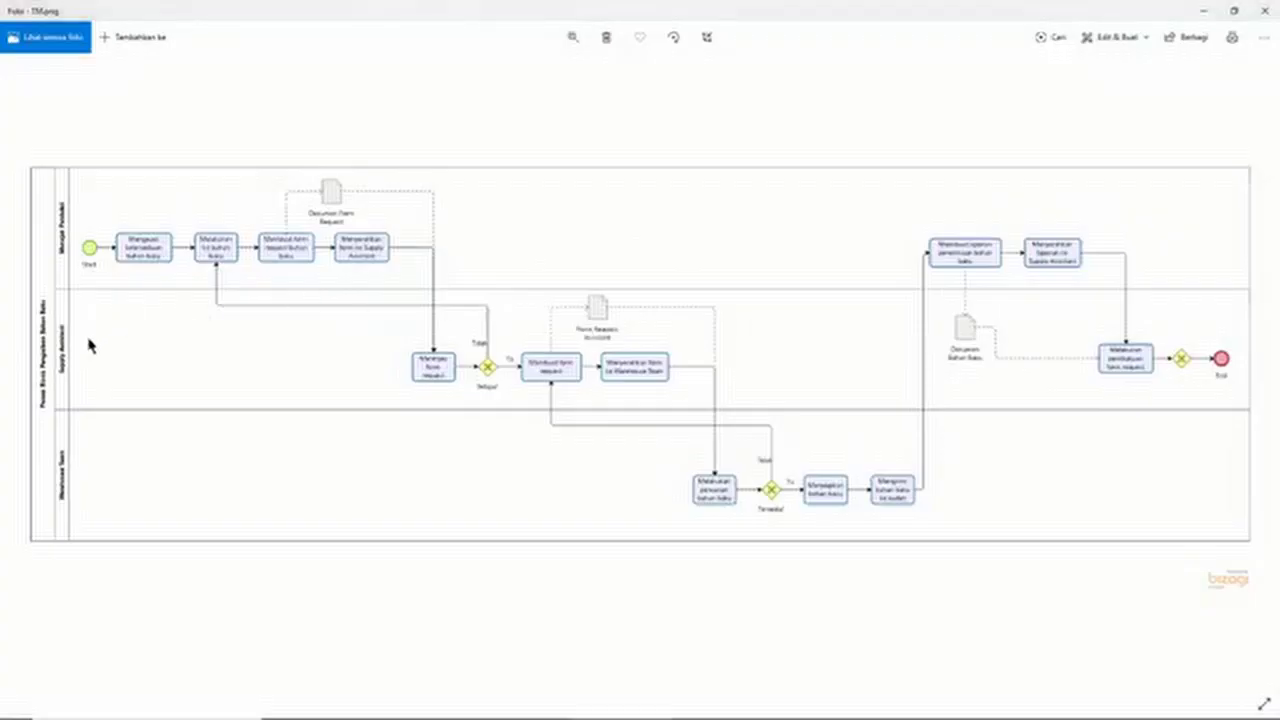
key(alt+Tab)
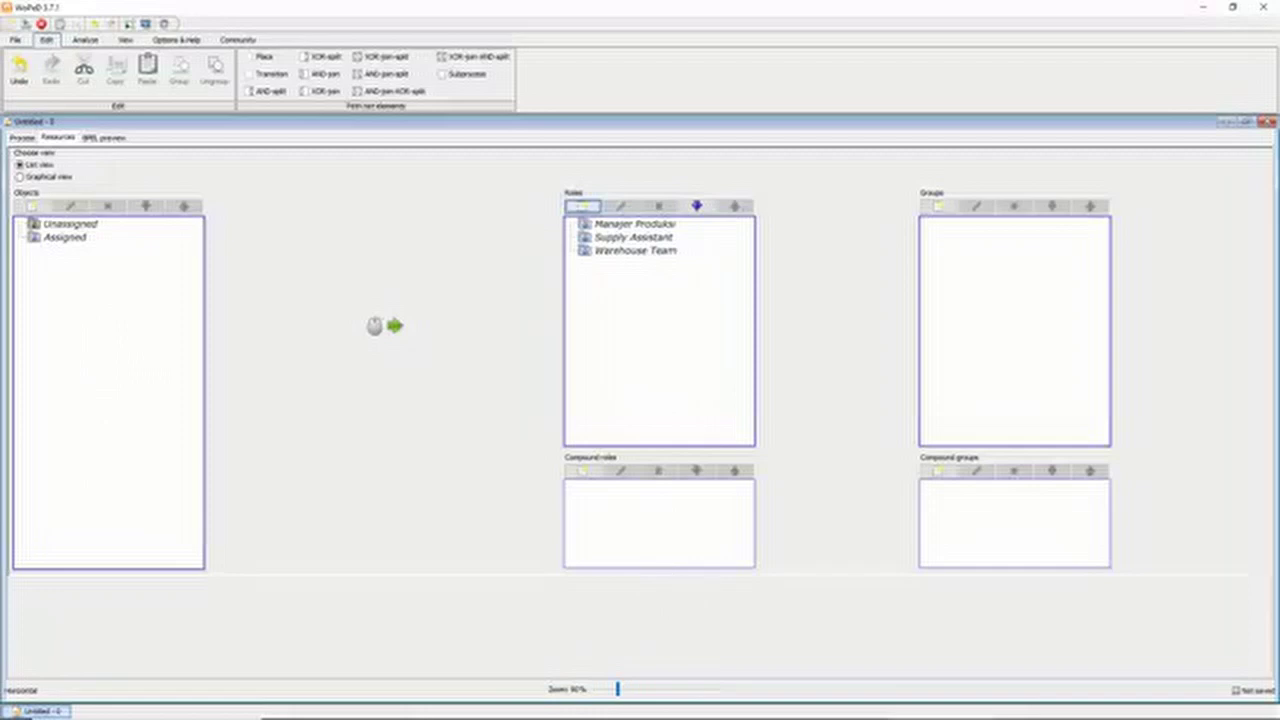
click(488, 707)
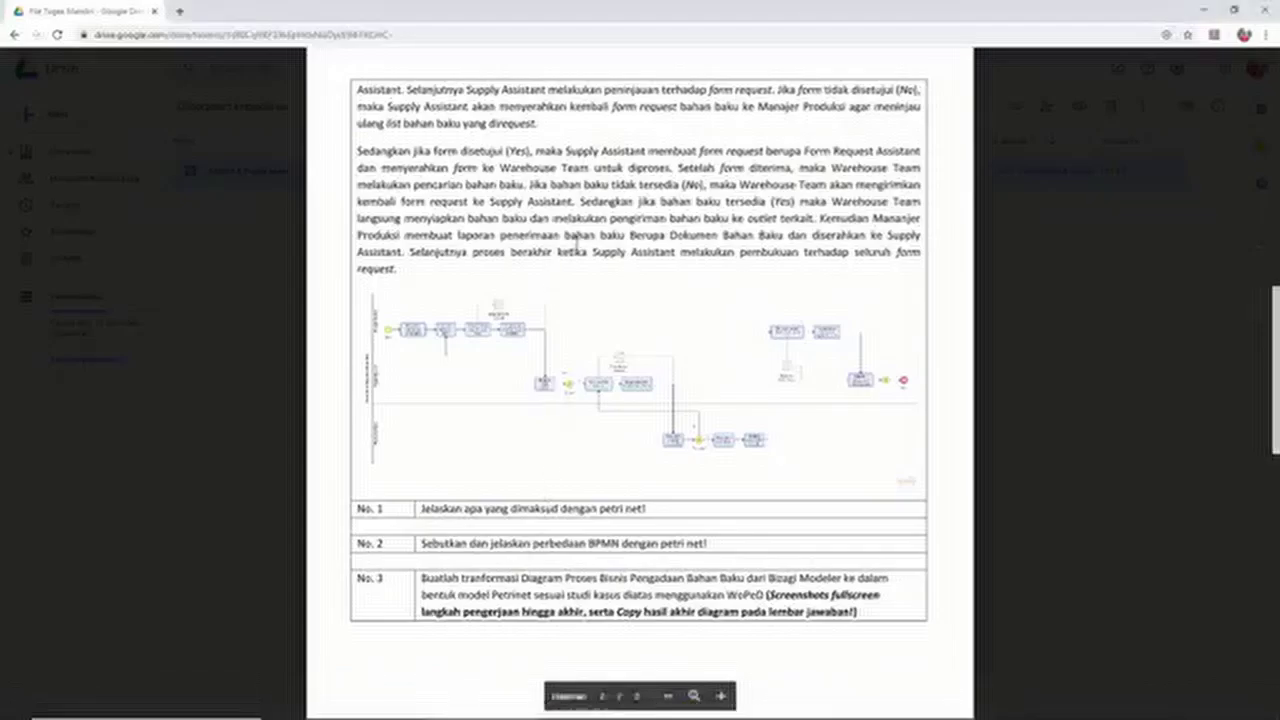
scroll(663, 259, up, 10)
scroll(663, 259, down, 5)
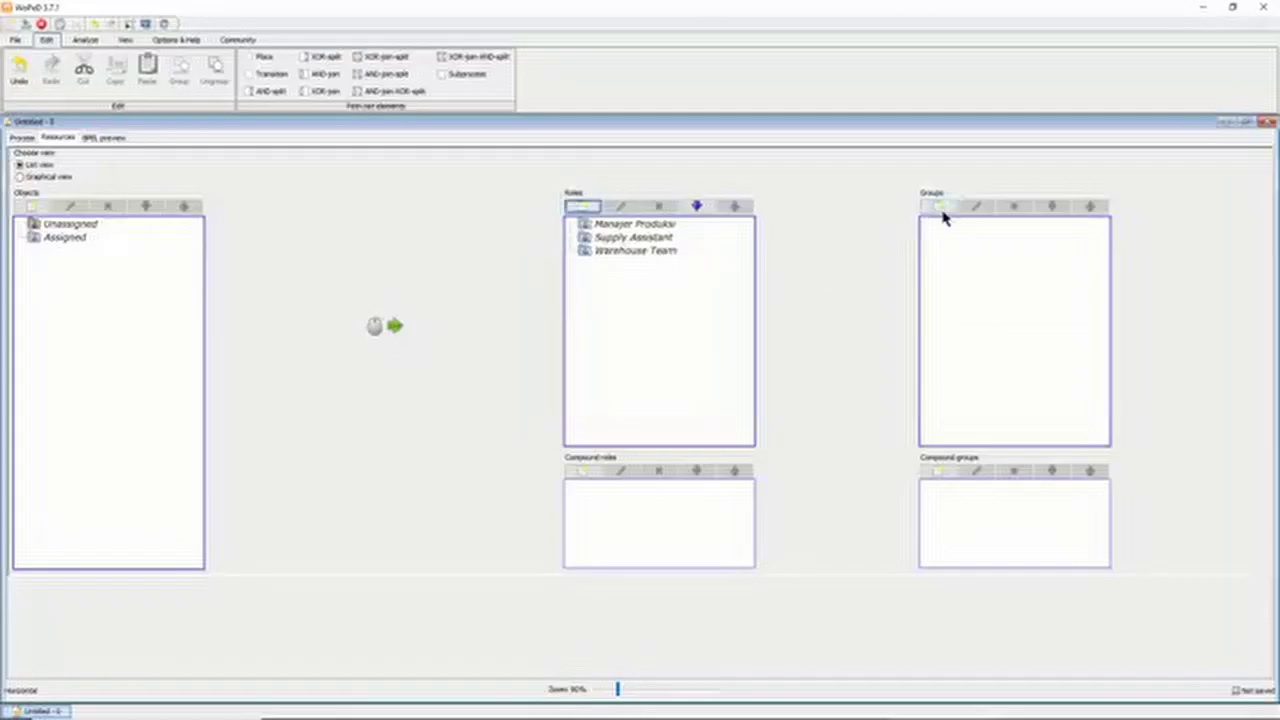
click(940, 206)
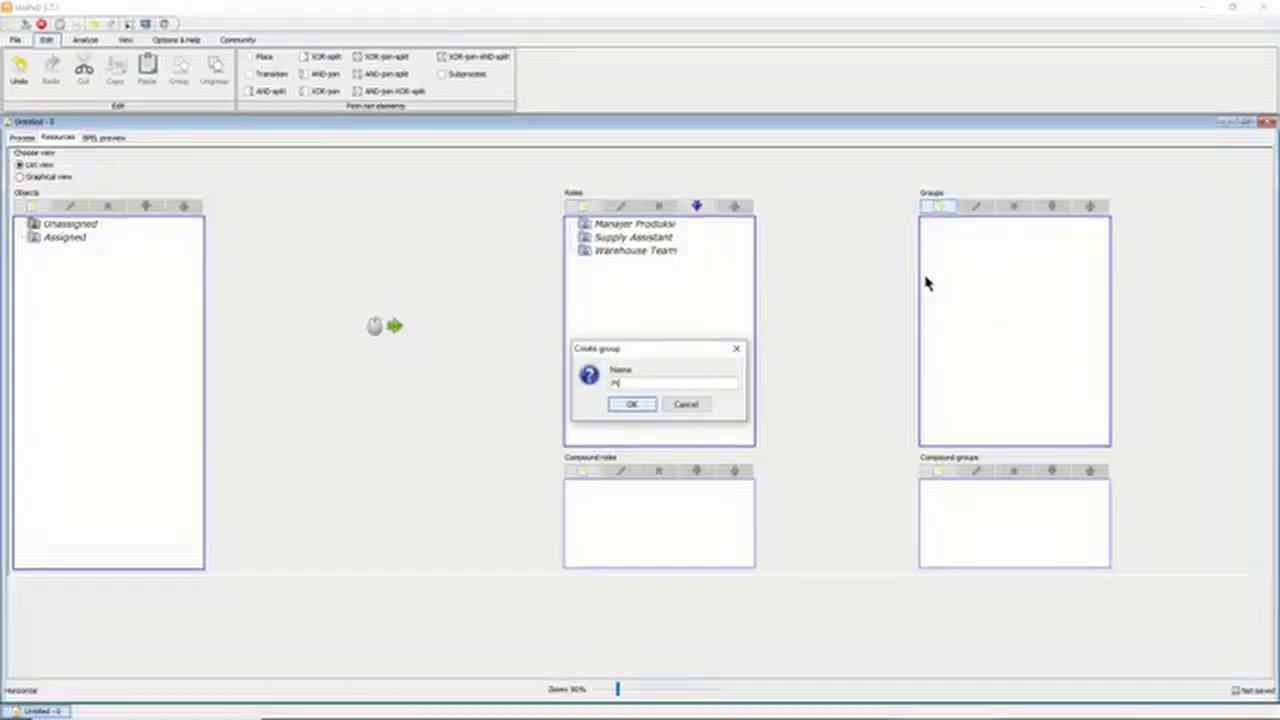
text(PT BRAD Foodstory)
click(632, 405)
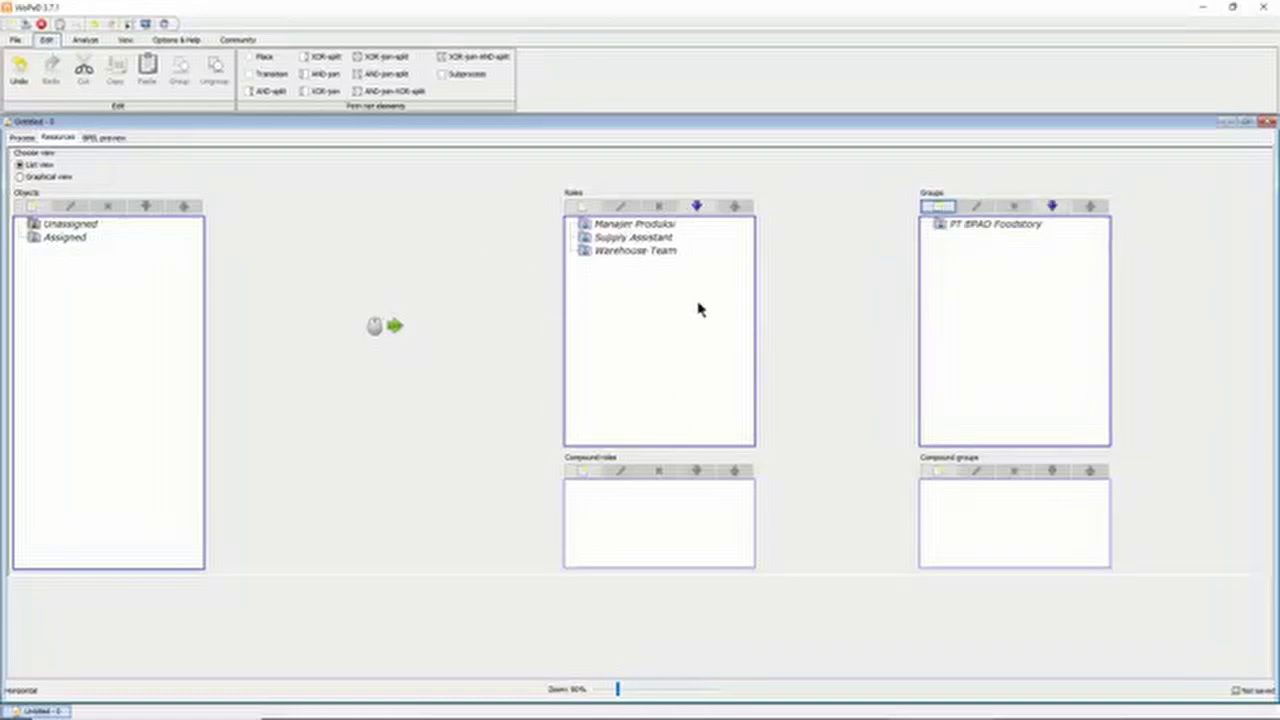
Set the trigger of the Start transition in the process net to Resource.
click(22, 138)
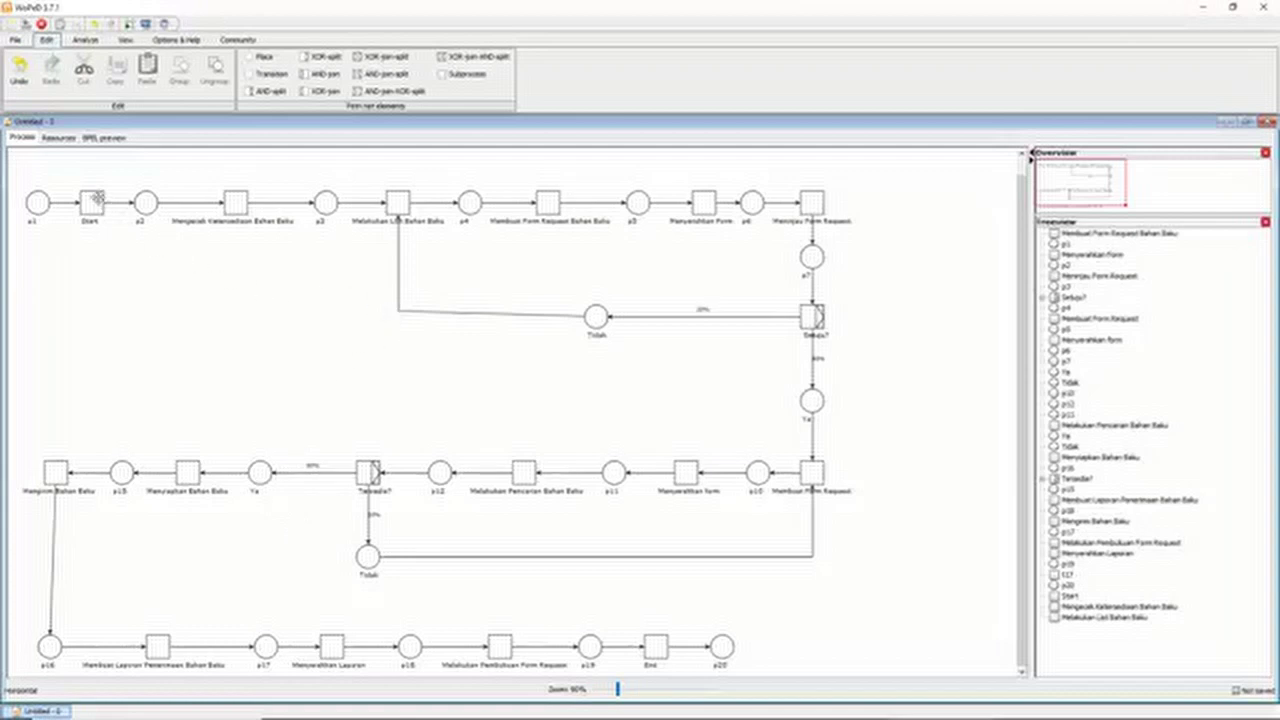
double_click(97, 198)
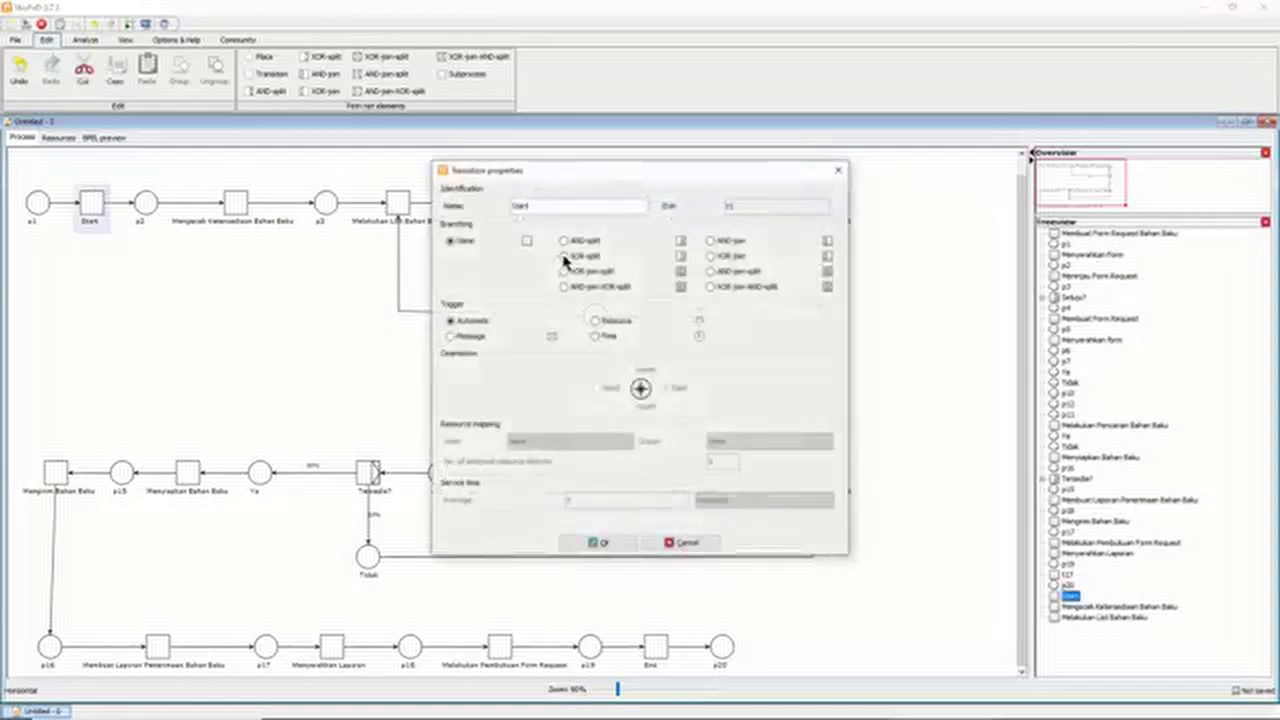
click(619, 322)
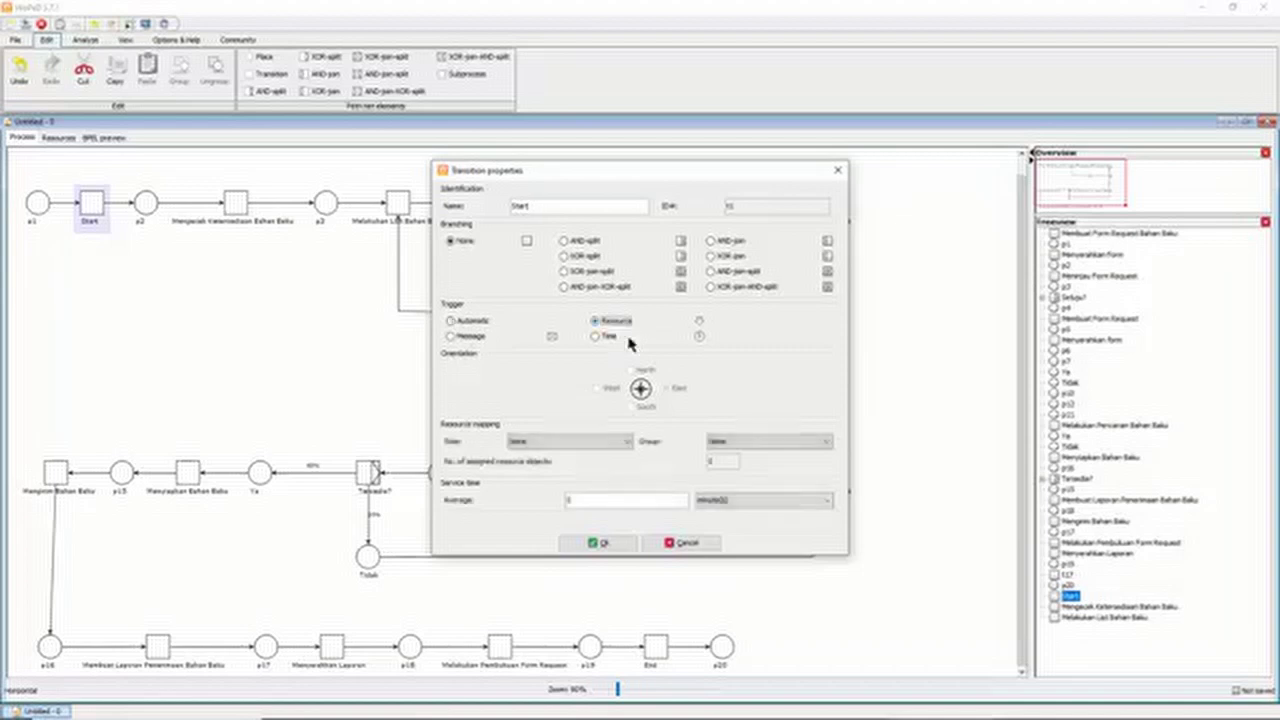
Assign the role Manajer Produksi and the group PT BPAD Foodstory to the Start transition, checking its lane in the BPMN diagram.
click(577, 444)
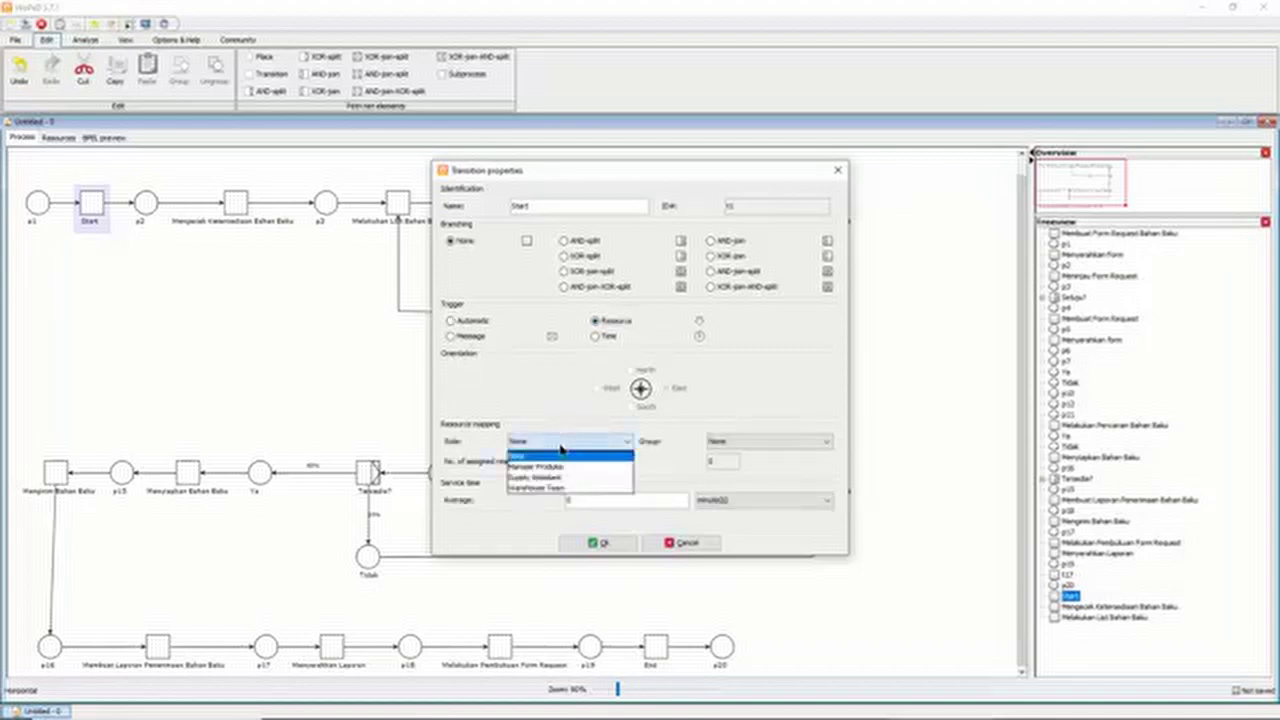
click(820, 442)
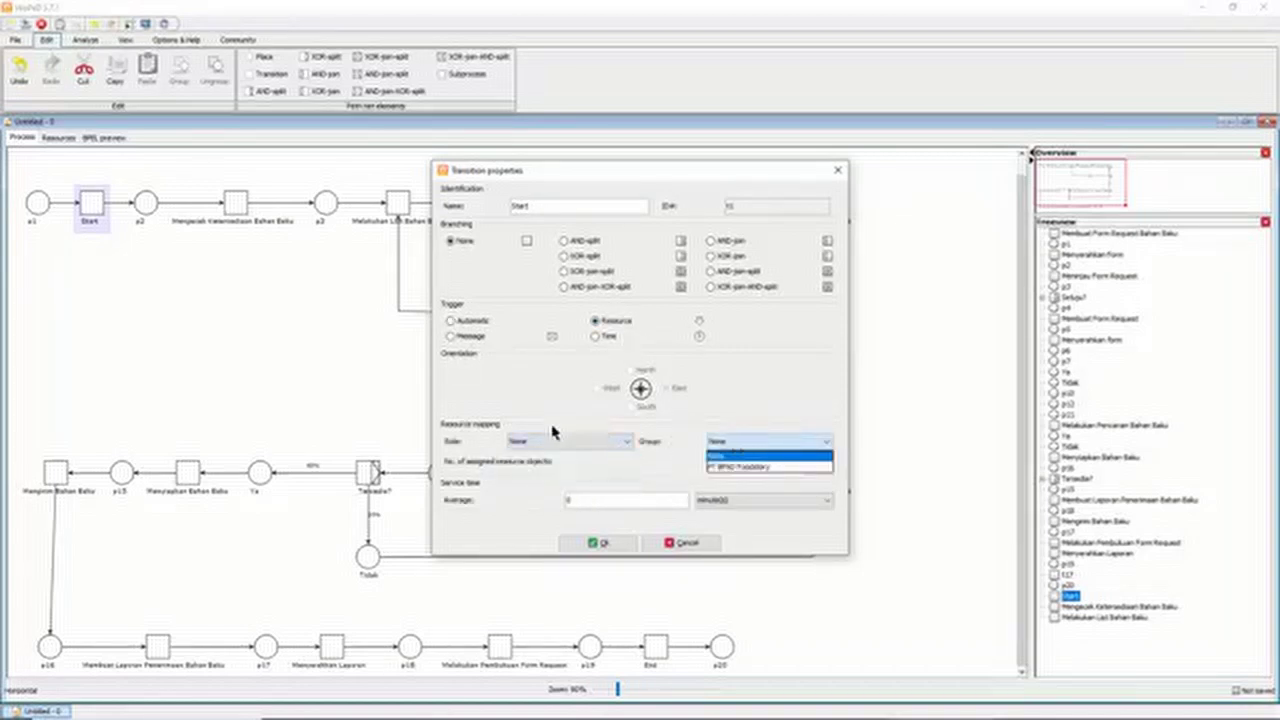
key(alt+Tab)
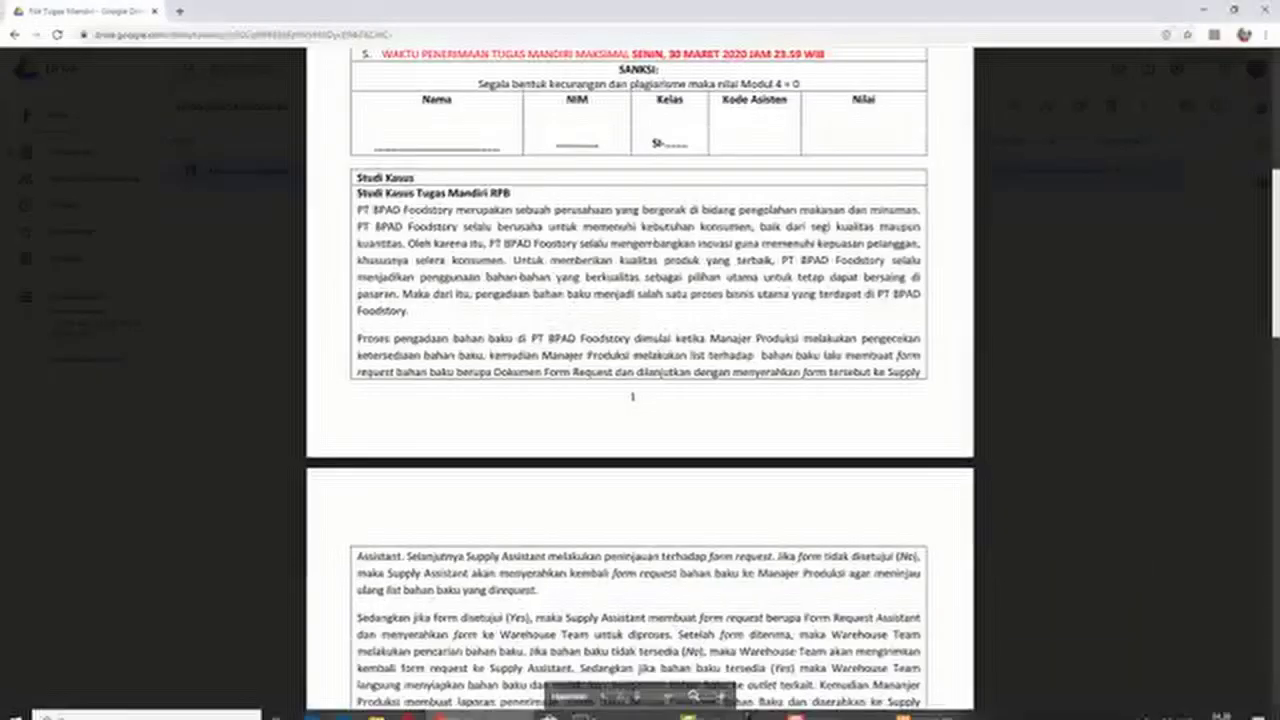
click(600, 706)
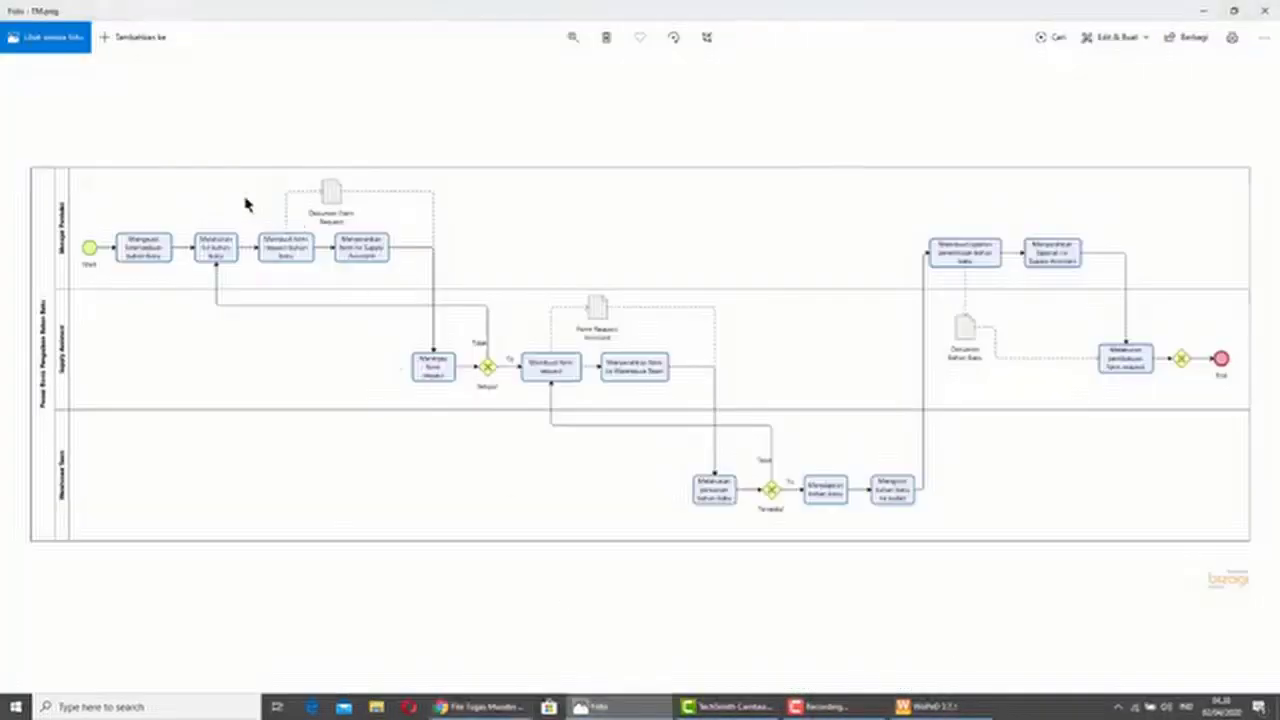
key(alt+Tab)
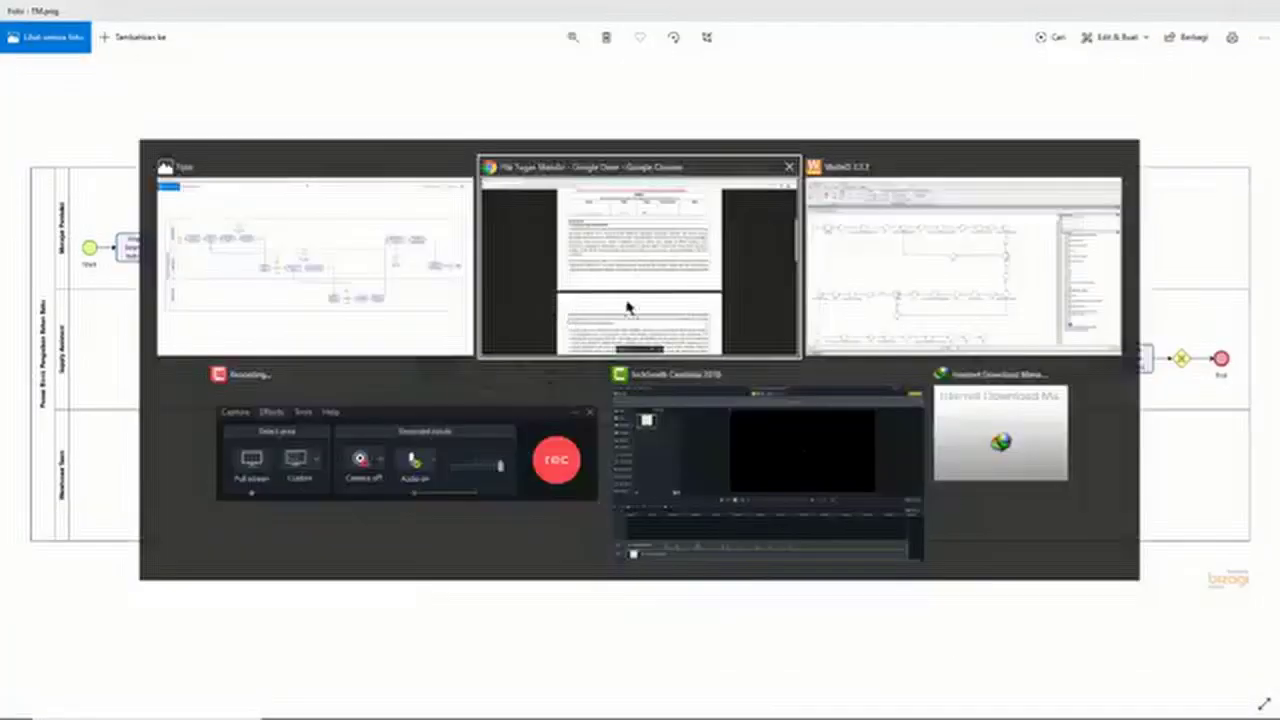
click(614, 443)
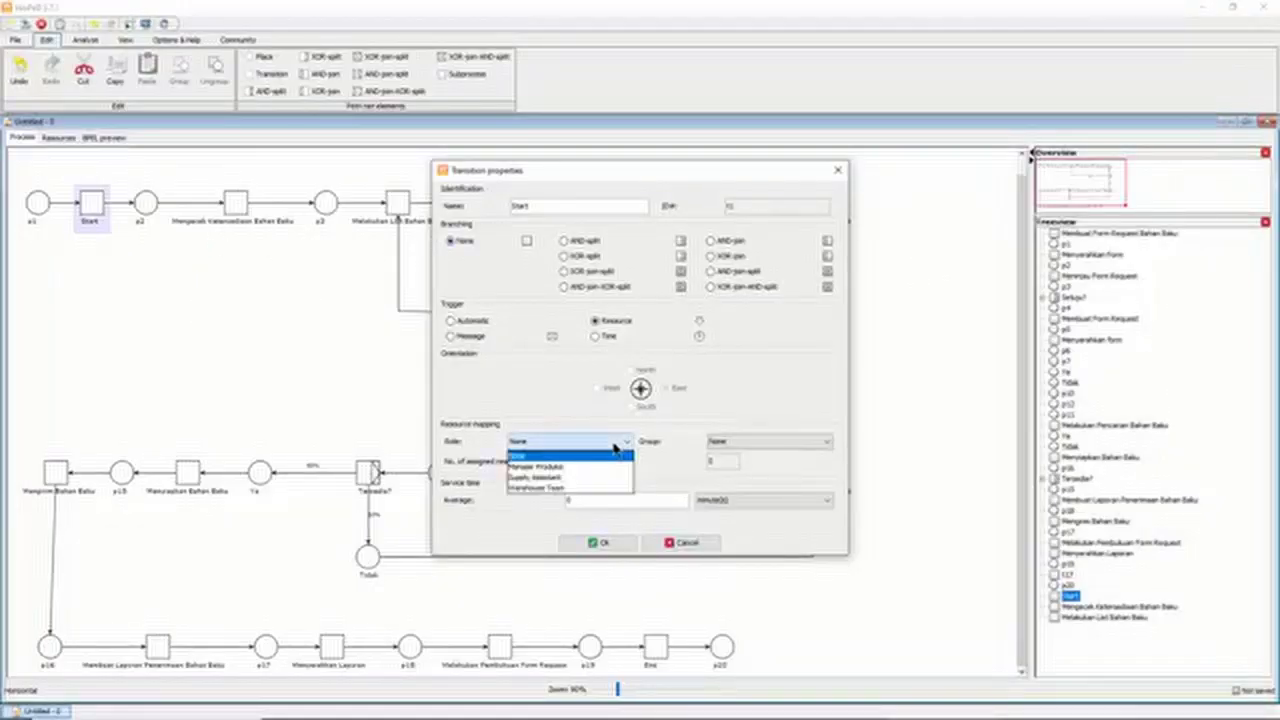
click(572, 468)
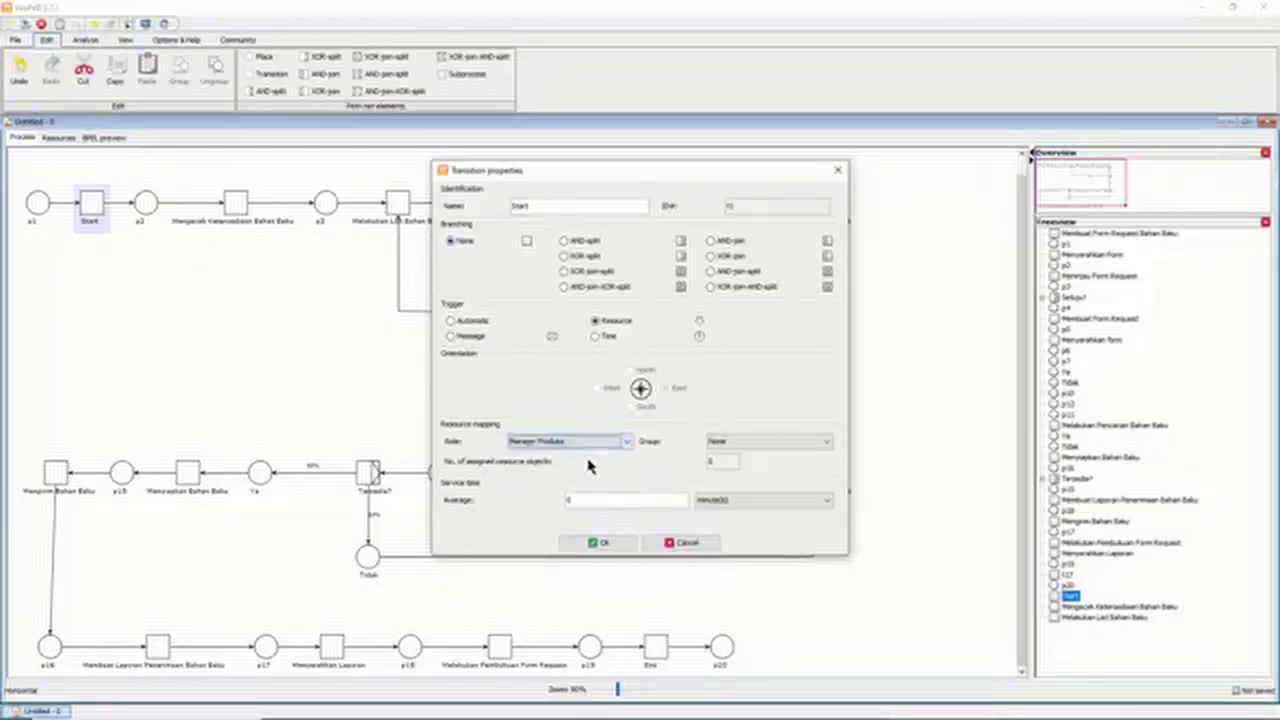
click(748, 444)
click(750, 467)
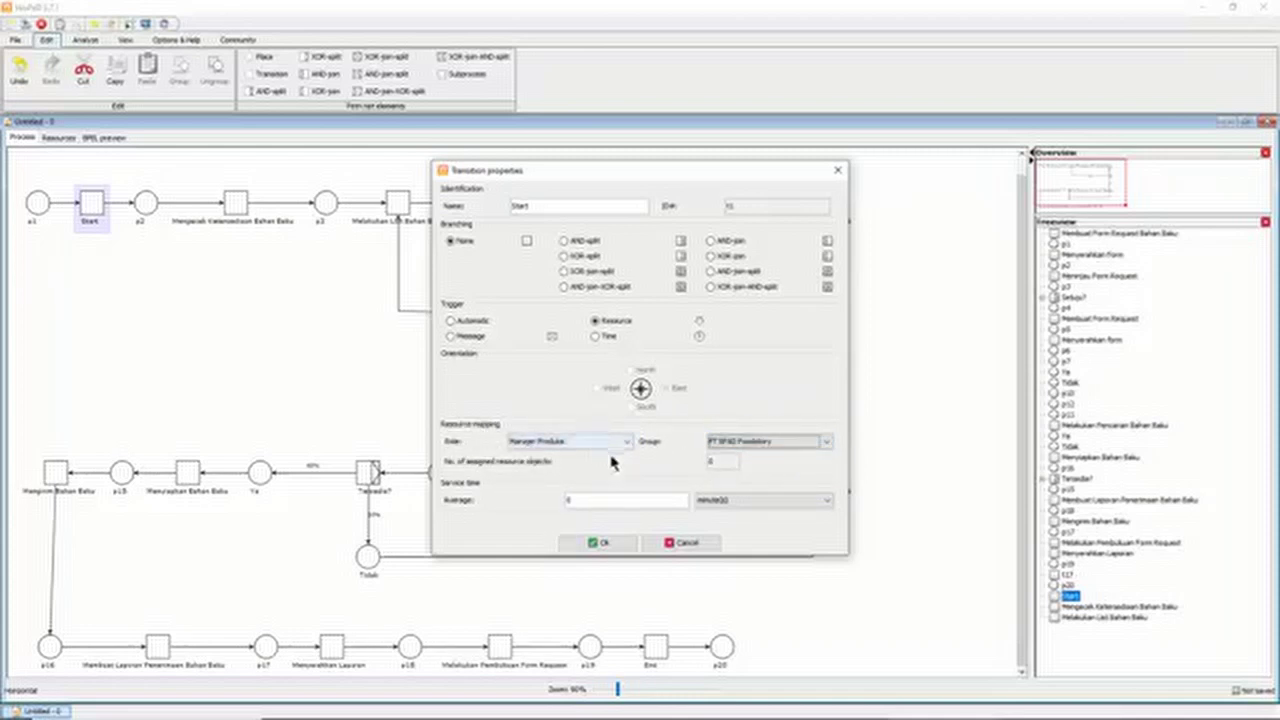
click(614, 544)
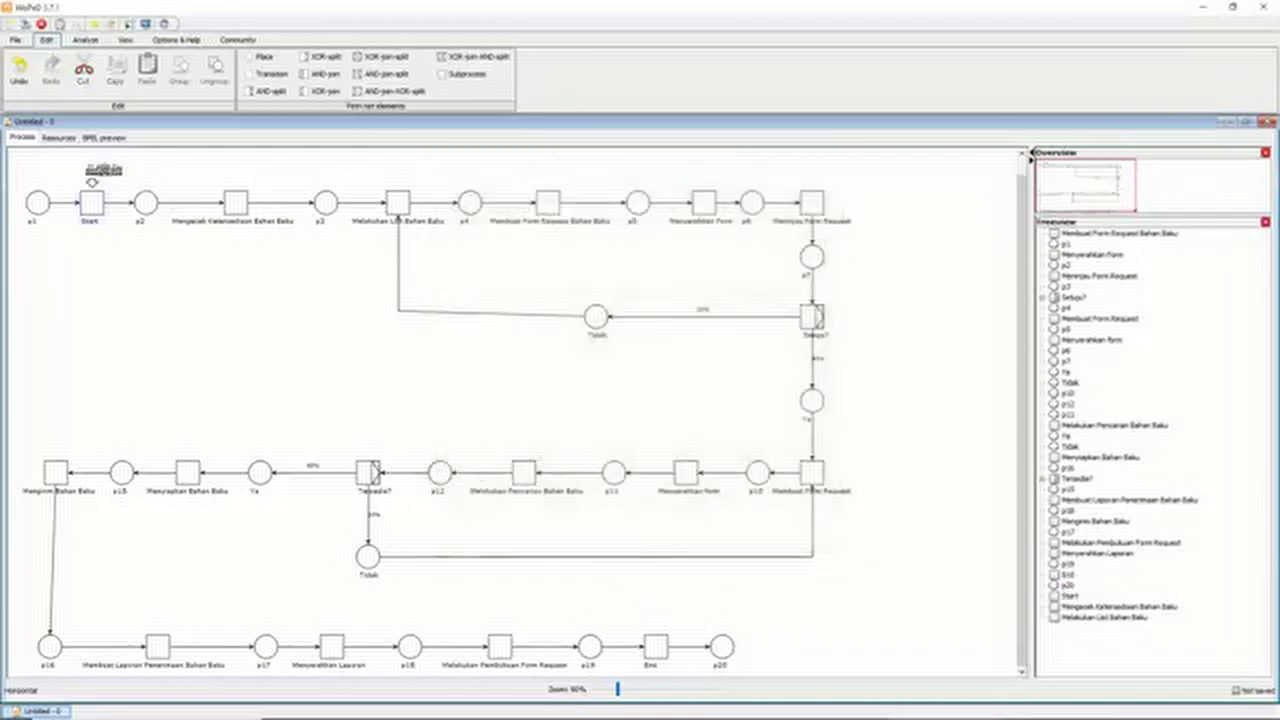
Move the role and group label slightly so it sits centred above the Start transition.
click(100, 171)
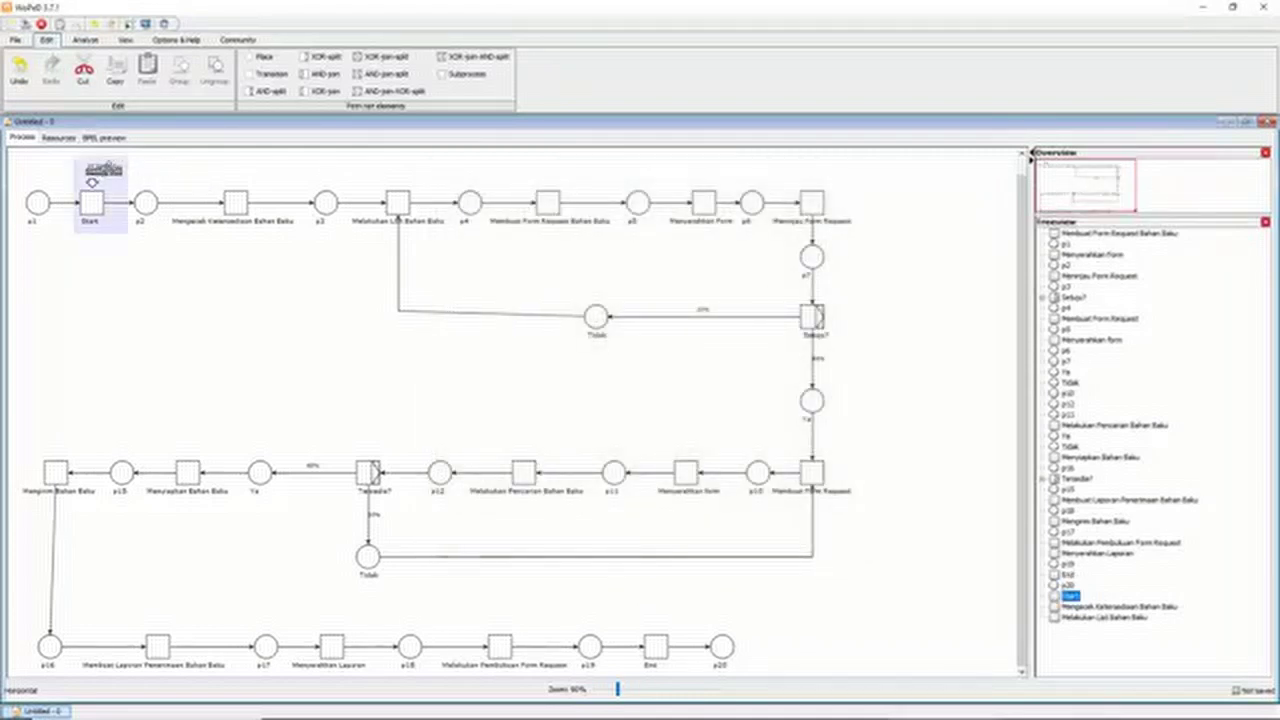
click(118, 172)
drag(117, 168, 110, 171)
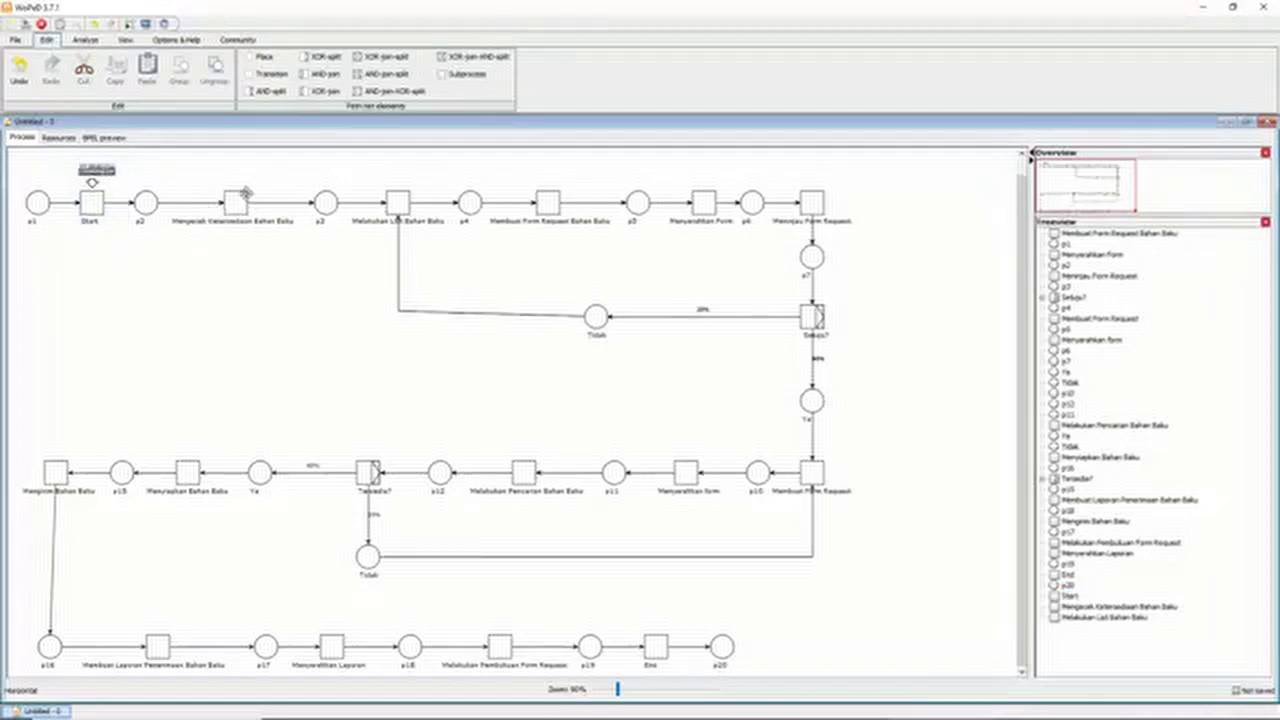
Set the Mengecek Ketersediaan Bahan Baku transition to a Resource trigger with role Manajer Produksi and group PT BPAD Foodstory, checking its BPMN lane.
double_click(243, 196)
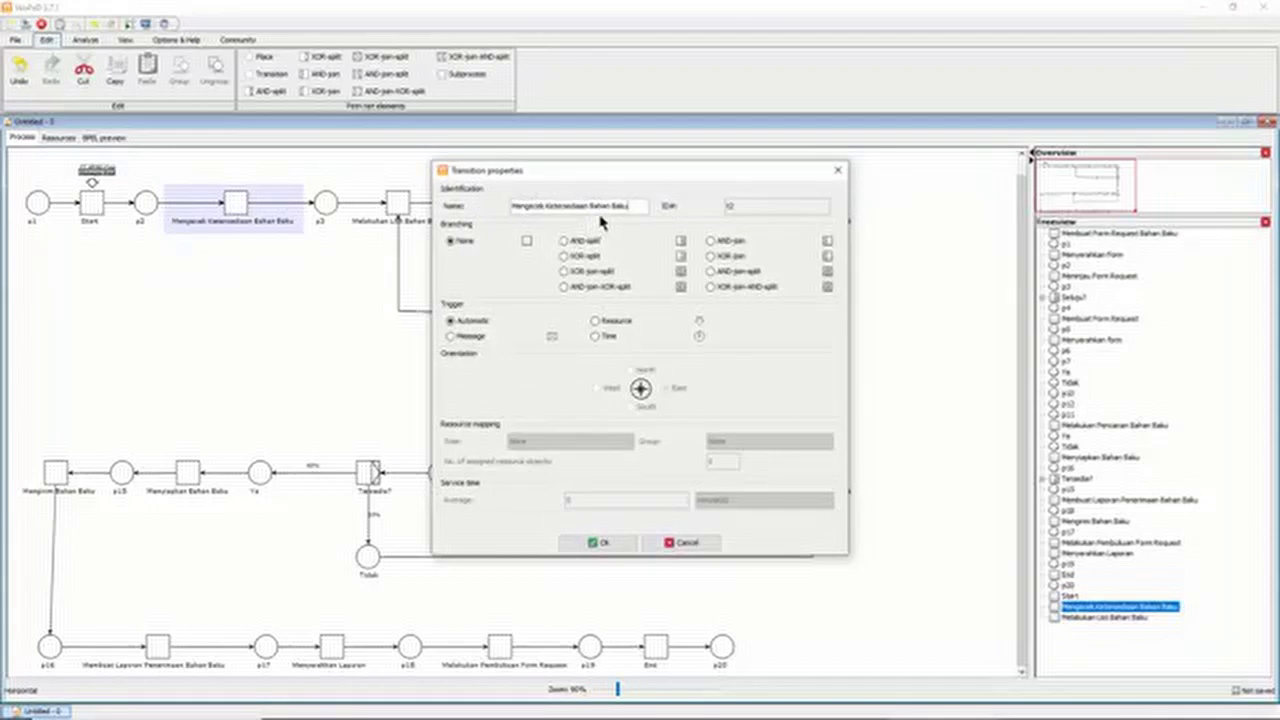
key(alt+Tab)
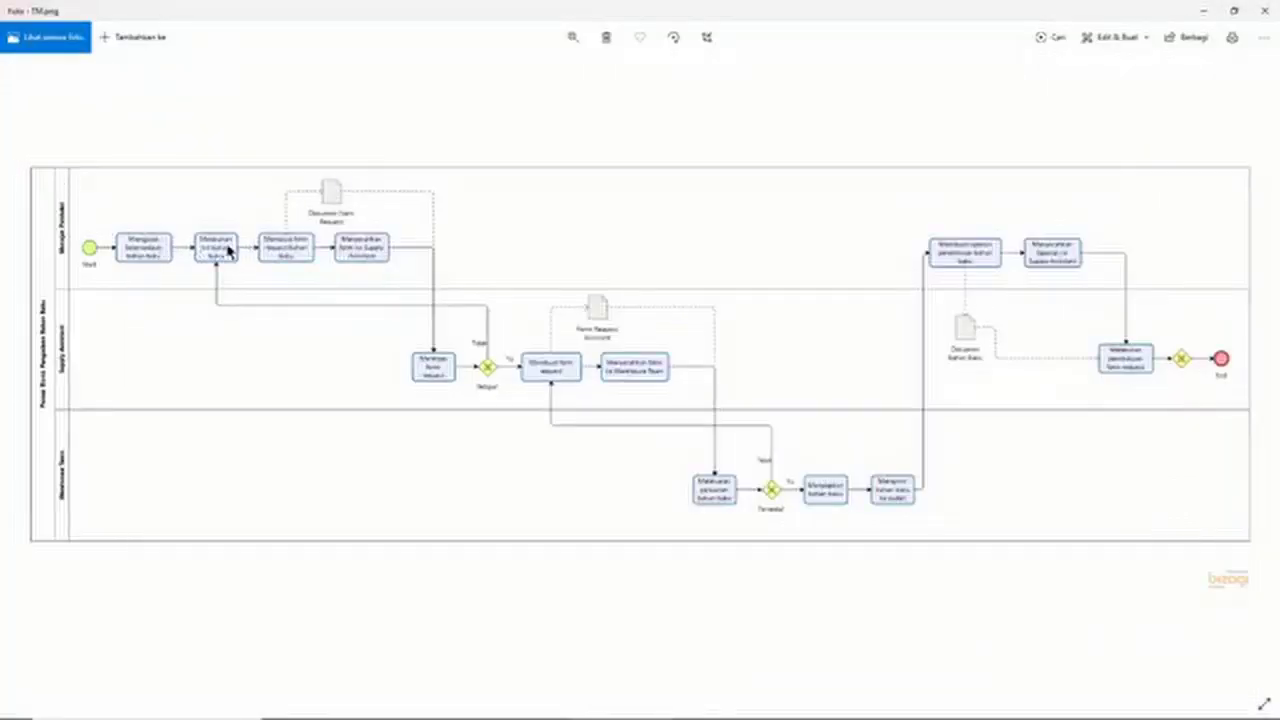
key(alt+Tab)
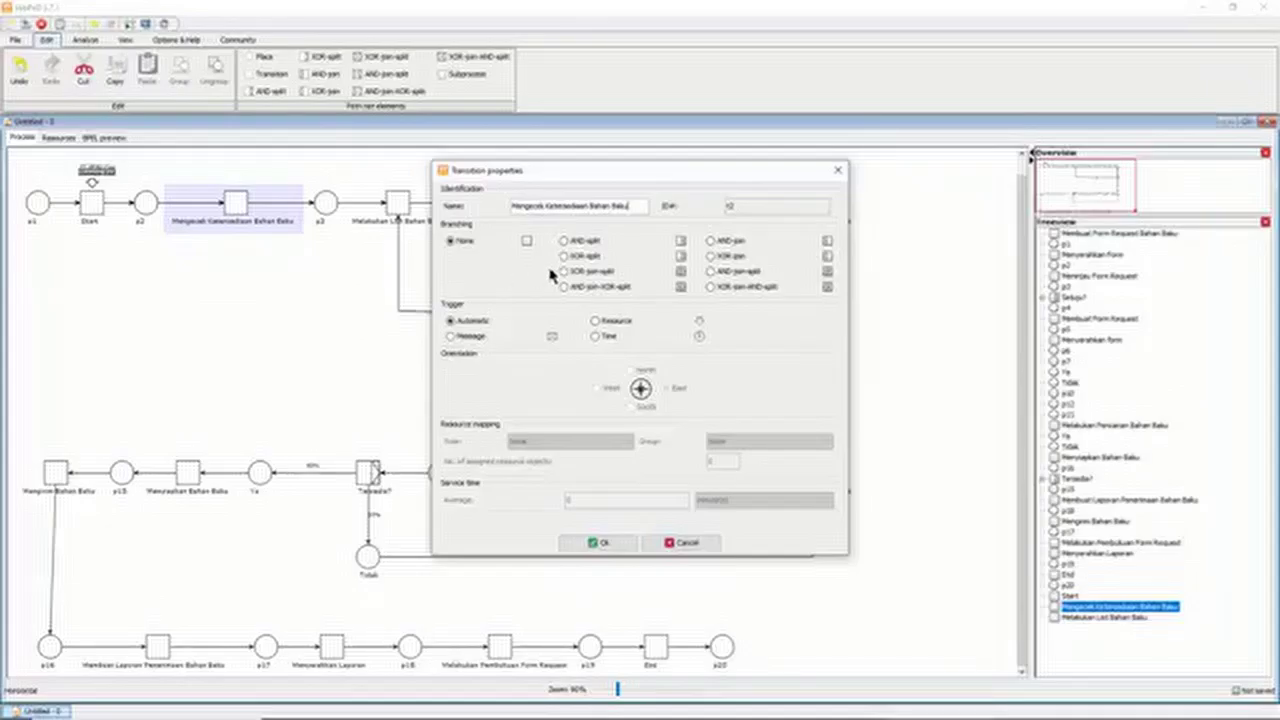
click(609, 323)
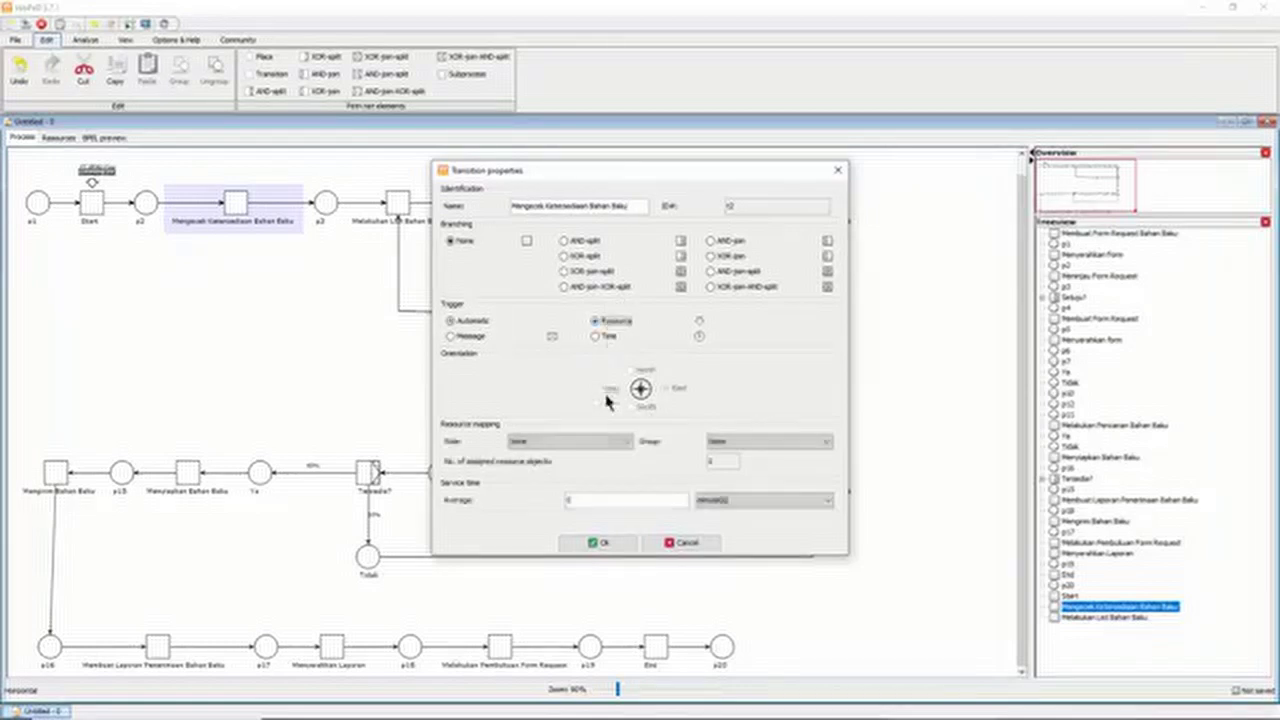
click(594, 442)
click(573, 468)
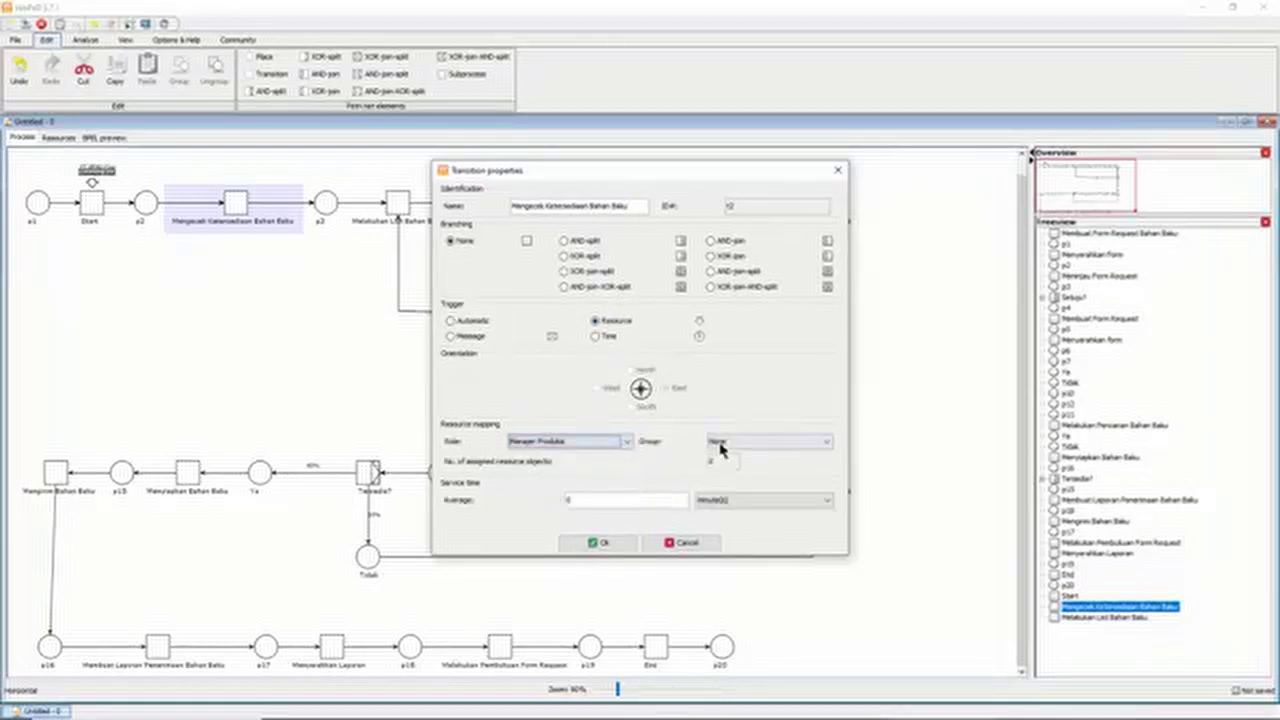
click(720, 442)
click(745, 466)
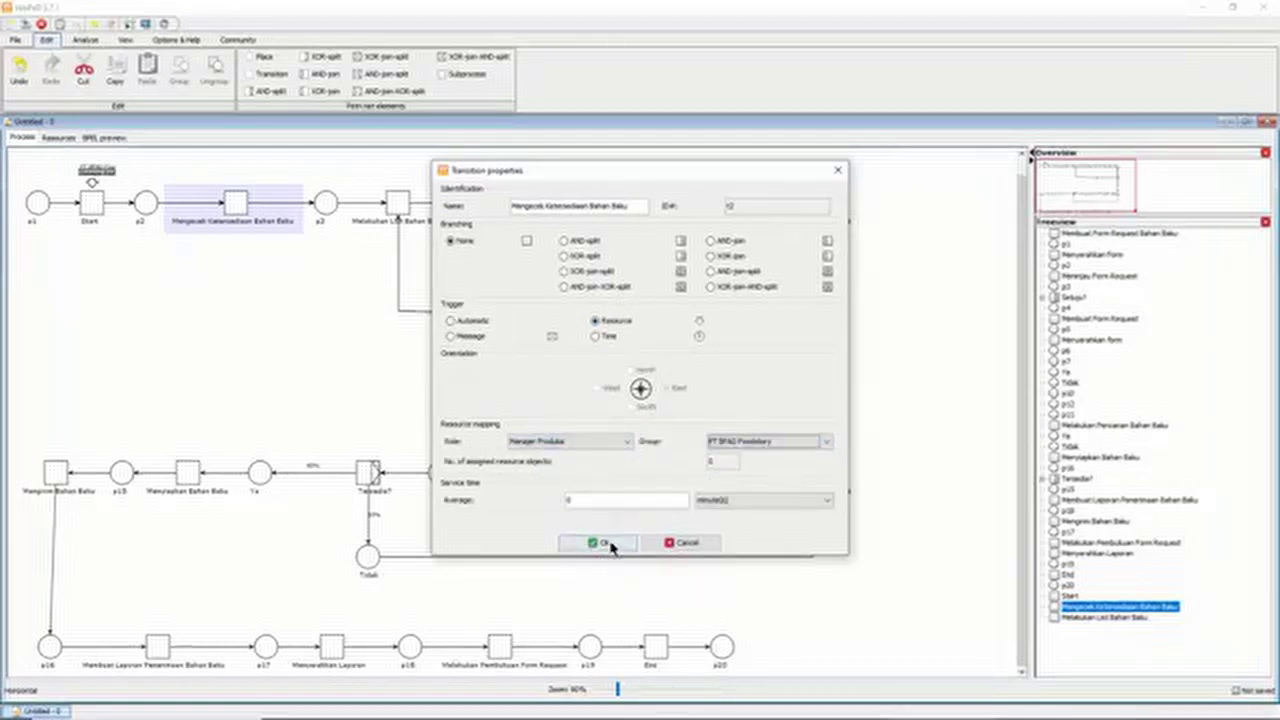
click(597, 542)
Give the Melakukan List Bahan Baku transition a Resource trigger, role Manajer Produksi and group PT BPAD Foodstory, after checking its lane in the BPMN diagram.
double_click(395, 200)
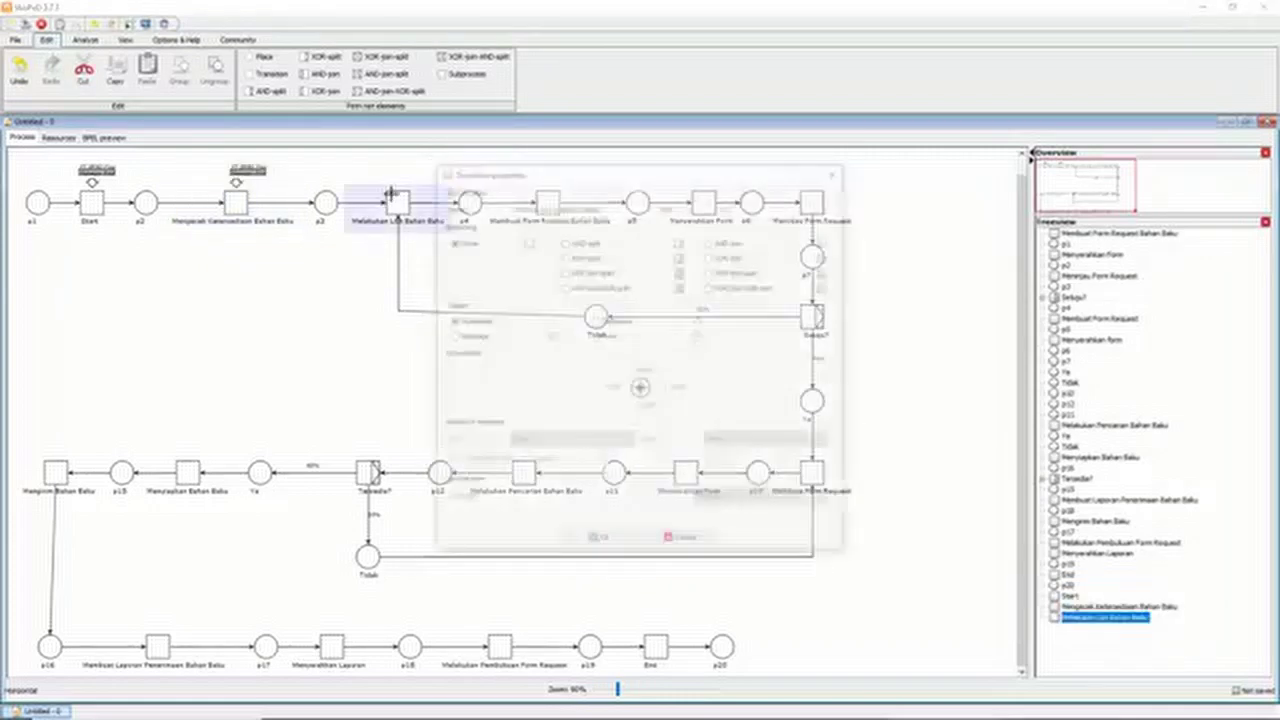
key(alt+Tab)
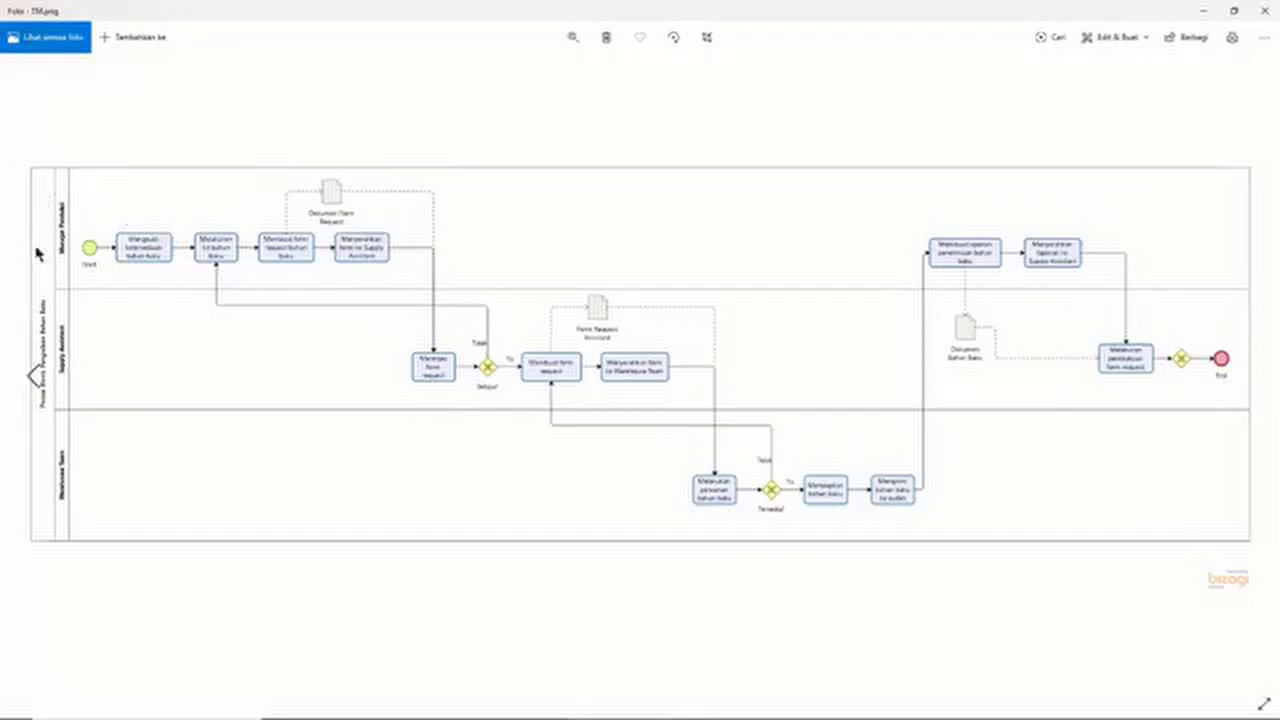
key(alt+Tab)
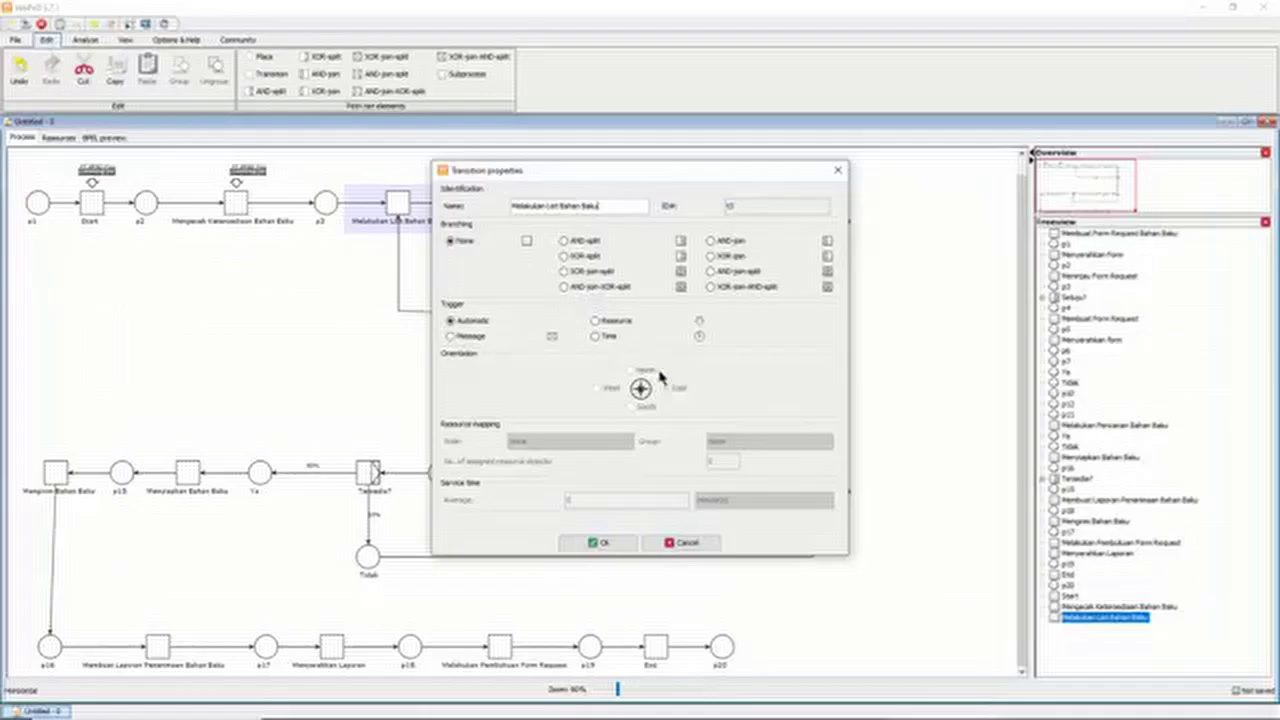
click(599, 321)
click(598, 442)
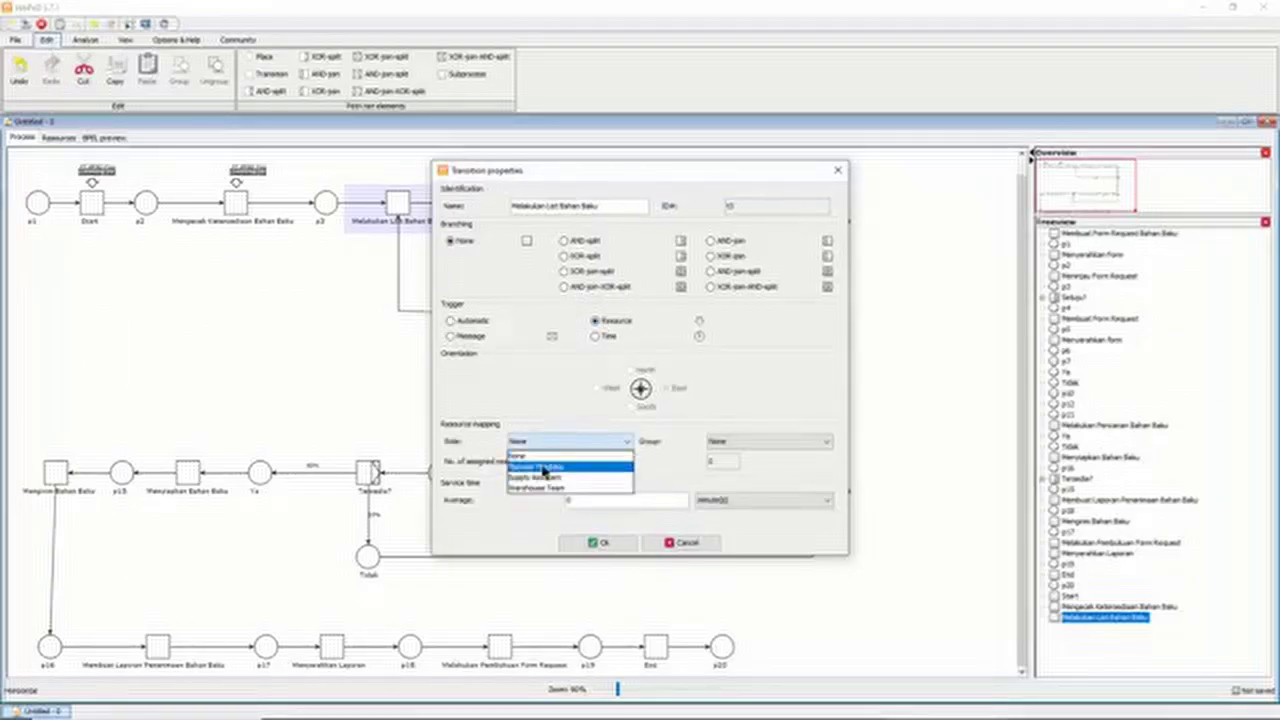
click(543, 468)
click(771, 443)
click(740, 466)
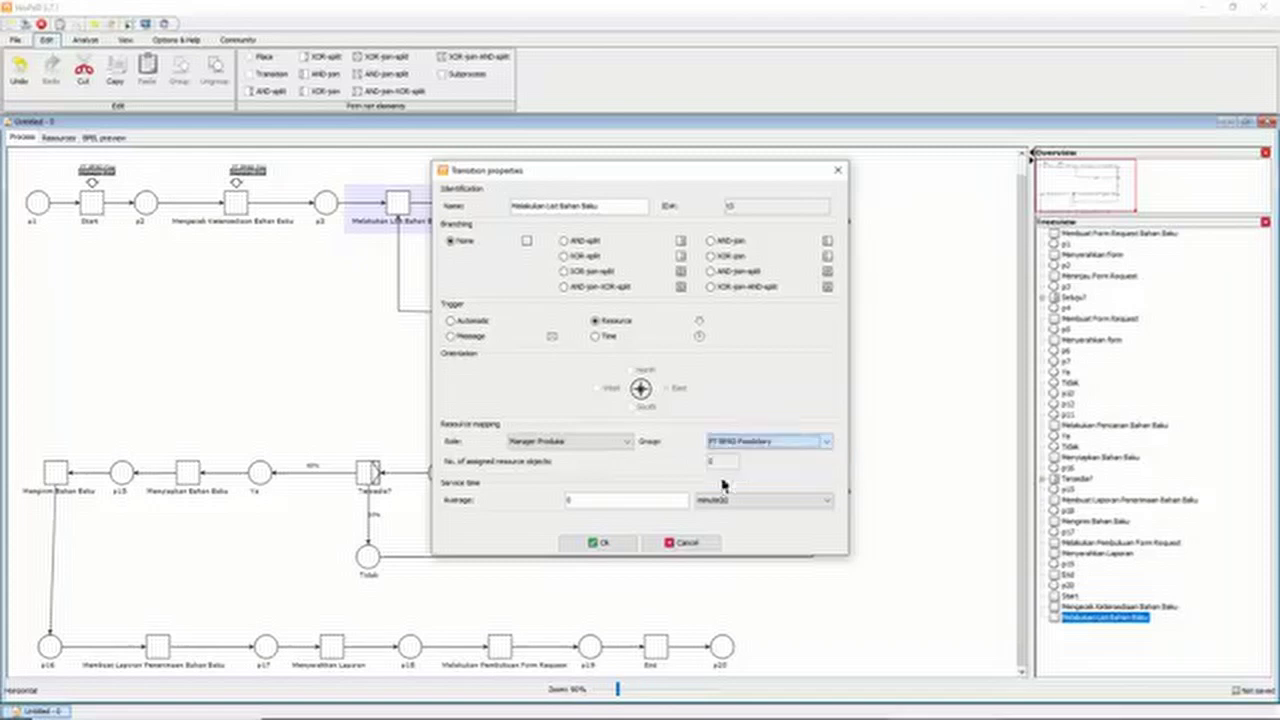
click(603, 542)
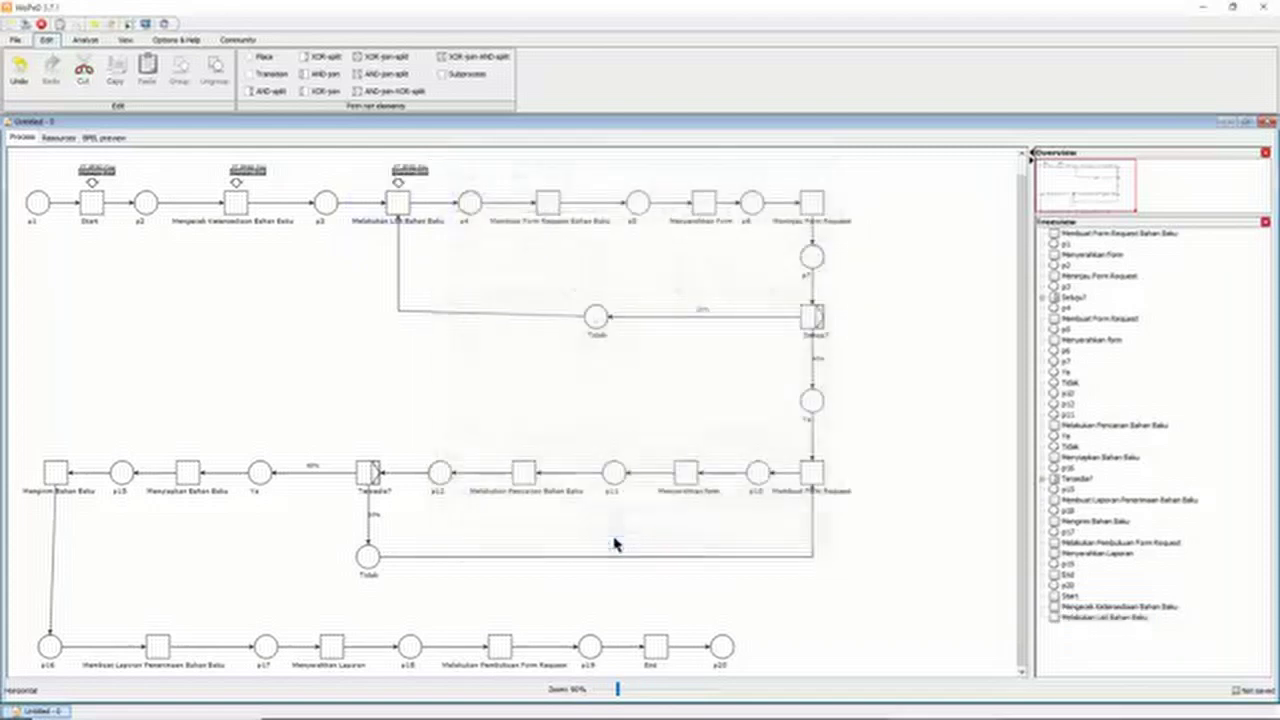
Set the trigger of the Membuat Form Request Bahan Baku transition to Resource and check its lane in the BPMN diagram.
double_click(551, 191)
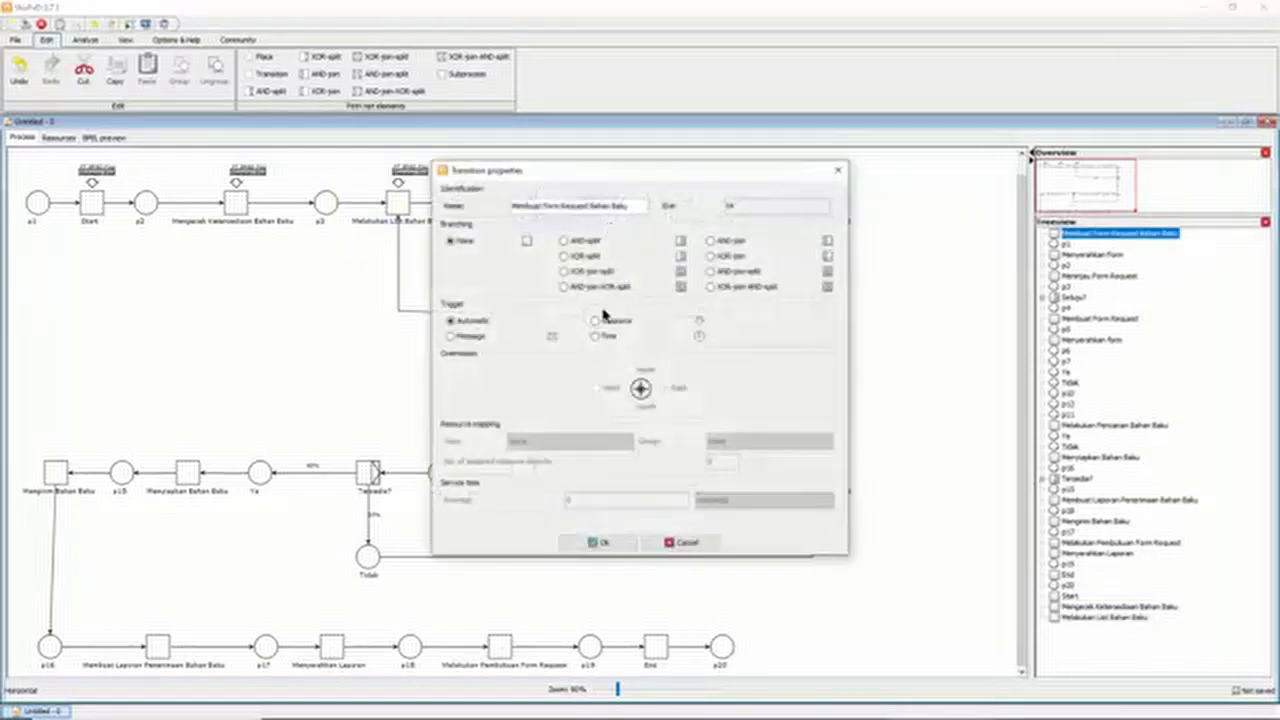
click(611, 322)
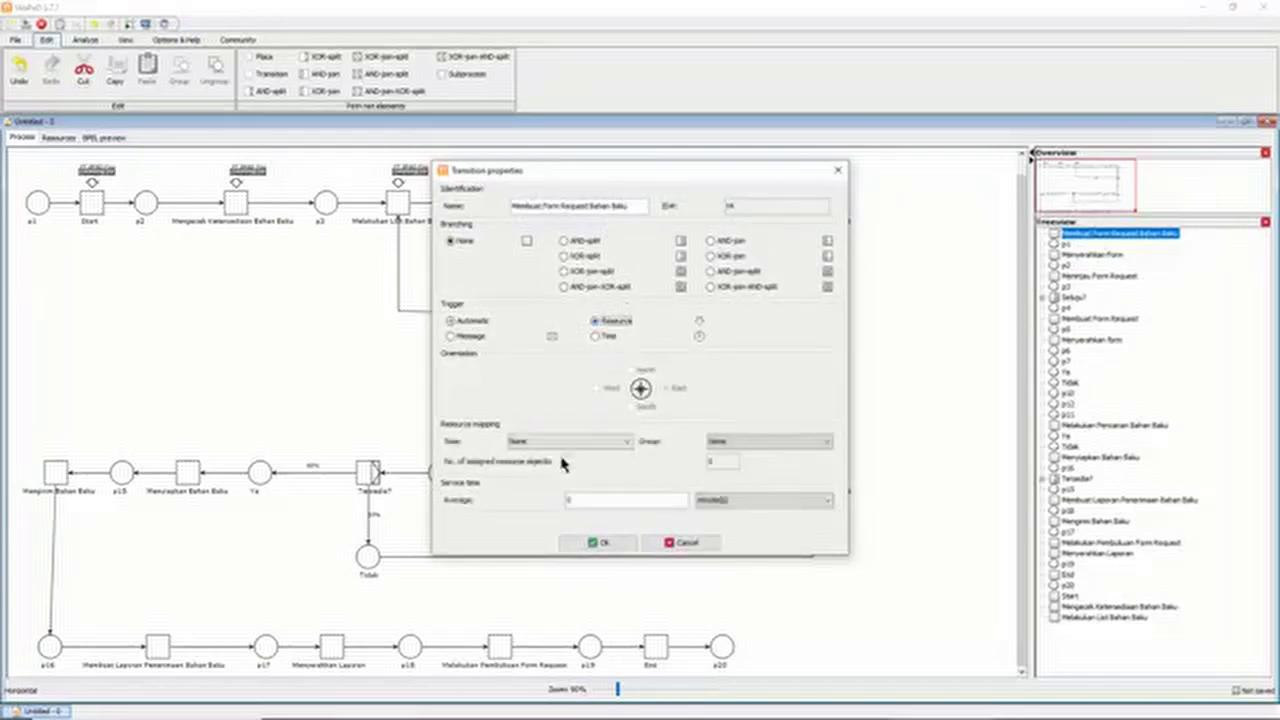
key(alt+Tab)
key(alt+Tab)
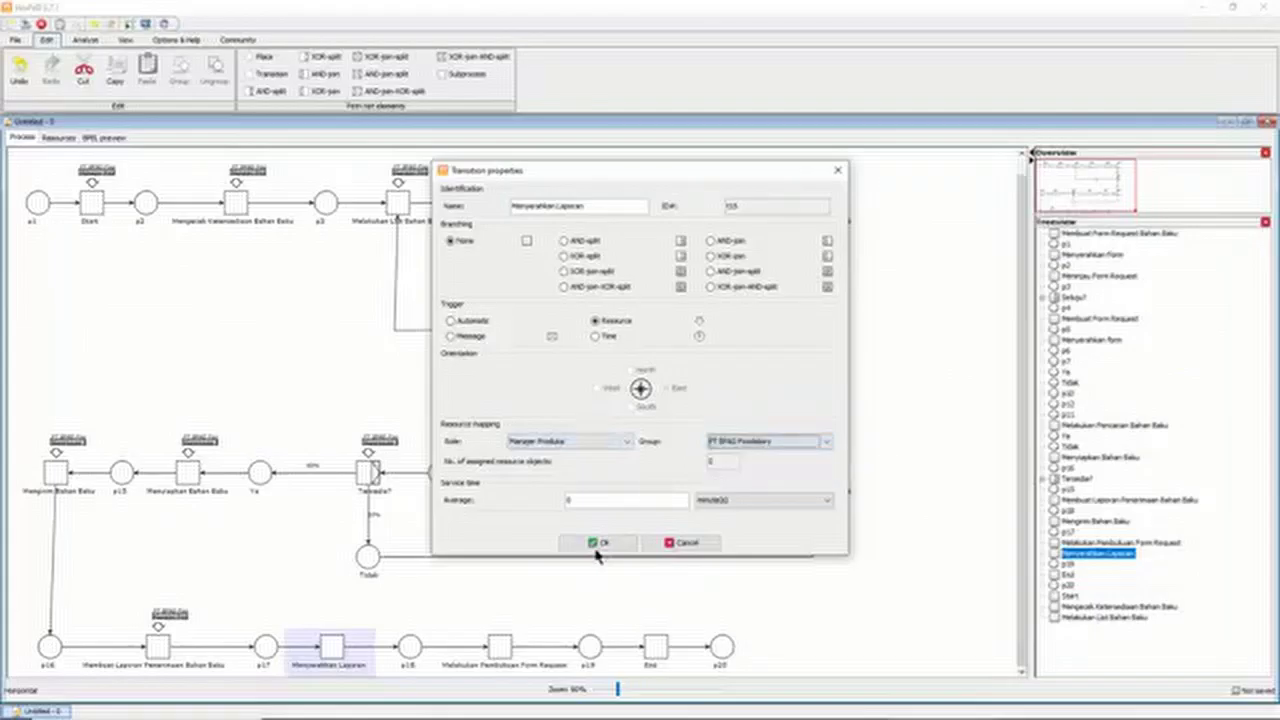
Apply the role Manajer Produksi and the group PT BPAD Foodstory to the Menyerahkan Laporan transition.
click(600, 543)
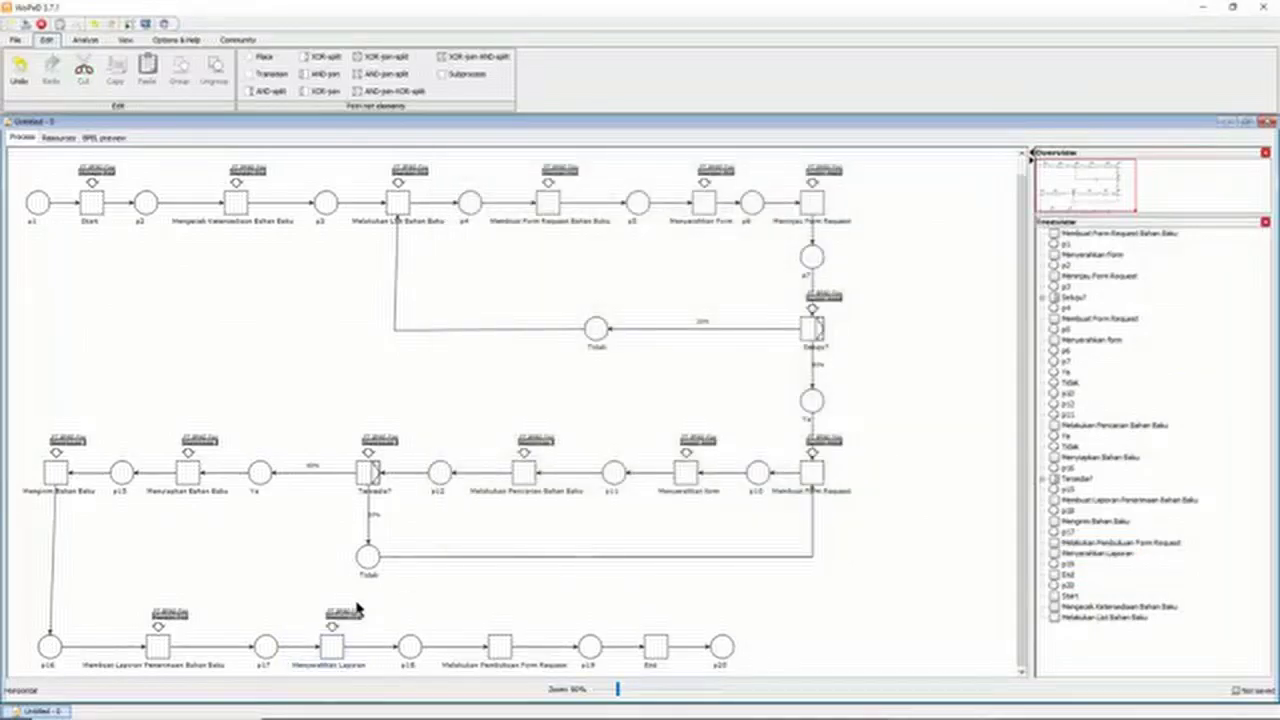
Give the Melakukan Pembukuan Form Request transition a Resource trigger, role Supply Assistant and group PT BPAD Foodstory, checking its BPMN lane.
double_click(503, 642)
click(614, 324)
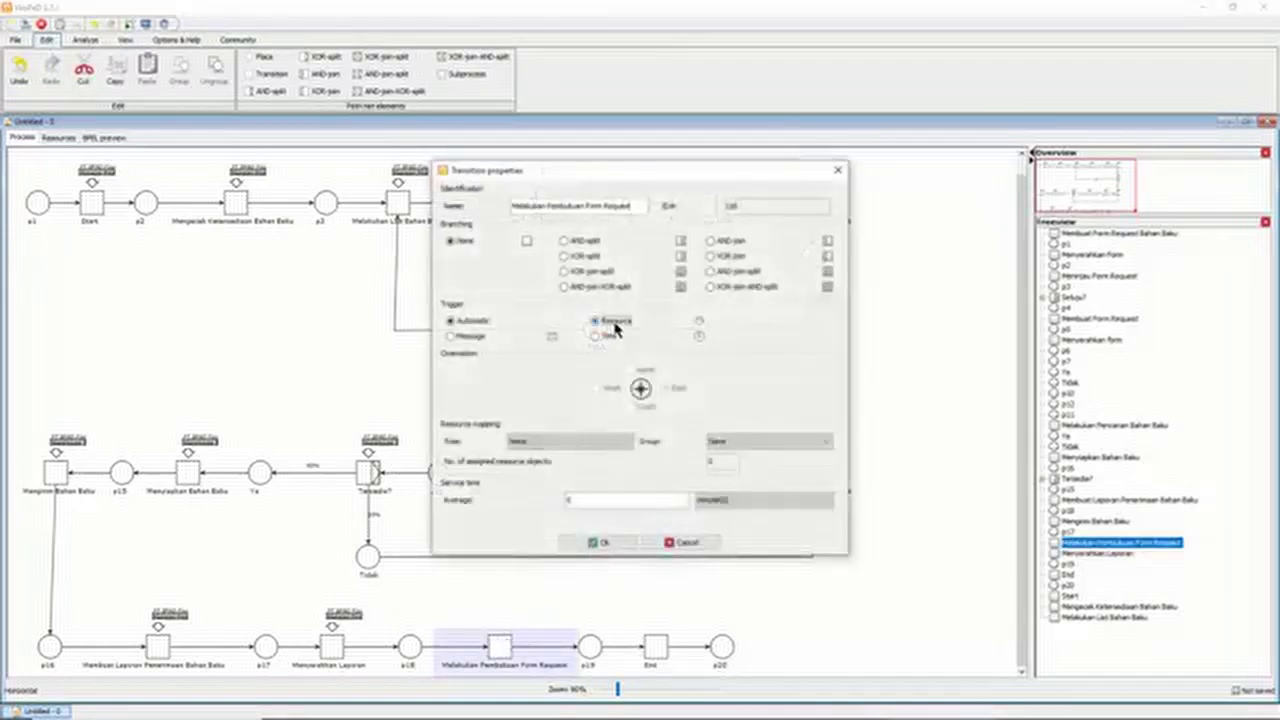
key(alt+Tab)
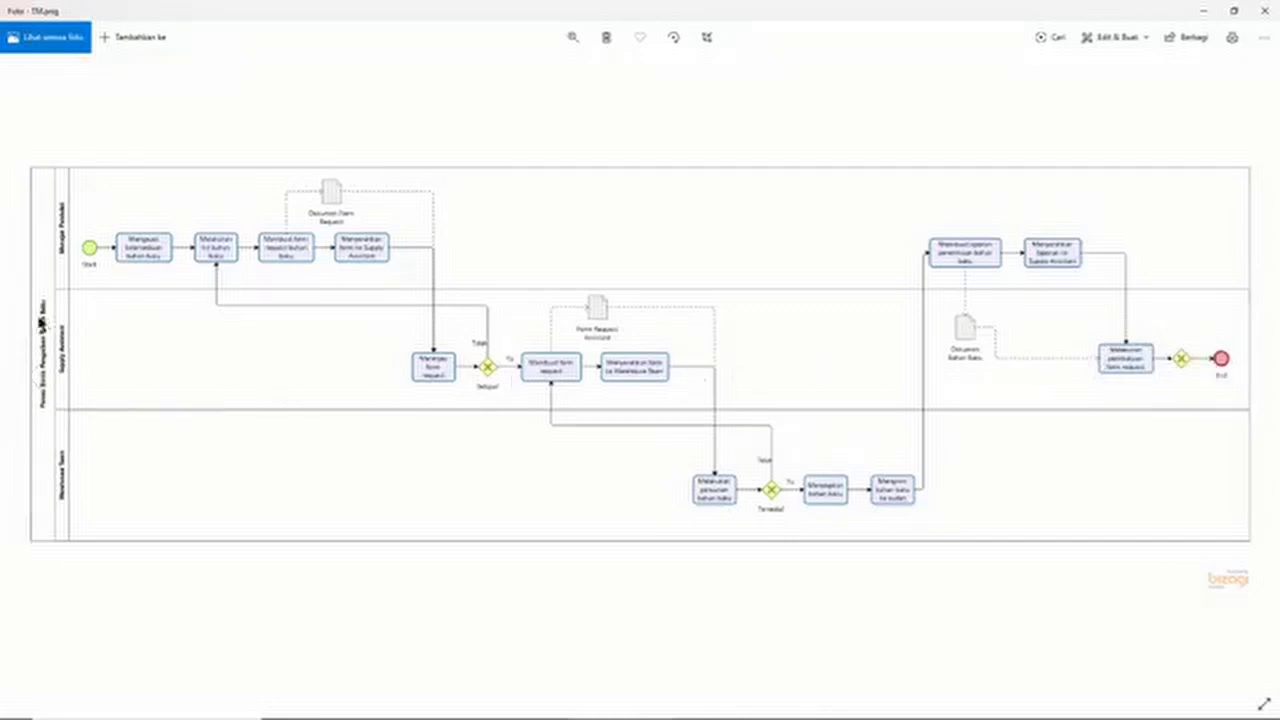
key(alt+Tab)
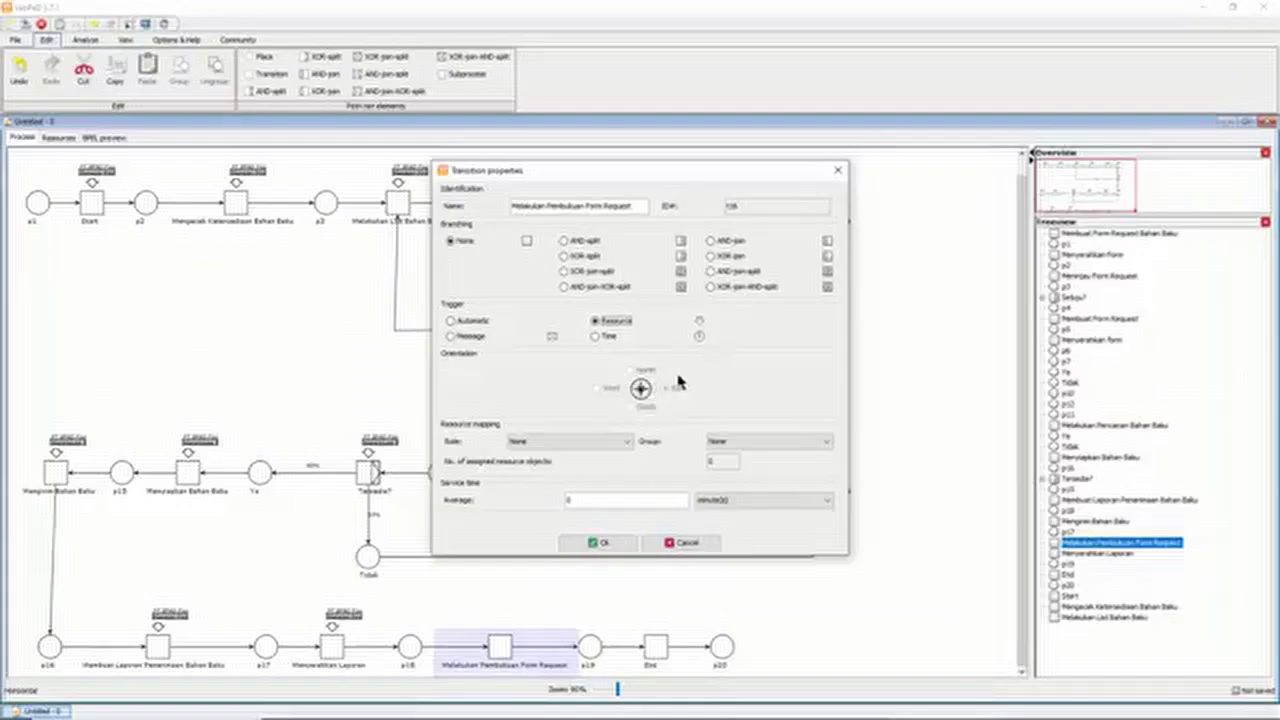
click(597, 447)
click(570, 472)
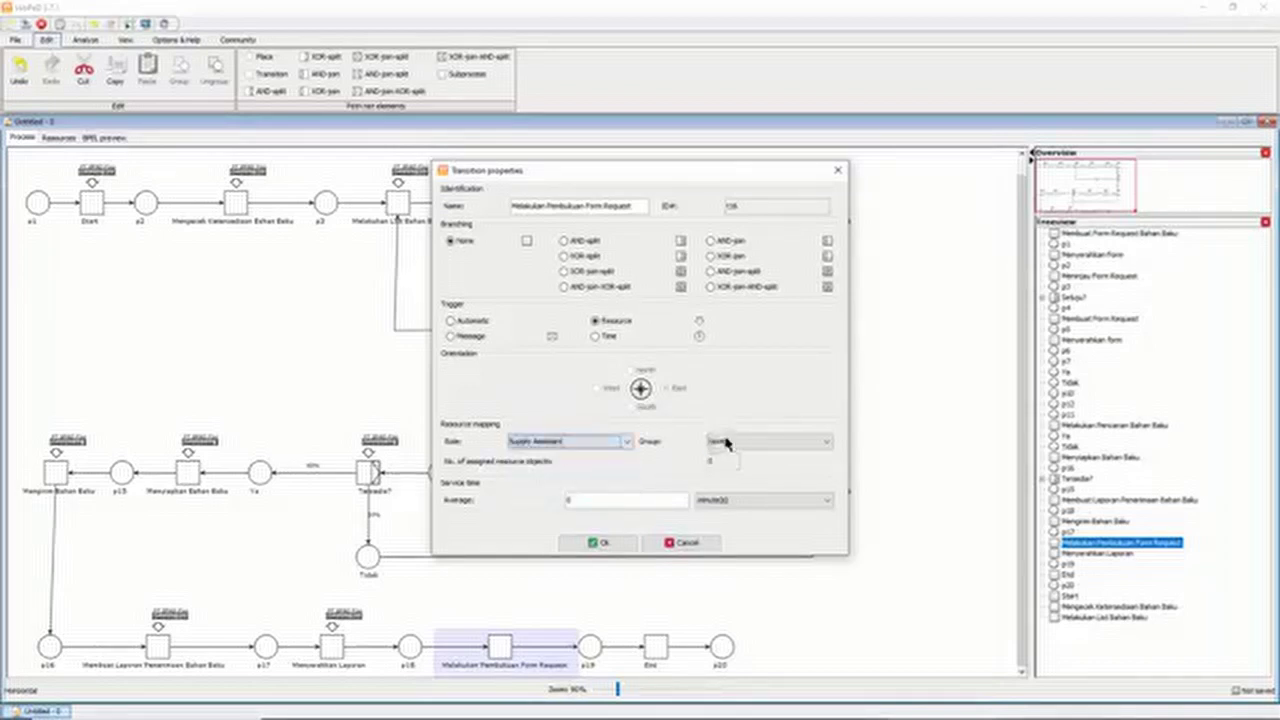
click(726, 443)
click(730, 458)
click(612, 541)
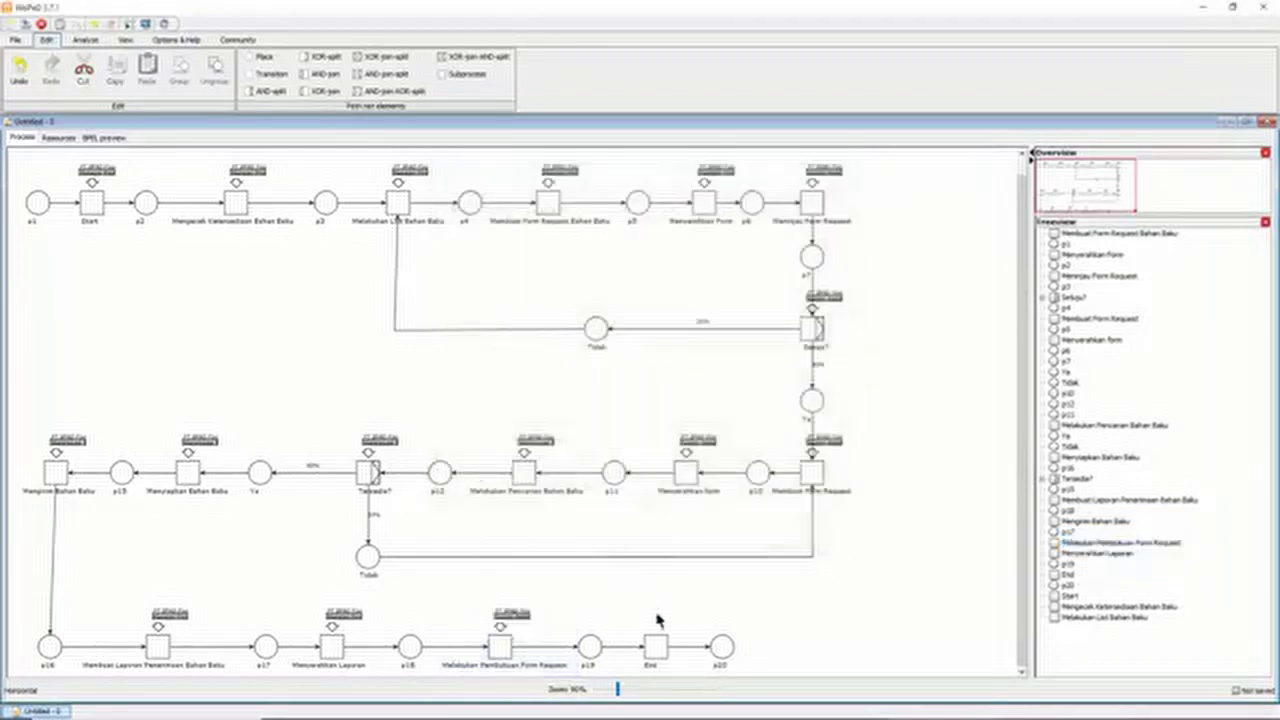
Set the End transition to a Resource trigger with the role Supply Assistant and the group PT BPAD Foodstory.
double_click(655, 646)
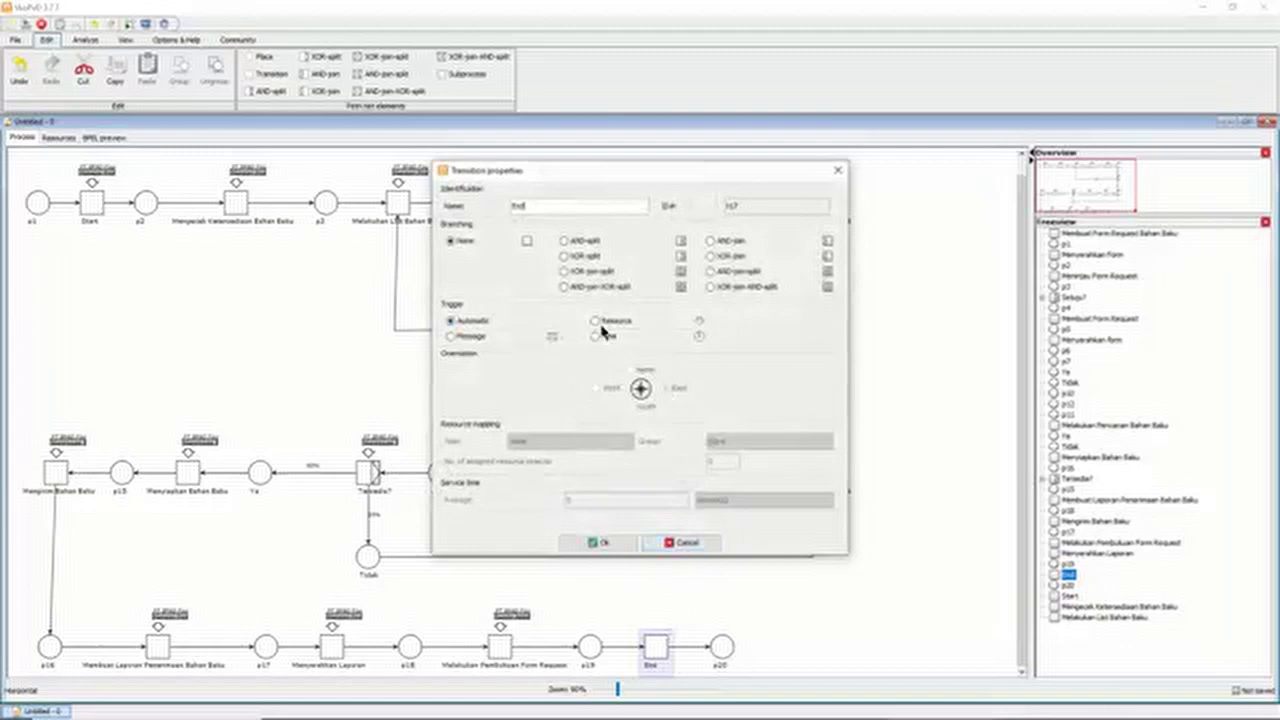
click(597, 321)
click(611, 442)
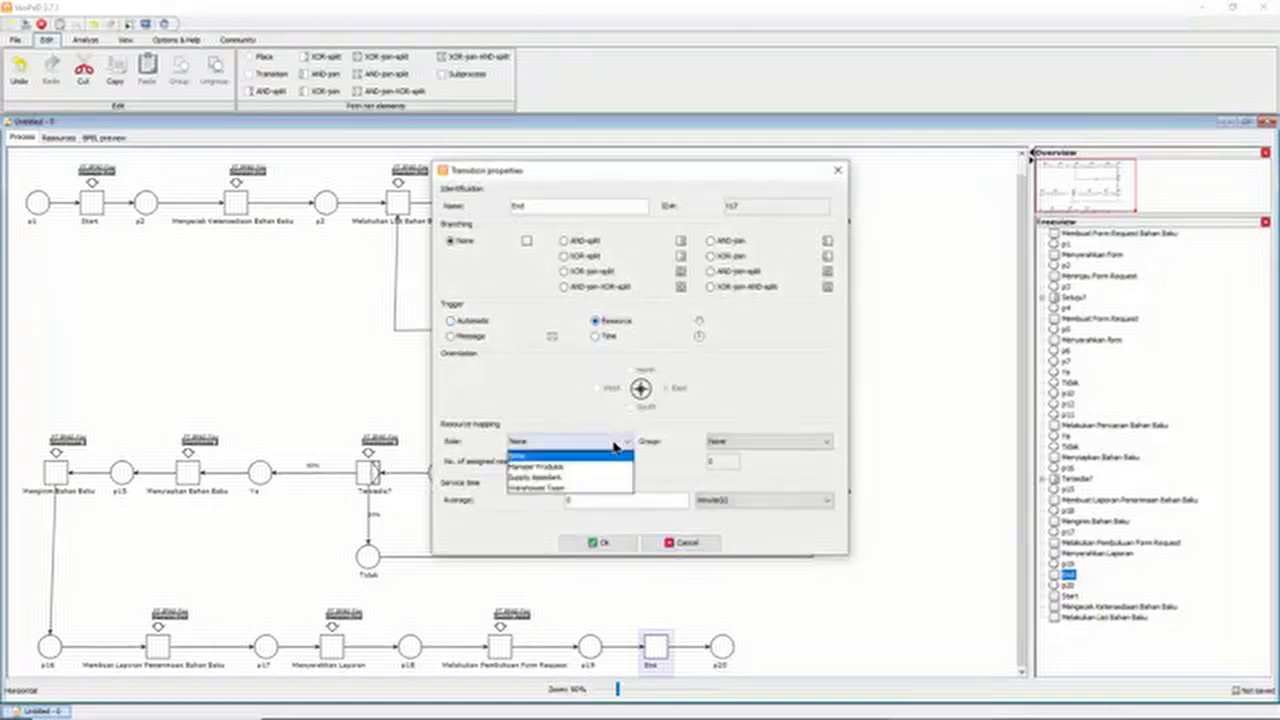
click(558, 480)
click(716, 443)
click(735, 470)
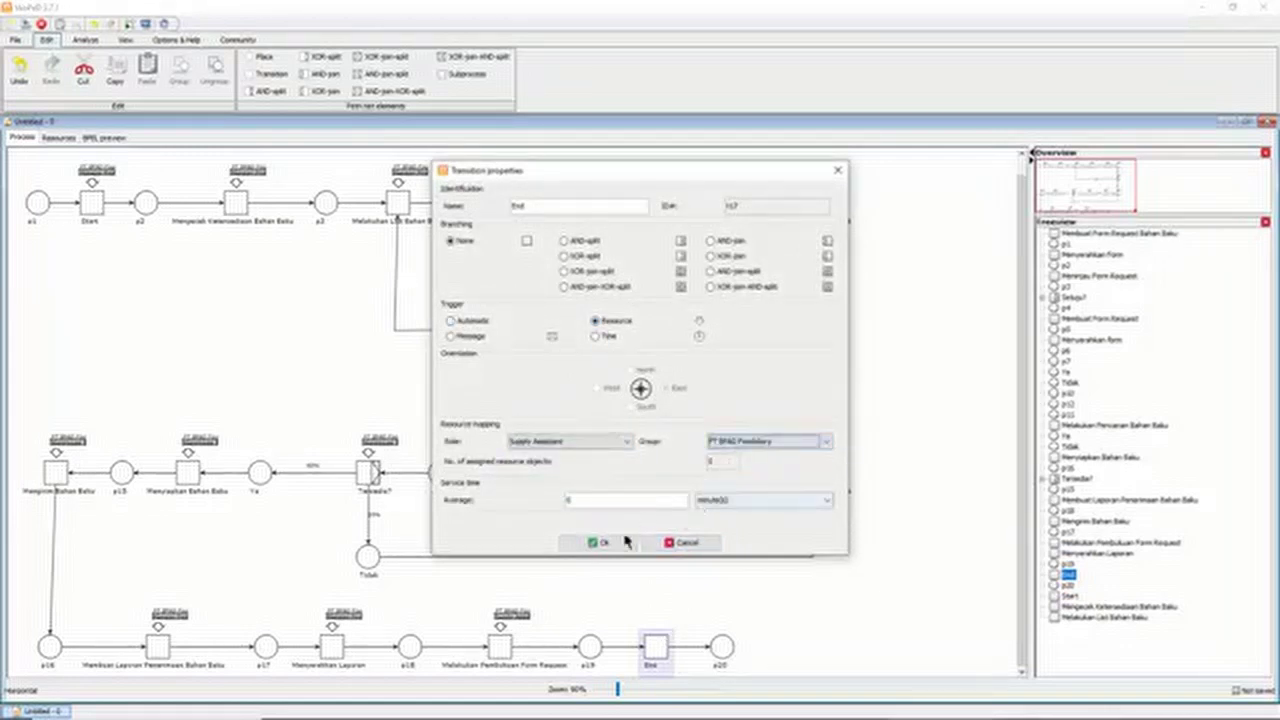
click(609, 543)
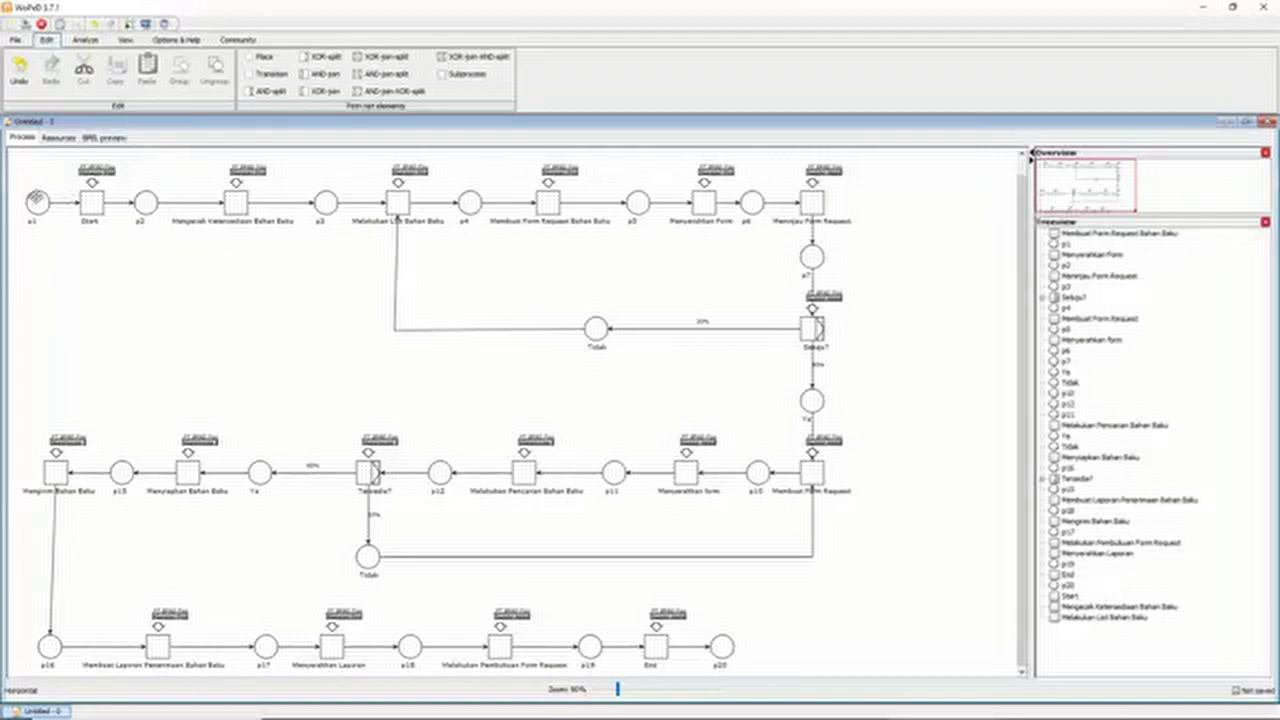
Set the number of tokens in the start place p1 to 1.
double_click(36, 198)
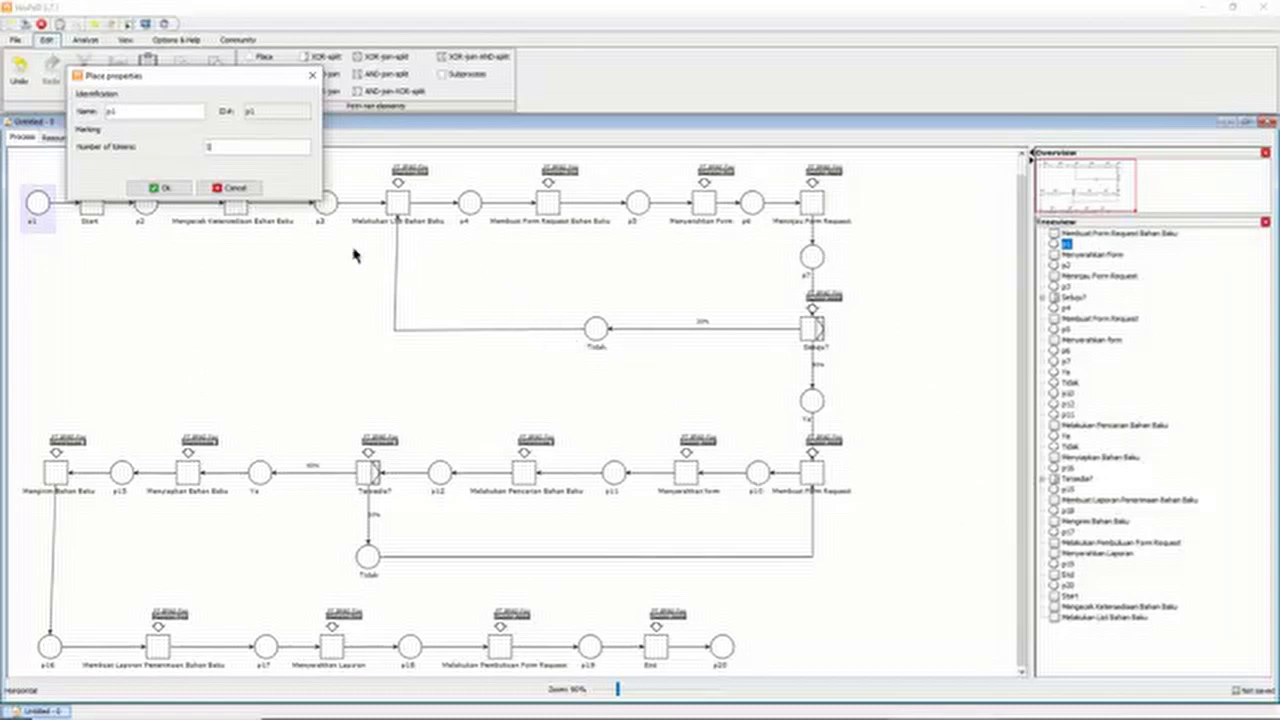
click(162, 189)
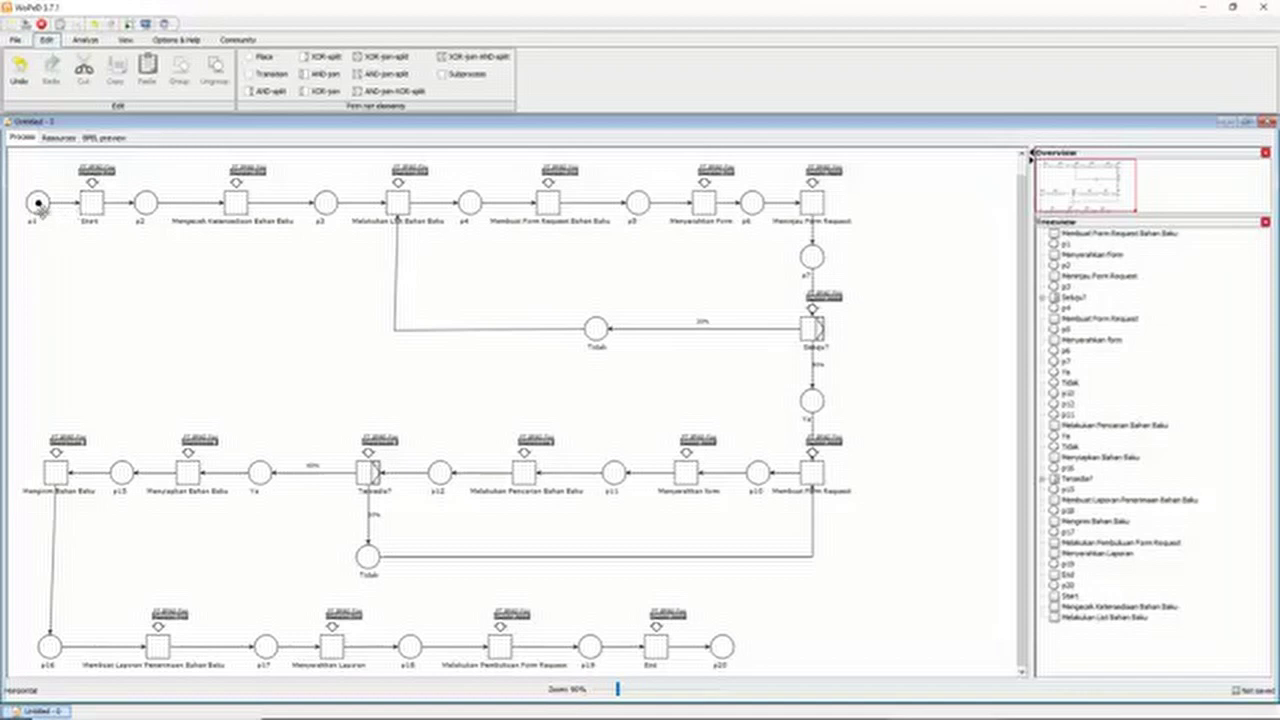
Simulate the net with the token game in autoplay mode, reset the run and close the token game.
click(86, 40)
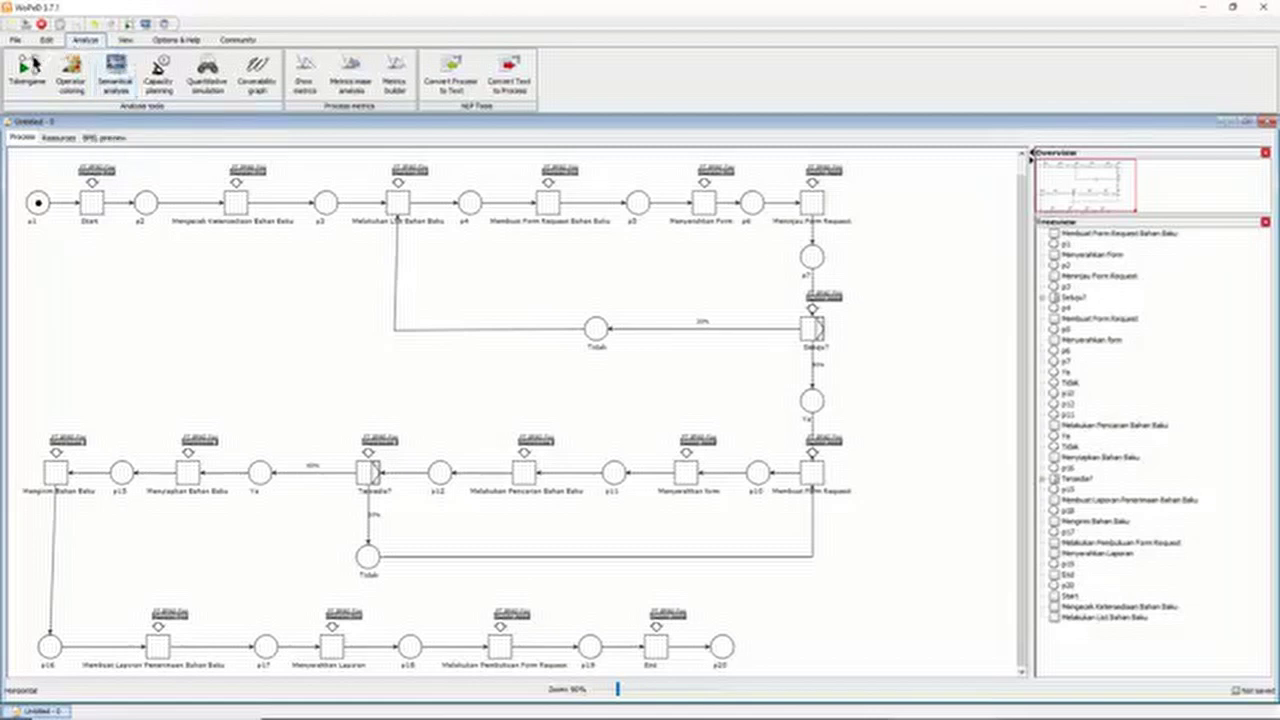
click(29, 70)
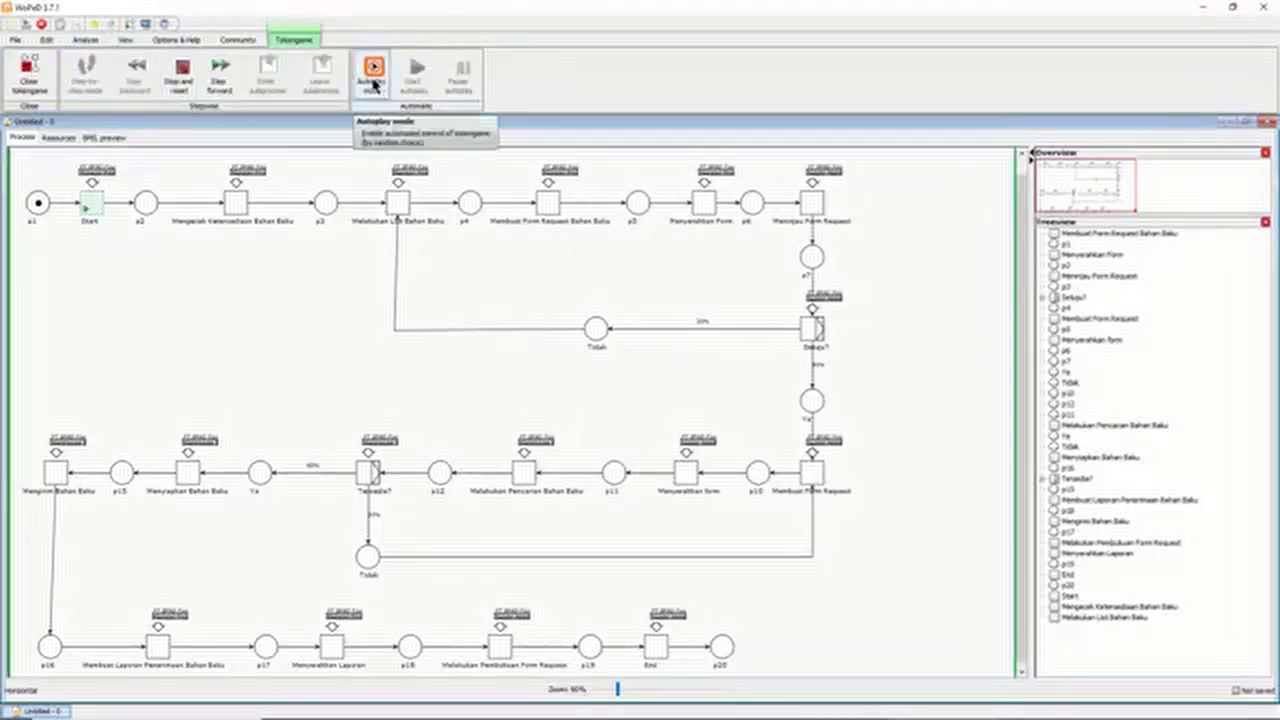
click(373, 83)
click(417, 76)
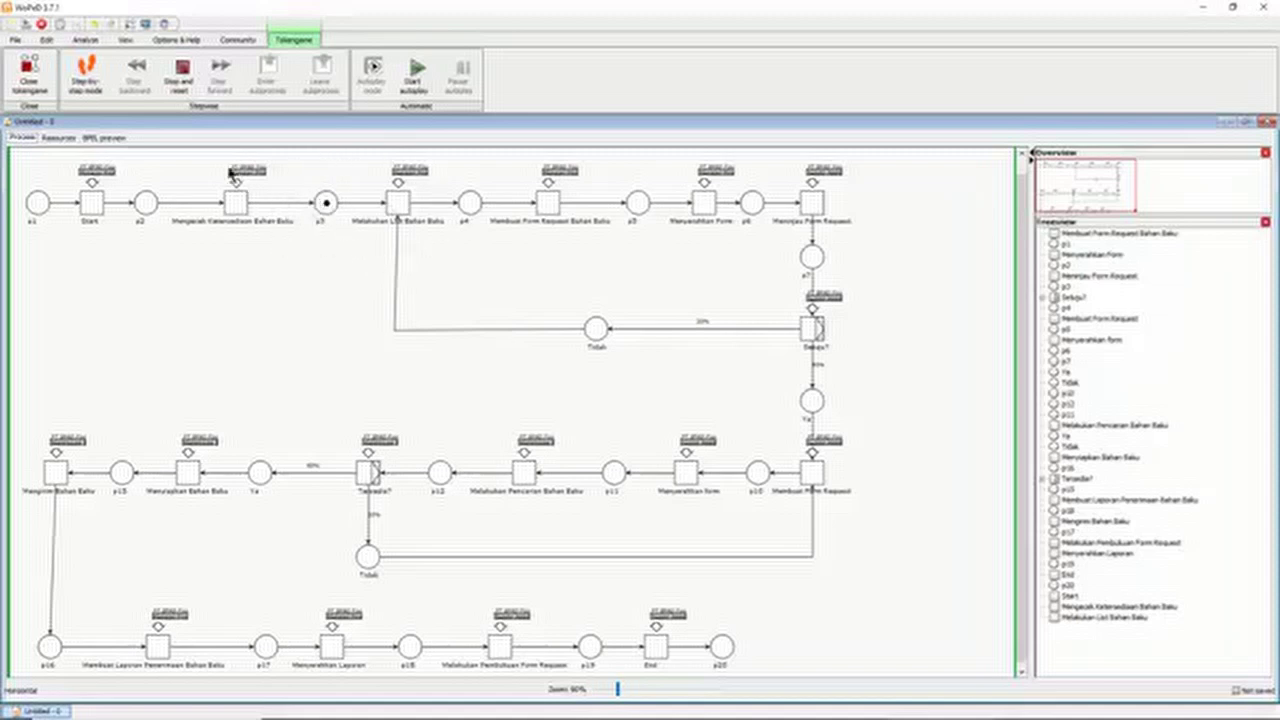
click(183, 82)
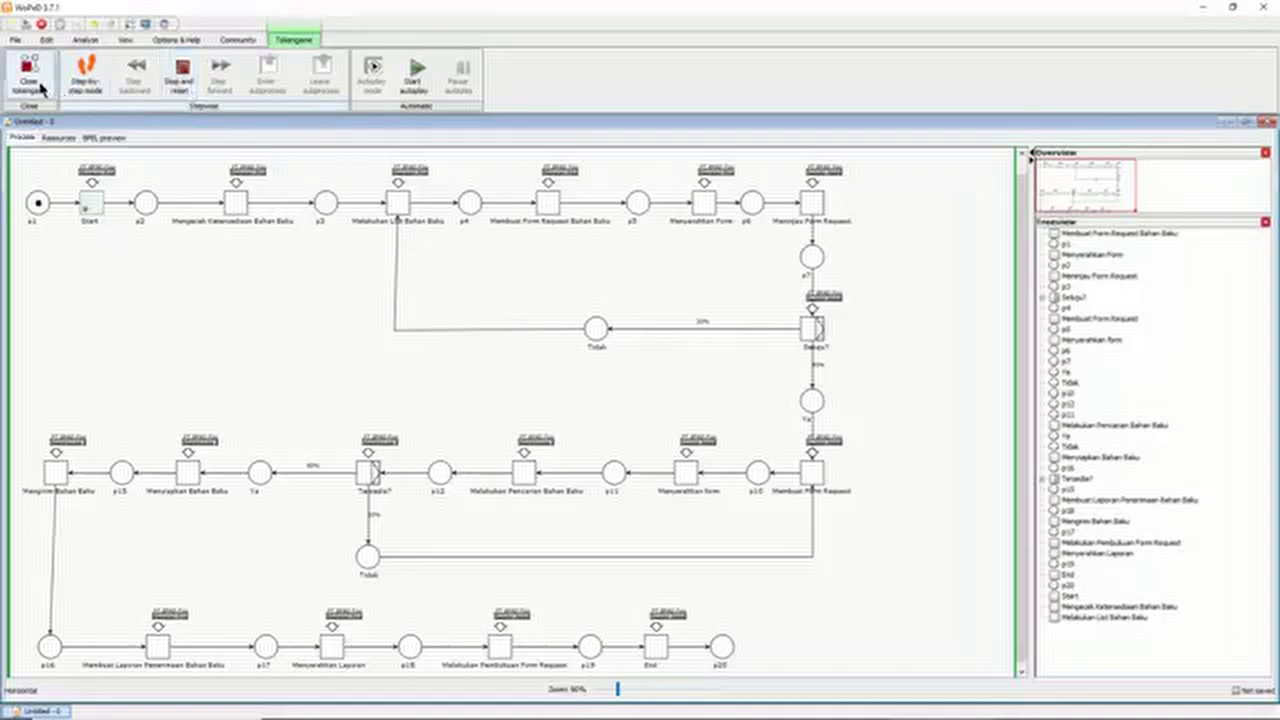
click(38, 86)
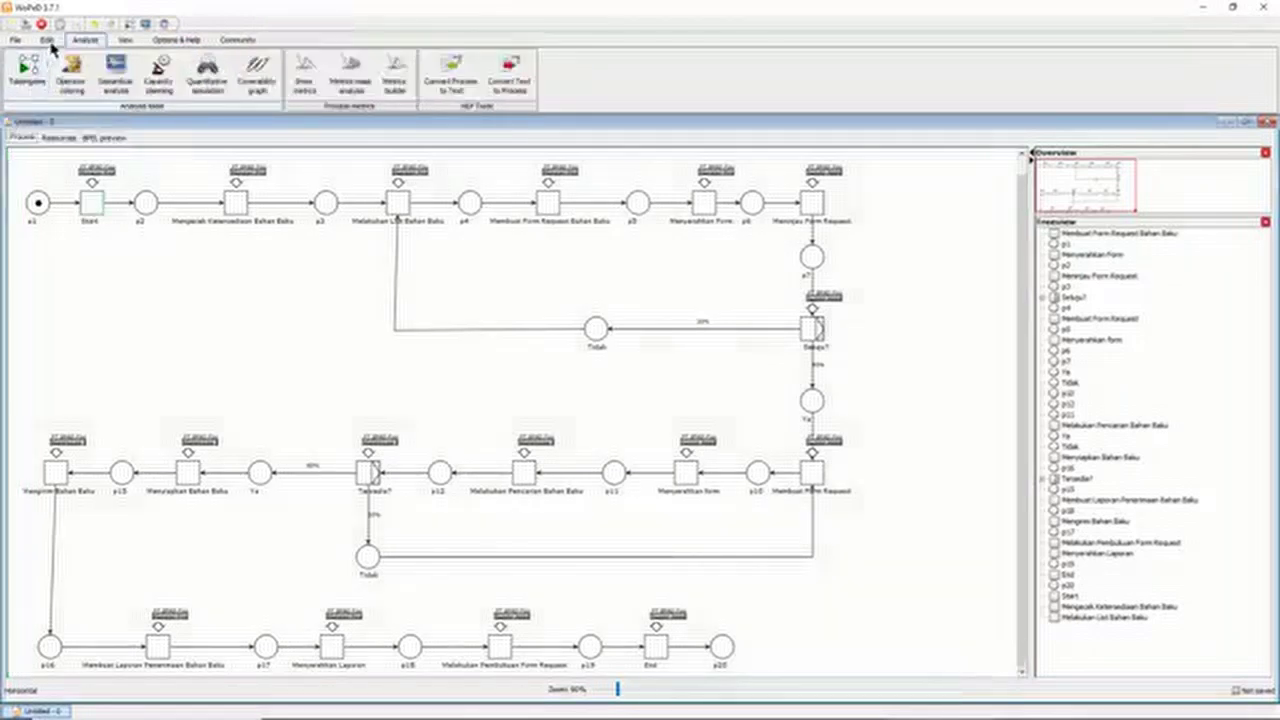
Run the semantical analysis of the net and expand the structural analysis and soundness results in the expert view.
click(117, 68)
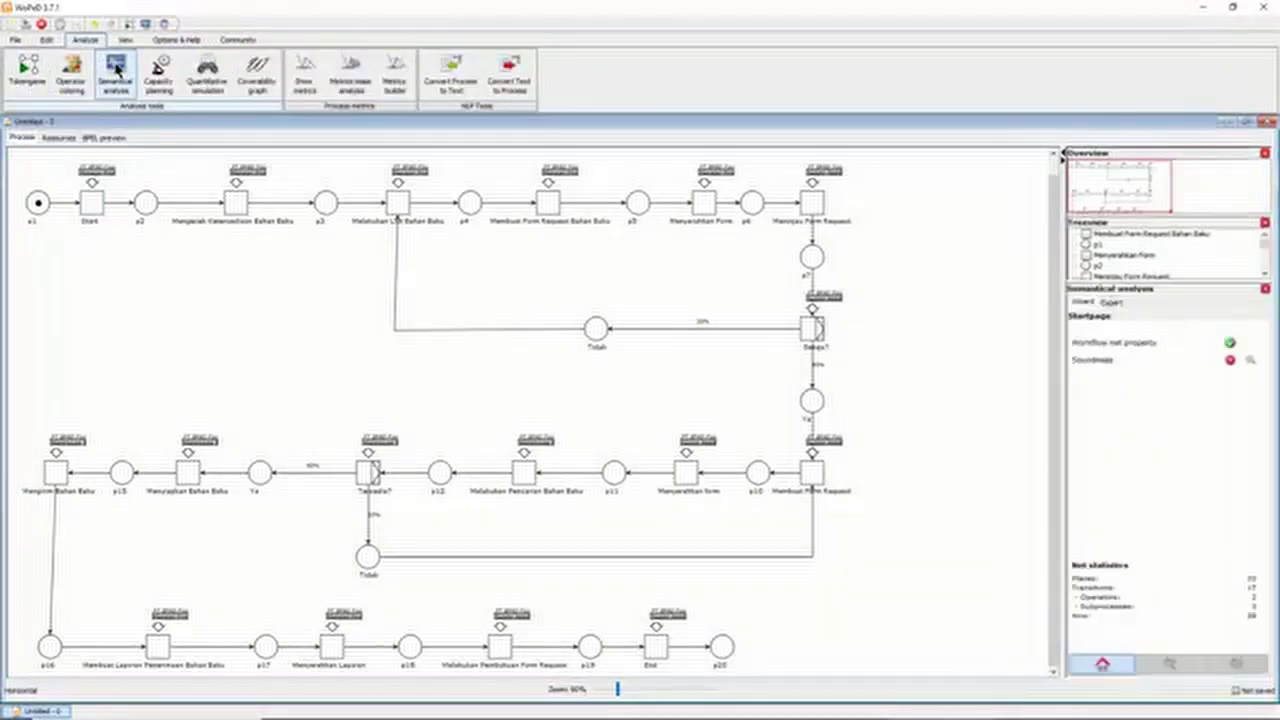
click(1112, 303)
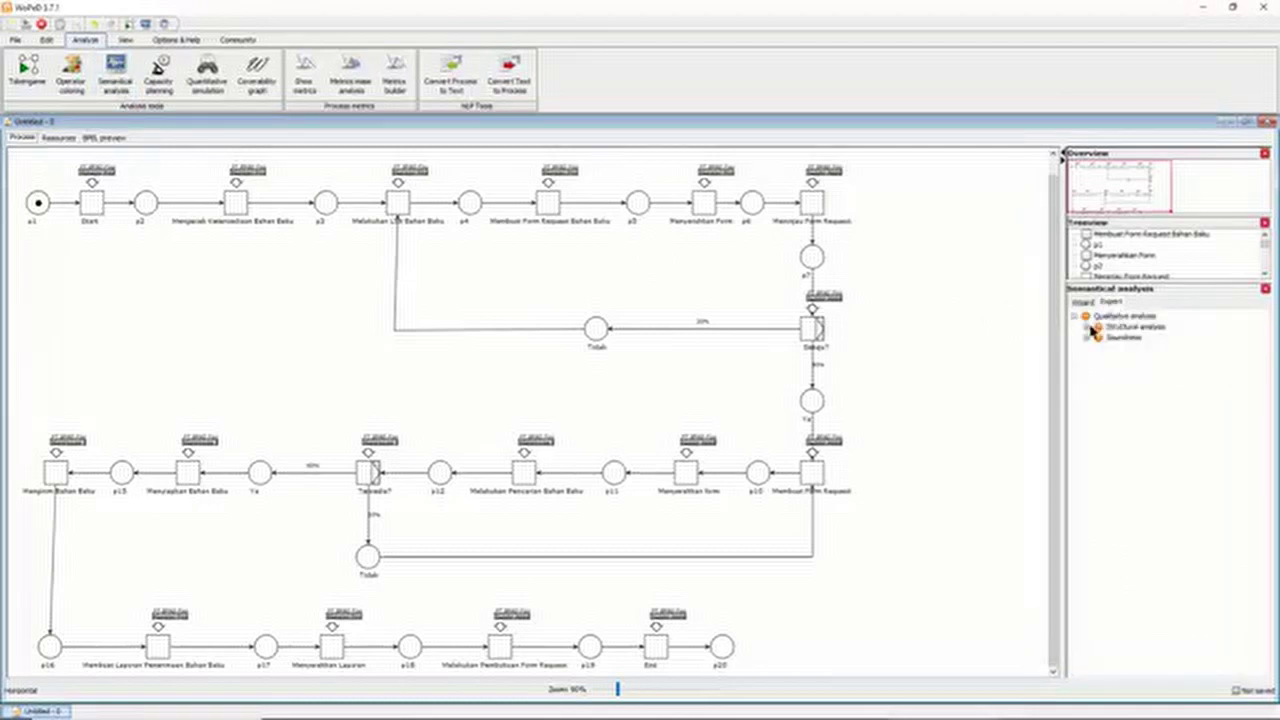
click(1087, 327)
click(1087, 391)
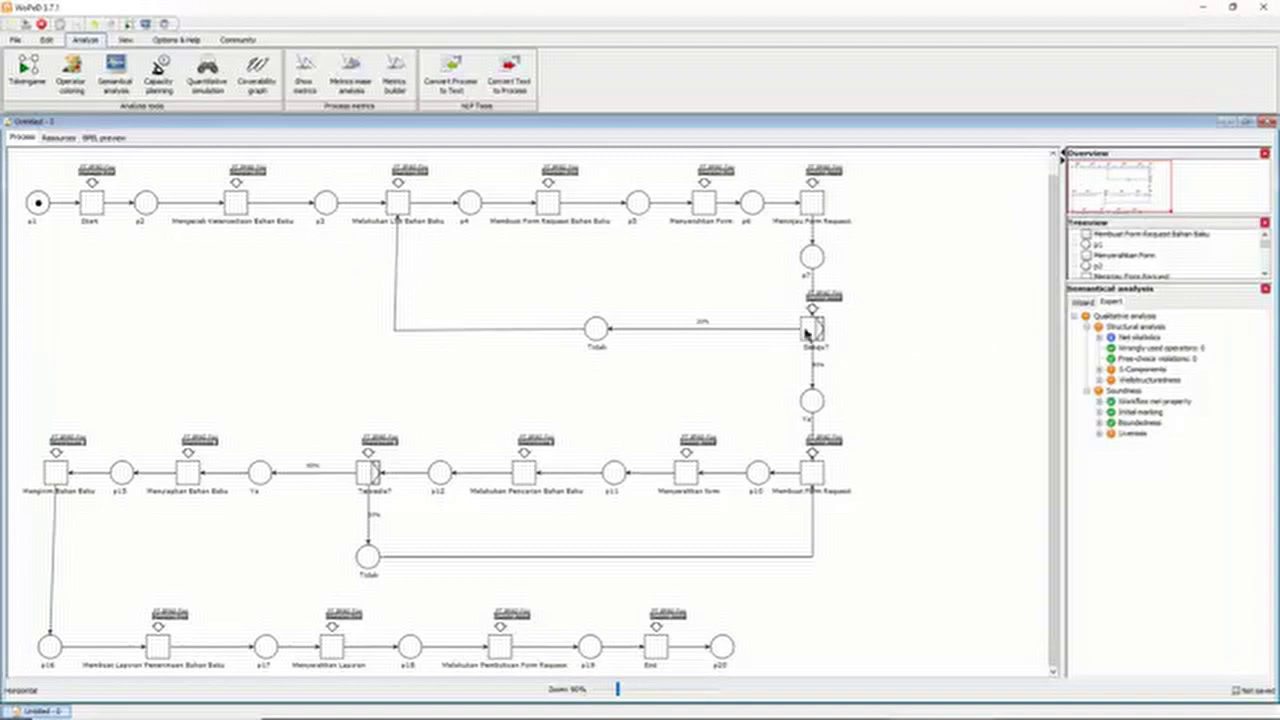
Set the branching of the Melakukan List Bahan Baku transition to XOR-join.
click(46, 40)
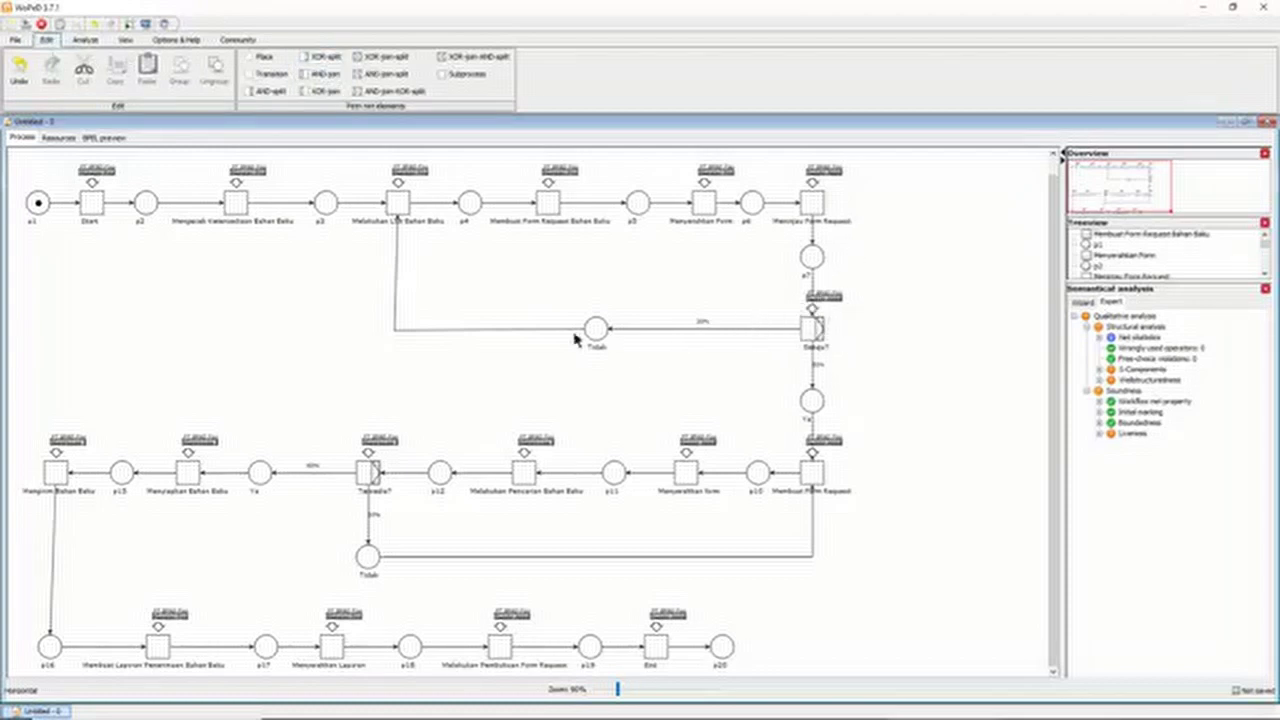
click(320, 91)
click(813, 325)
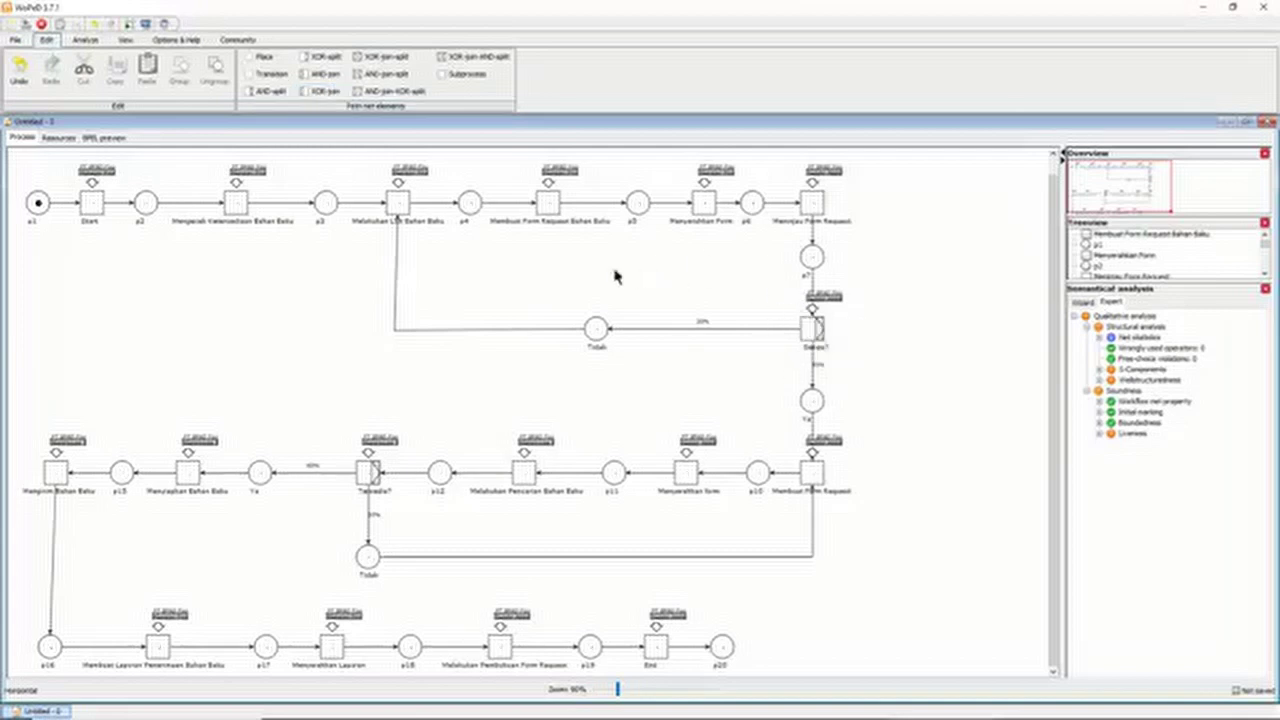
double_click(405, 201)
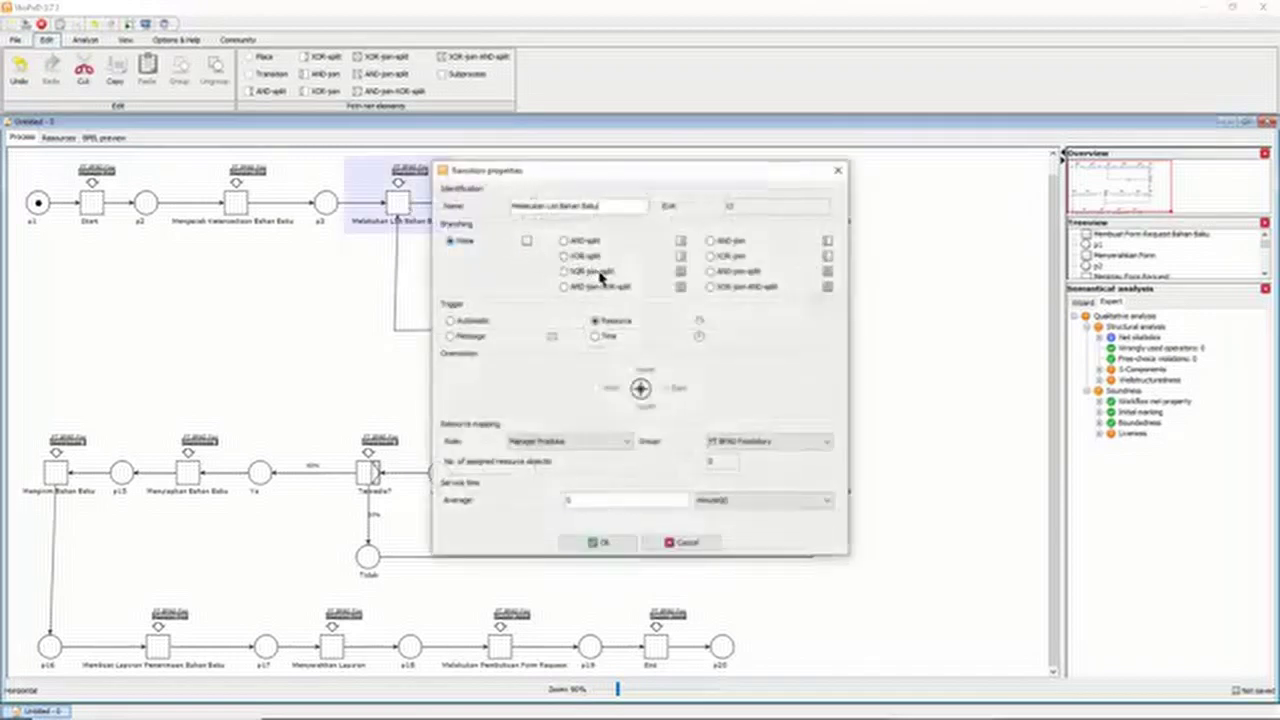
click(725, 259)
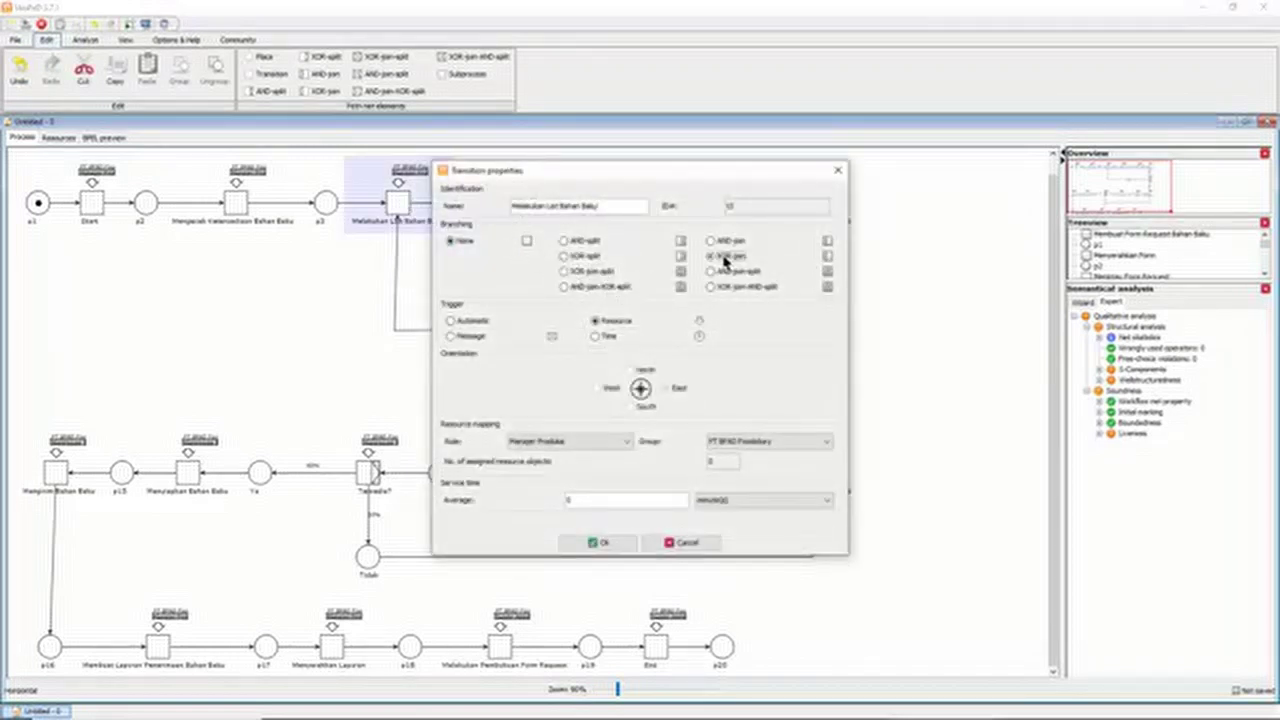
click(596, 543)
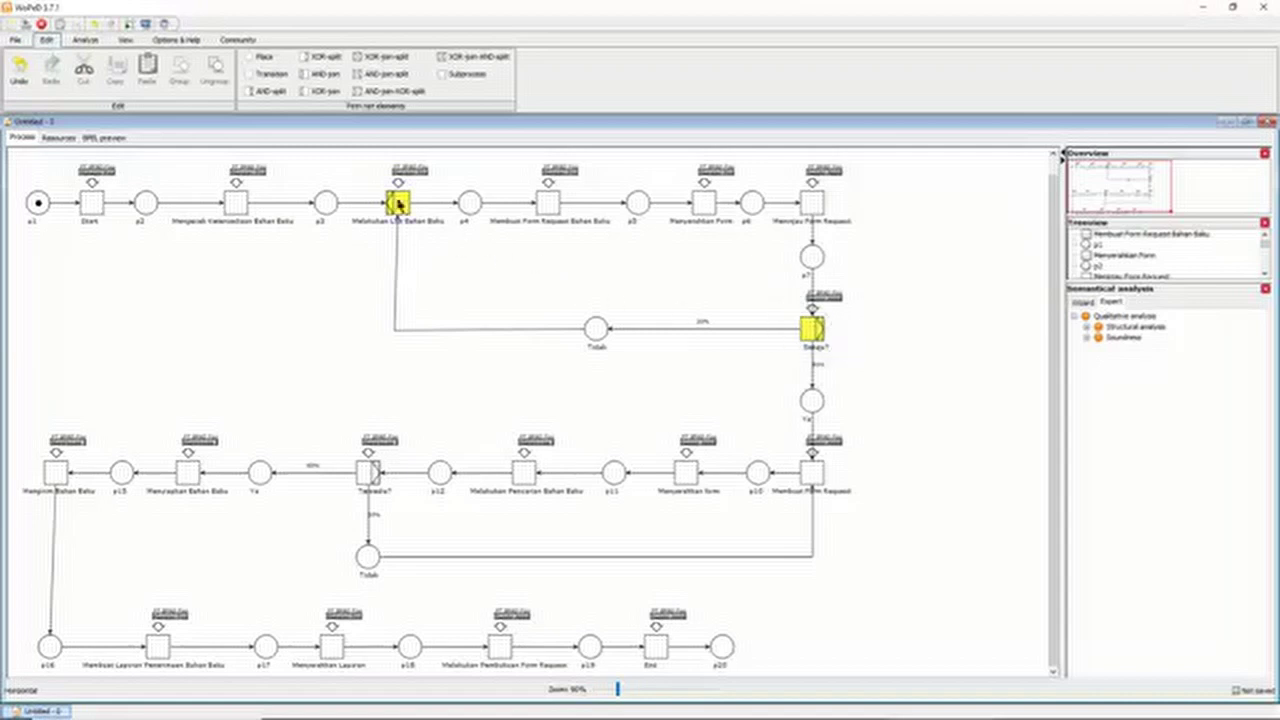
Set the branching of the second-row Membuat Form Request transition to XOR-join.
double_click(811, 471)
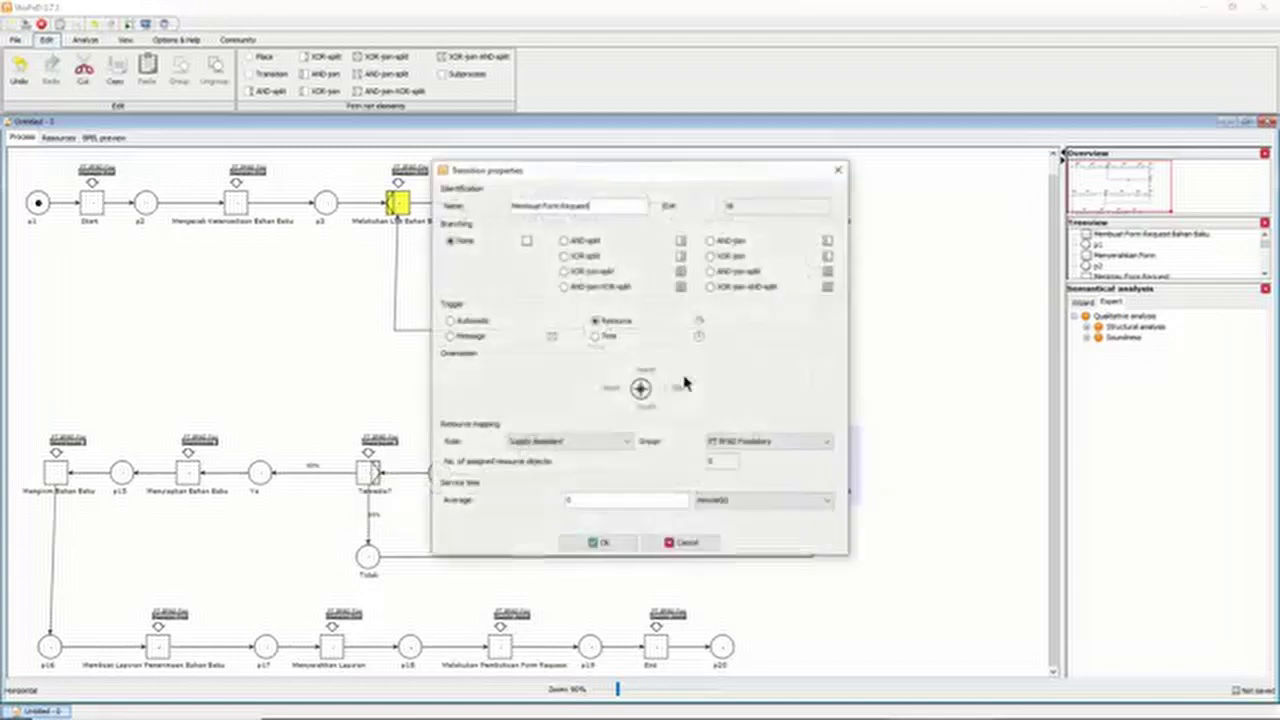
click(712, 256)
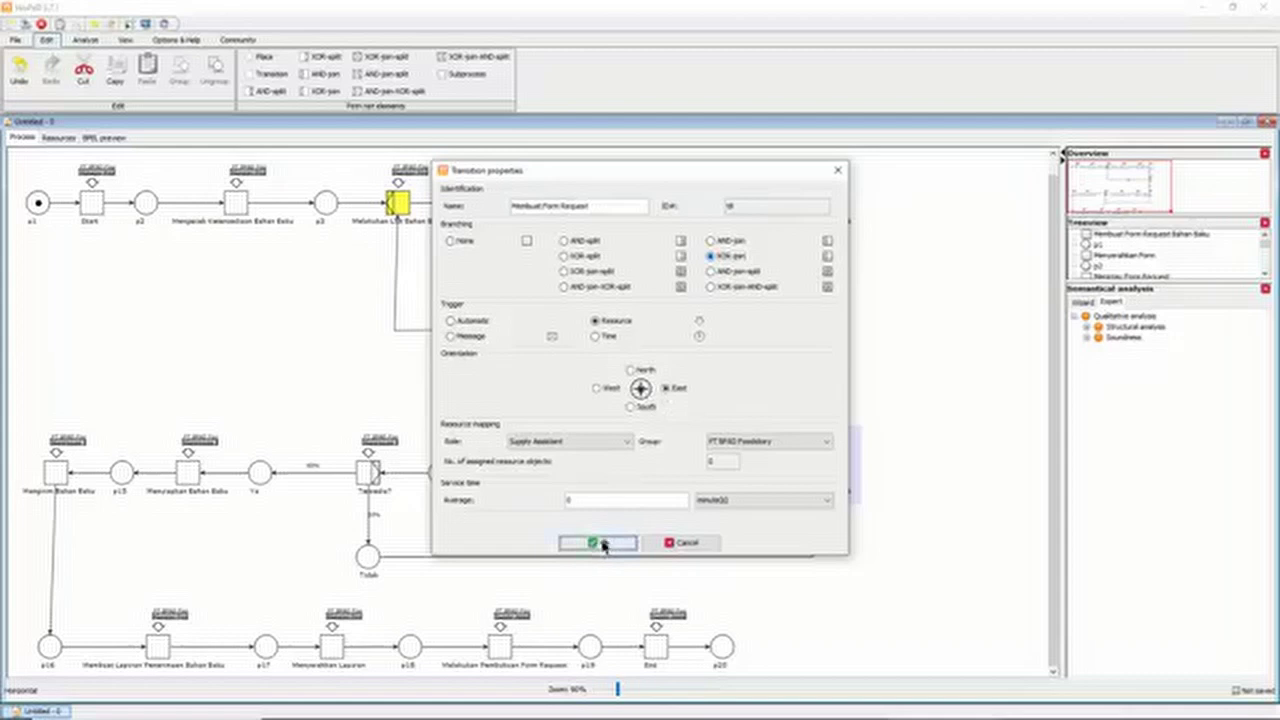
click(600, 543)
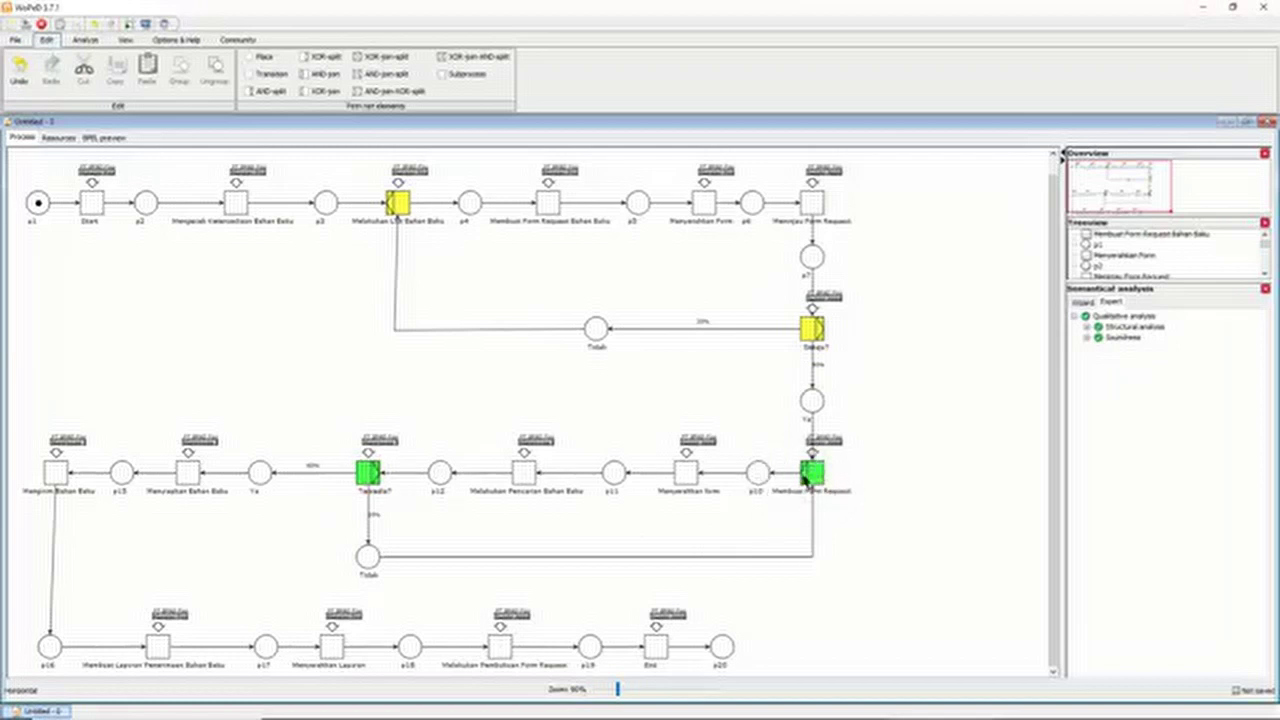
Simulate the corrected net from the start place to the end place with the token game in autoplay mode.
click(86, 41)
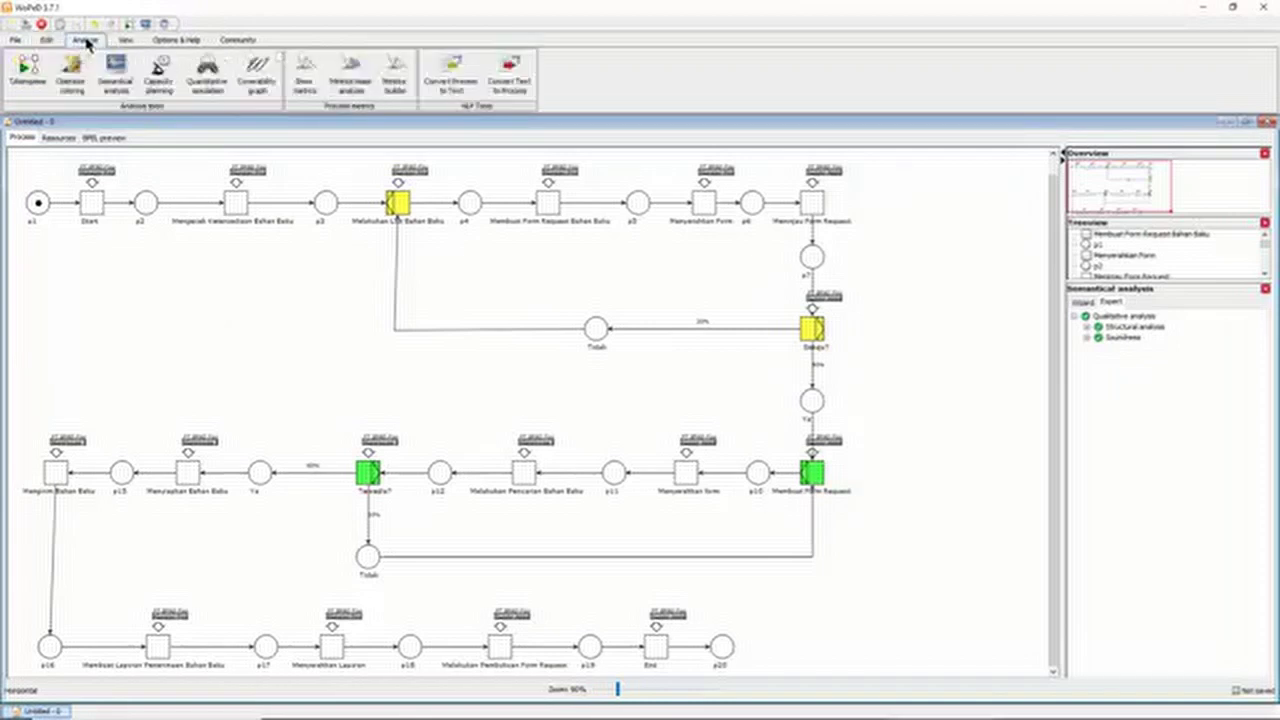
click(26, 78)
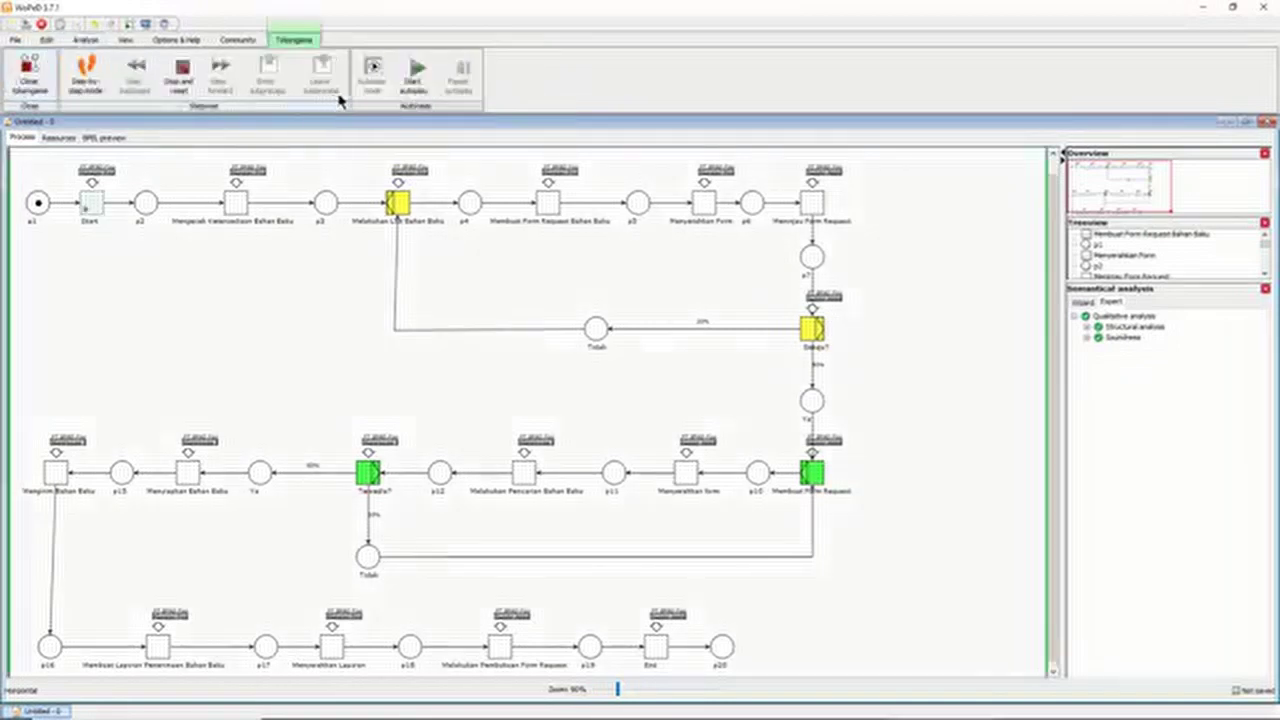
click(418, 80)
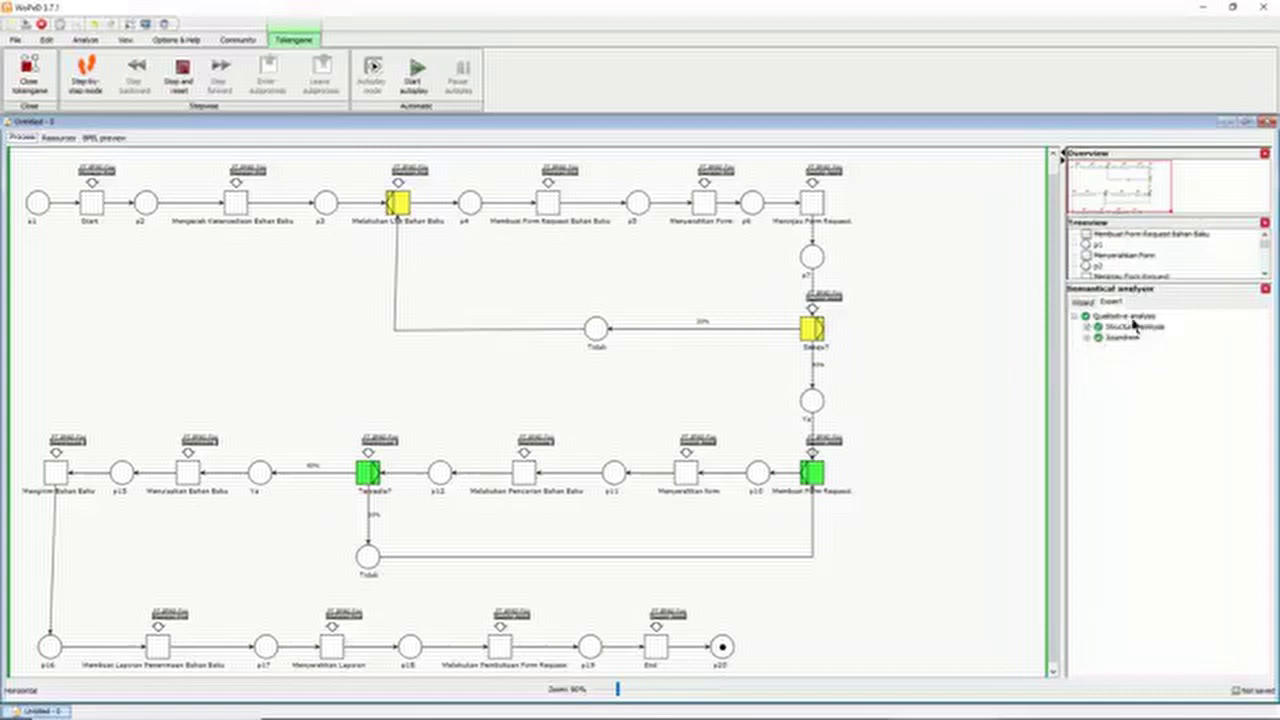
Expand the soundness and structural analysis results, and end the token game after resetting its run.
click(1088, 338)
click(1087, 328)
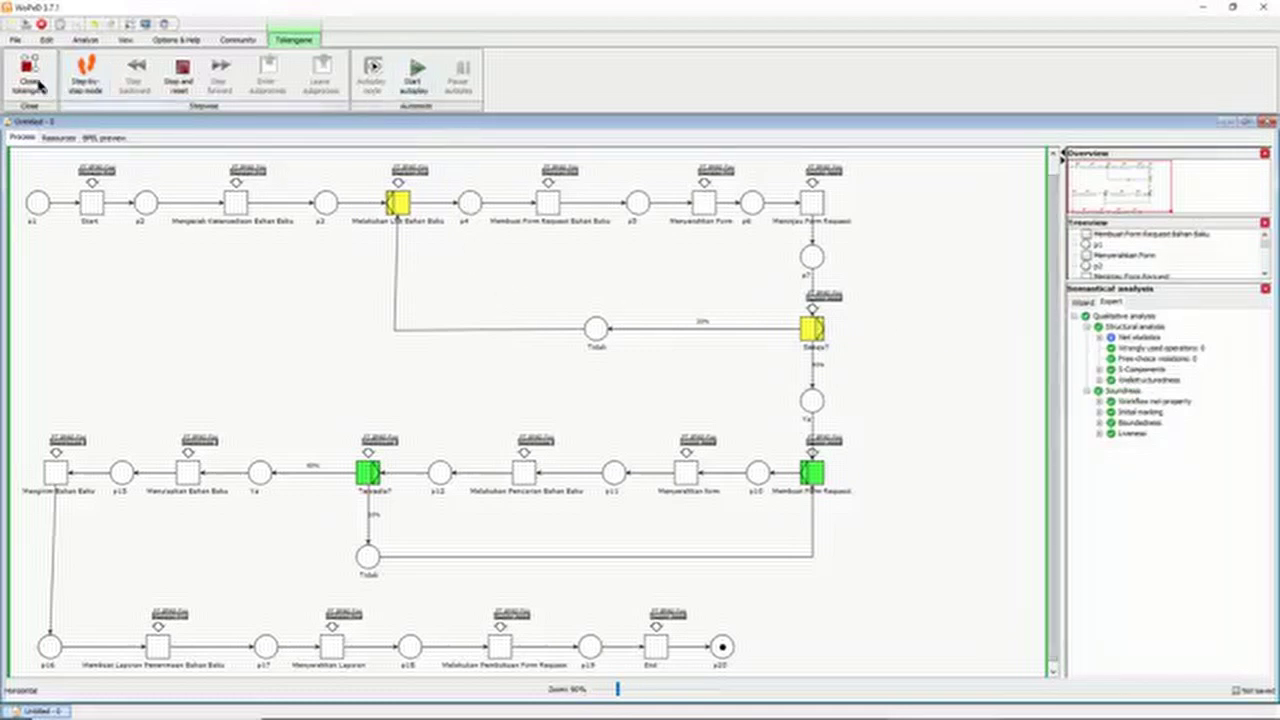
click(182, 88)
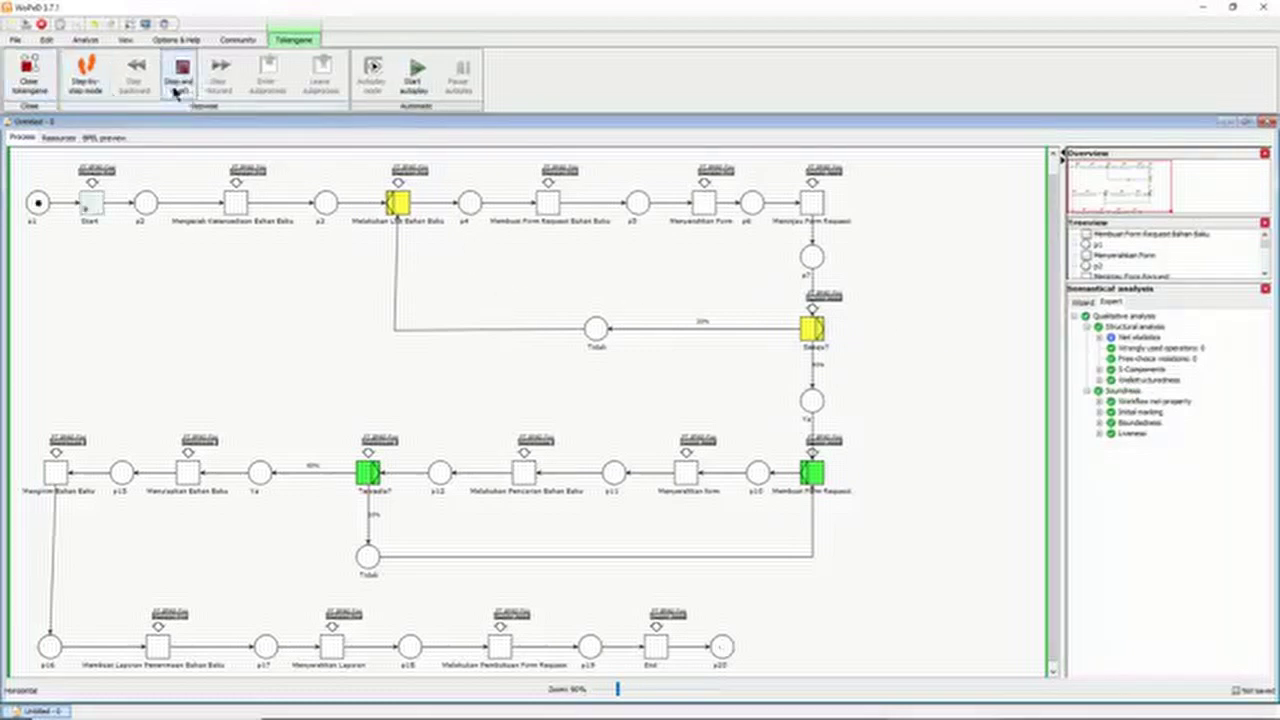
click(30, 86)
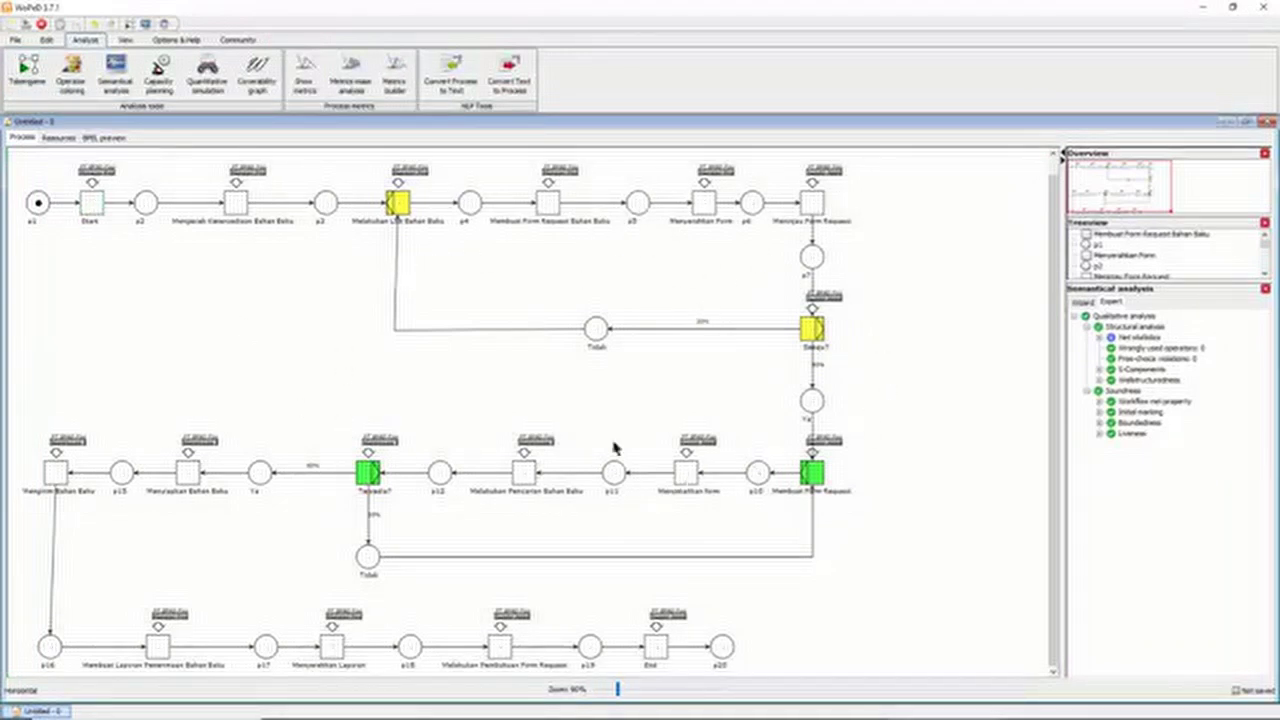
Check the file types available for exporting the net as an image, and close the export dialog without exporting.
click(455, 329)
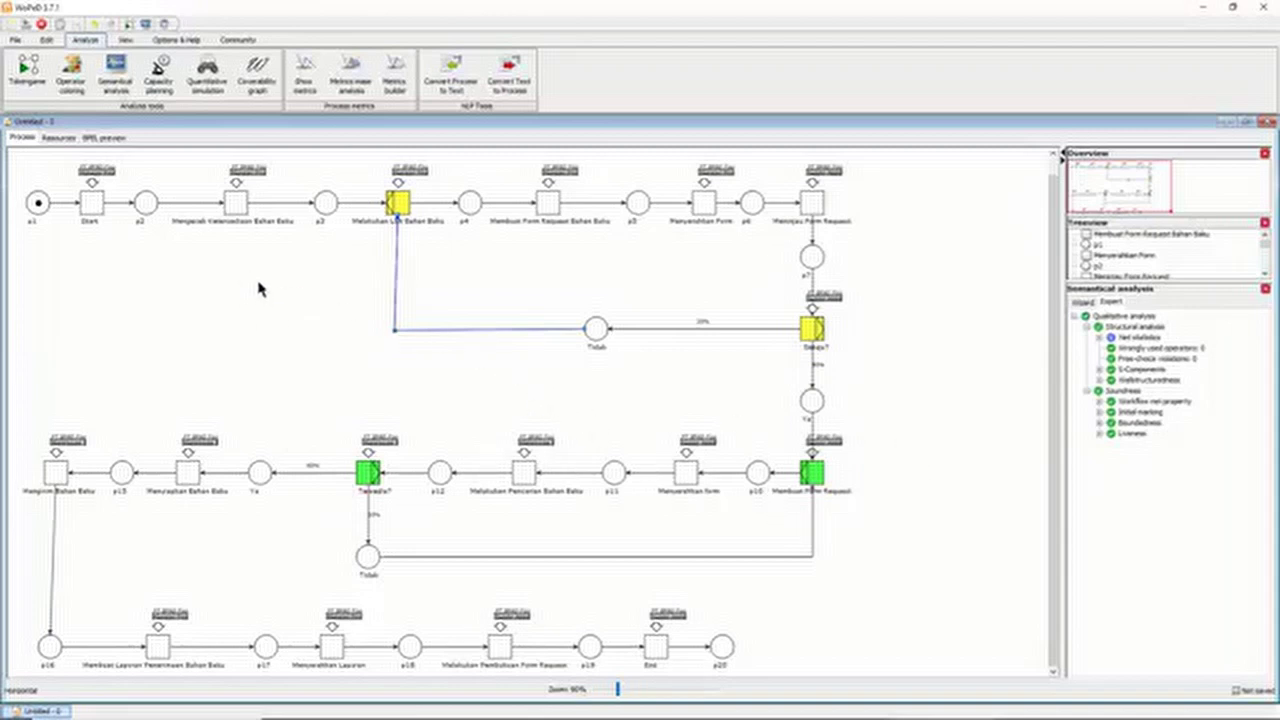
click(18, 41)
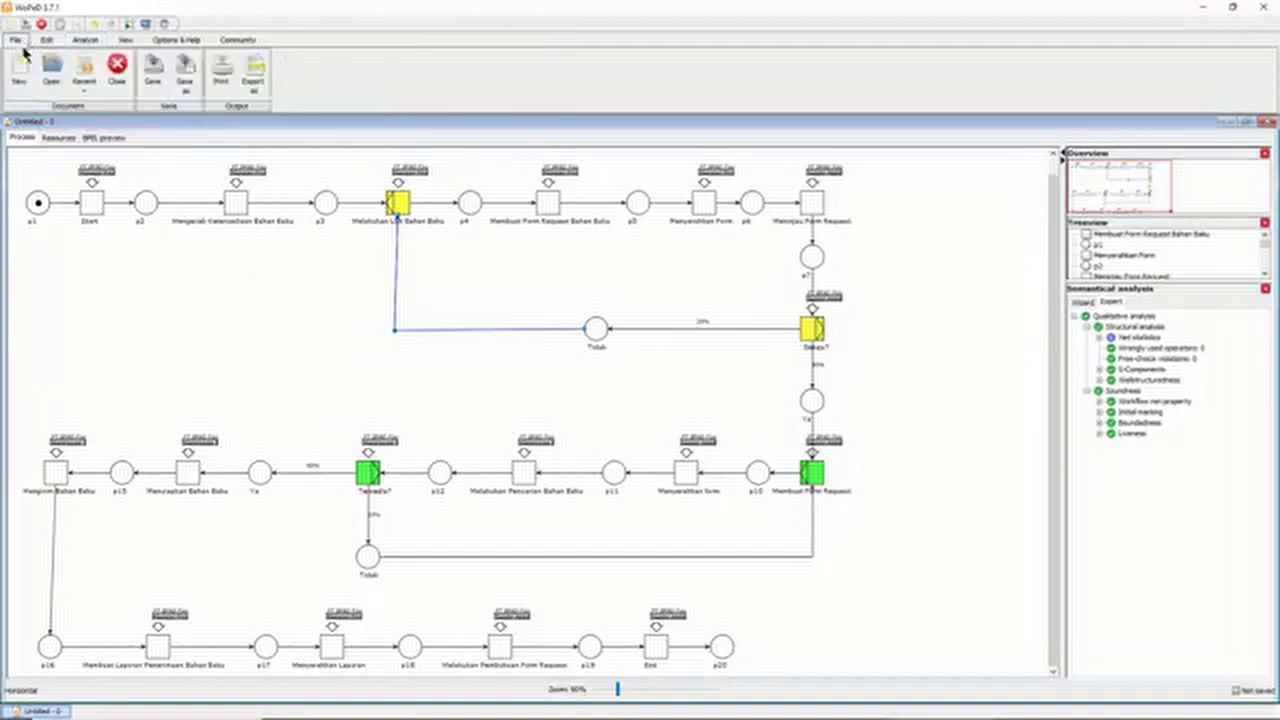
click(201, 336)
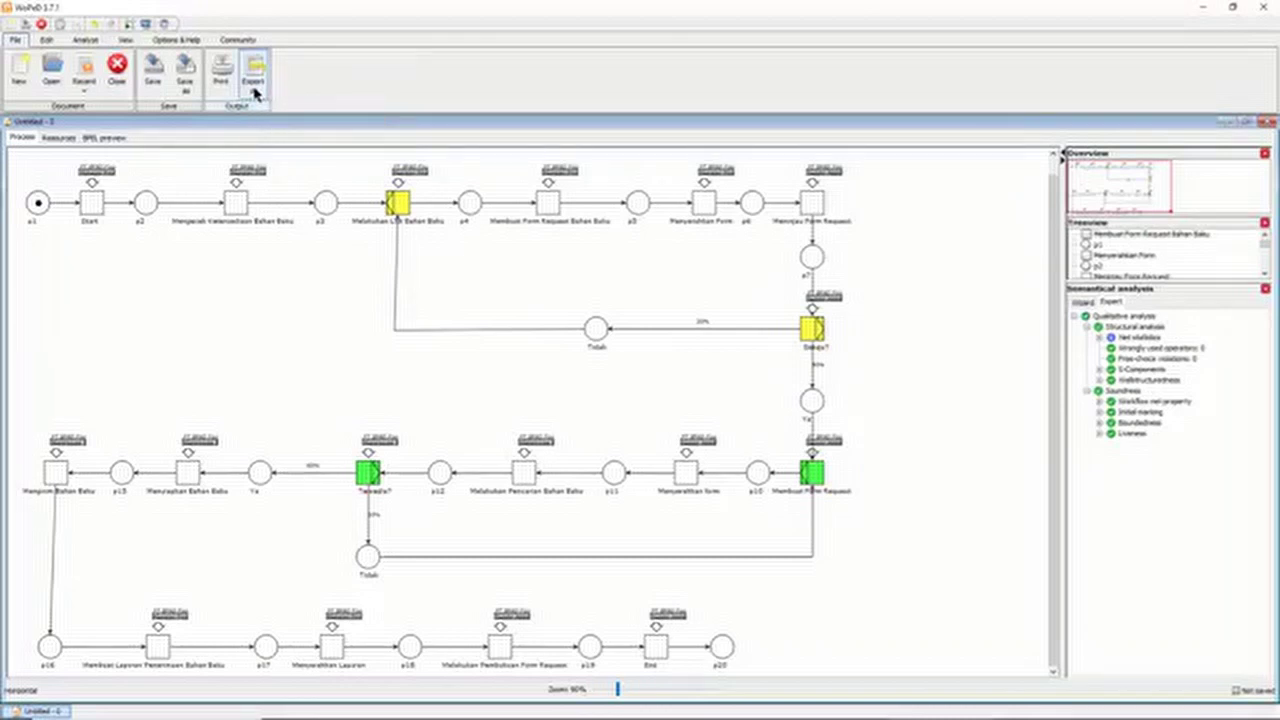
click(254, 93)
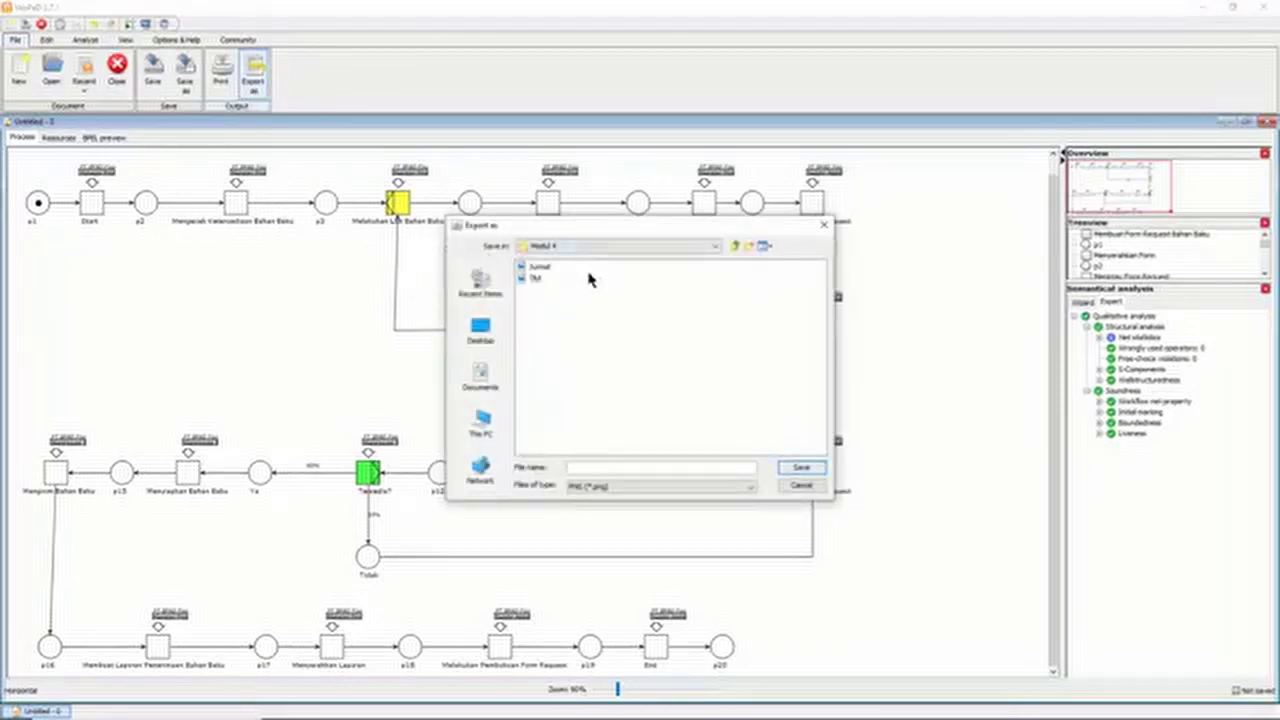
click(648, 470)
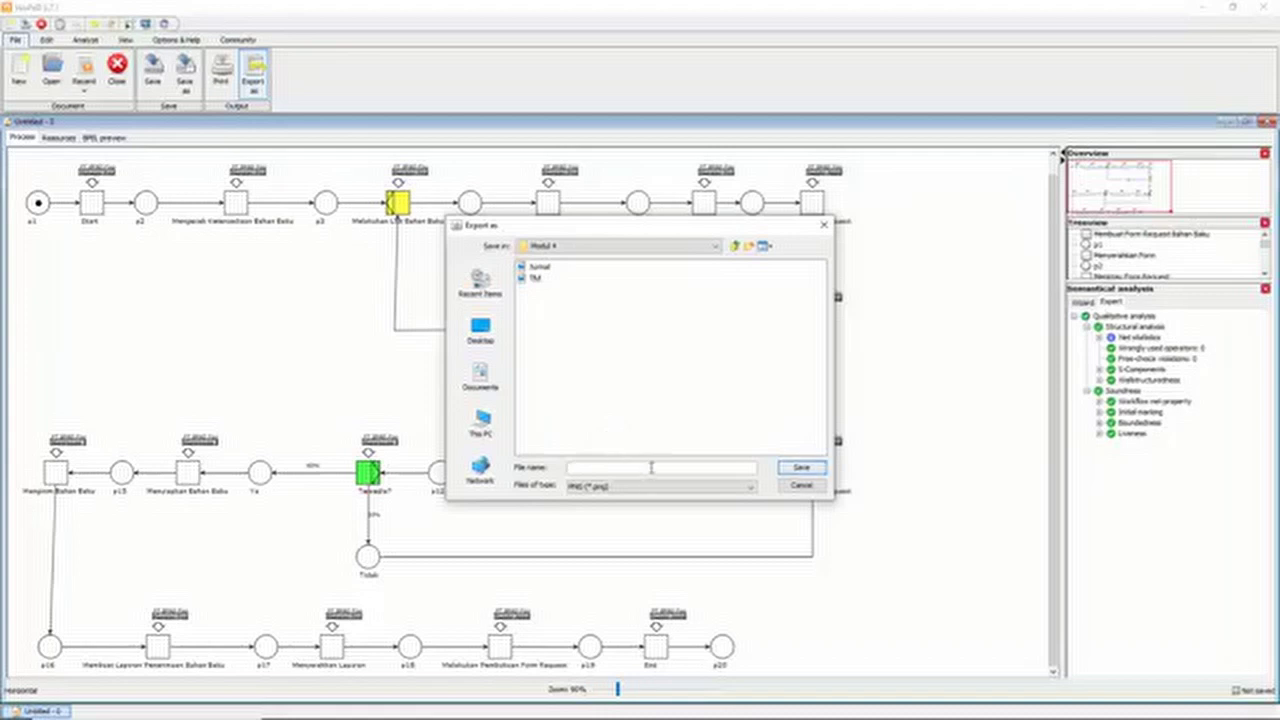
click(641, 486)
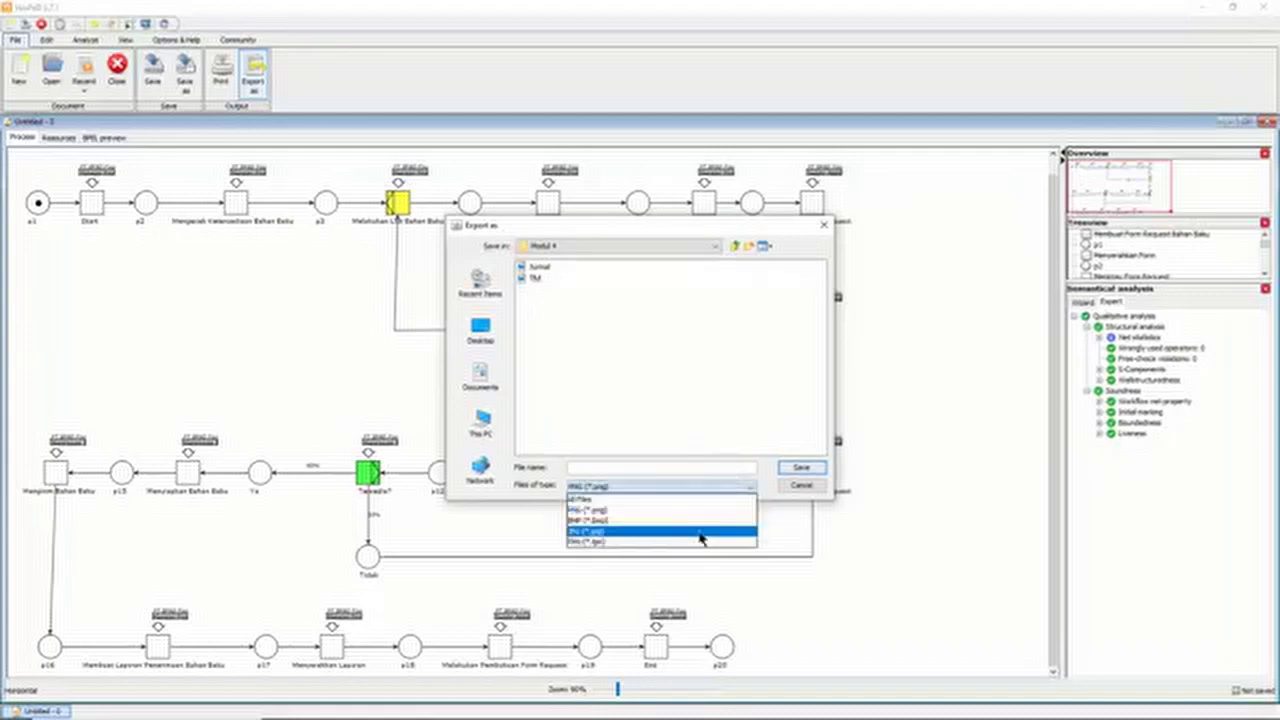
click(736, 375)
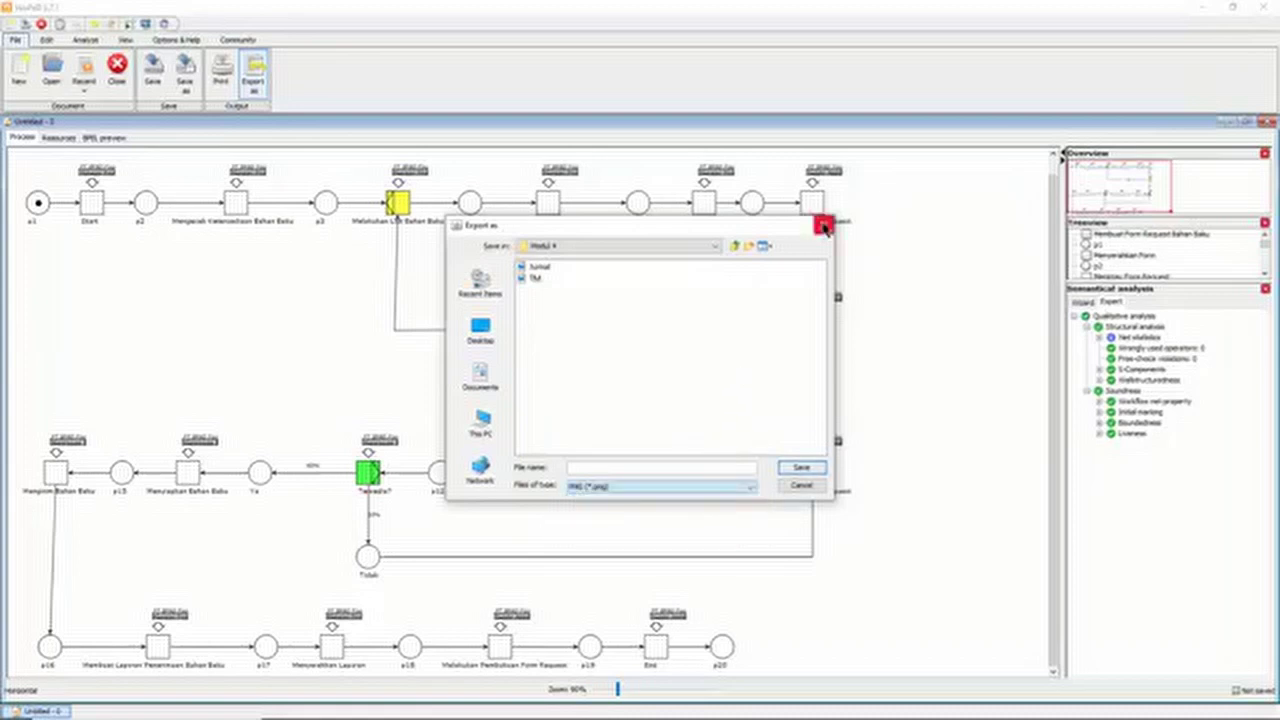
click(824, 224)
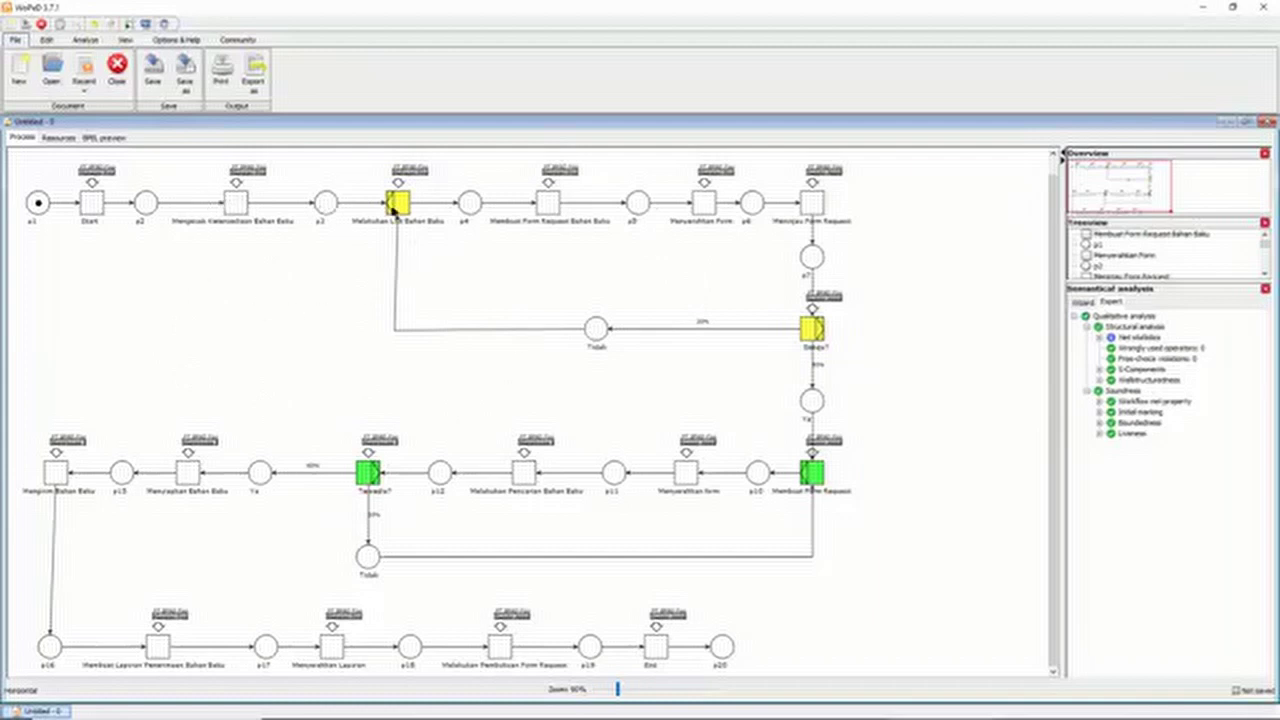
Save the net as Contoh in the Modul 4 folder, using the Petri Net Markup Language (*.pnml) file type.
click(182, 88)
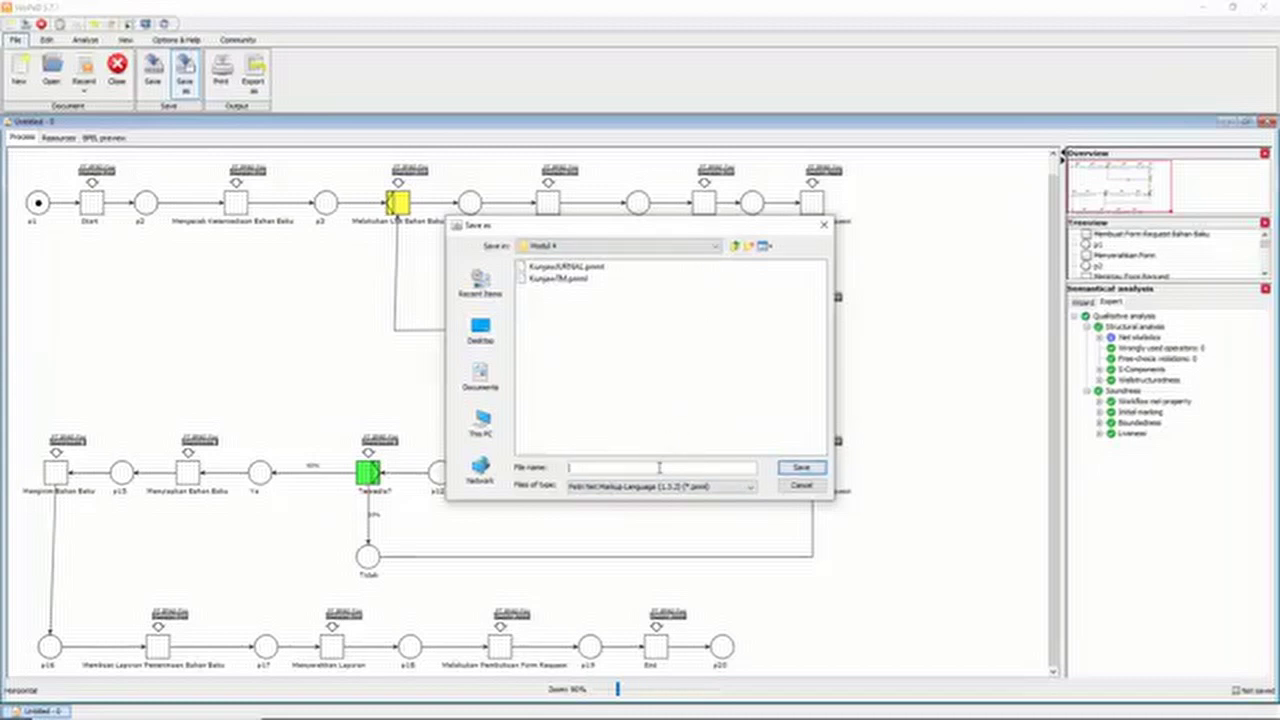
text(Con)
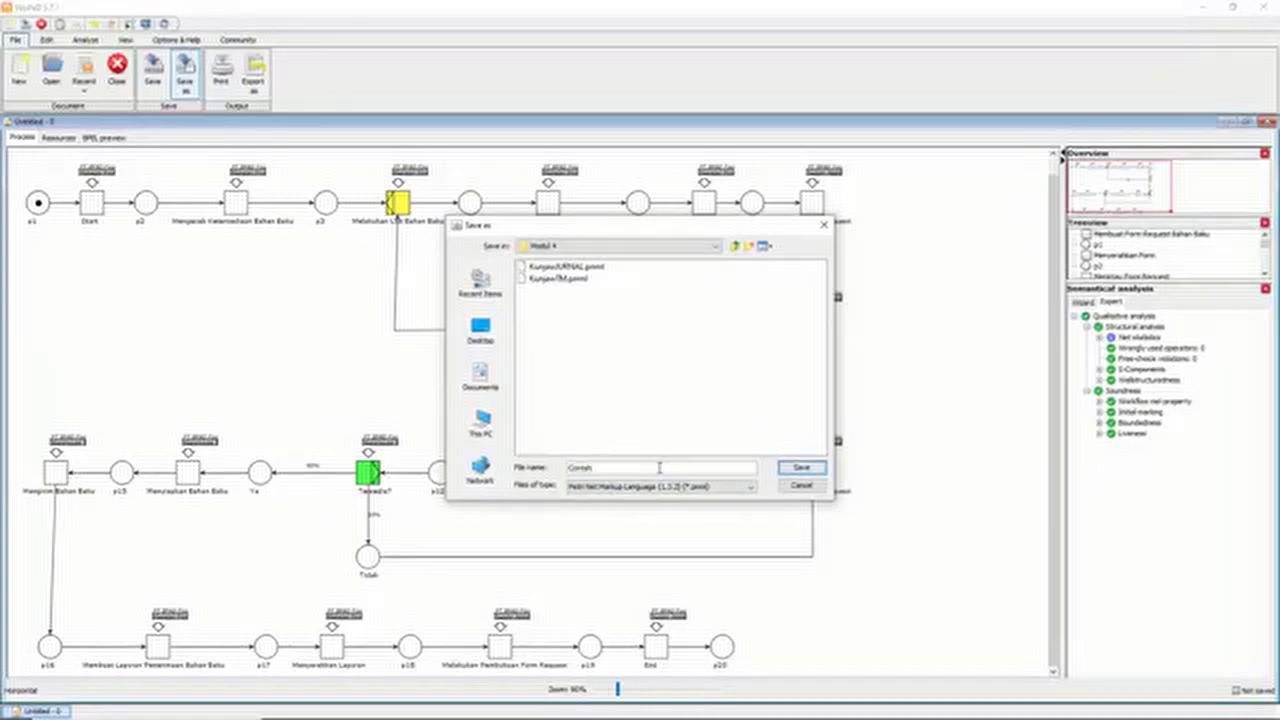
text(toh)
click(737, 489)
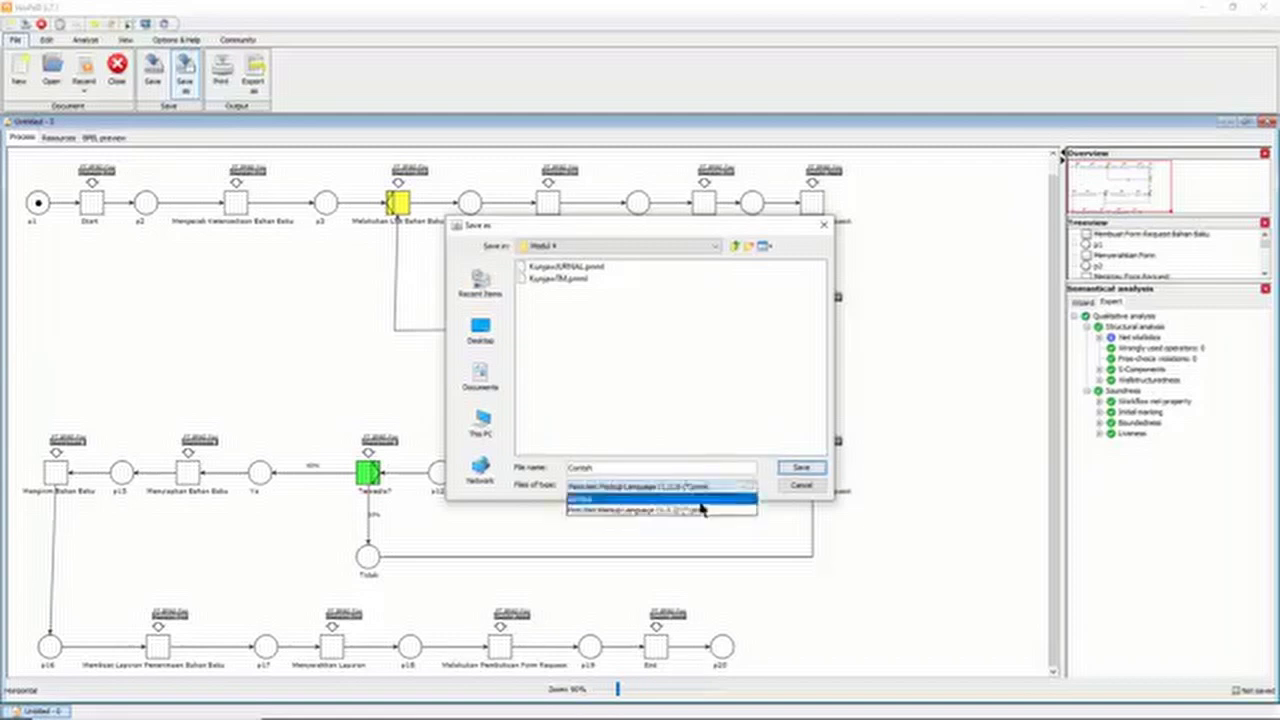
click(692, 500)
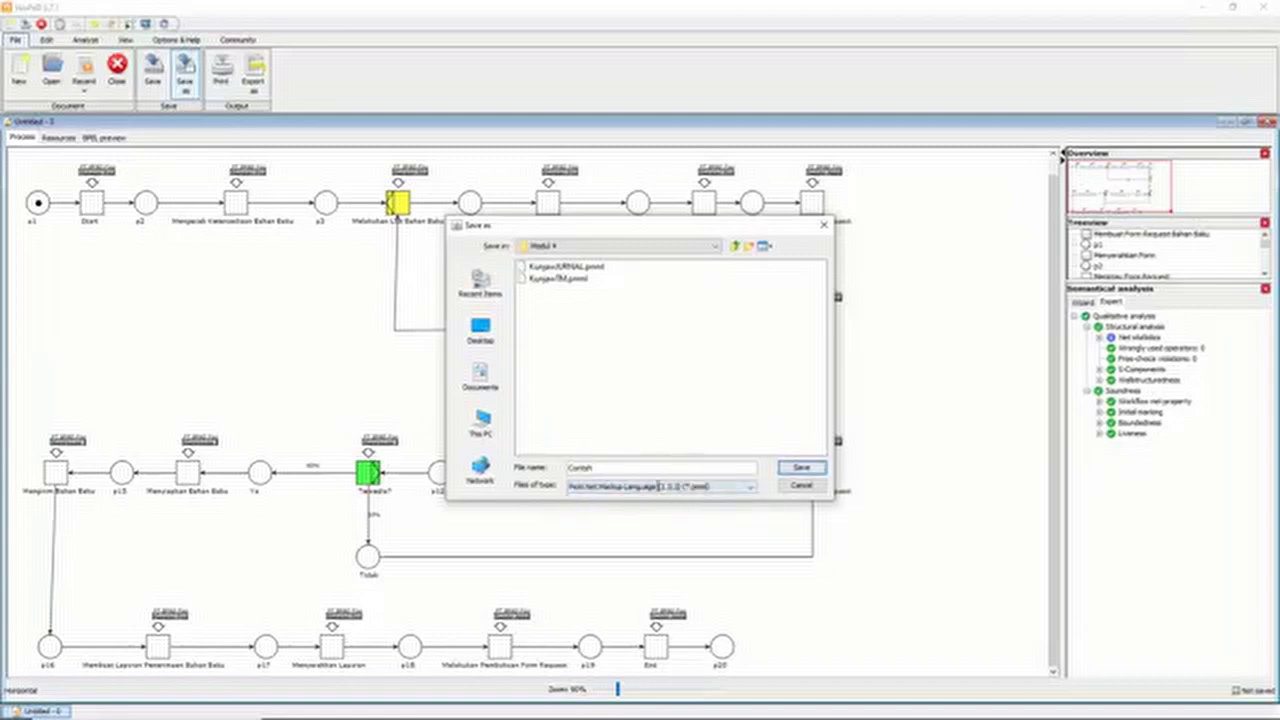
click(800, 472)
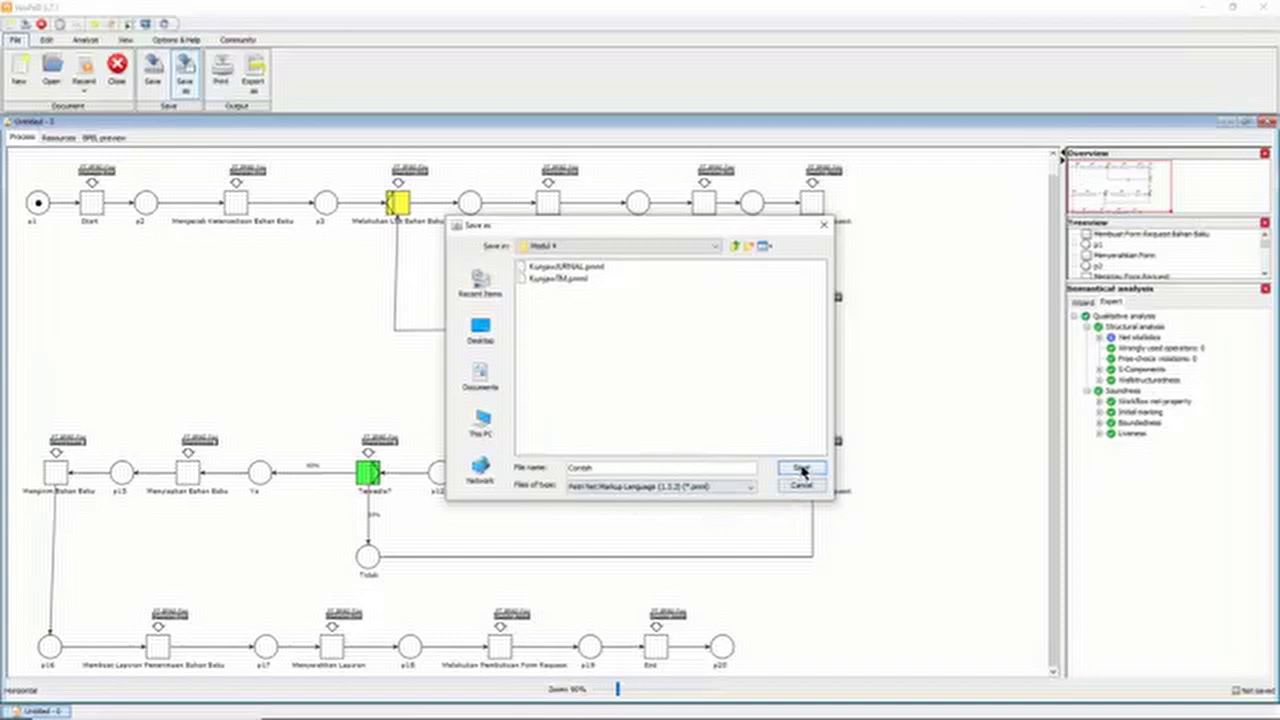